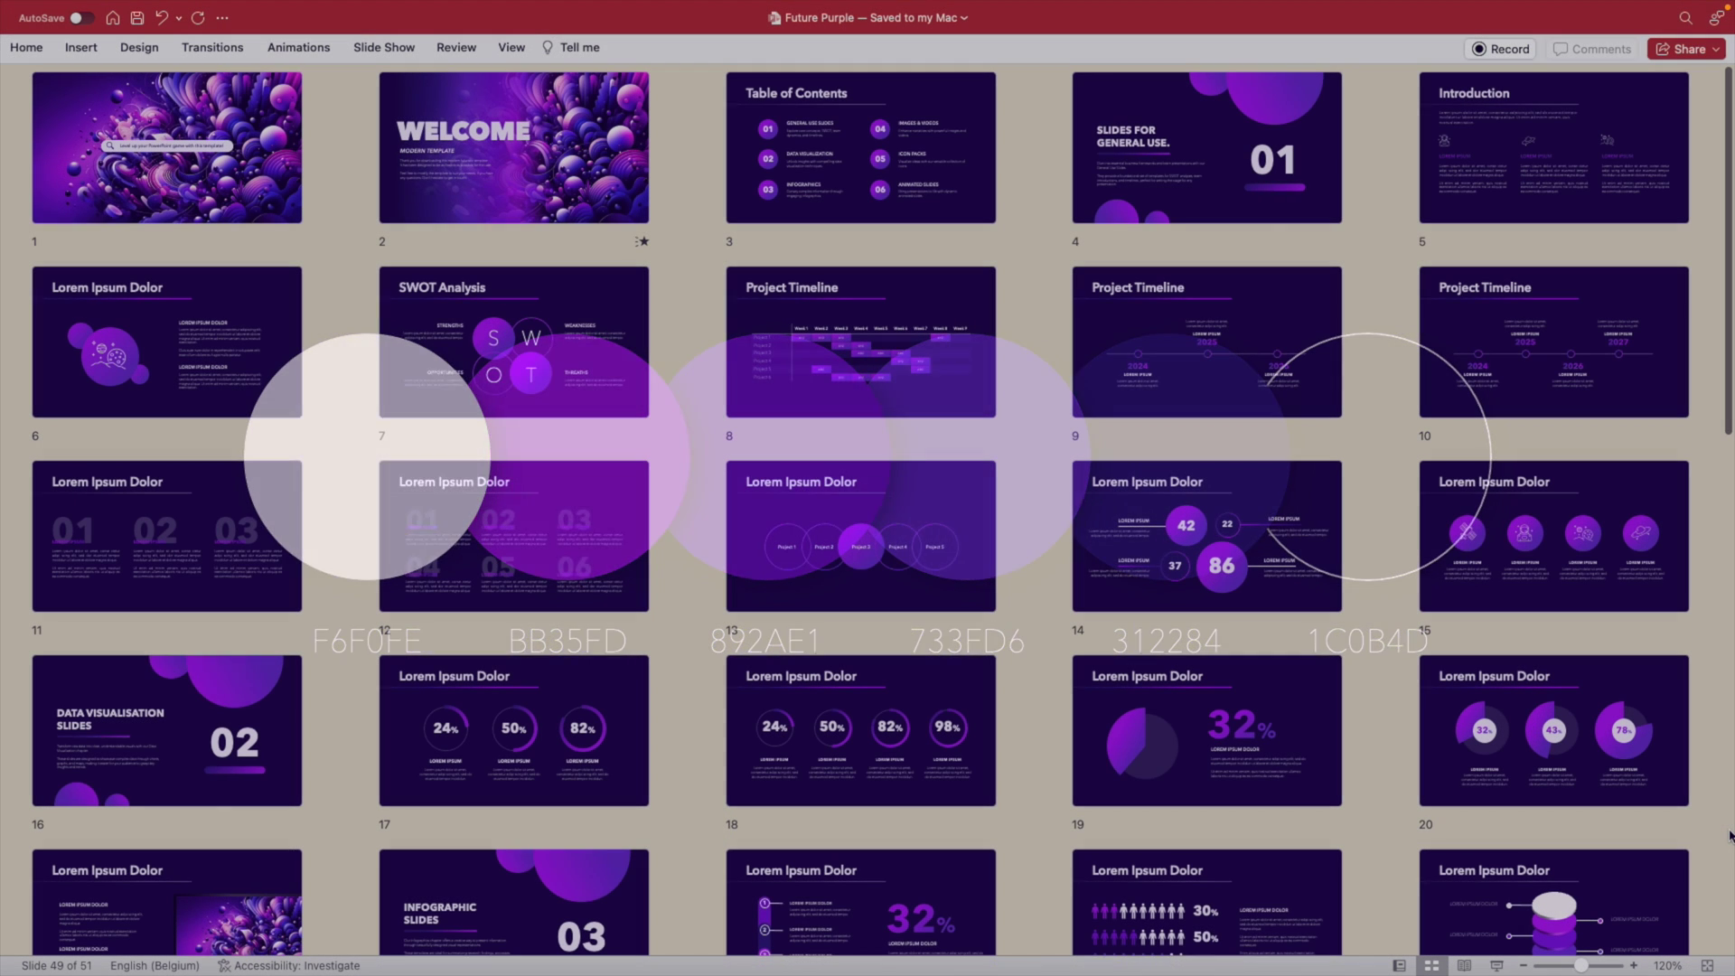
Fill the new blank slide's background with solid dark purple from Format Background.
{"action": "scroll", "coordinate": [1730, 836], "scroll_direction": "down", "scroll_amount": 3}
{"action": "scroll", "coordinate": [1730, 836], "scroll_direction": "down", "scroll_amount": 5}
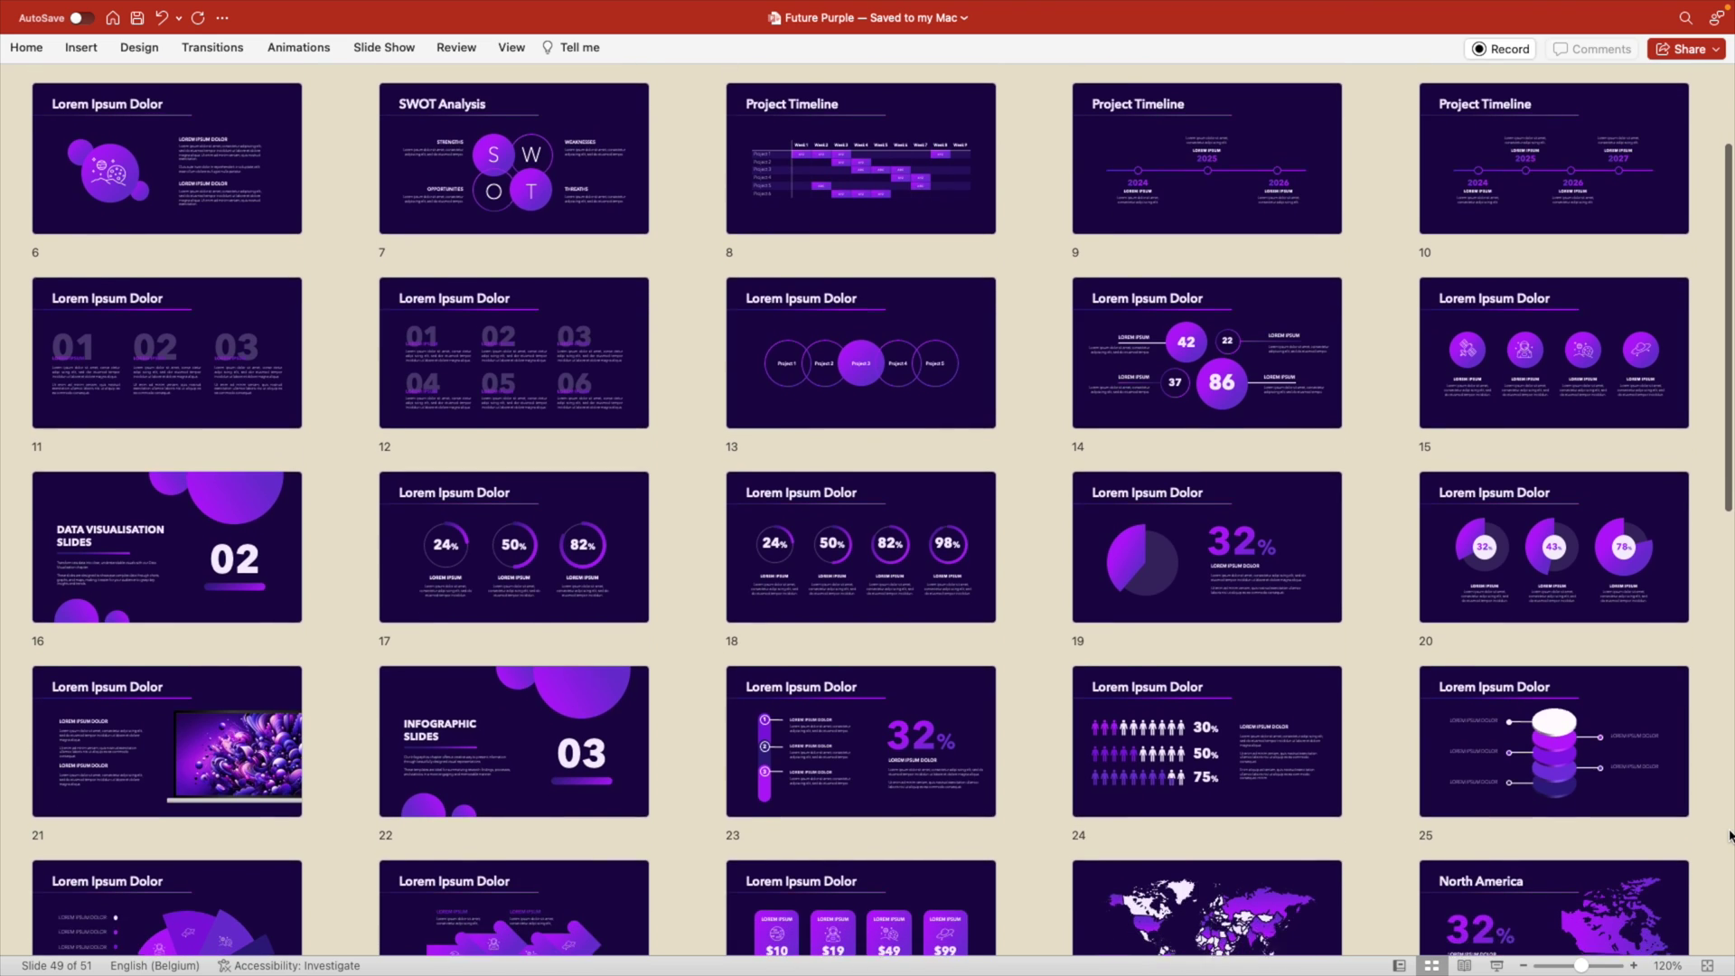
{"action": "scroll", "coordinate": [1730, 836], "scroll_direction": "down", "scroll_amount": 3}
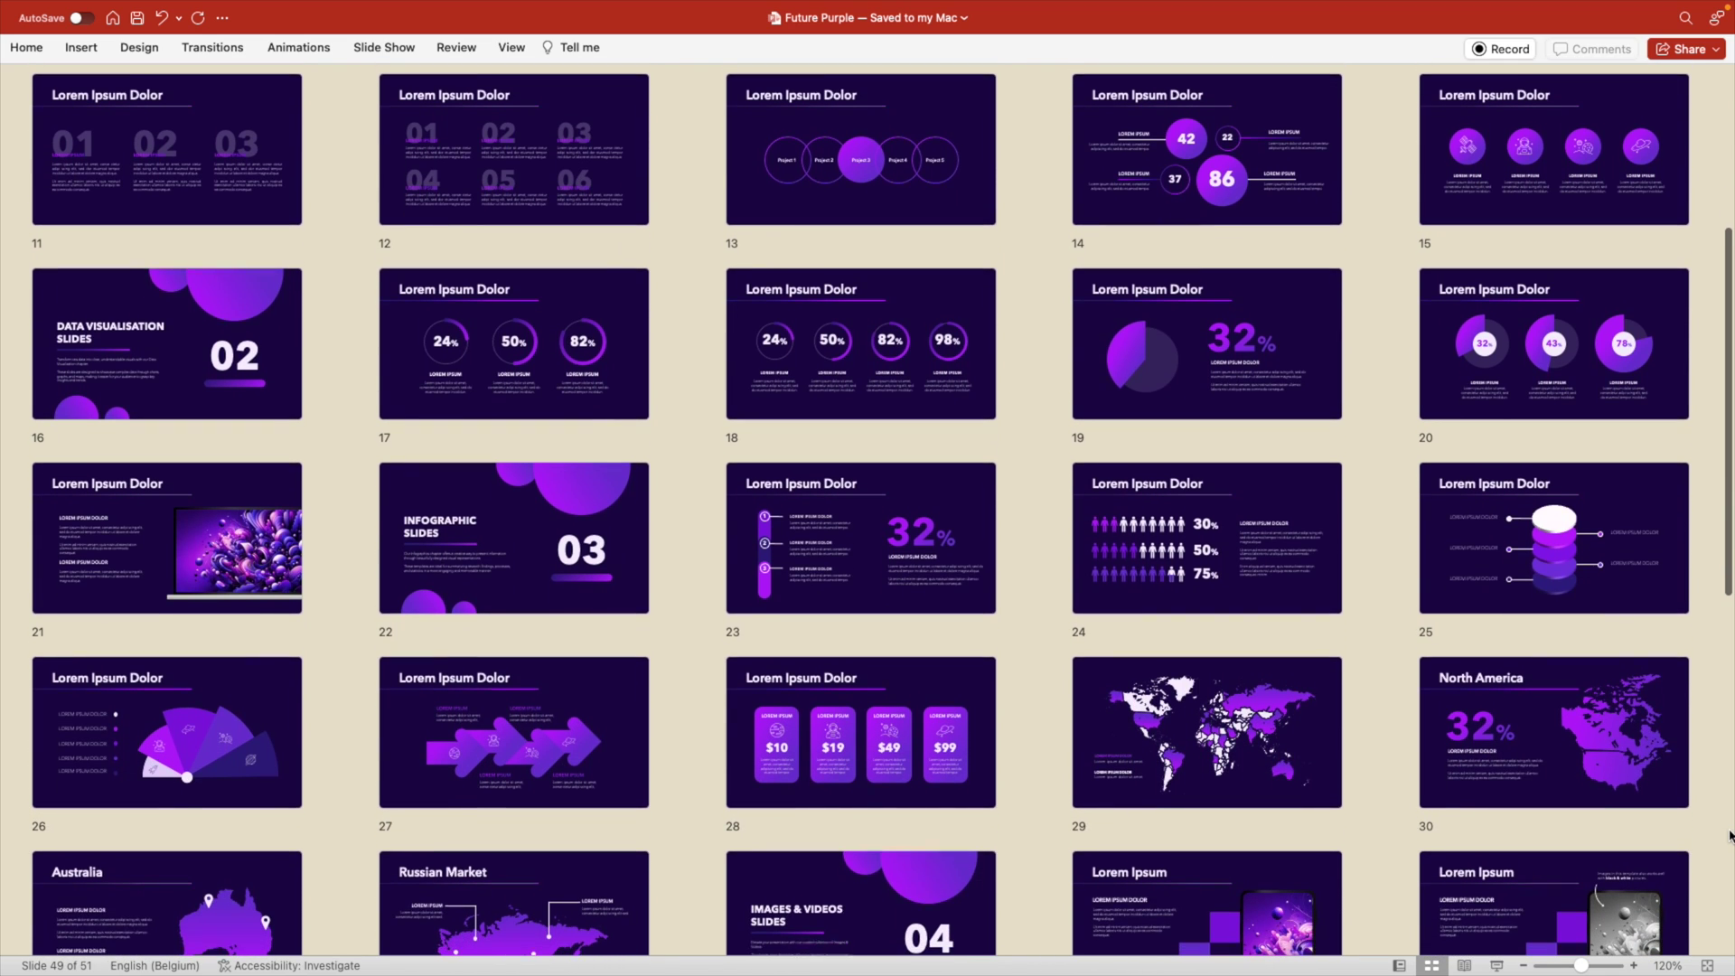
{"action": "scroll", "coordinate": [1730, 836], "scroll_direction": "down", "scroll_amount": 5}
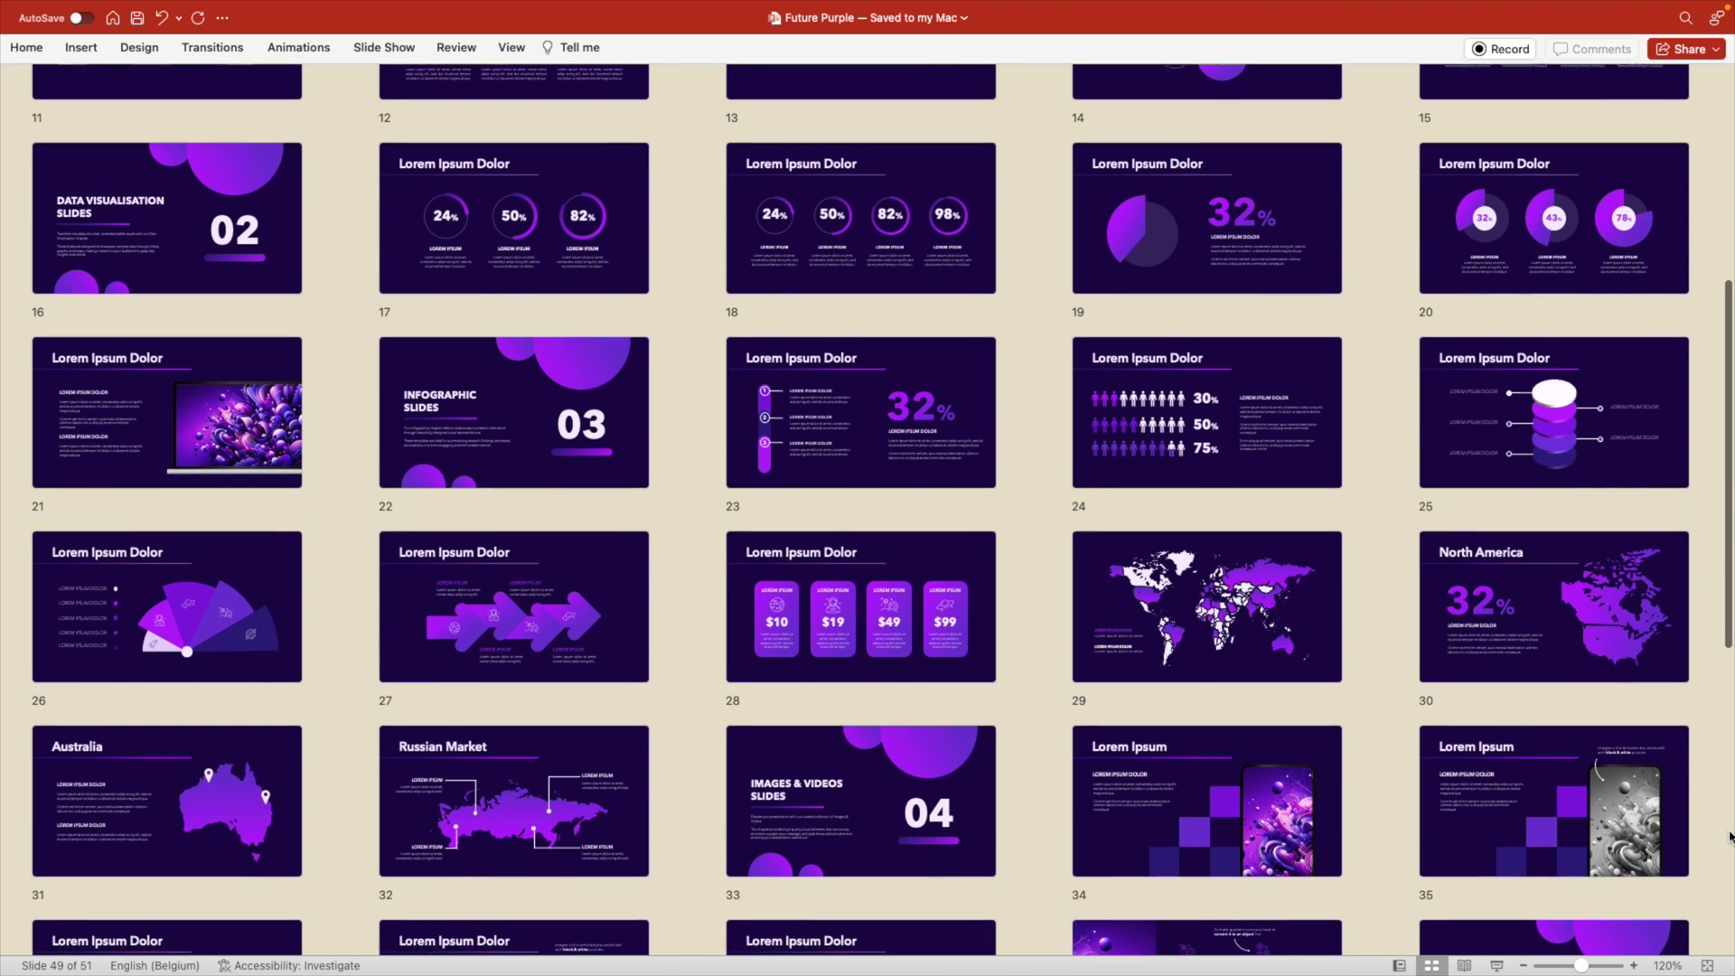
{"action": "scroll", "coordinate": [1730, 836], "scroll_direction": "down", "scroll_amount": 4}
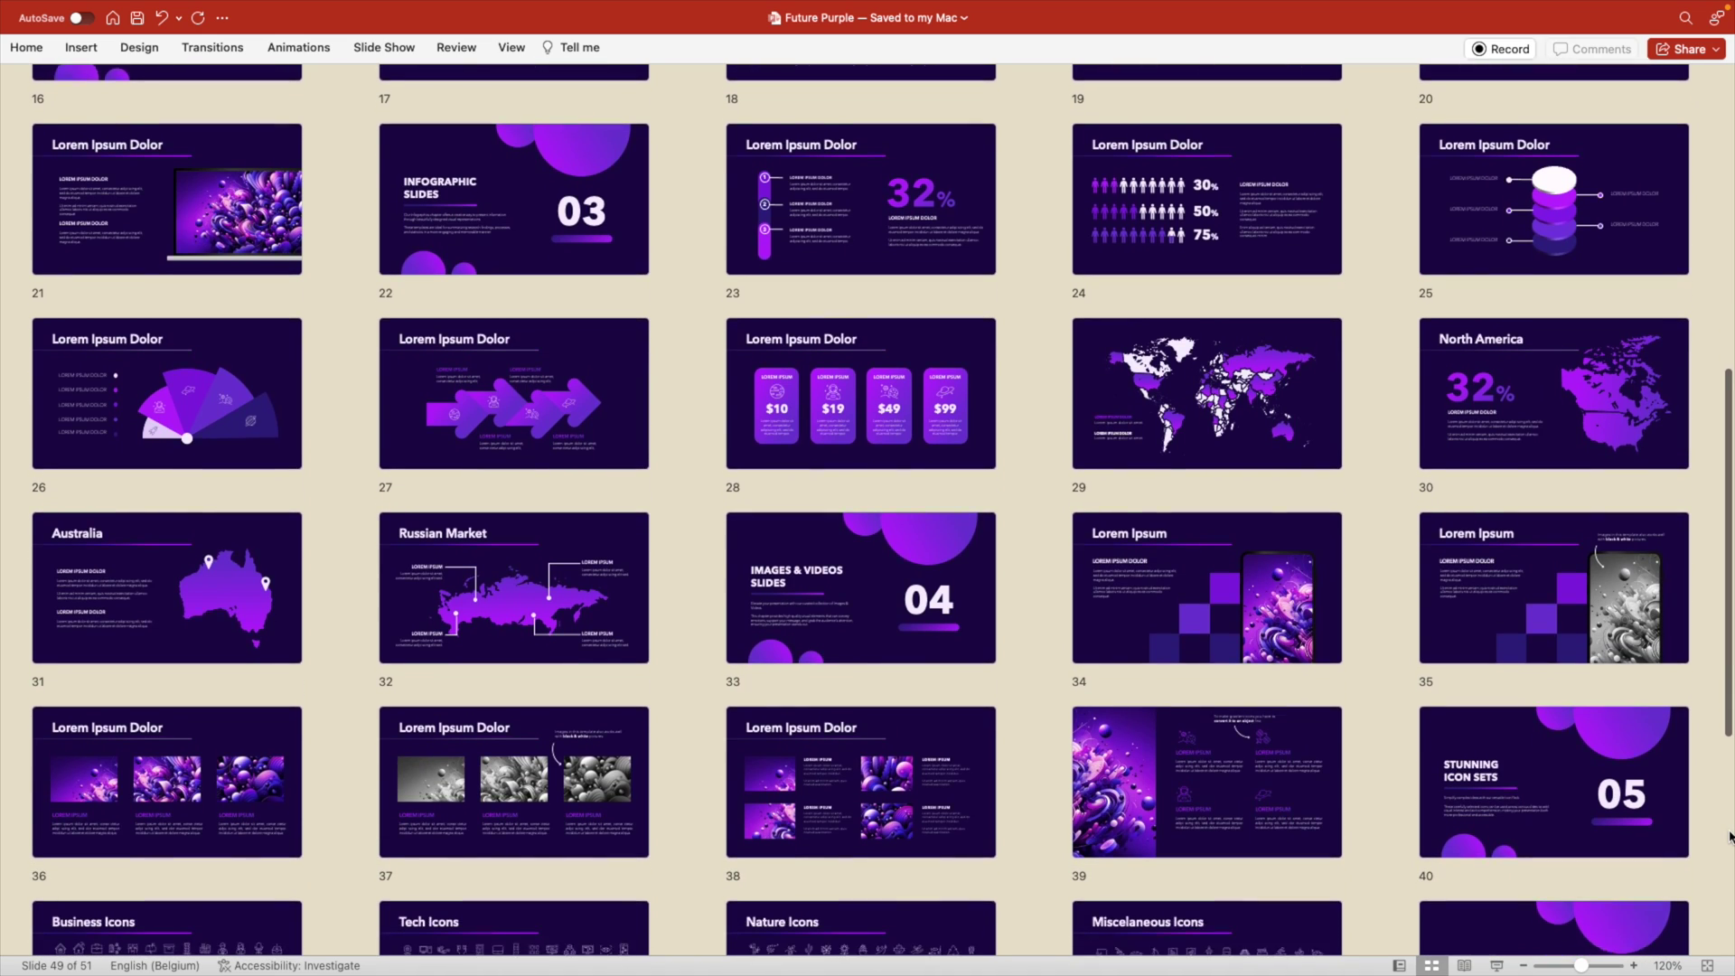
{"action": "scroll", "coordinate": [1730, 836], "scroll_direction": "down", "scroll_amount": 3}
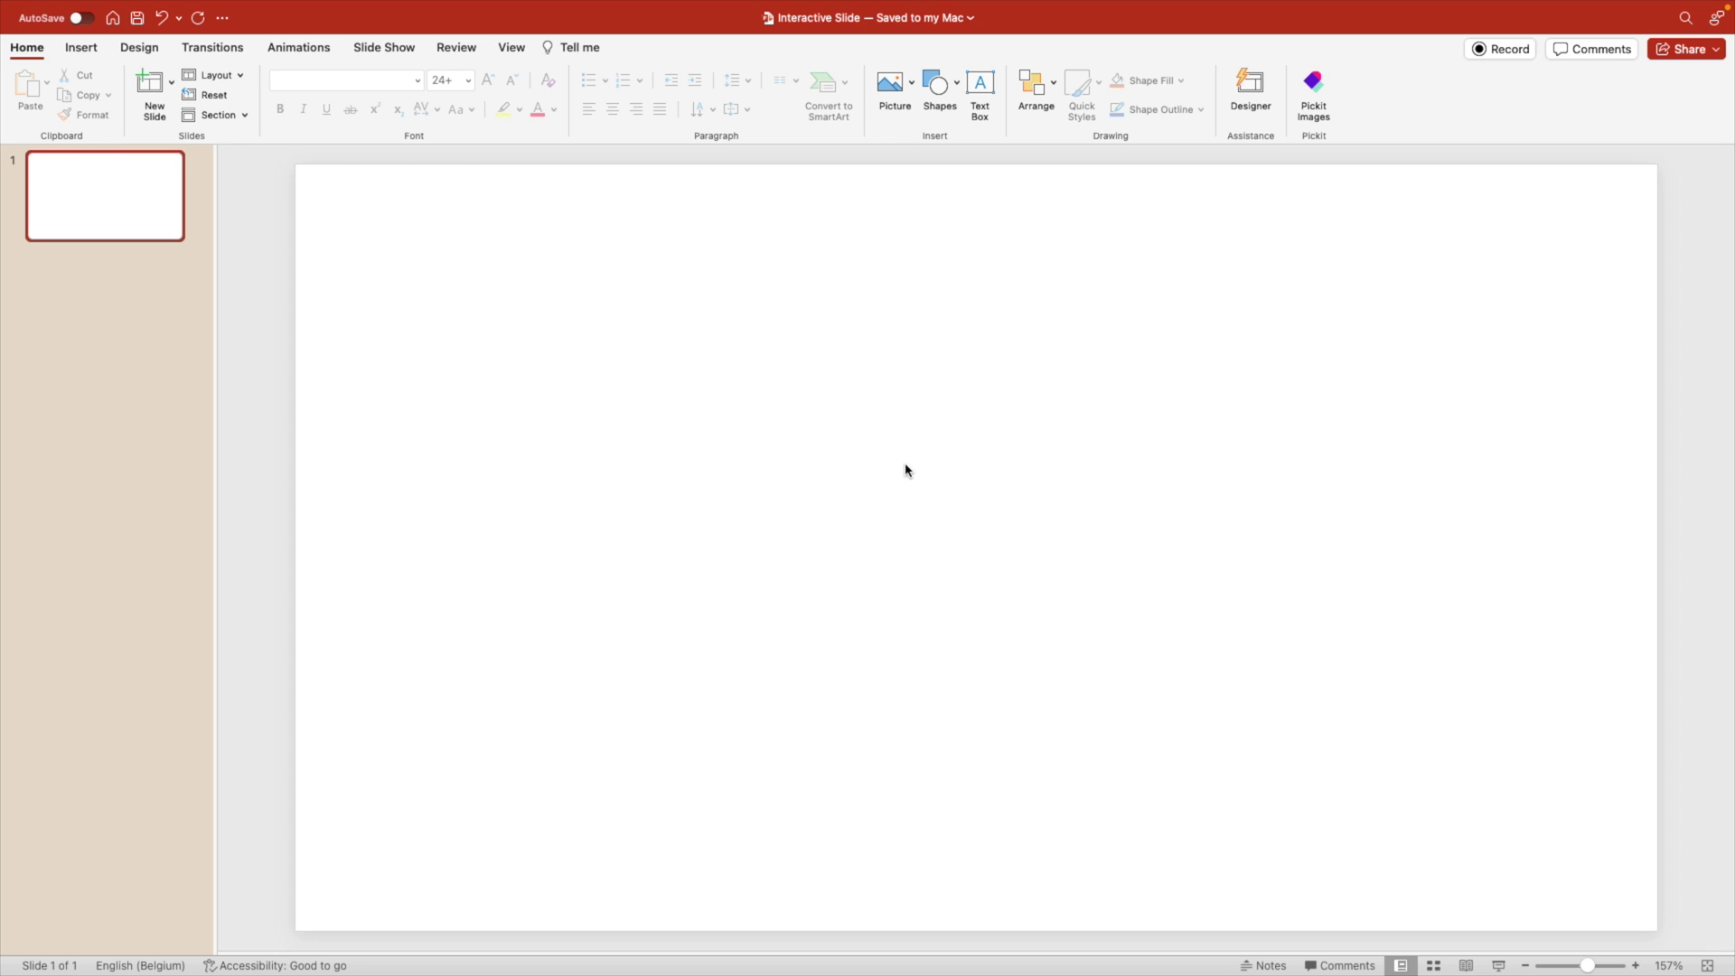
{"action": "right_click", "coordinate": [817, 404]}
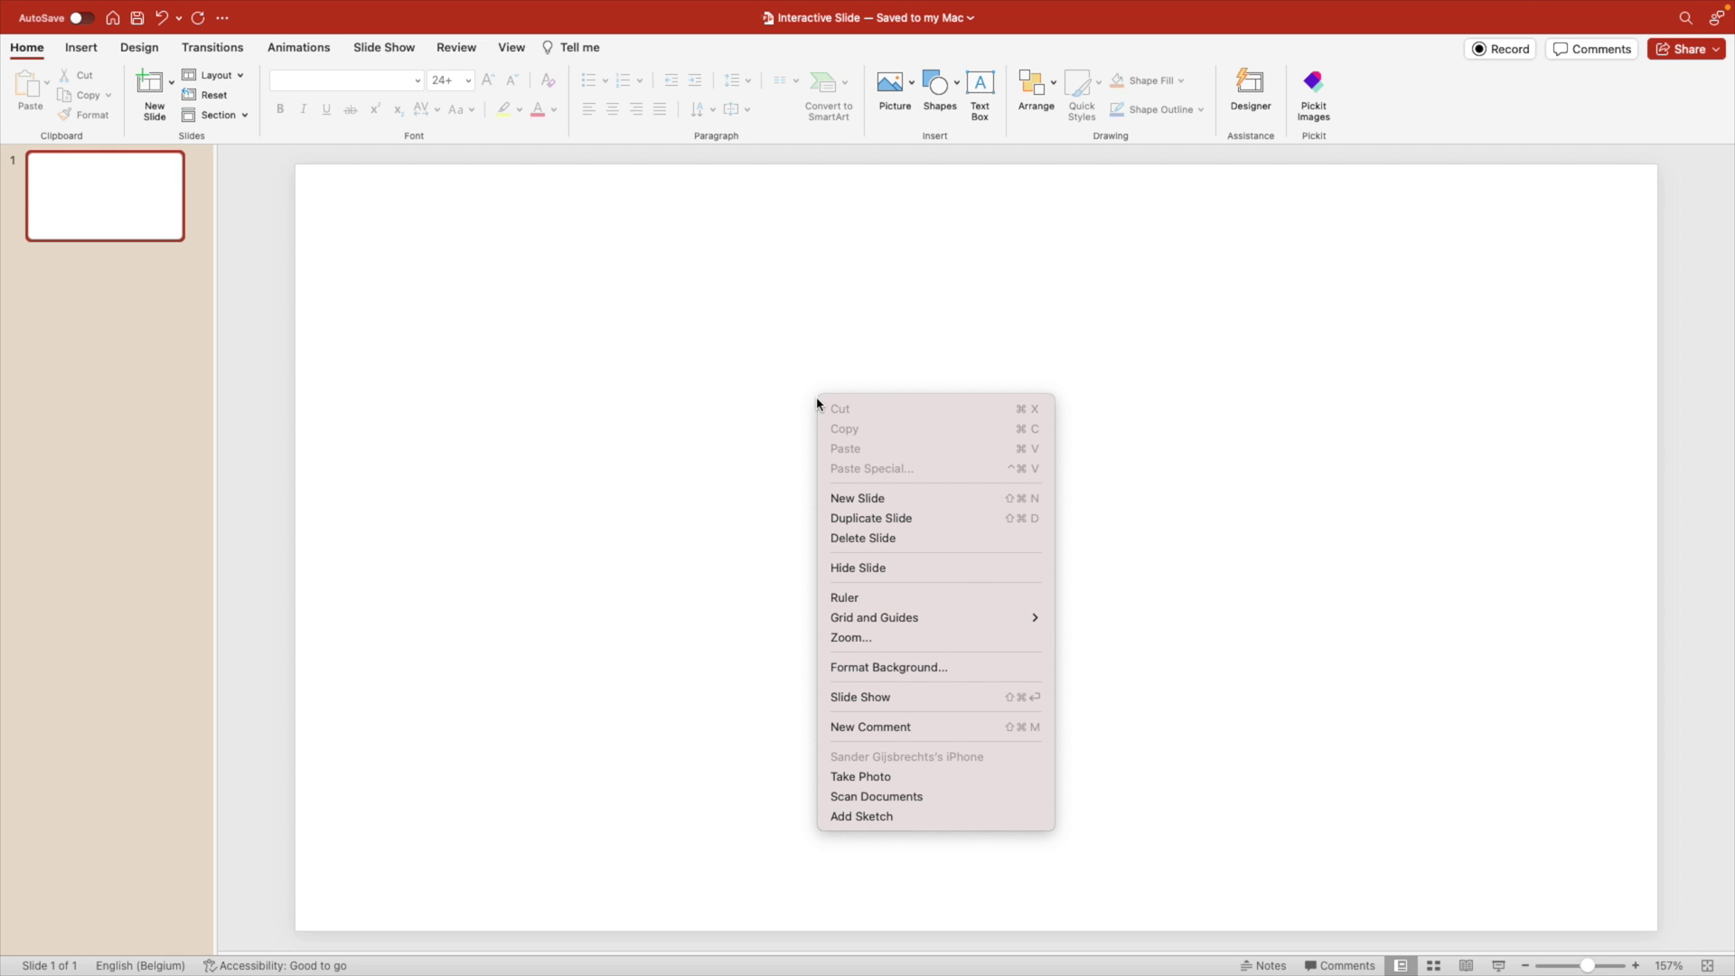
{"action": "left_click", "coordinate": [913, 672]}
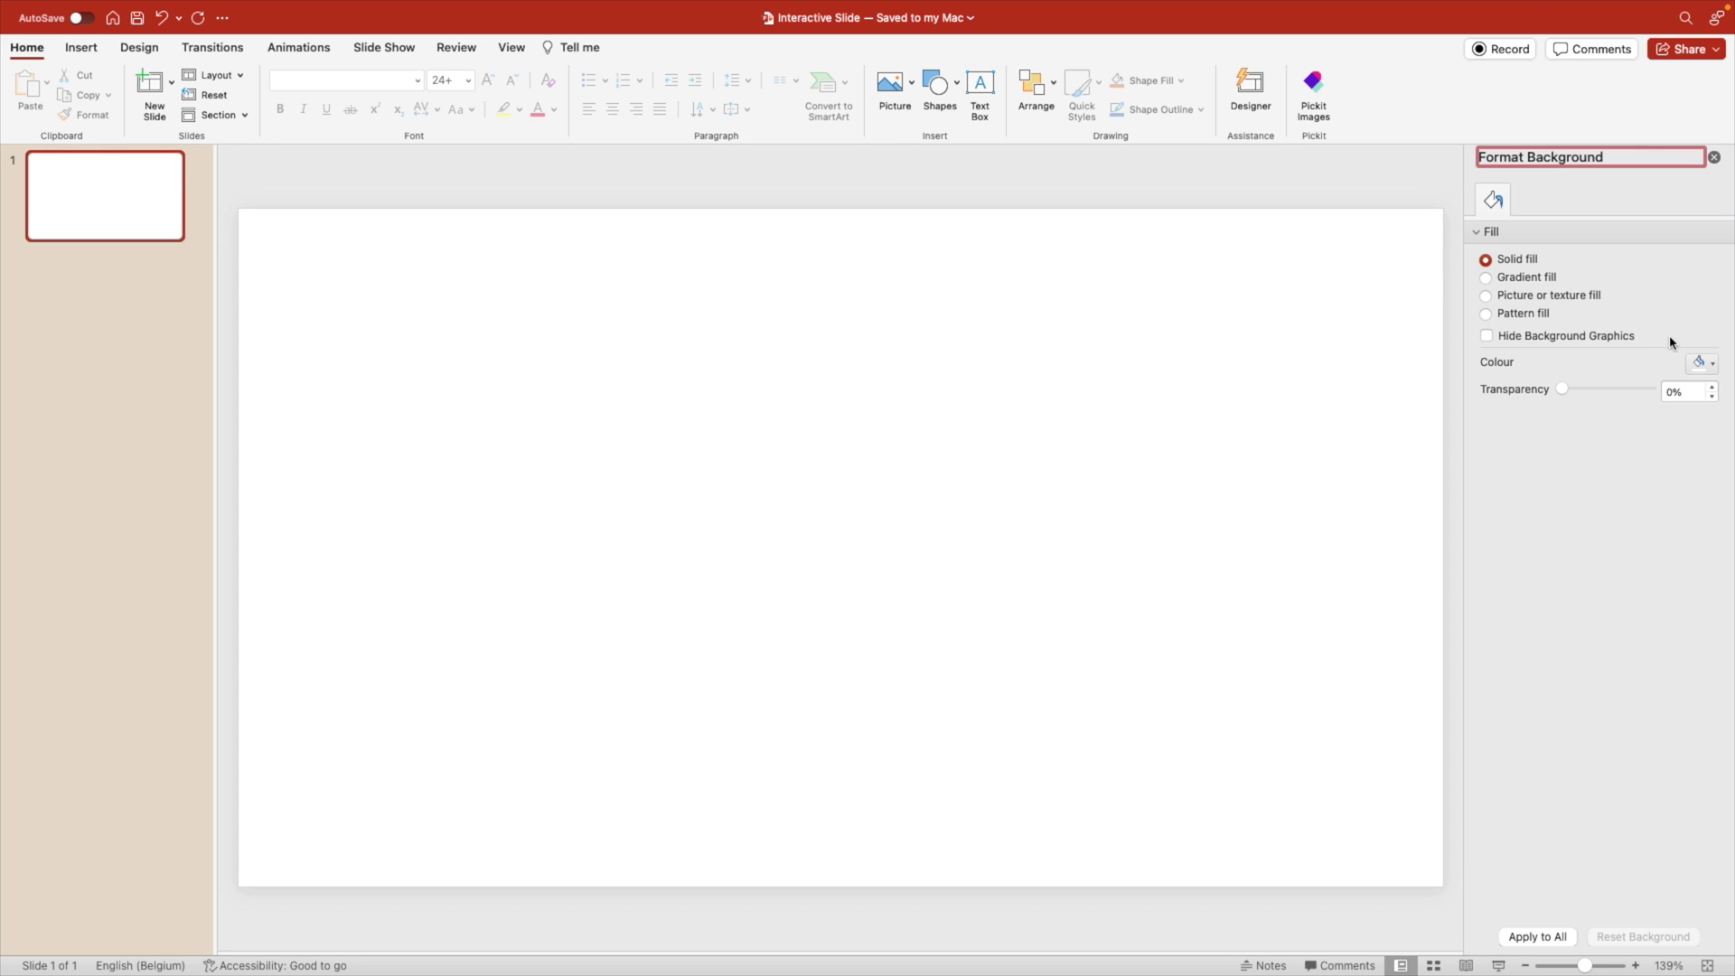
{"action": "left_click", "coordinate": [1699, 364]}
{"action": "left_click", "coordinate": [1724, 455]}
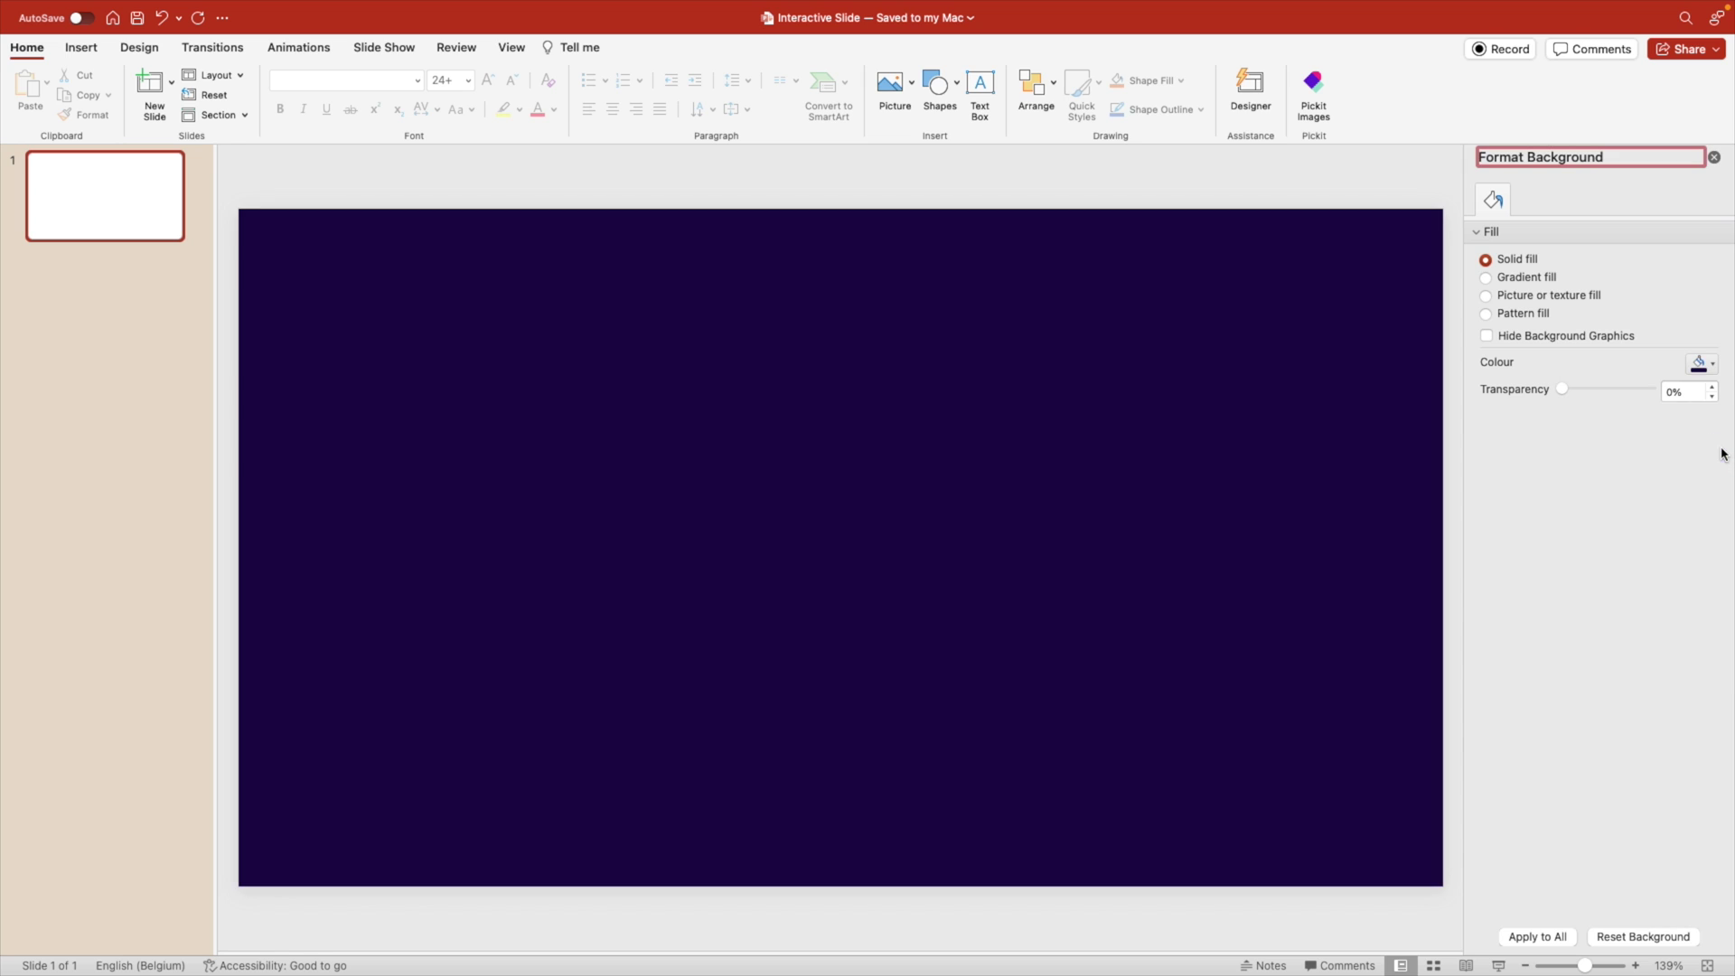
{"action": "left_click", "coordinate": [1713, 158]}
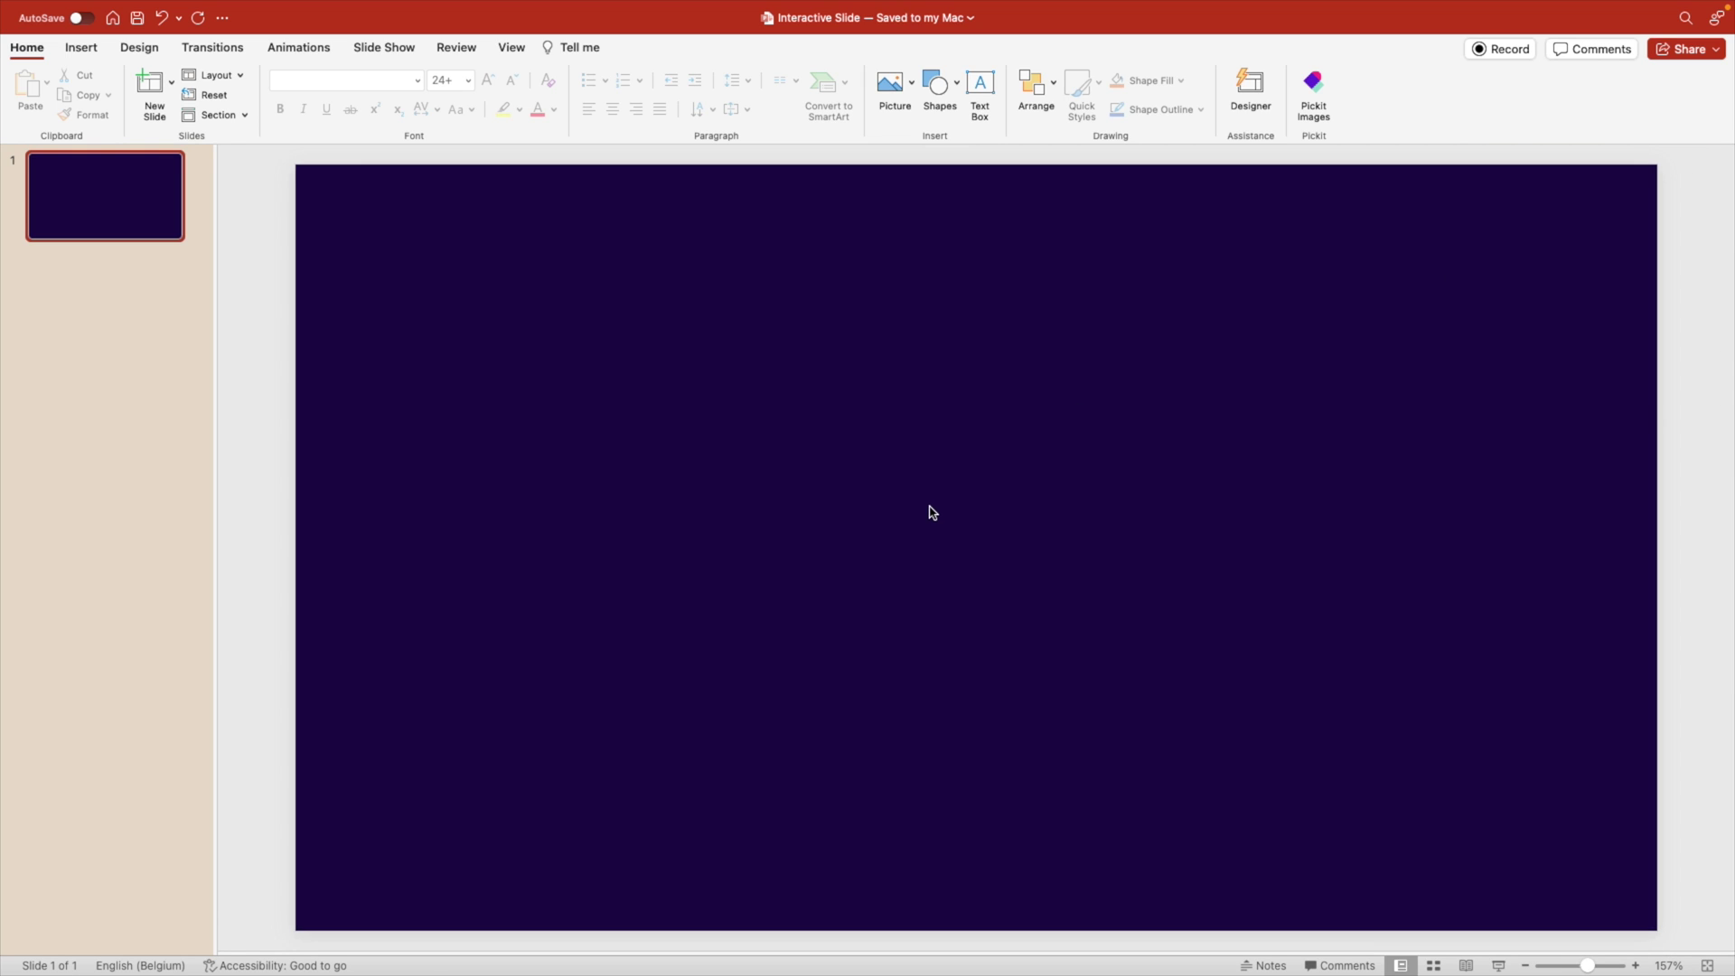
Draw a Flowchart: Document shape in the slide's upper left.
{"action": "left_click", "coordinate": [949, 96]}
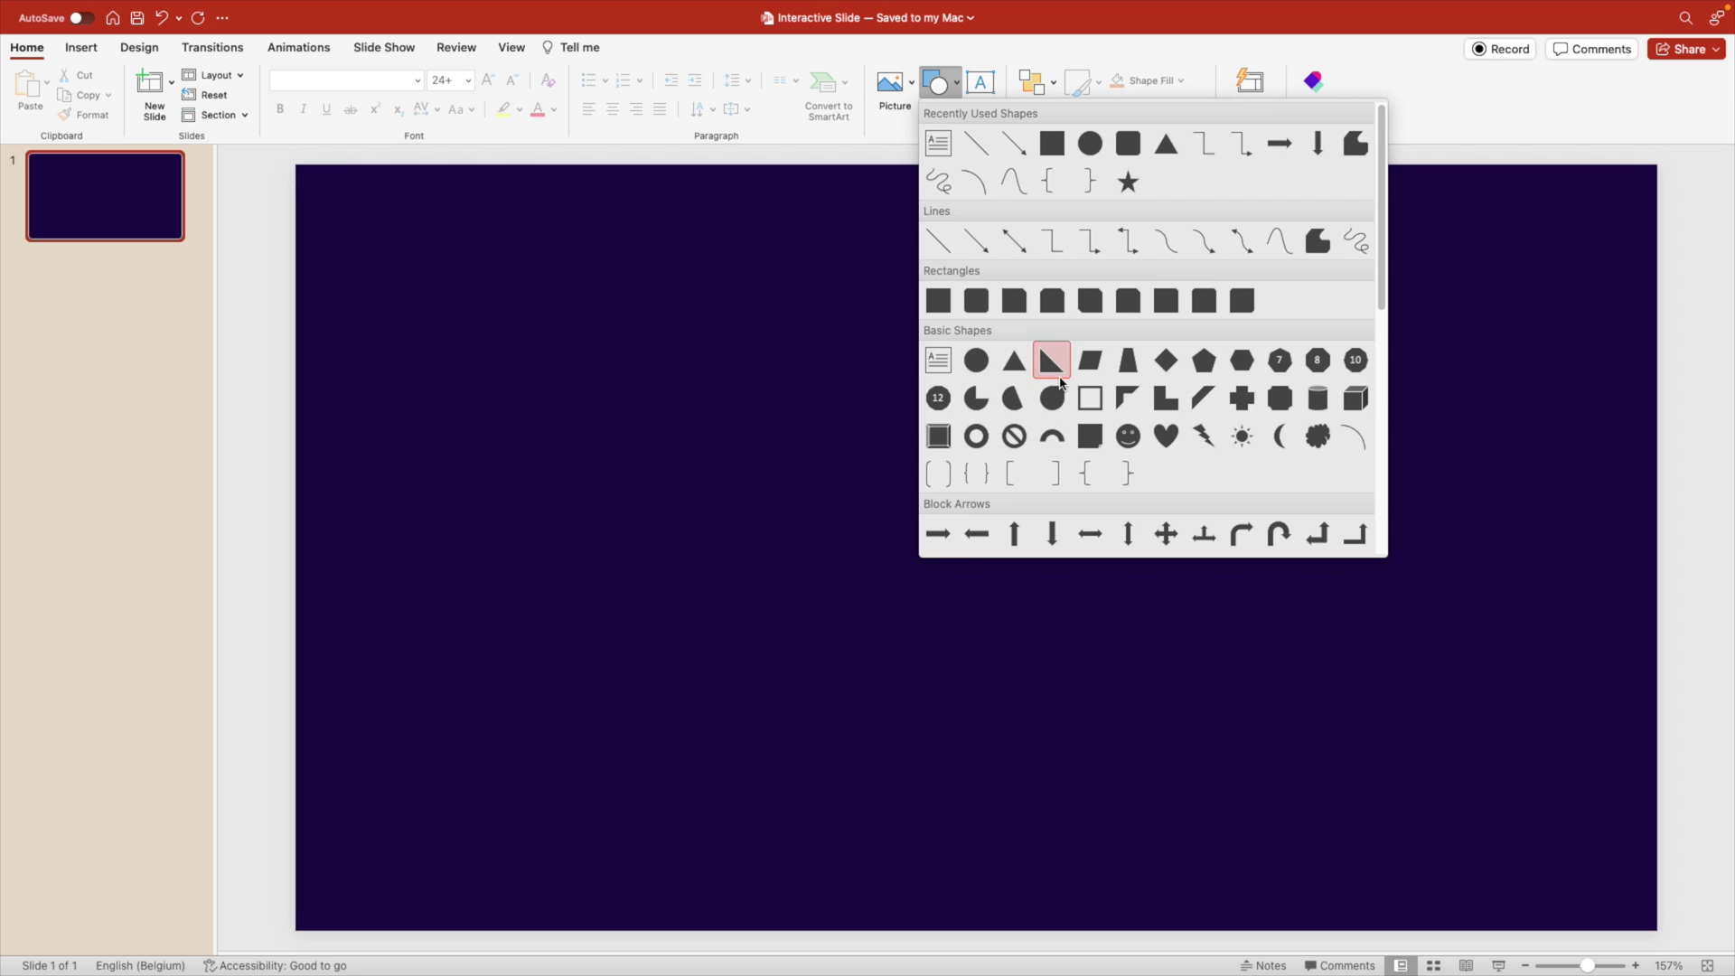
{"action": "scroll", "coordinate": [1059, 392], "scroll_direction": "down", "scroll_amount": 5}
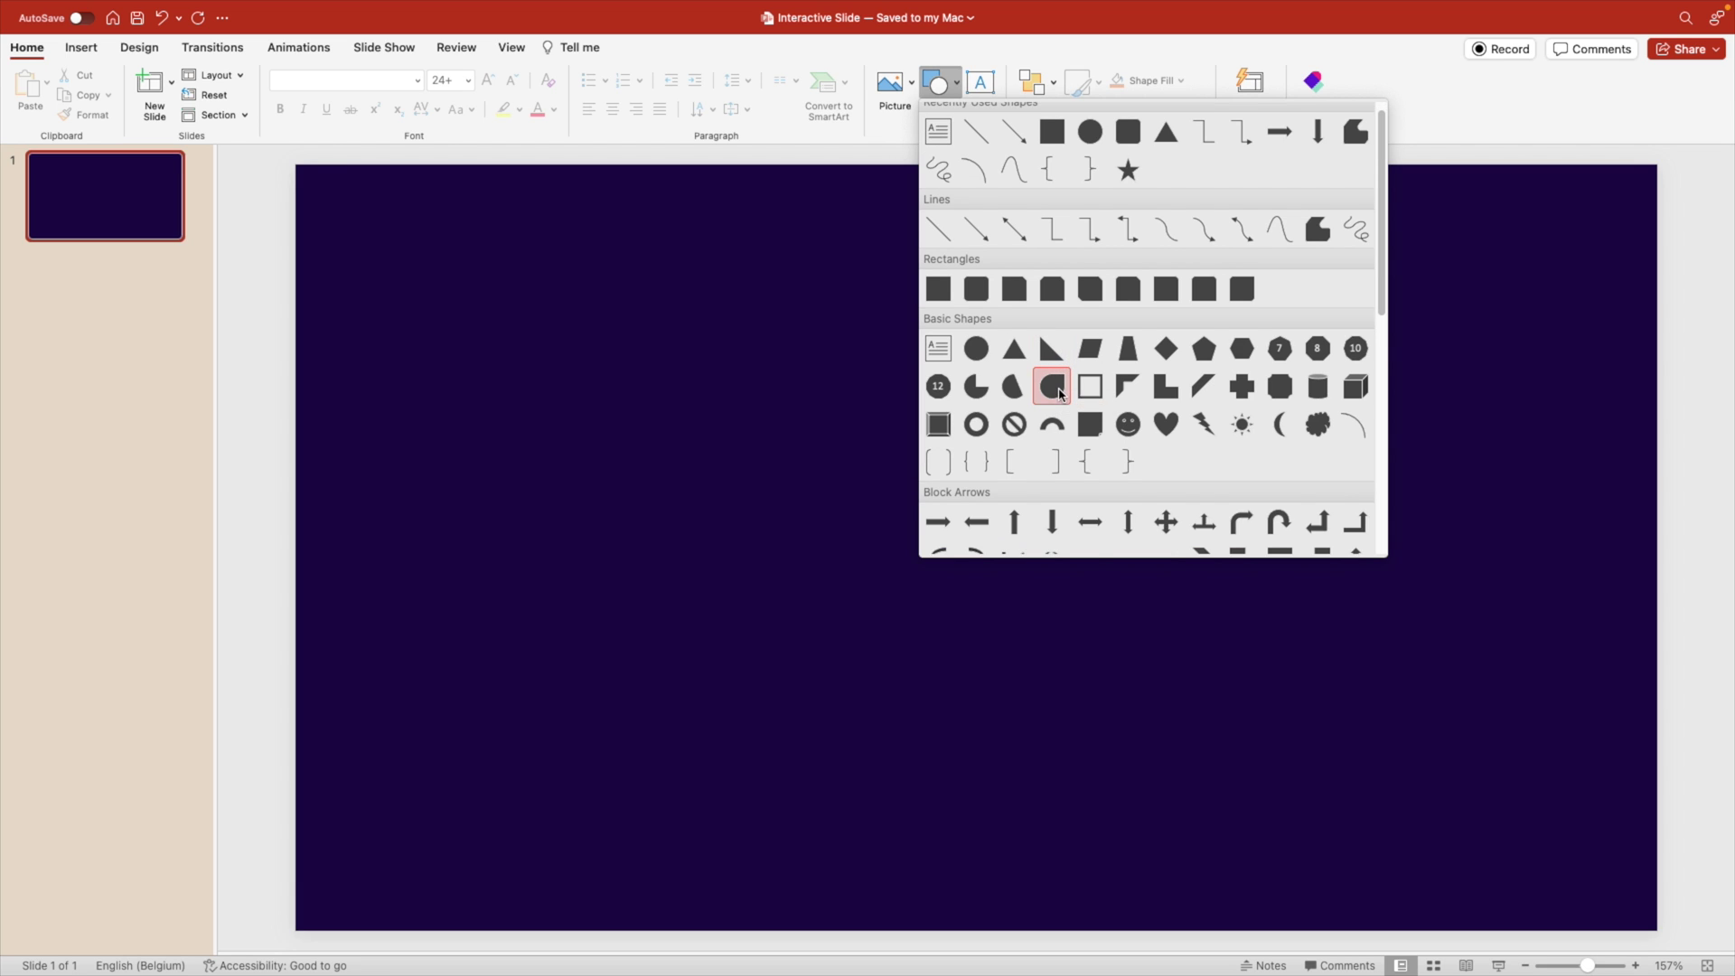
{"action": "scroll", "coordinate": [1059, 392], "scroll_direction": "down", "scroll_amount": 3}
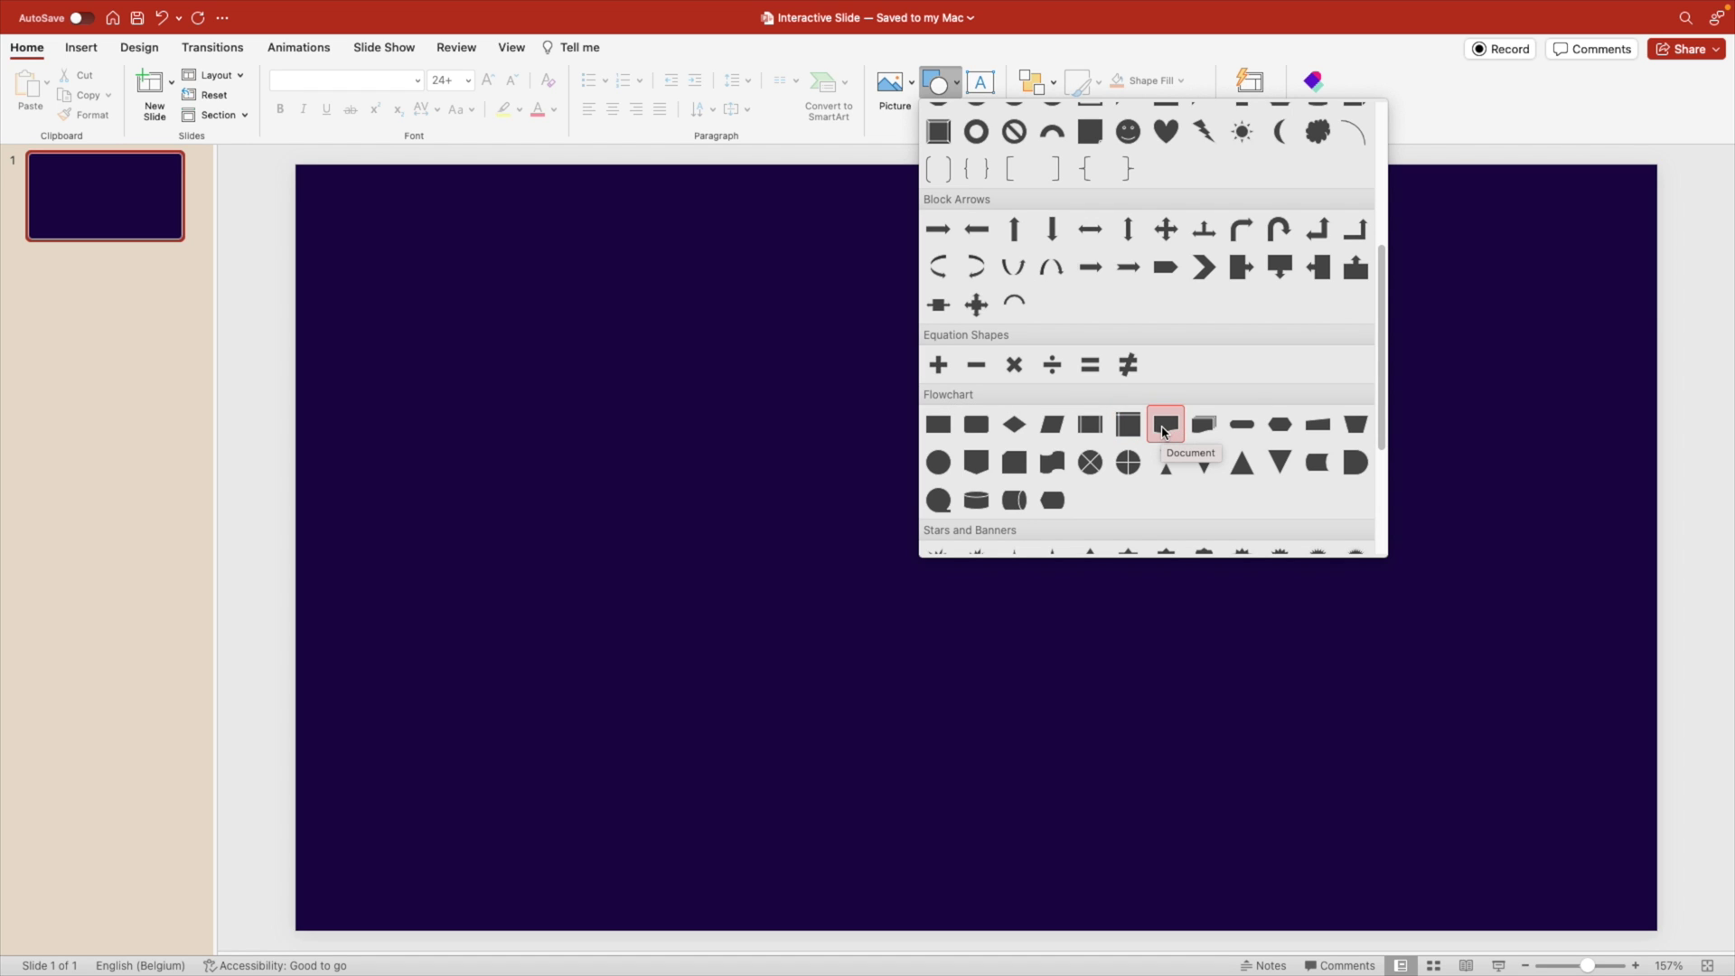
{"action": "left_click", "coordinate": [1164, 425]}
{"action": "mouse_move", "coordinate": [482, 364]}
{"action": "left_mouse_down"}
{"action": "mouse_move", "coordinate": [715, 475]}
{"action": "mouse_move", "coordinate": [586, 464]}
{"action": "left_mouse_up"}
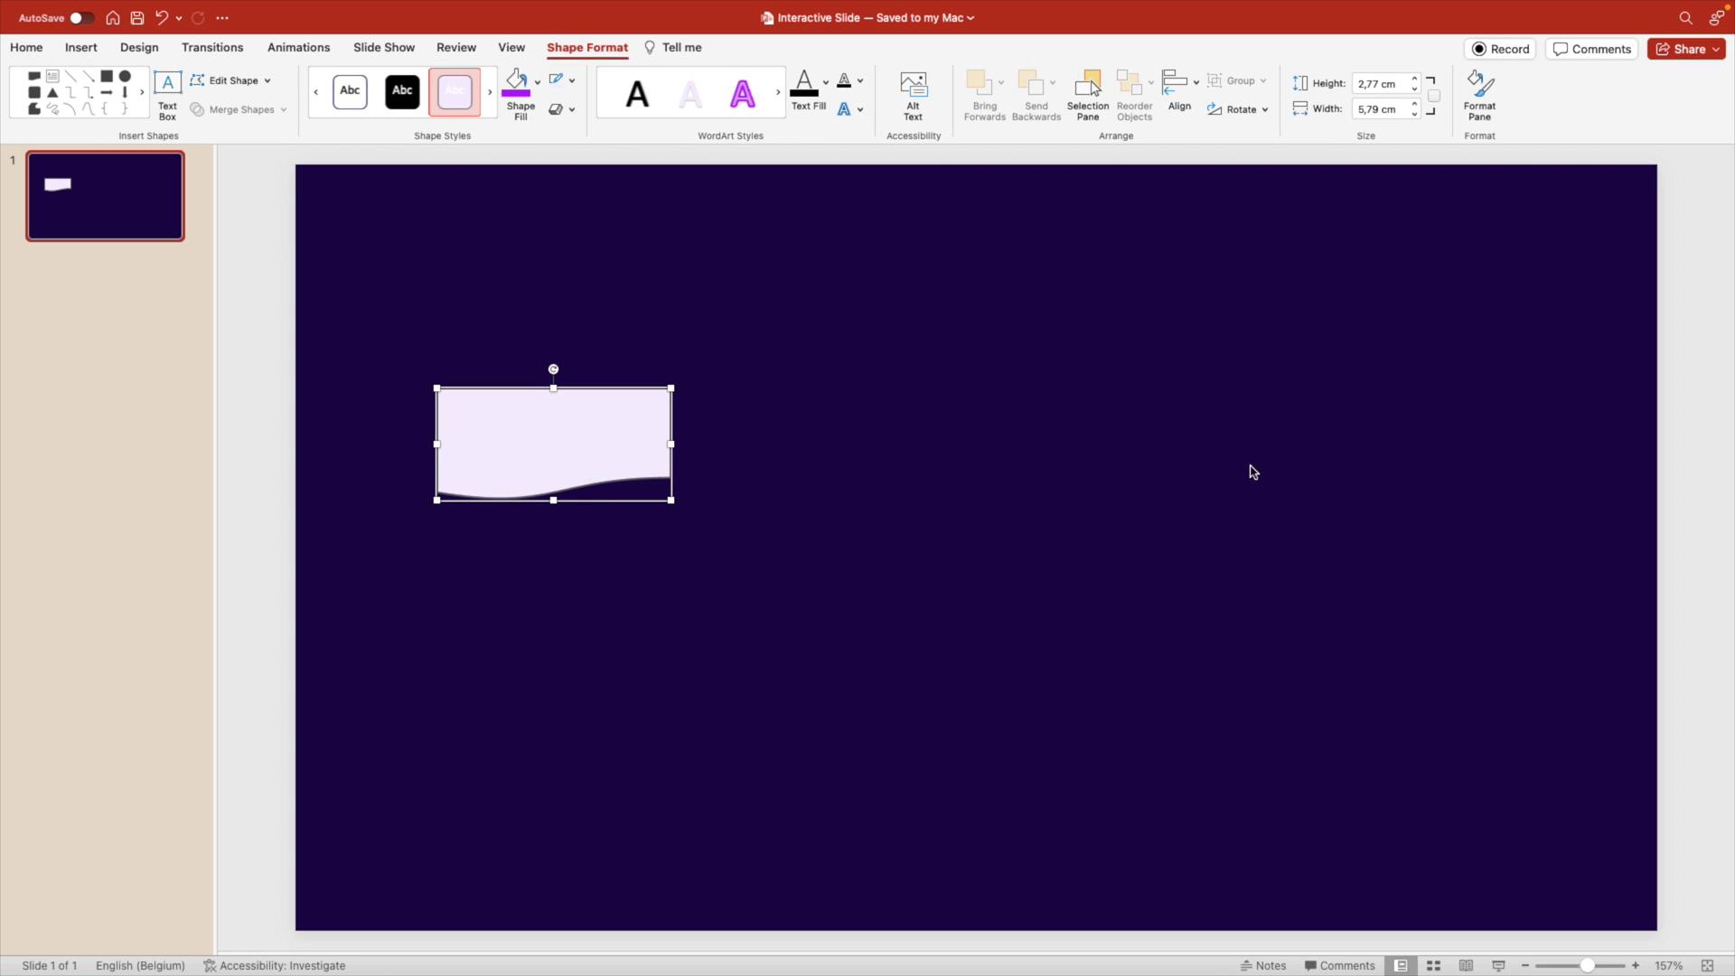
Remove the wave shape's outline and give it a purple preset gradient angled at 315°.
{"action": "left_click", "coordinate": [571, 80]}
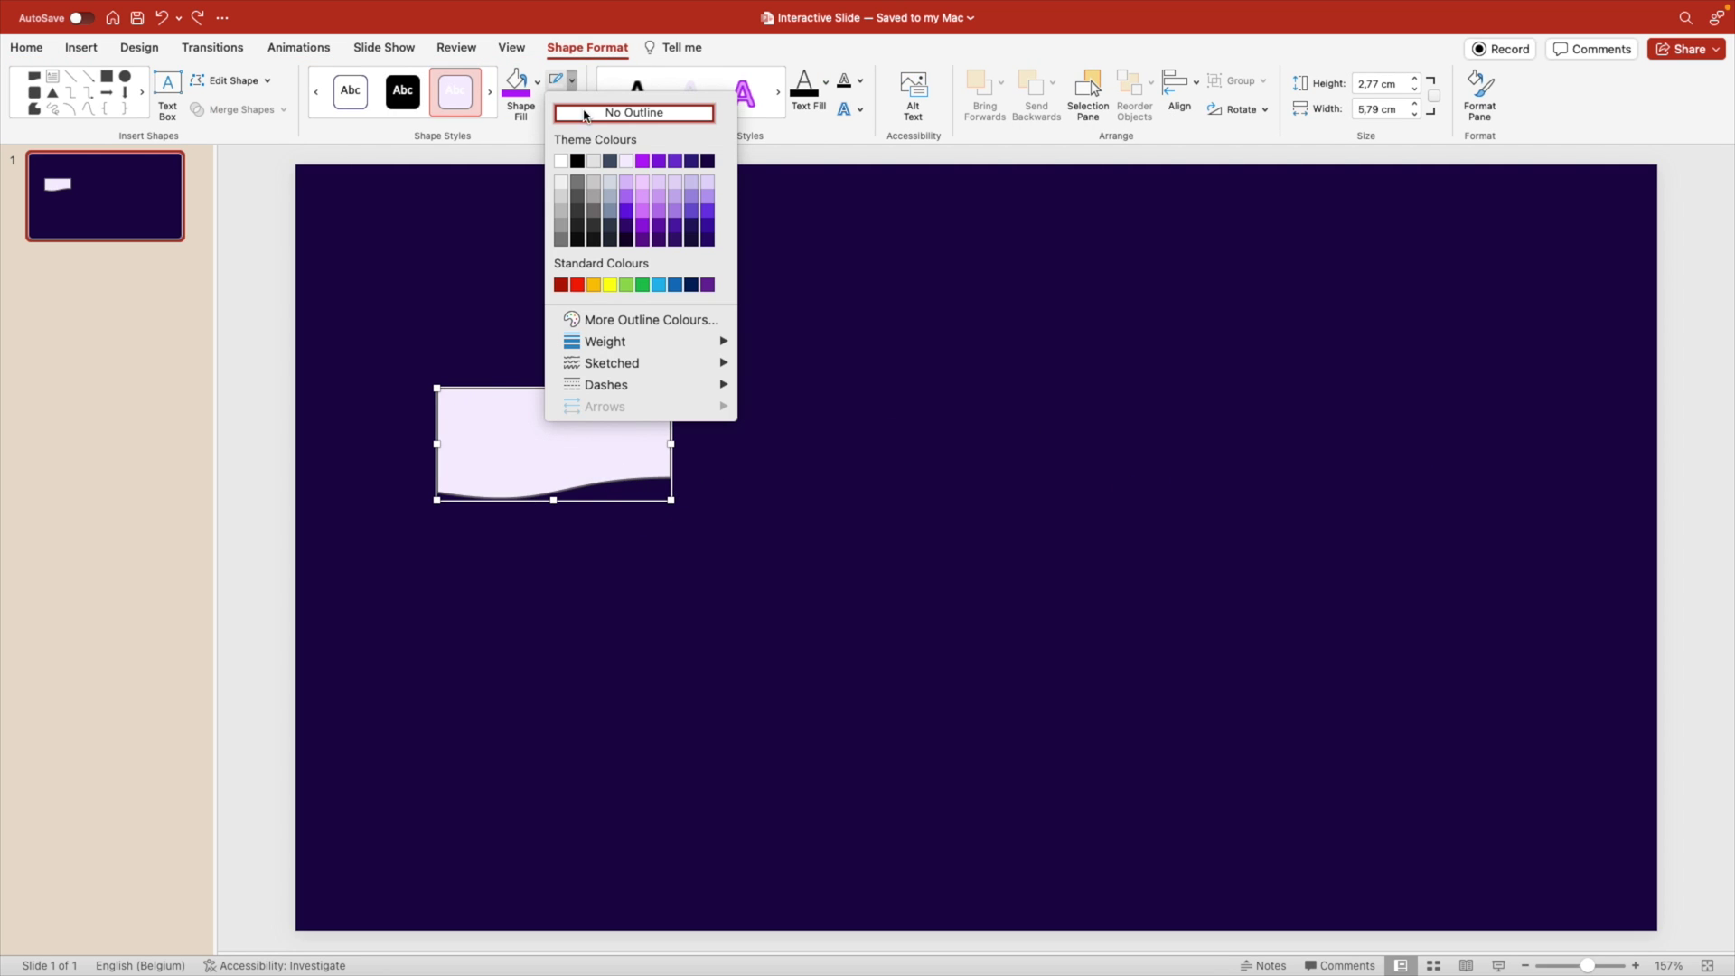
{"action": "left_click", "coordinate": [589, 116]}
{"action": "right_click", "coordinate": [543, 448]}
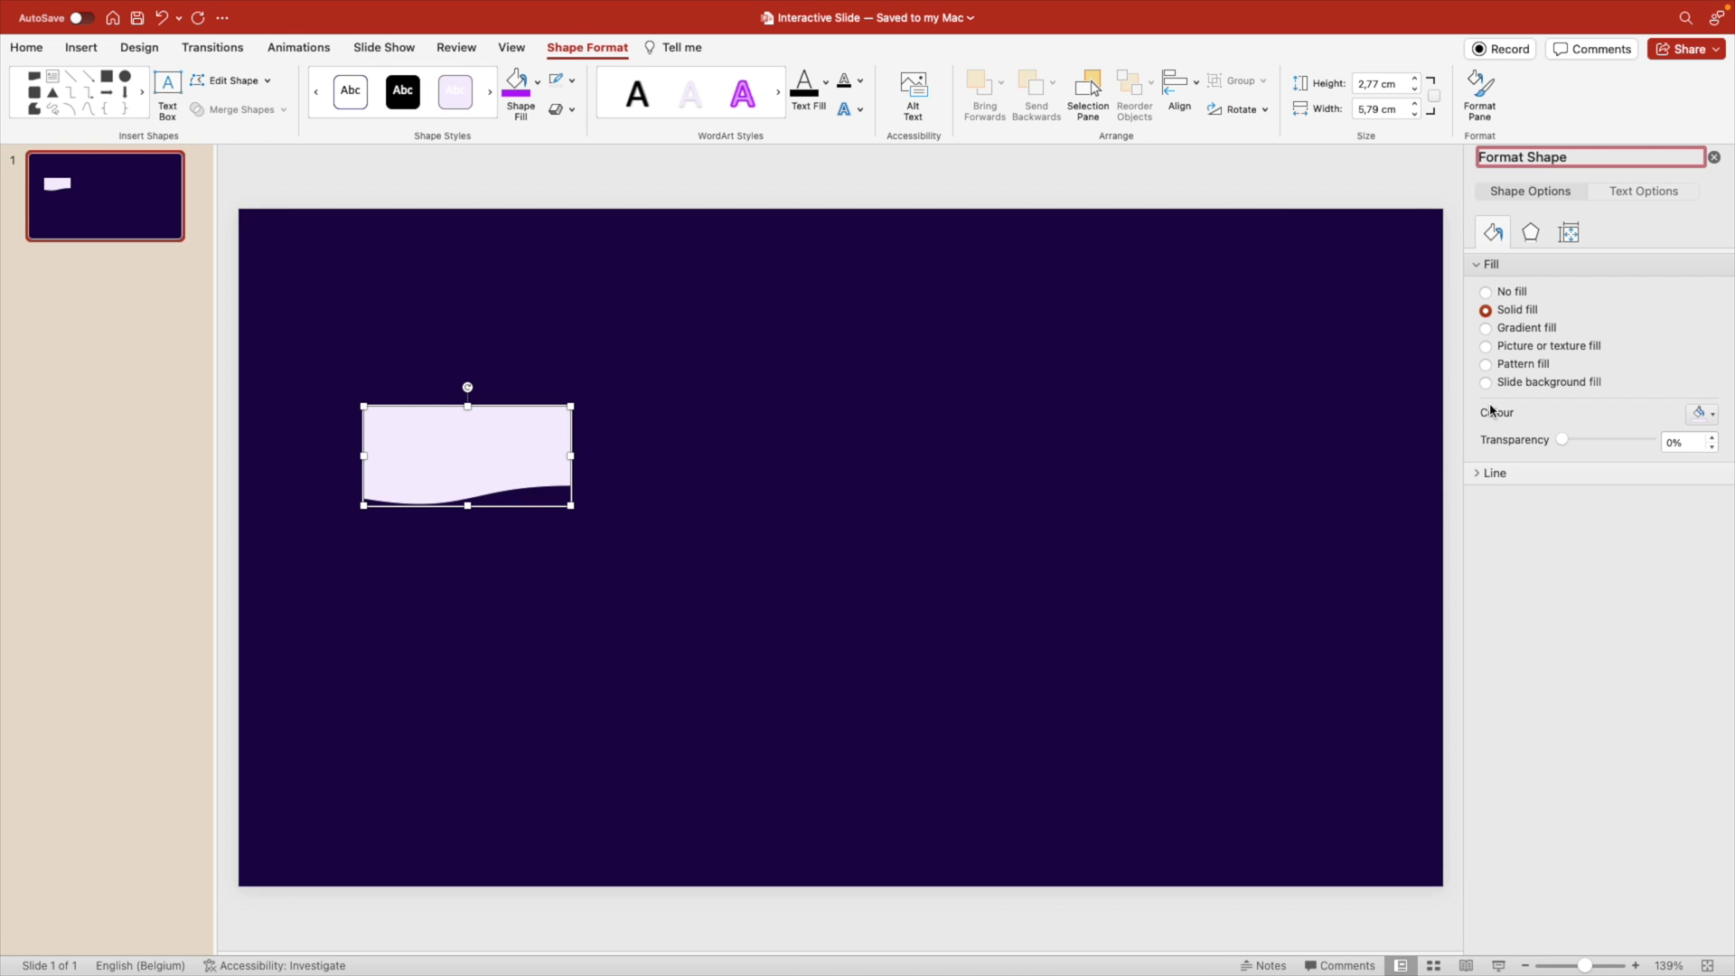
{"action": "left_click", "coordinate": [1497, 329]}
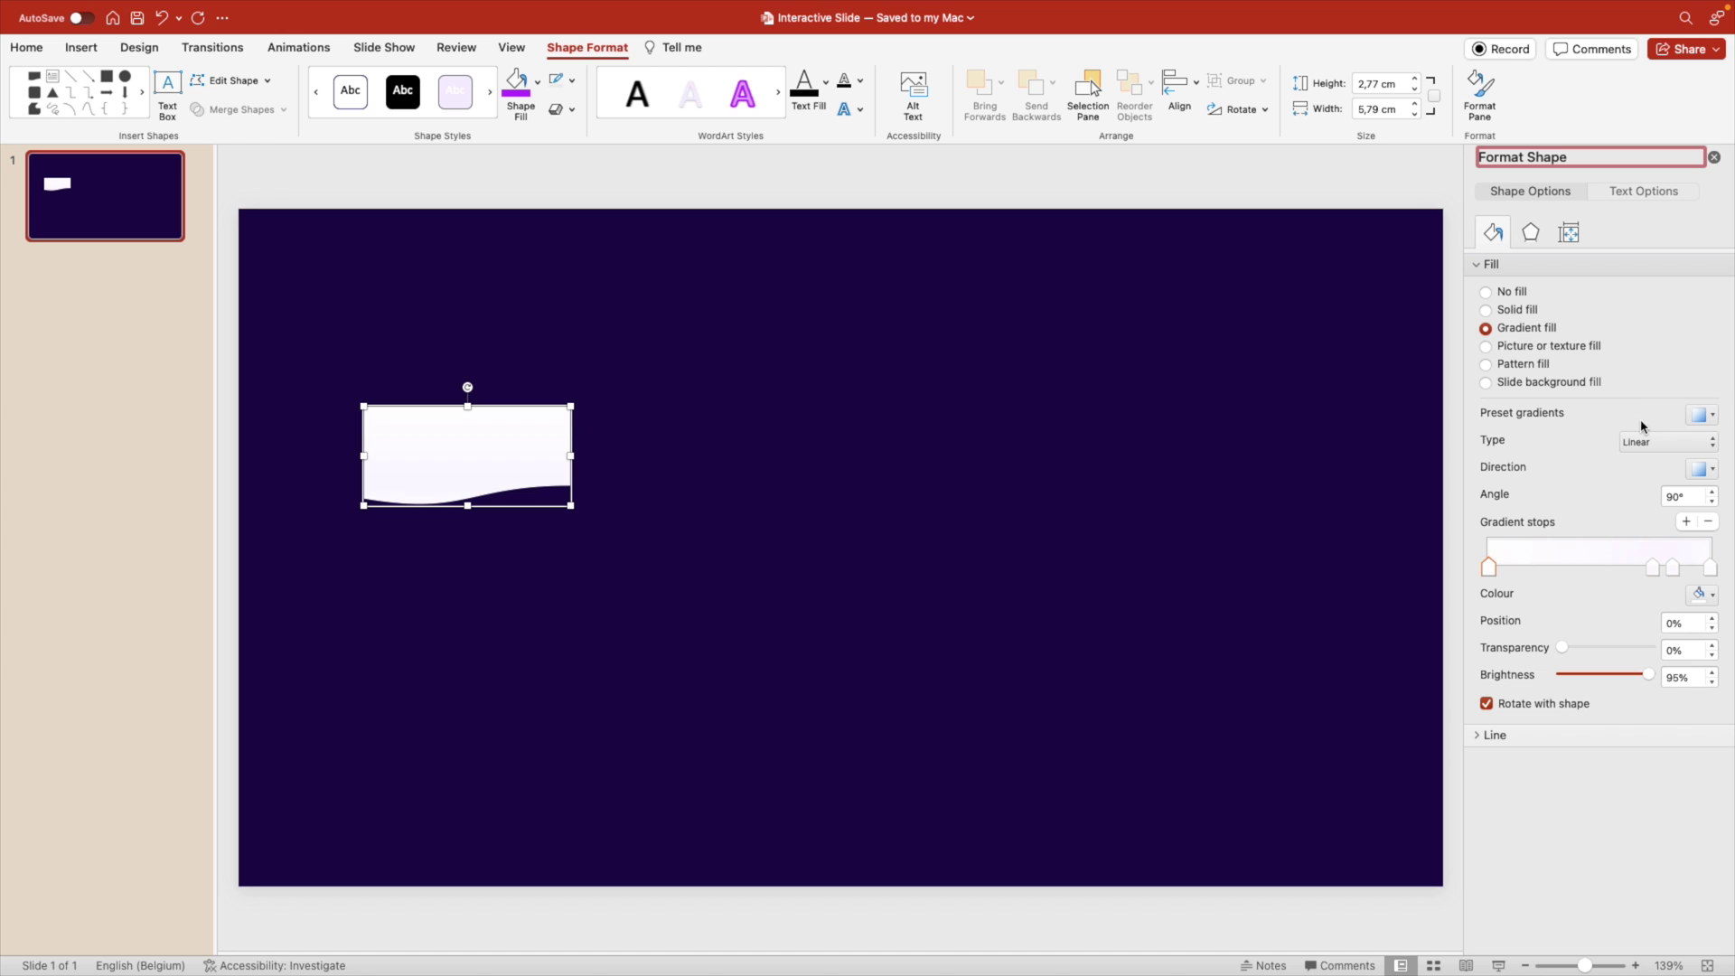
{"action": "left_click", "coordinate": [1703, 415]}
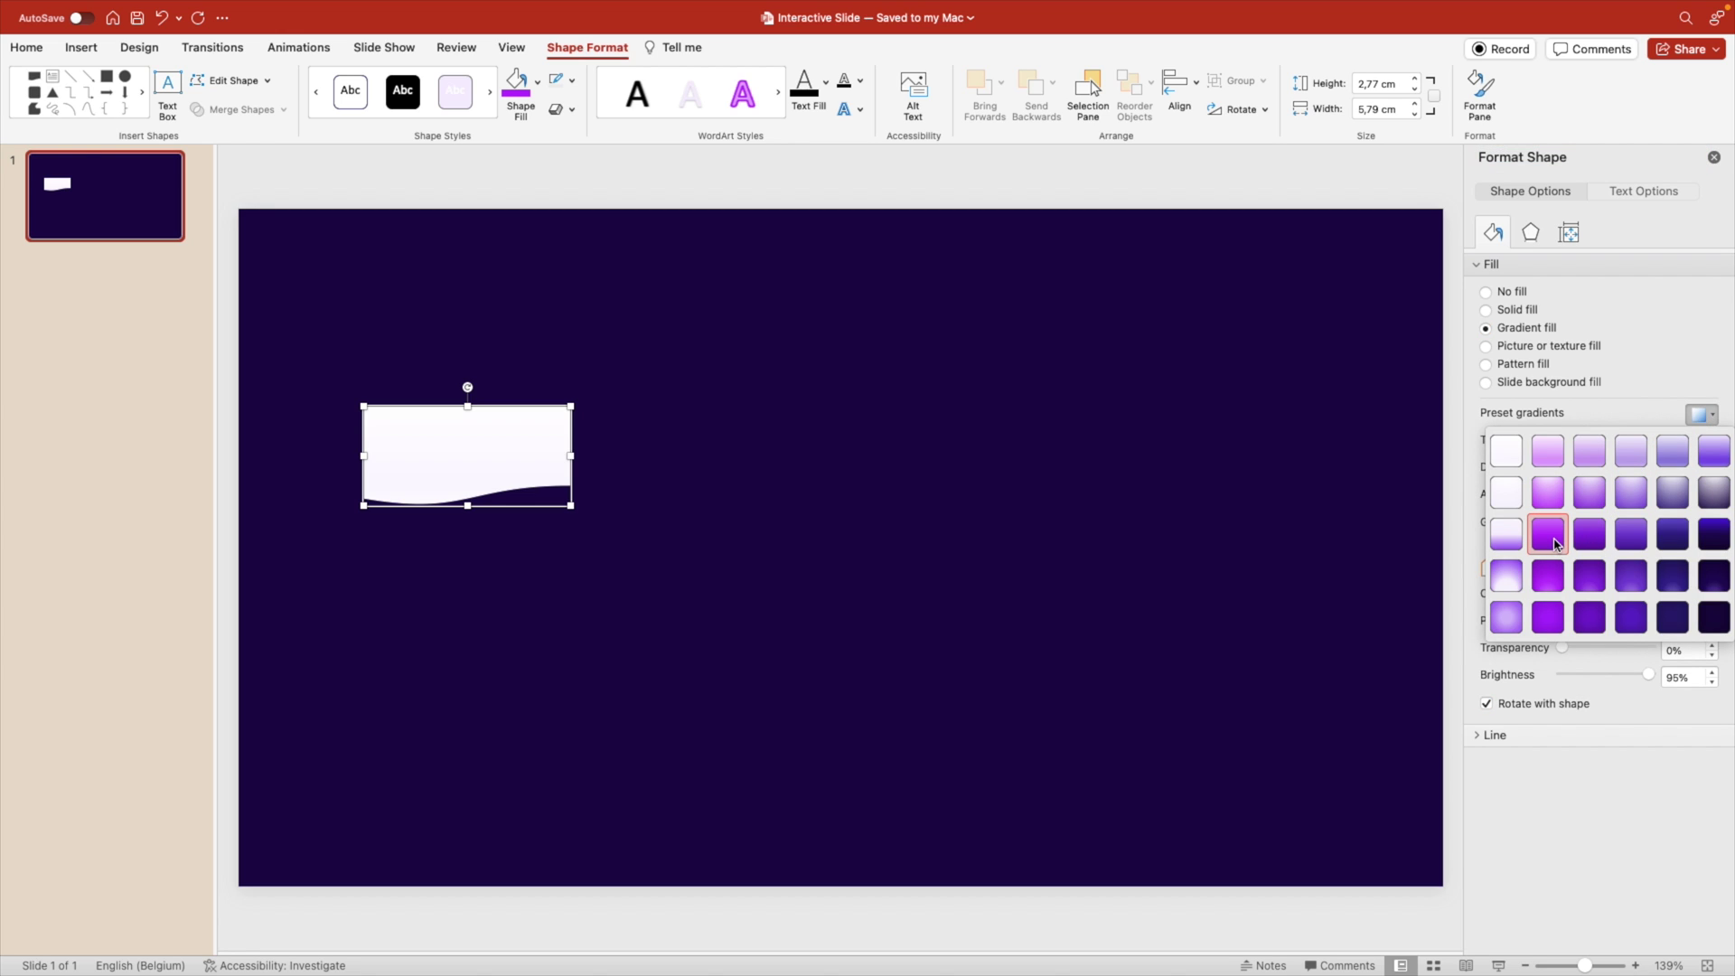
{"action": "left_click", "coordinate": [1555, 543]}
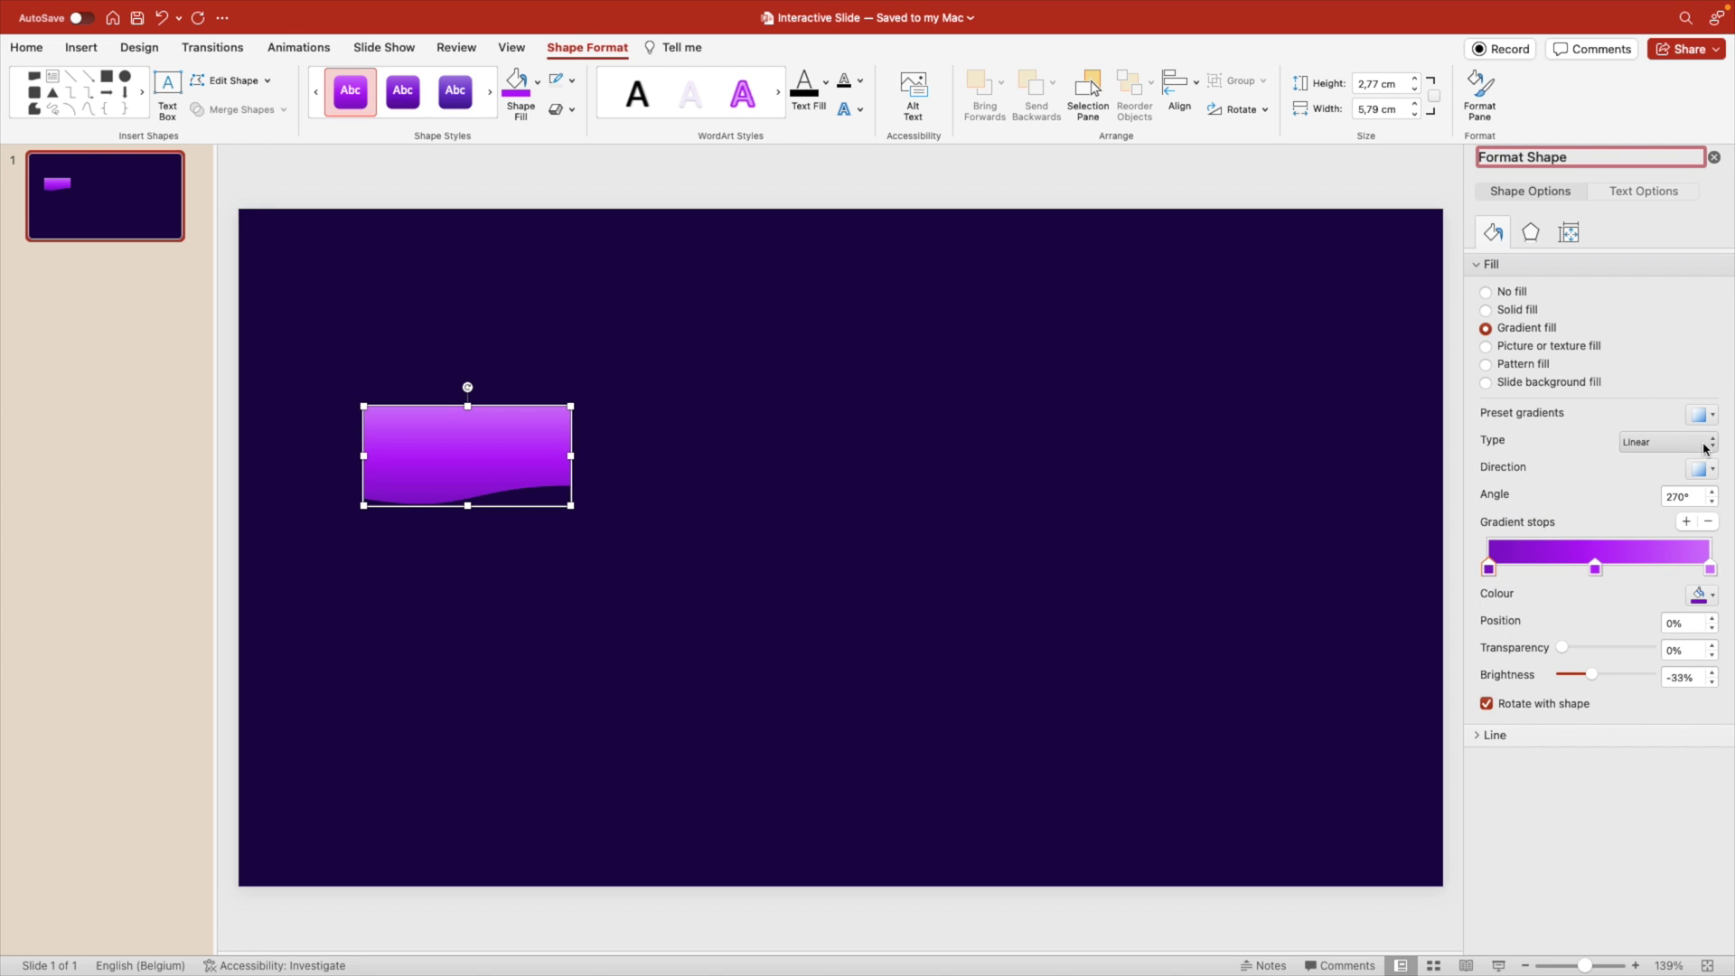
{"action": "left_click", "coordinate": [1712, 469]}
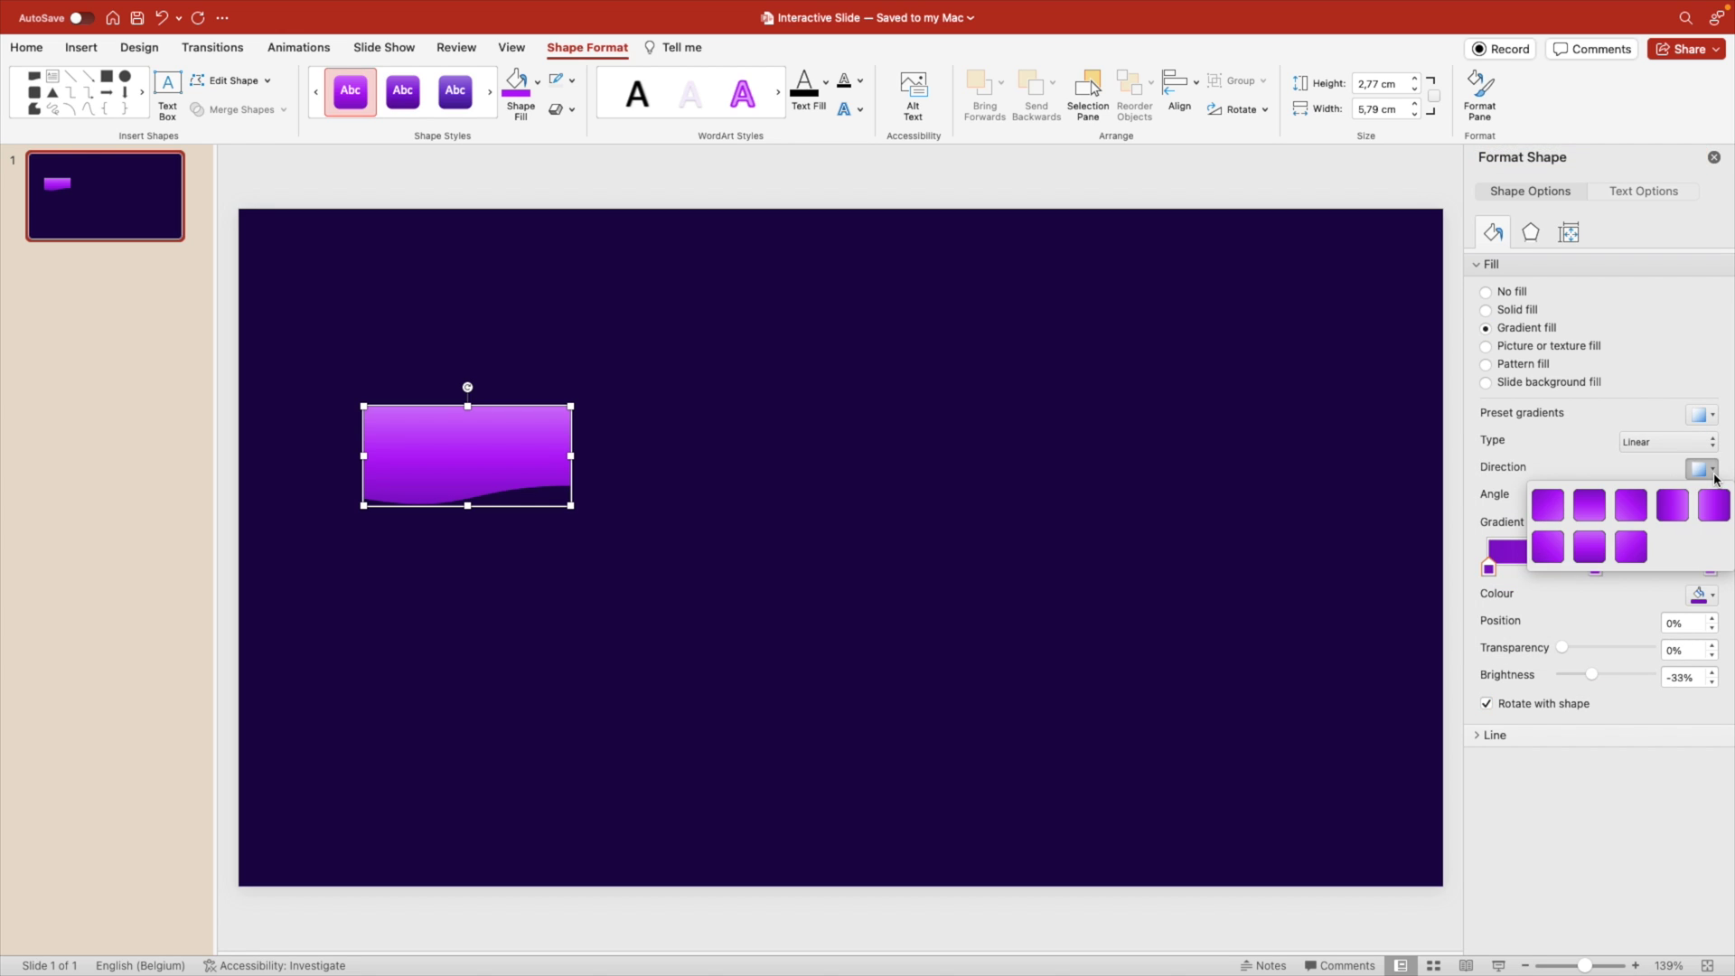
{"action": "left_click", "coordinate": [1548, 551]}
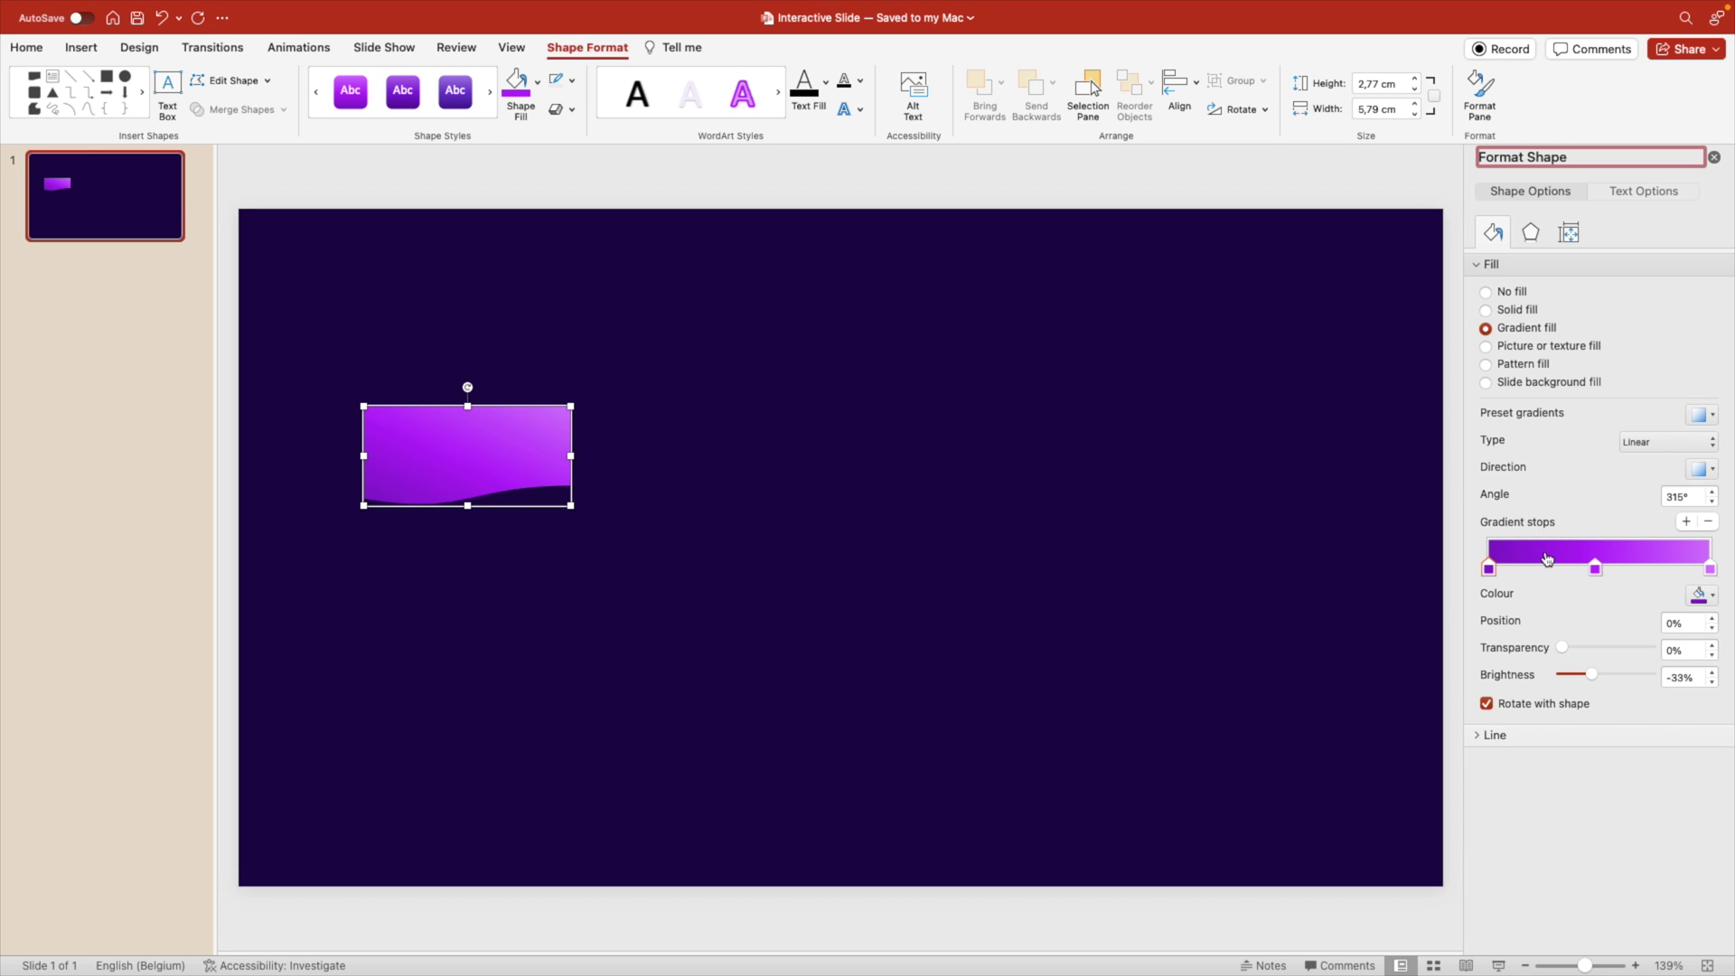
{"action": "left_click", "coordinate": [1364, 560]}
Draw a round same-side corner rectangle, flip it 180°, and send it behind the wave shape.
{"action": "left_click", "coordinate": [1715, 157]}
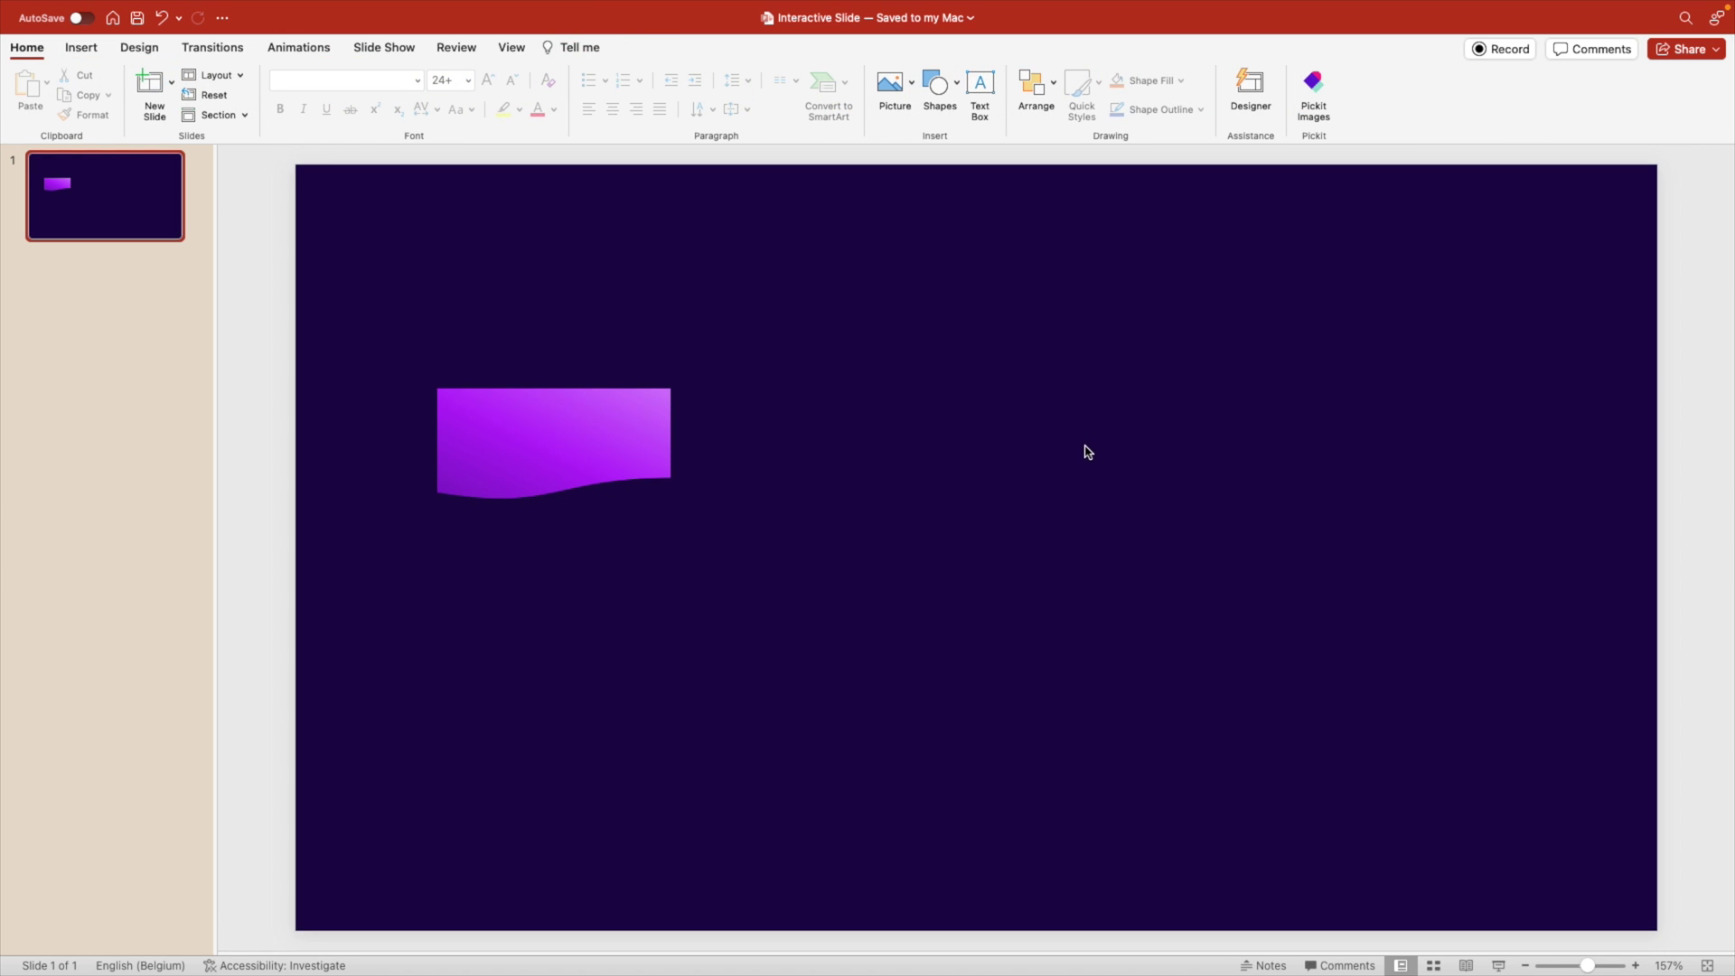
{"action": "left_click", "coordinate": [941, 87]}
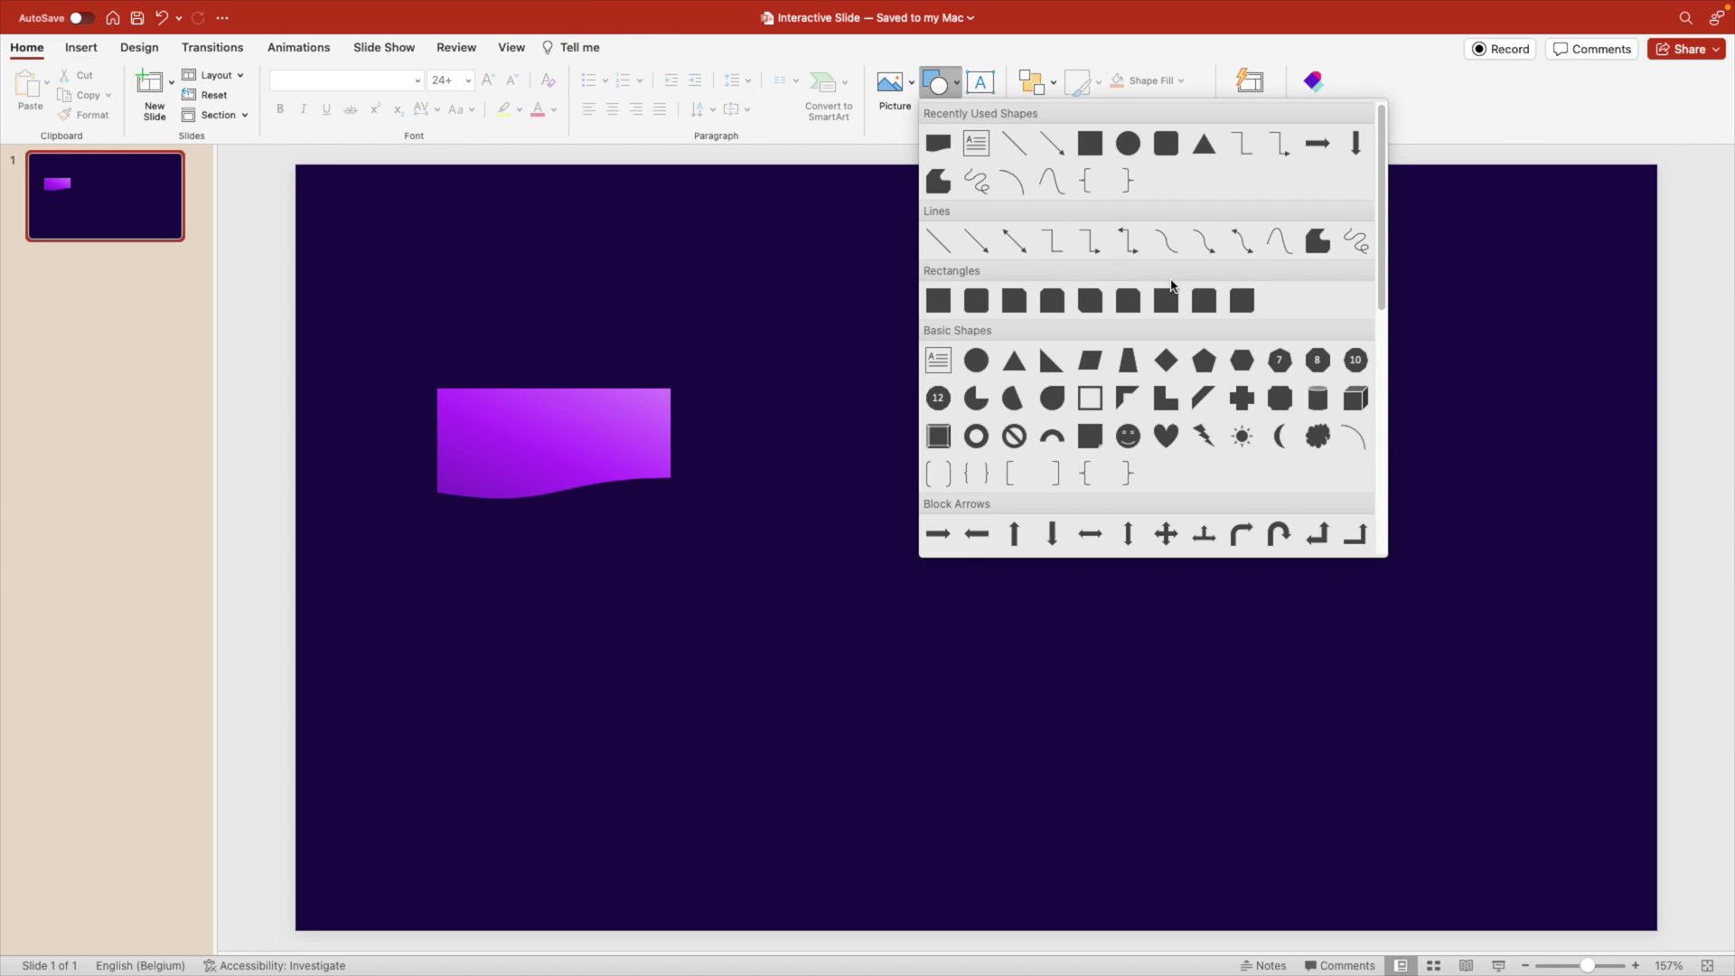
{"action": "left_click", "coordinate": [1215, 306]}
{"action": "left_click_drag", "start_coordinate": [882, 343], "coordinate": [1082, 680]}
{"action": "left_click_drag", "start_coordinate": [984, 325], "coordinate": [953, 719]}
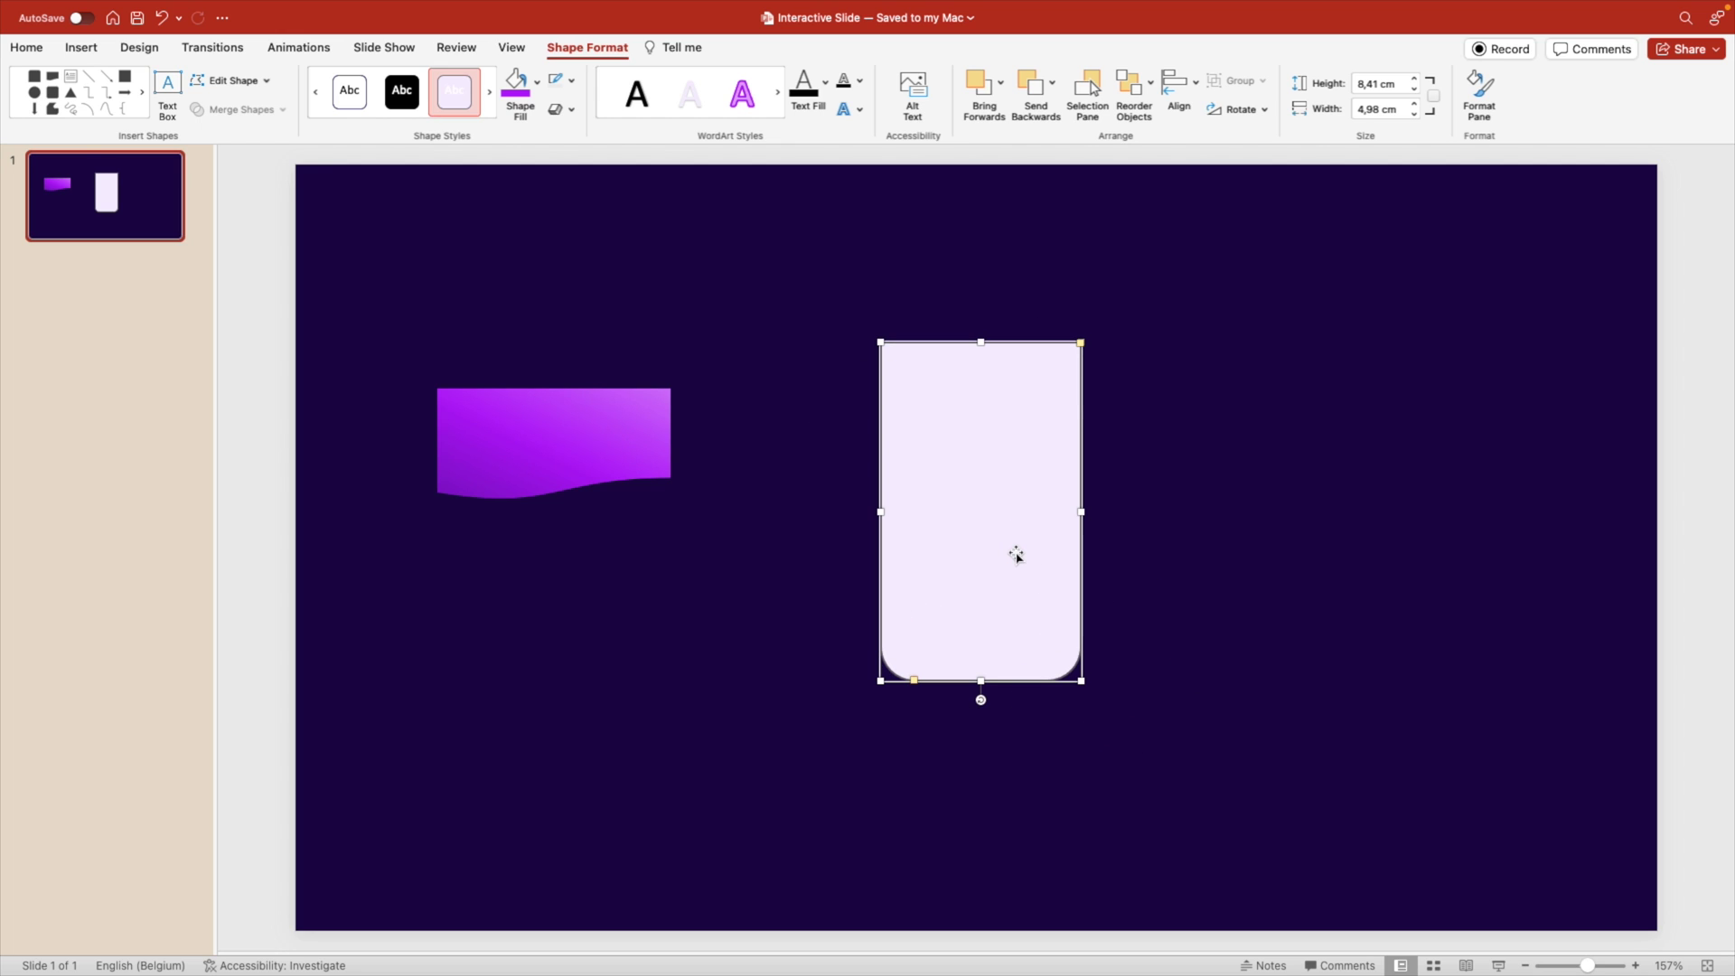
{"action": "left_click_drag", "start_coordinate": [1014, 554], "coordinate": [593, 631]}
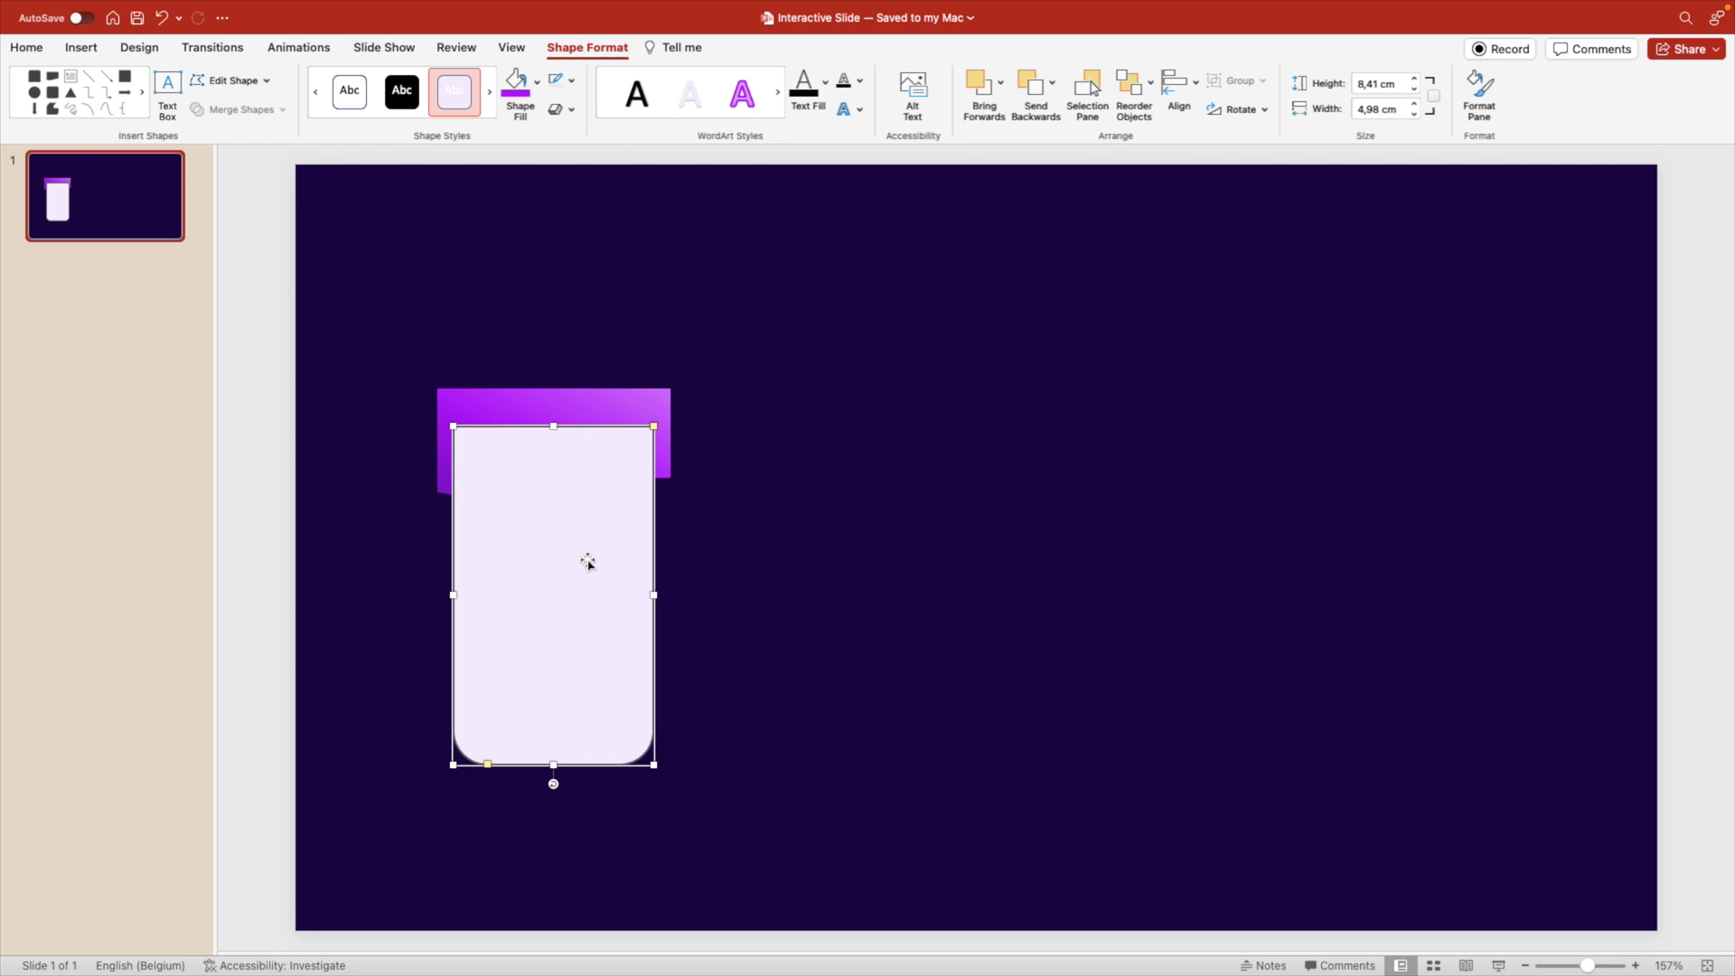
{"action": "right_click", "coordinate": [588, 565]}
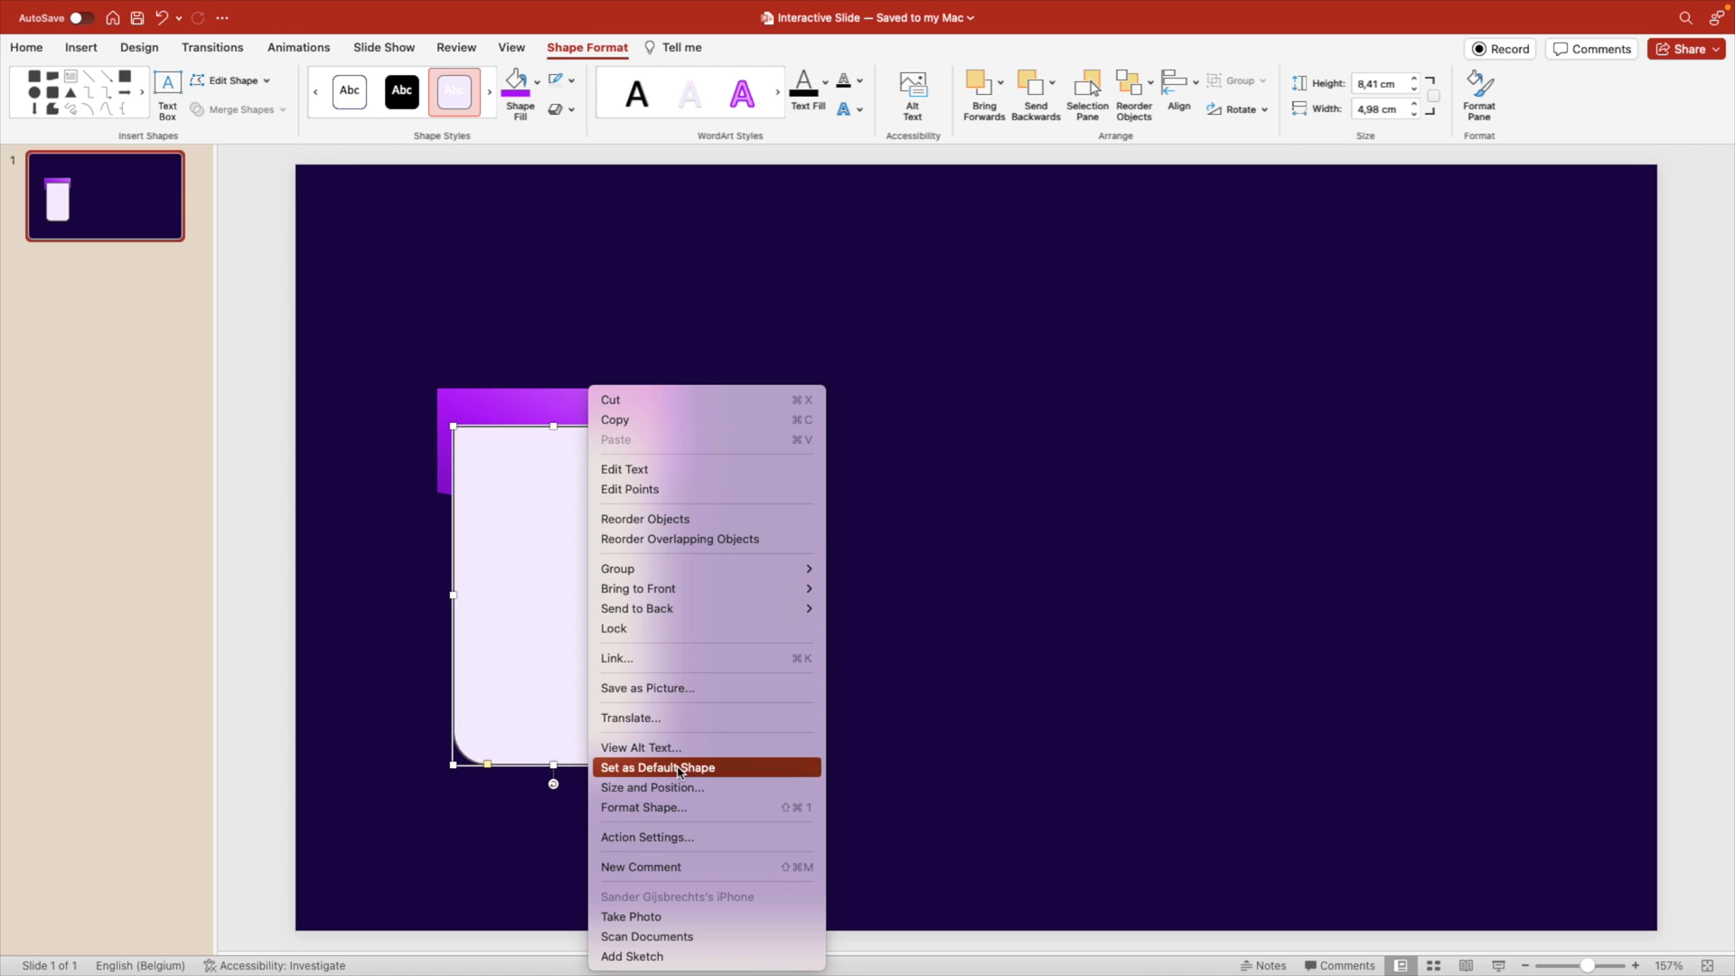
{"action": "mouse_move", "coordinate": [717, 610]}
{"action": "left_click", "coordinate": [878, 608]}
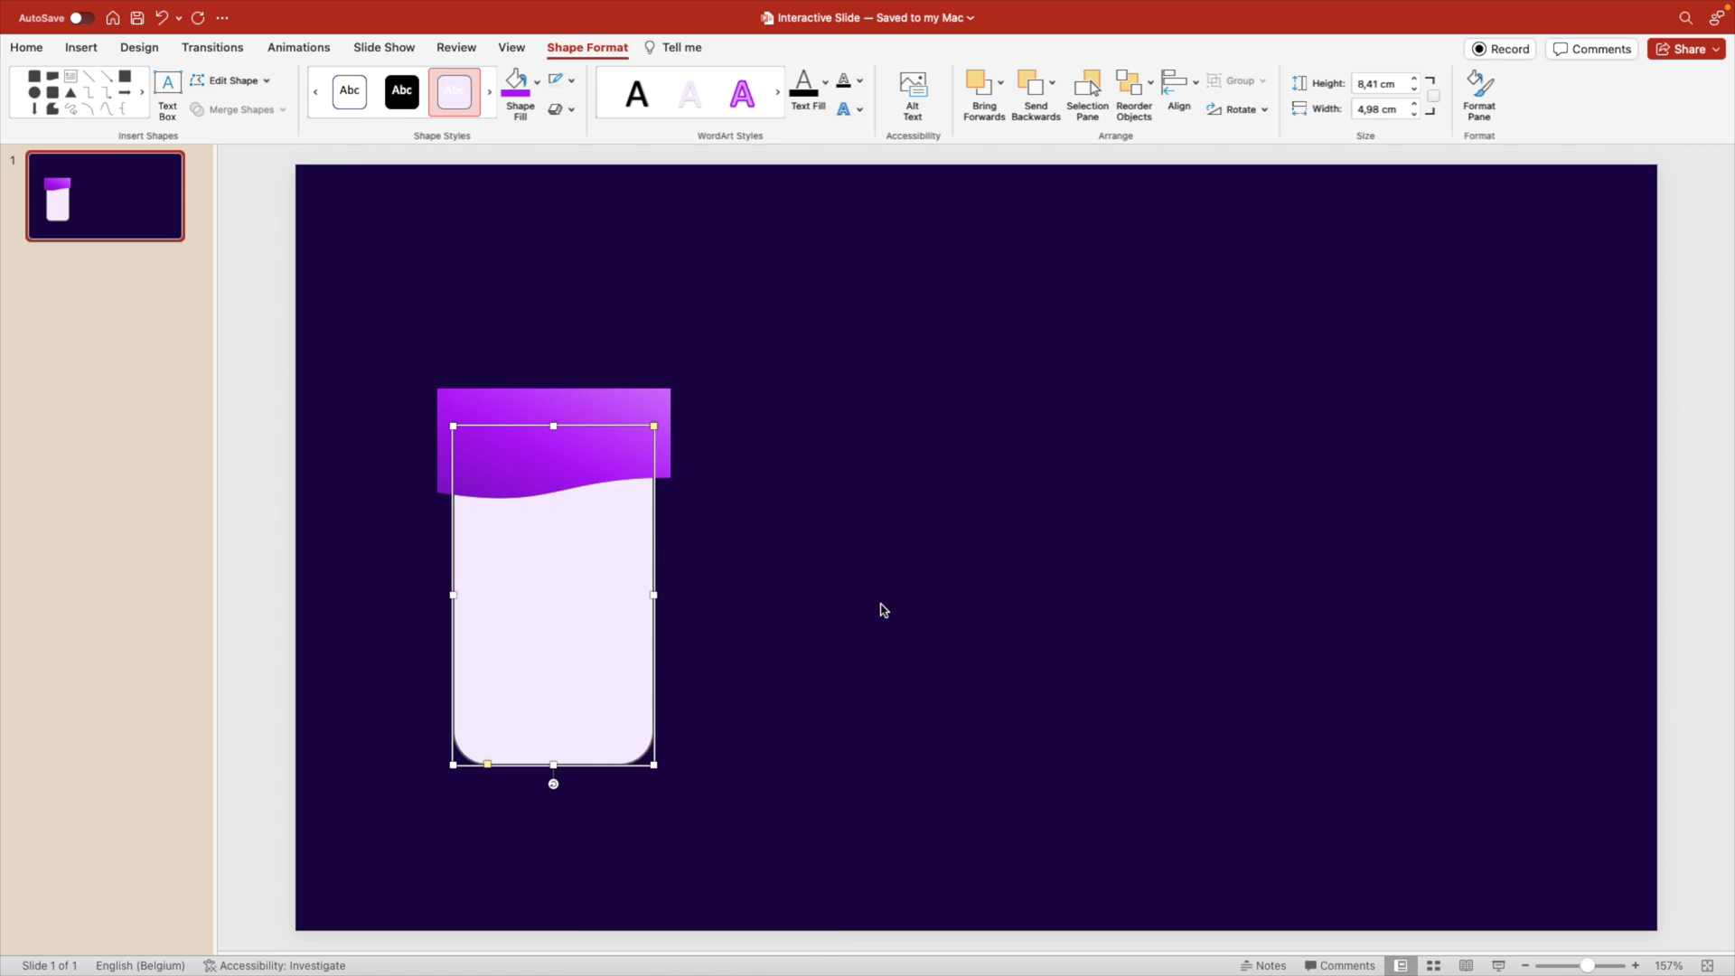
{"action": "left_click_drag", "start_coordinate": [555, 426], "coordinate": [554, 388]}
Remove the card's outline and fill it with a pale lavender tint.
{"action": "left_click", "coordinate": [570, 81]}
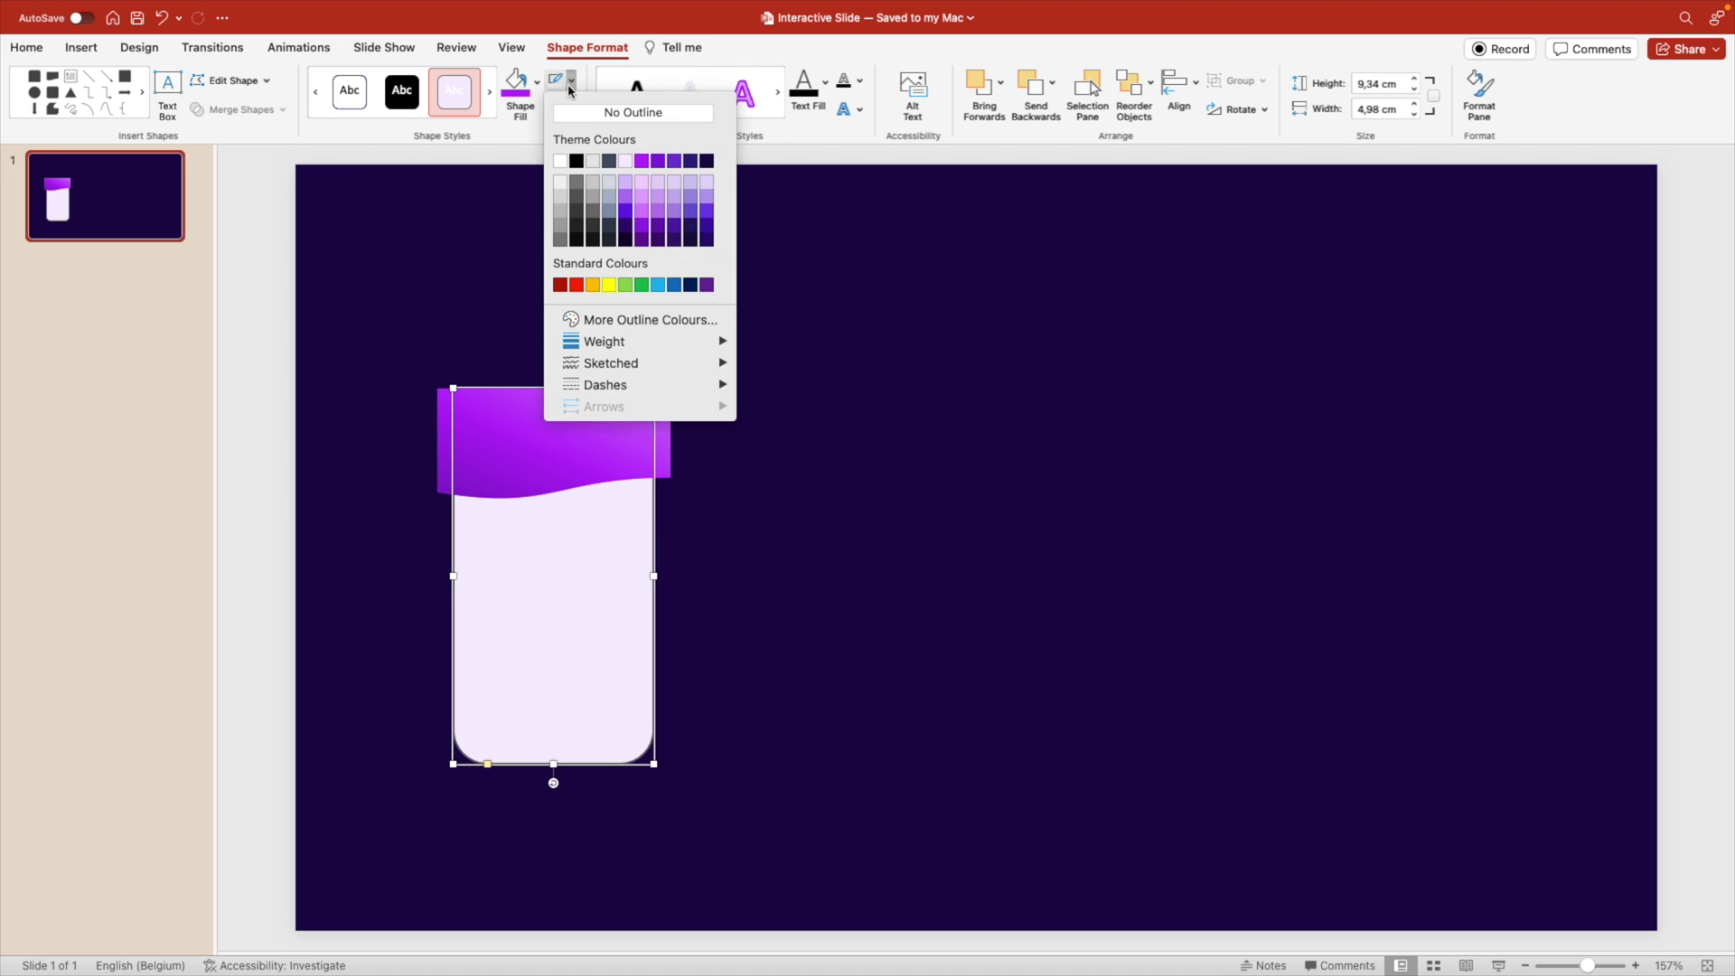
{"action": "left_click", "coordinate": [570, 81]}
{"action": "left_click", "coordinate": [539, 86]}
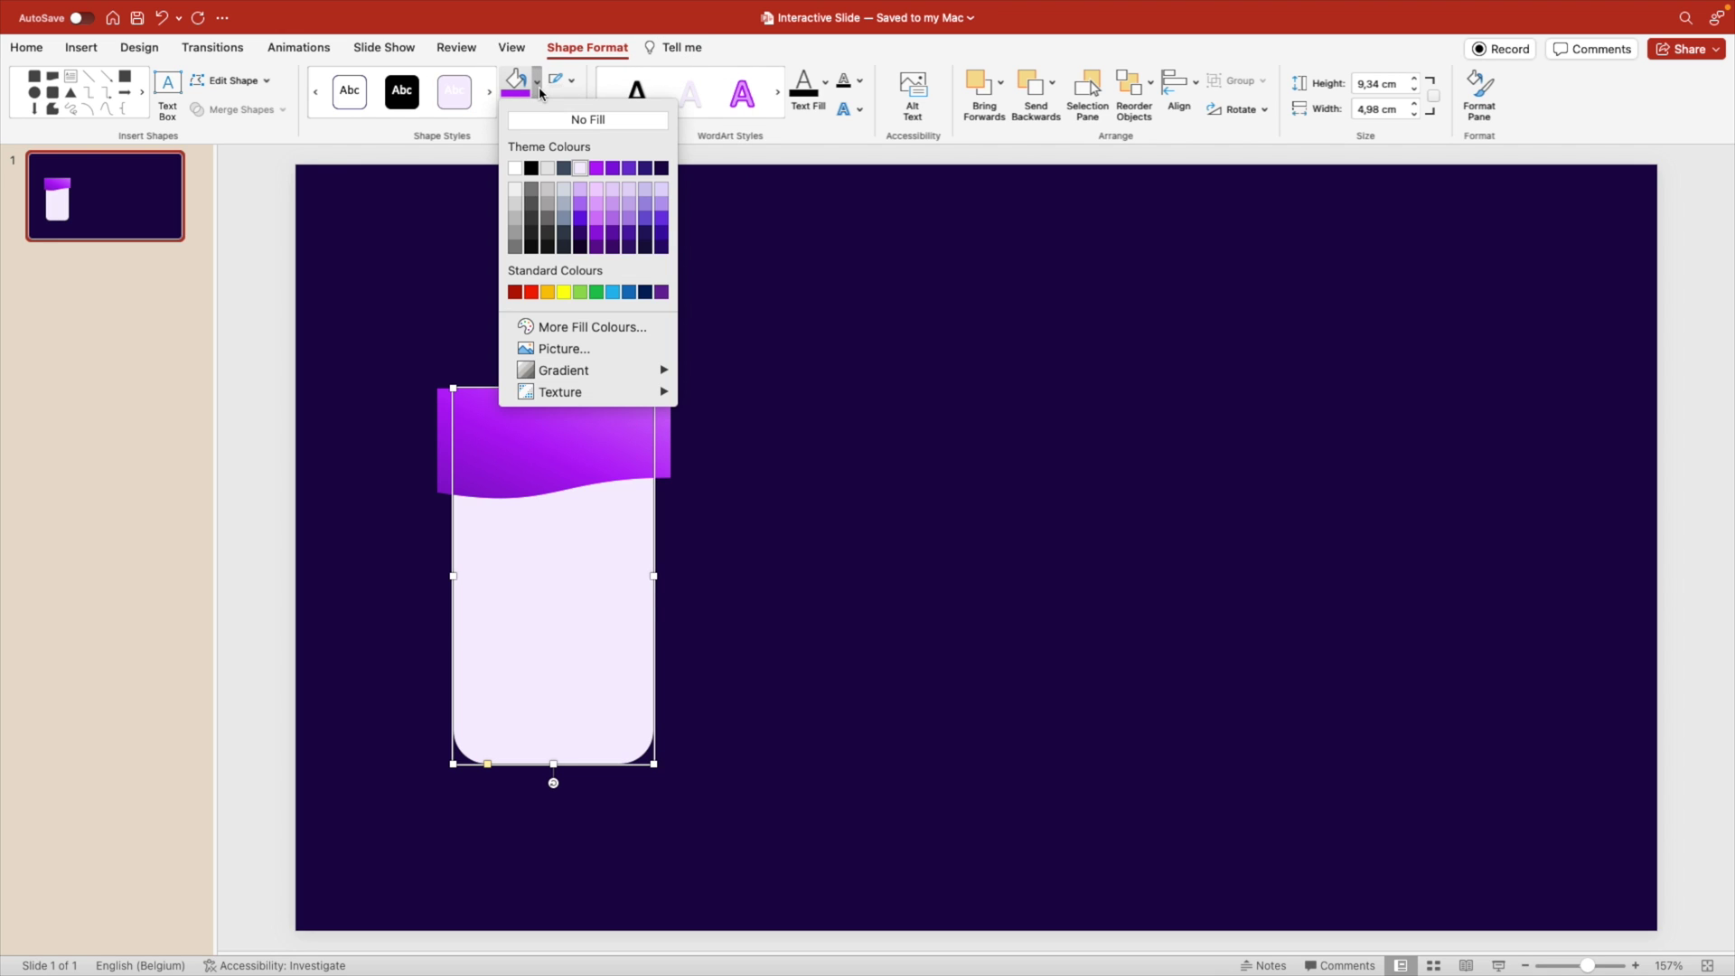
{"action": "left_click", "coordinate": [580, 169]}
{"action": "left_click", "coordinate": [717, 482]}
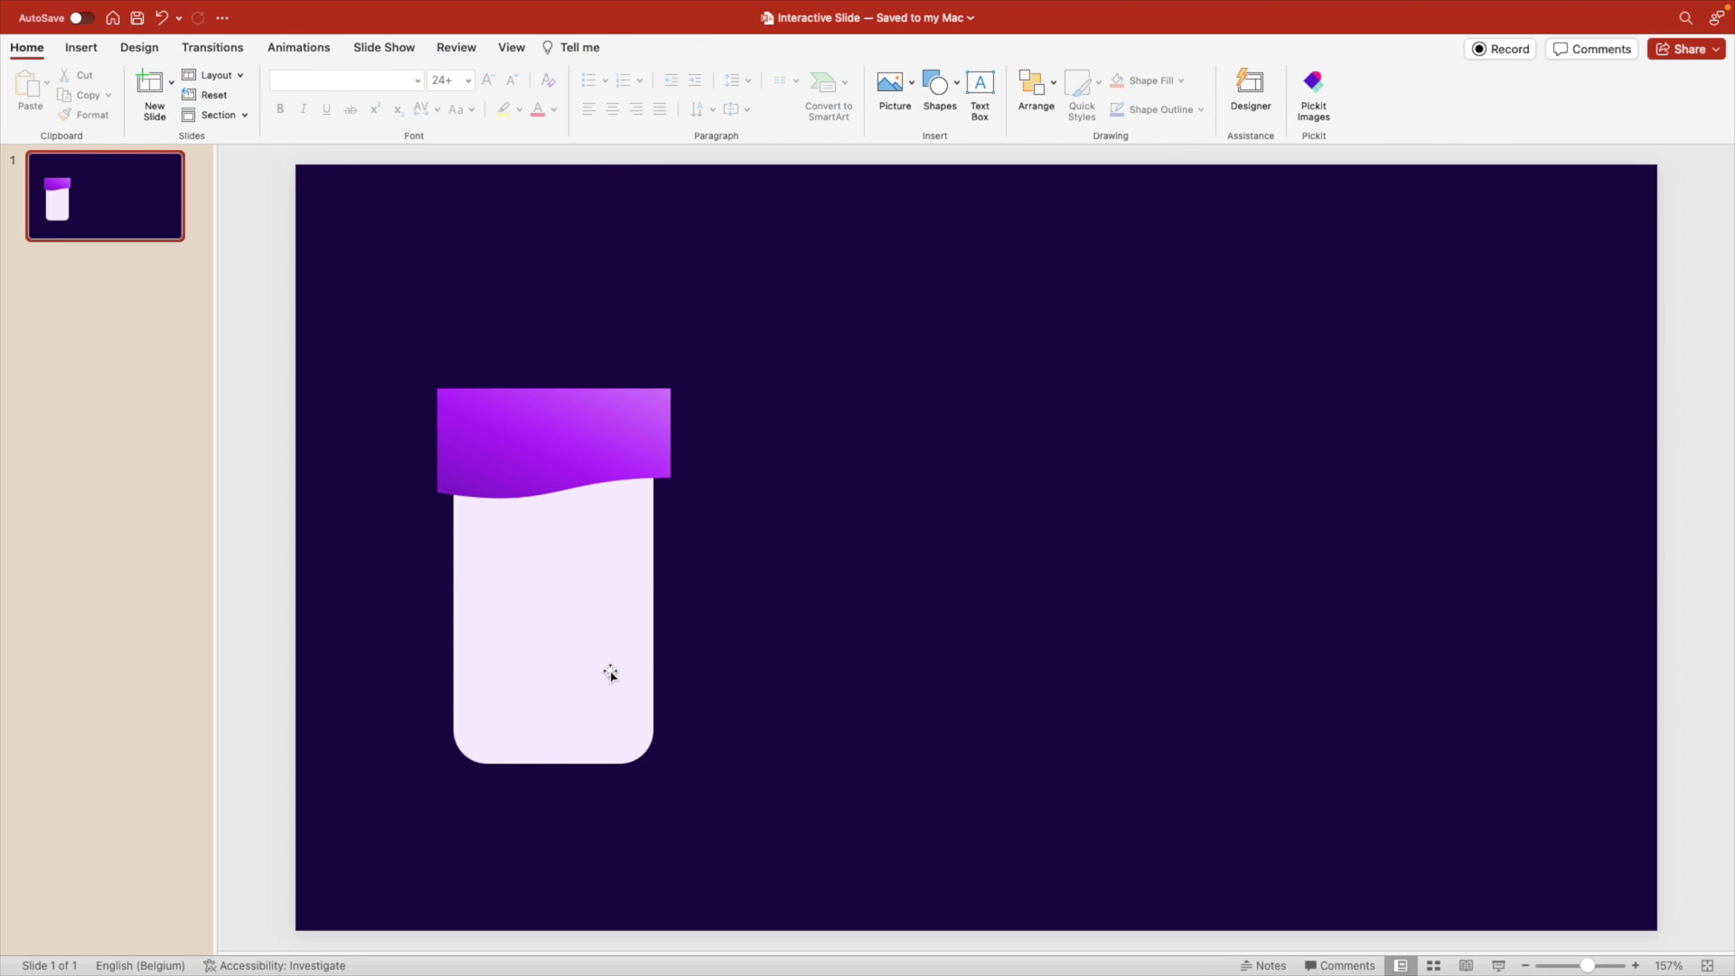
Resize the lavender card to 5,26 cm wide to match the wave header.
{"action": "left_click", "coordinate": [610, 673]}
{"action": "left_click_drag", "start_coordinate": [654, 576], "coordinate": [723, 592]}
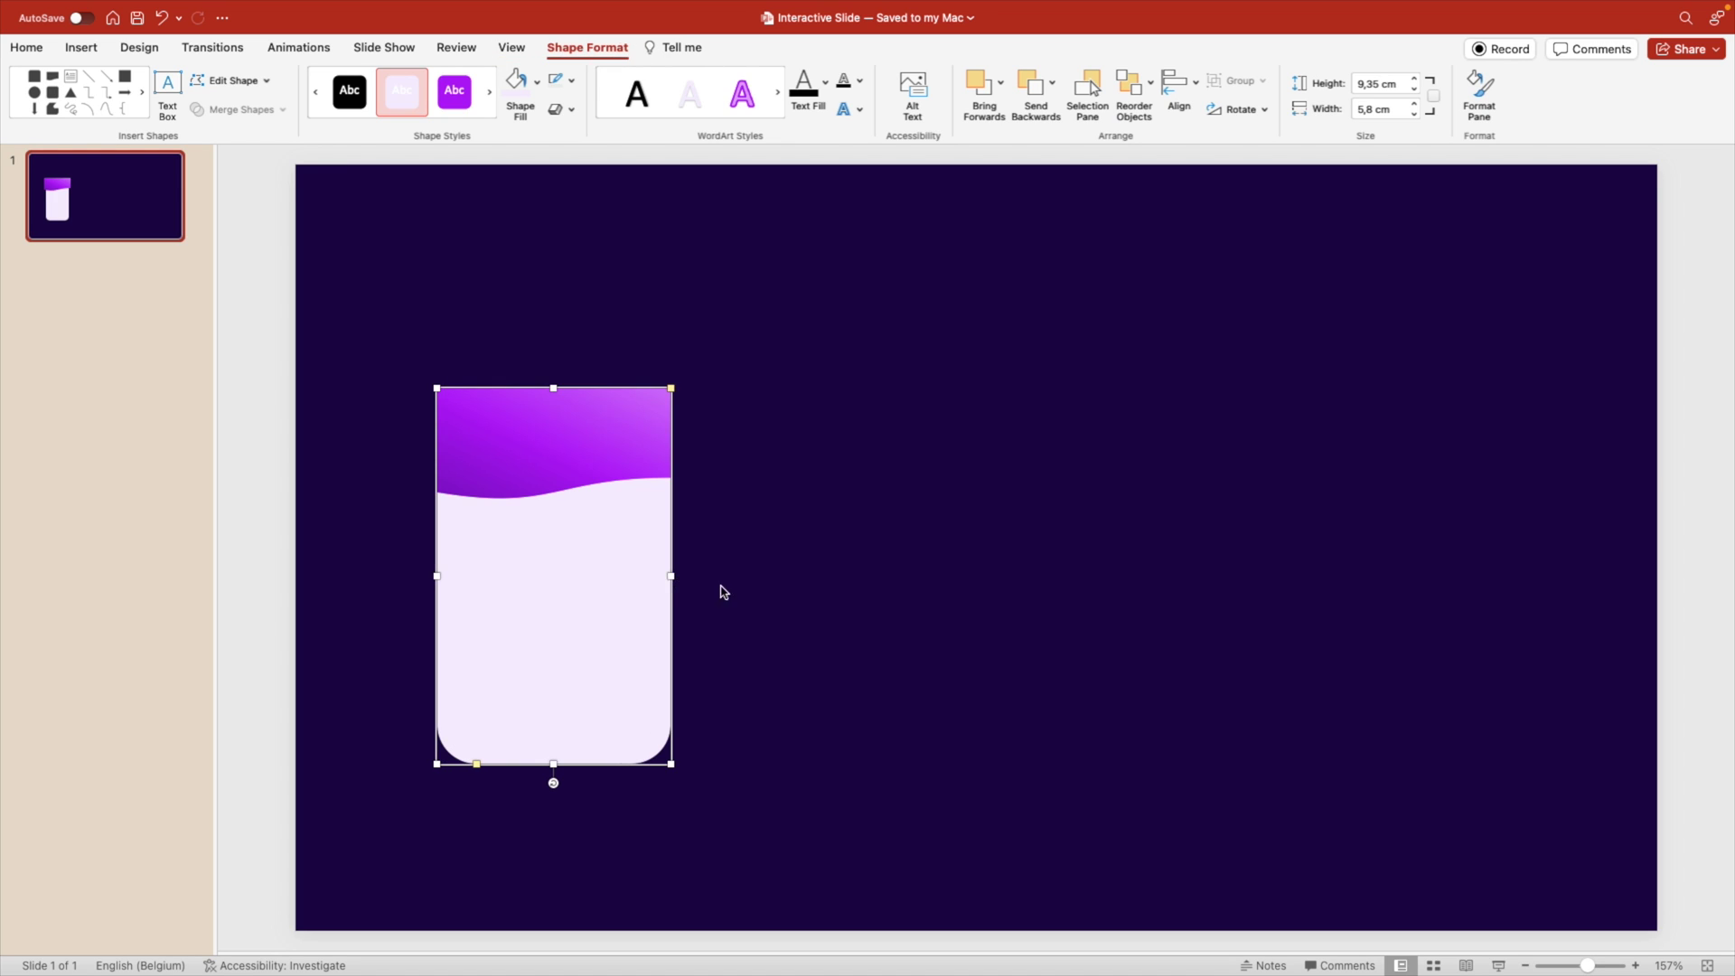
{"action": "left_click", "coordinate": [723, 592]}
{"action": "left_click", "coordinate": [585, 550]}
{"action": "left_click_drag", "start_coordinate": [668, 576], "coordinate": [662, 575]}
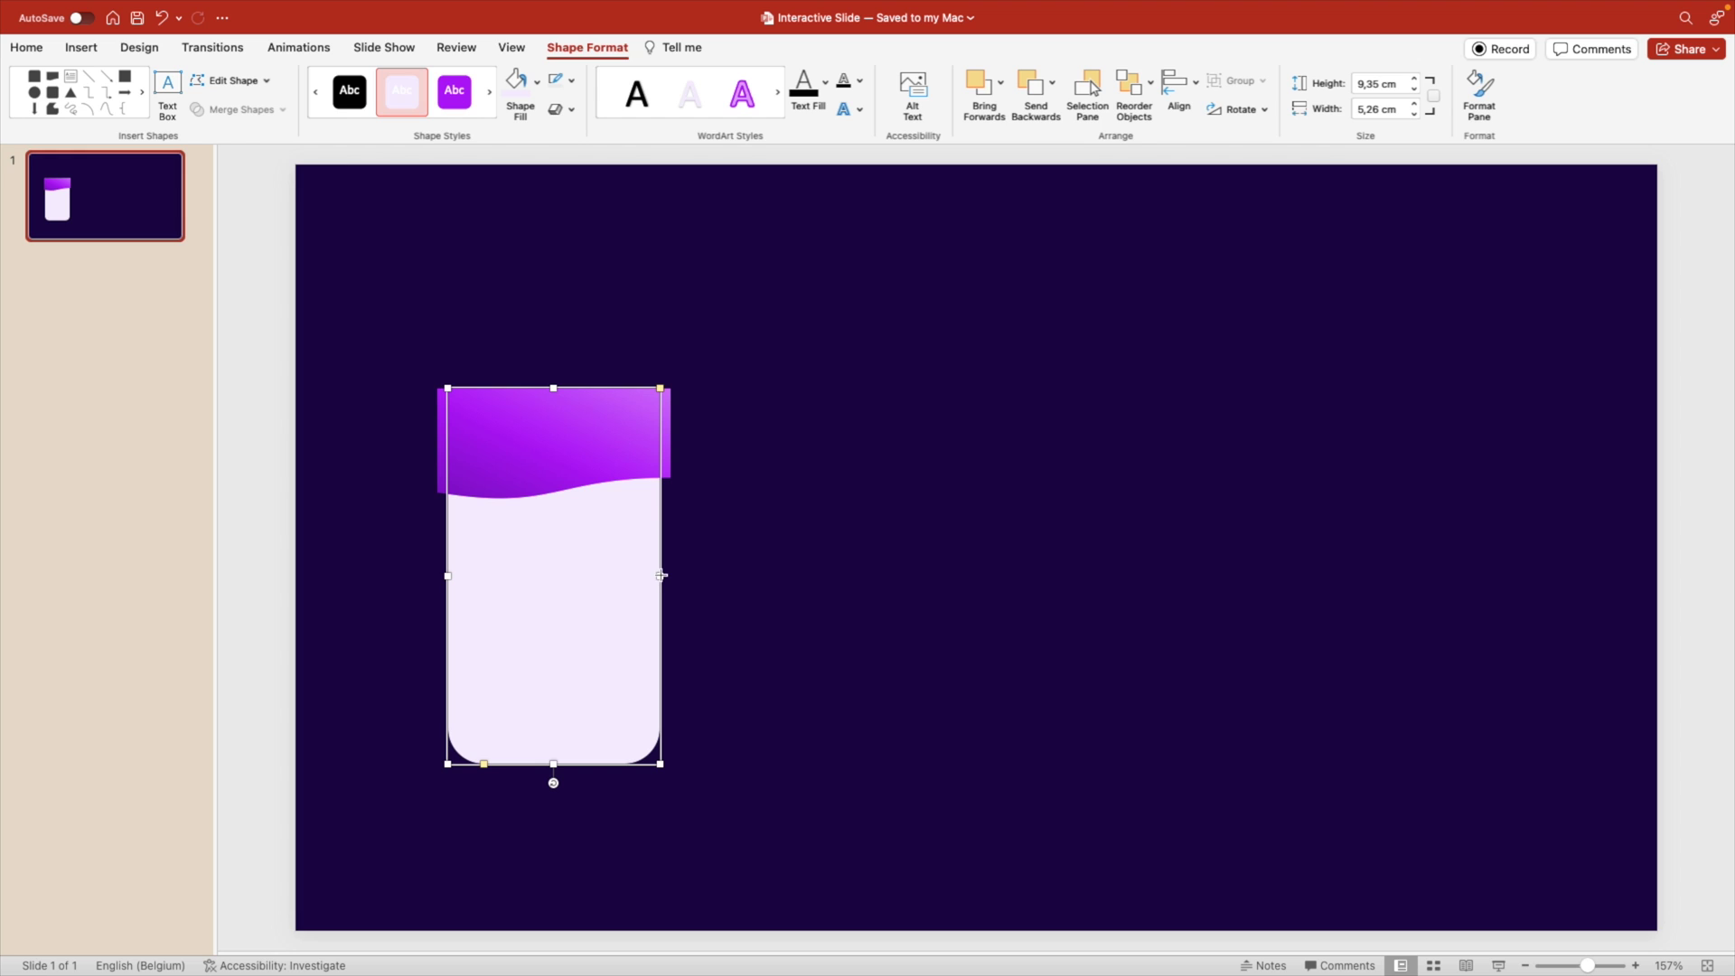
Apply the first Outer shadow preset to the wave header, with 67% transparency and 10 pt blur.
{"action": "left_click", "coordinate": [799, 568]}
{"action": "right_click", "coordinate": [588, 443]}
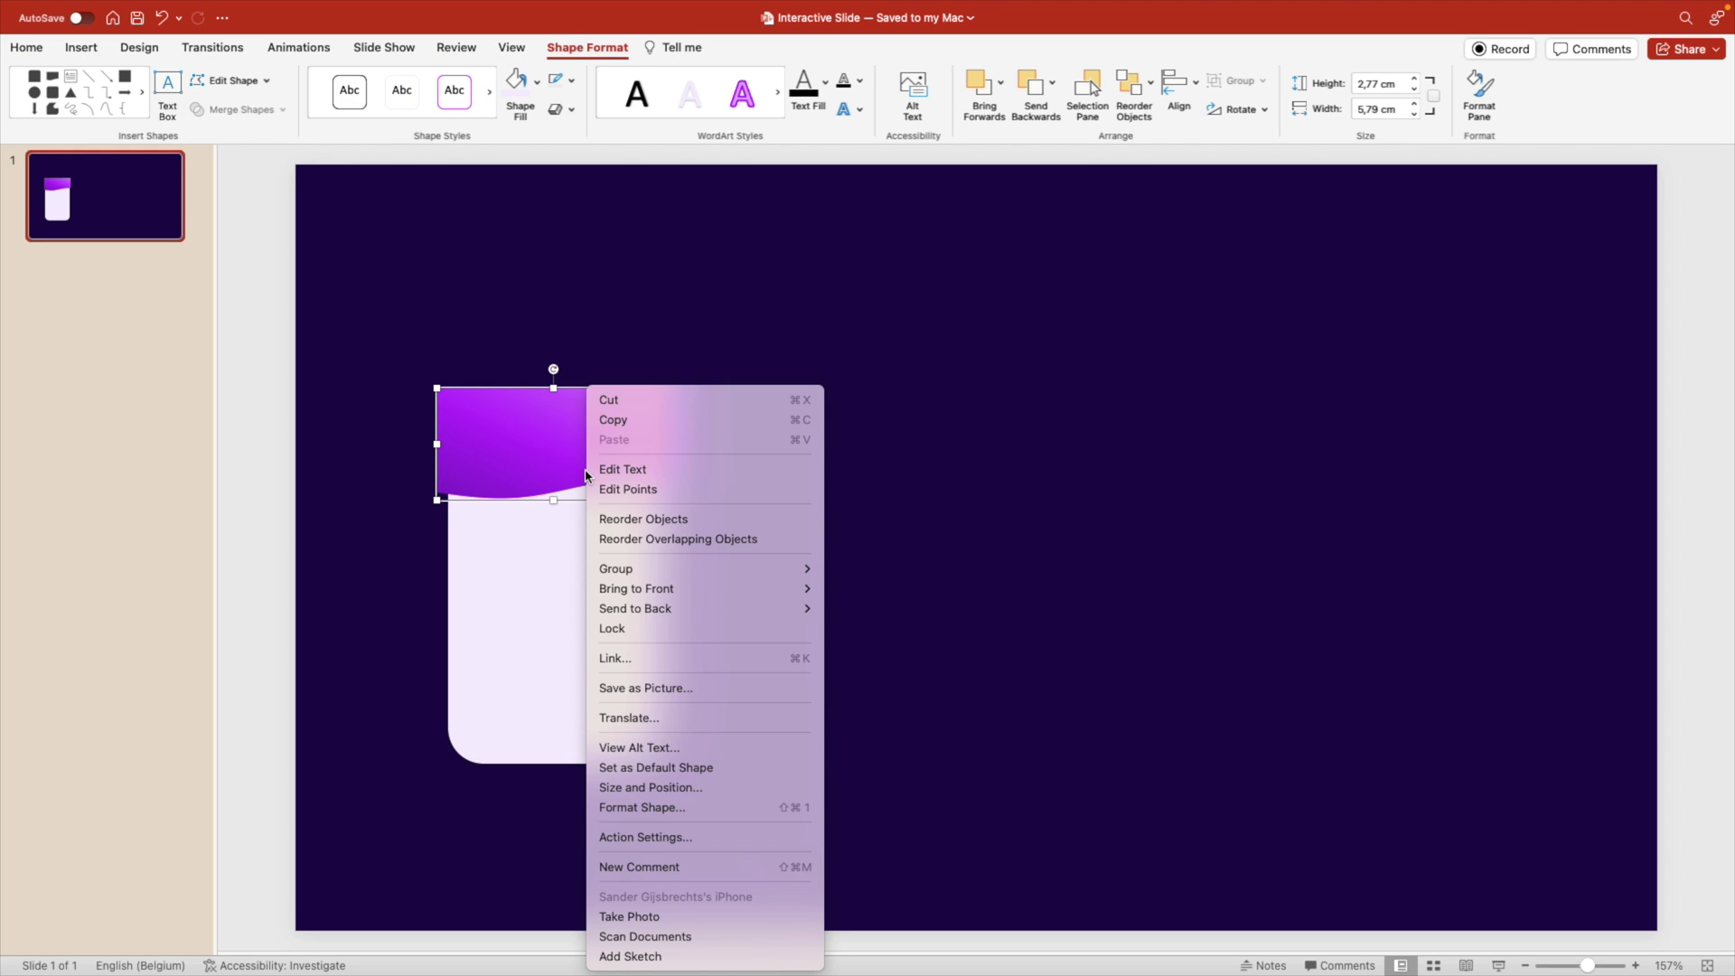
{"action": "left_click", "coordinate": [642, 807]}
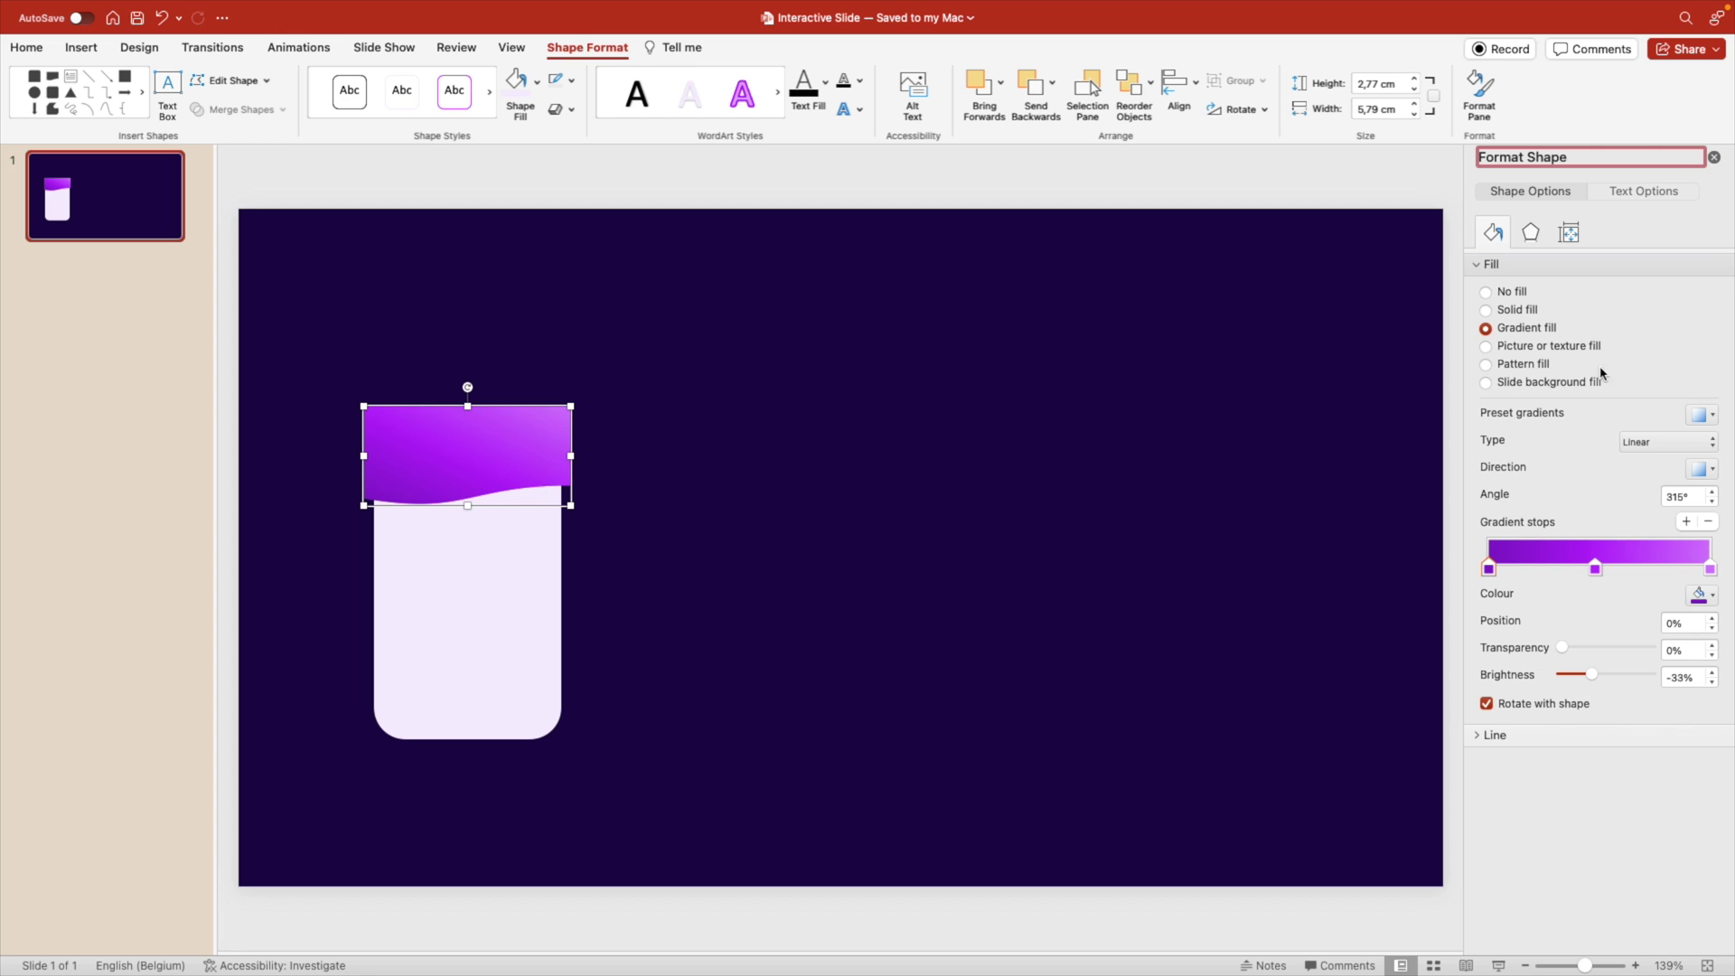
{"action": "left_click", "coordinate": [1532, 233]}
{"action": "left_click", "coordinate": [1507, 265]}
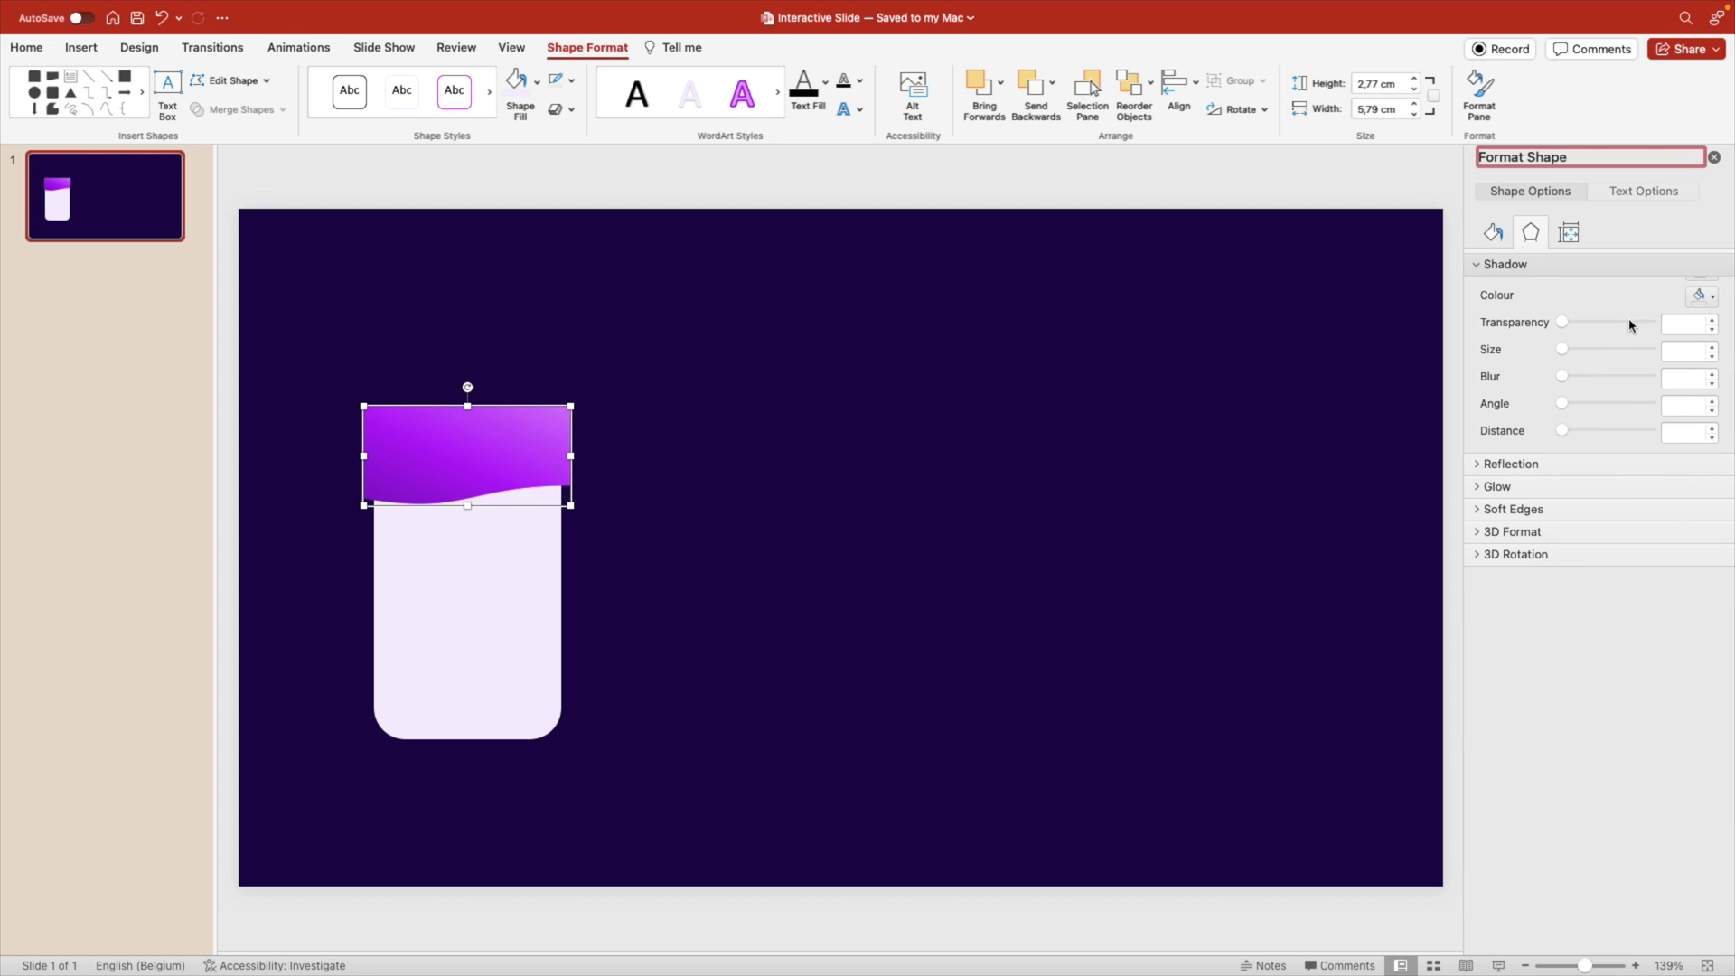
{"action": "left_click", "coordinate": [1700, 296]}
{"action": "left_click", "coordinate": [1572, 444]}
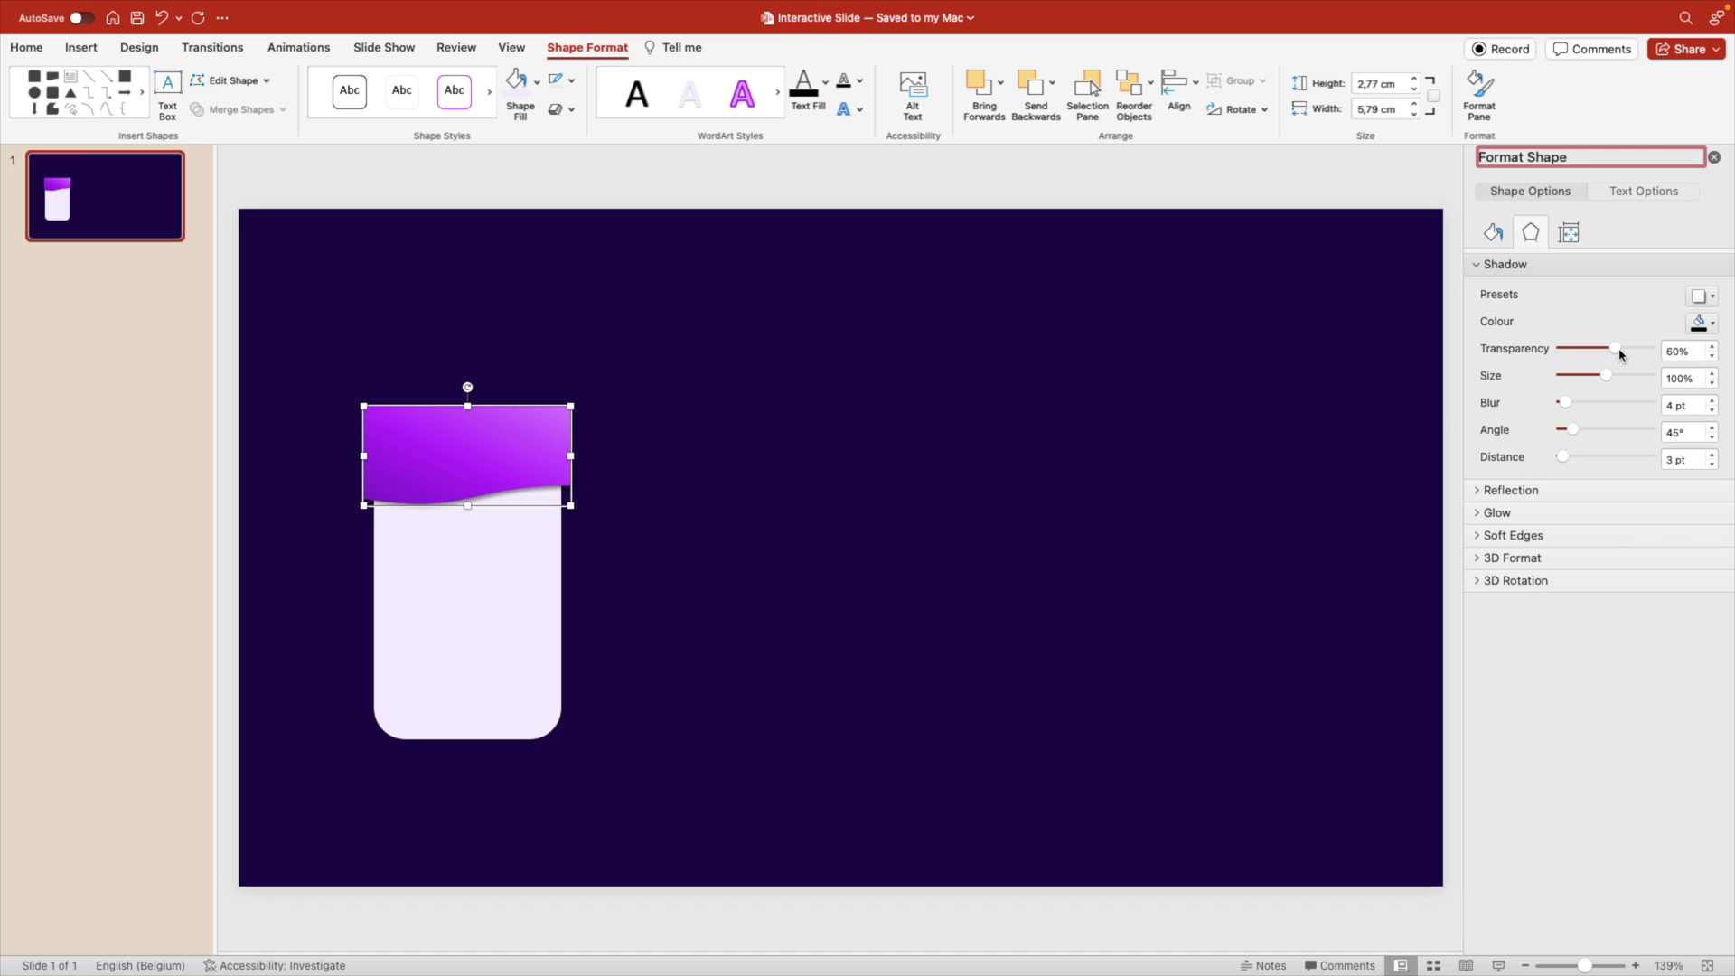
{"action": "left_click_drag", "start_coordinate": [1623, 351], "coordinate": [1617, 352]}
{"action": "left_click_drag", "start_coordinate": [1569, 408], "coordinate": [1574, 408]}
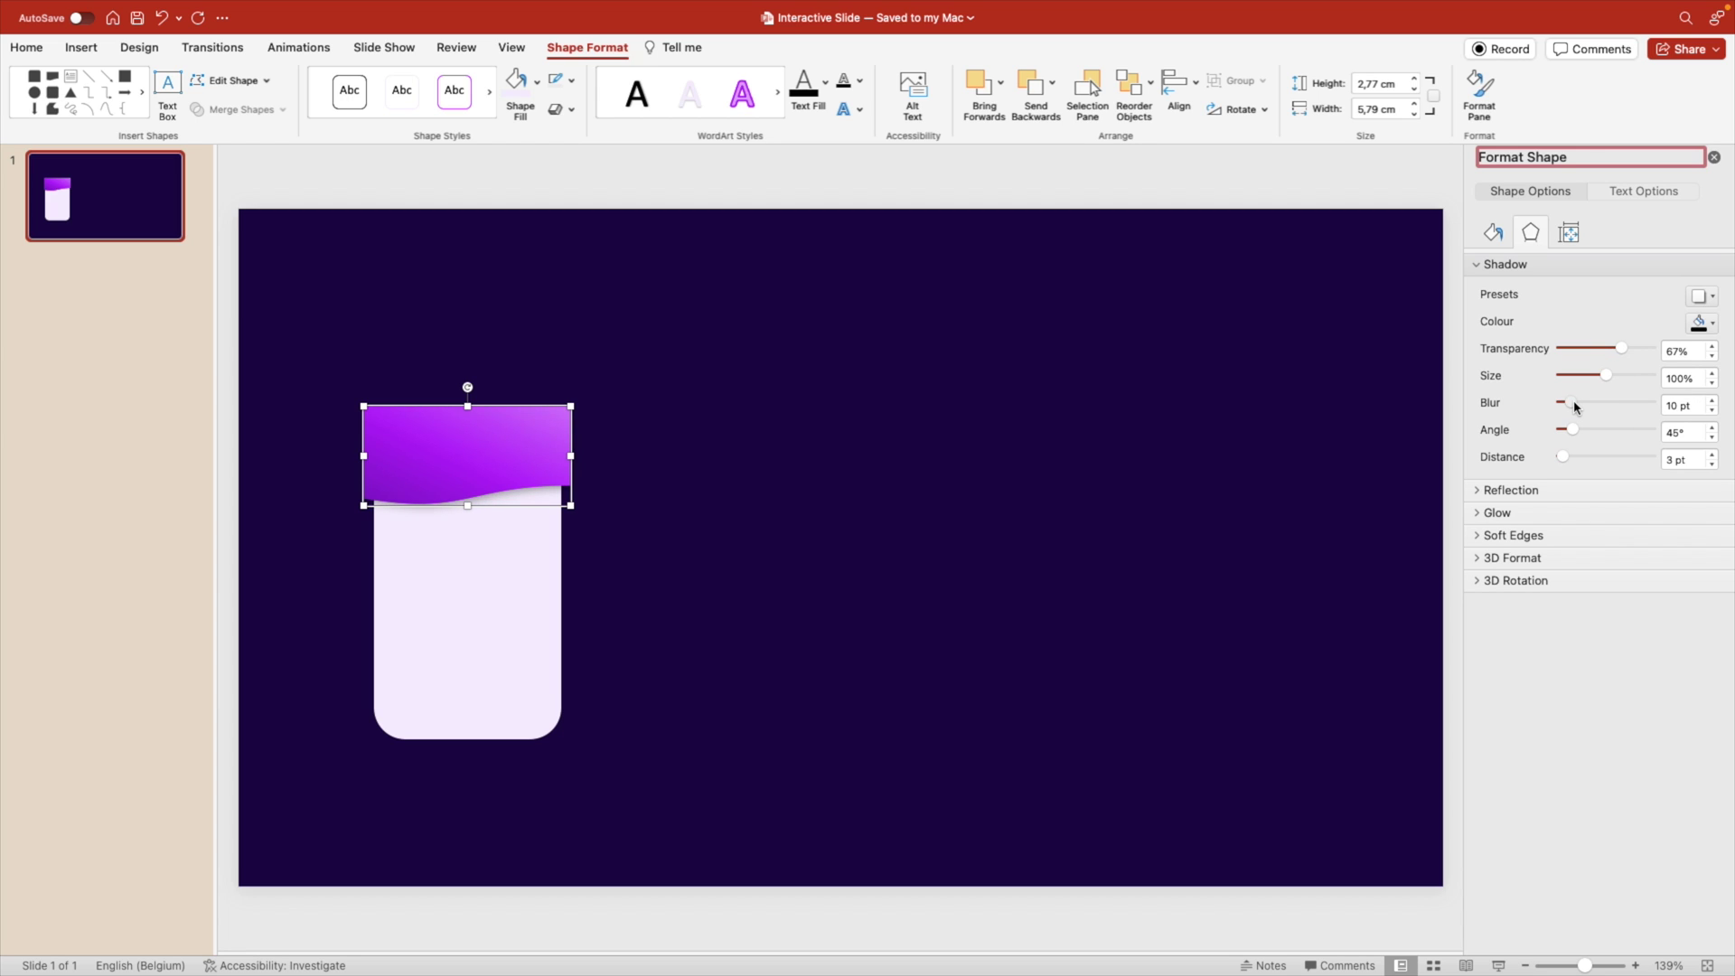
Add a text box on the purple header reading TOPIC 1.
{"action": "left_click", "coordinate": [1234, 562]}
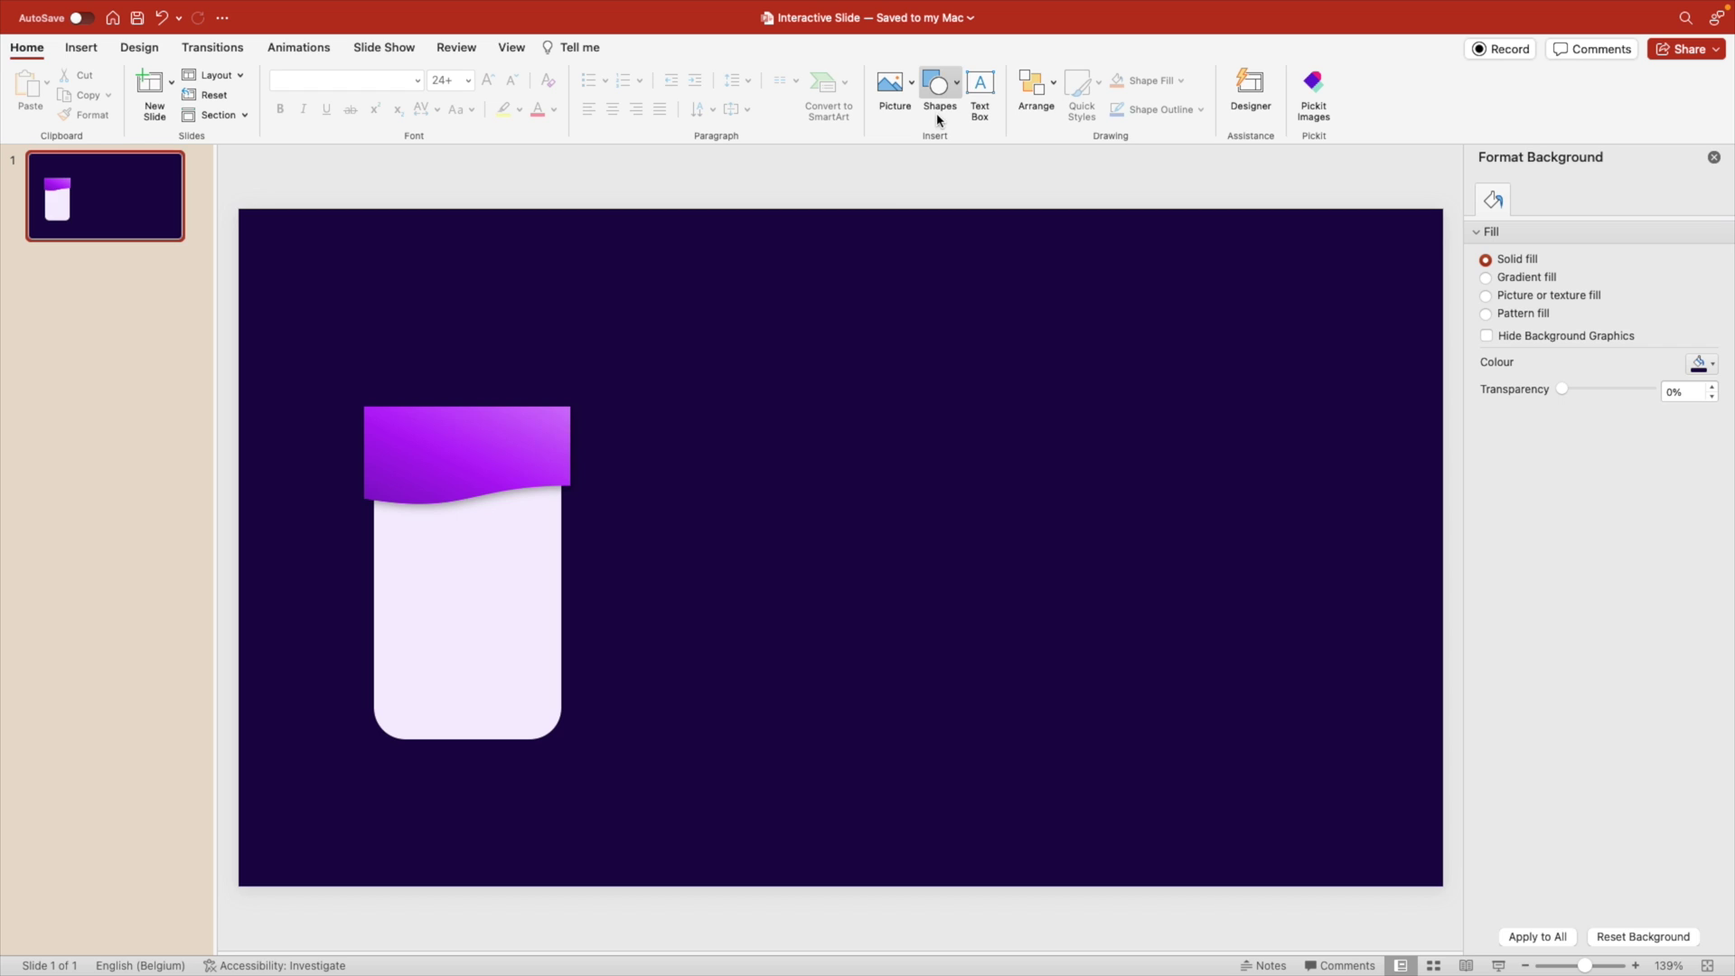
{"action": "left_click", "coordinate": [978, 97]}
{"action": "left_click_drag", "start_coordinate": [393, 420], "coordinate": [546, 474]}
{"action": "type", "text": "TOPIC 1"}
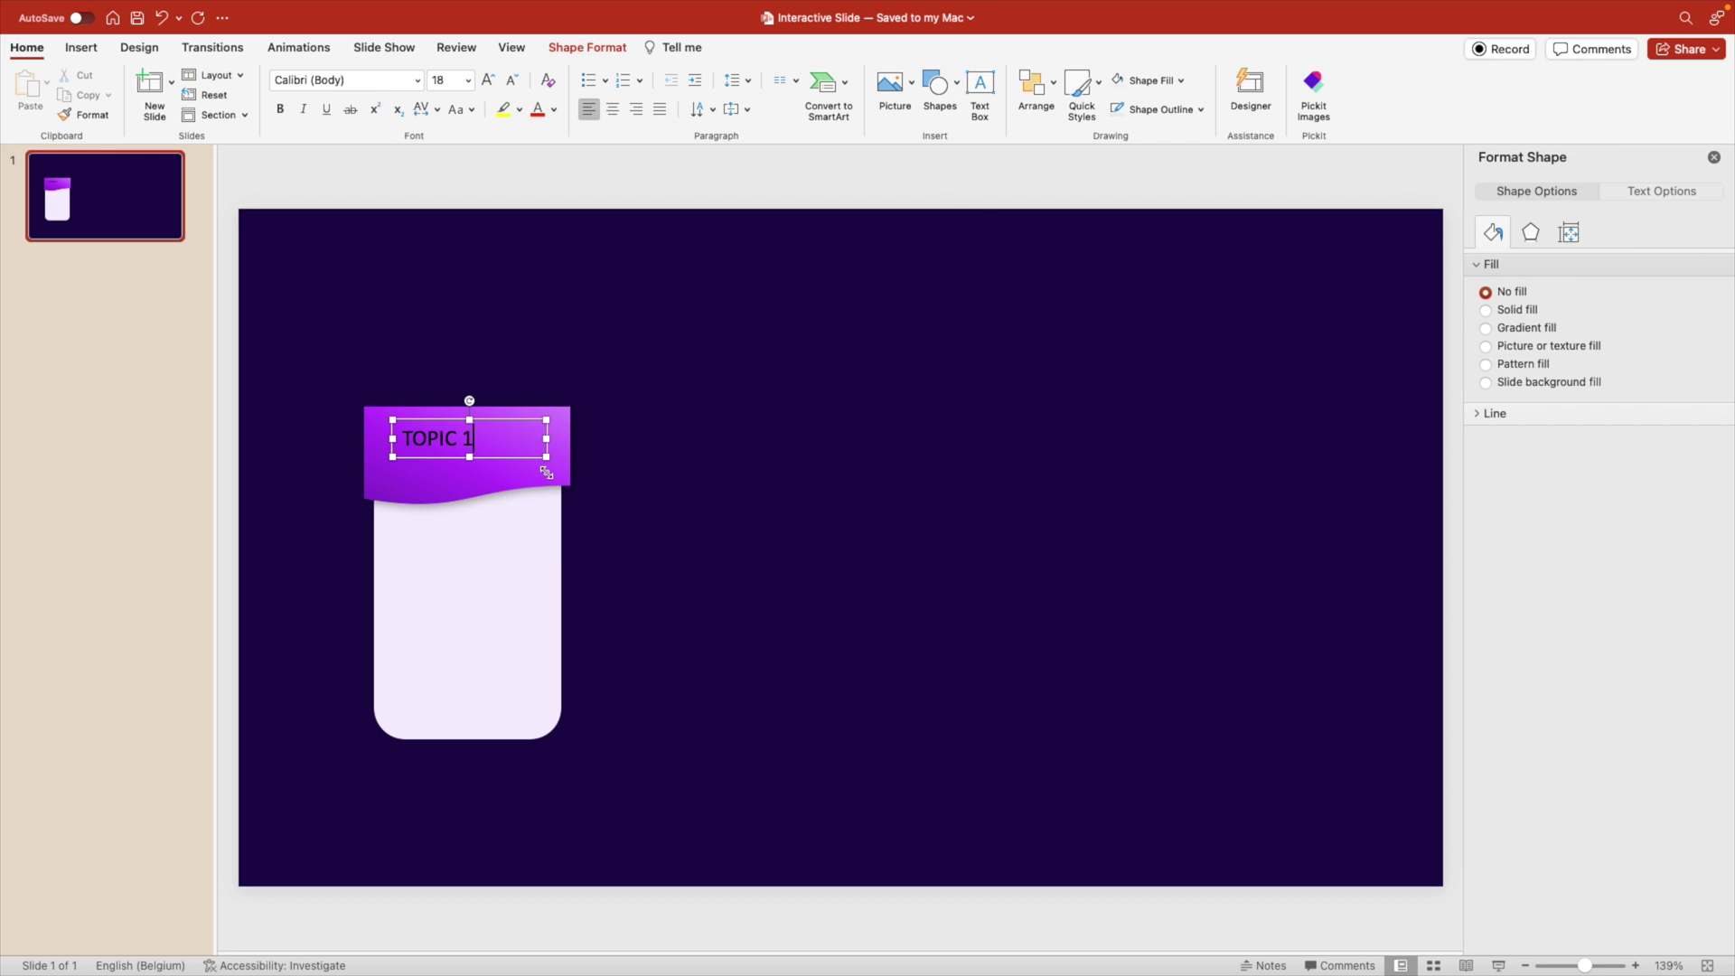
Set the TOPIC 1 text to Avenir Next Bold.
{"action": "key", "text": "super+a"}
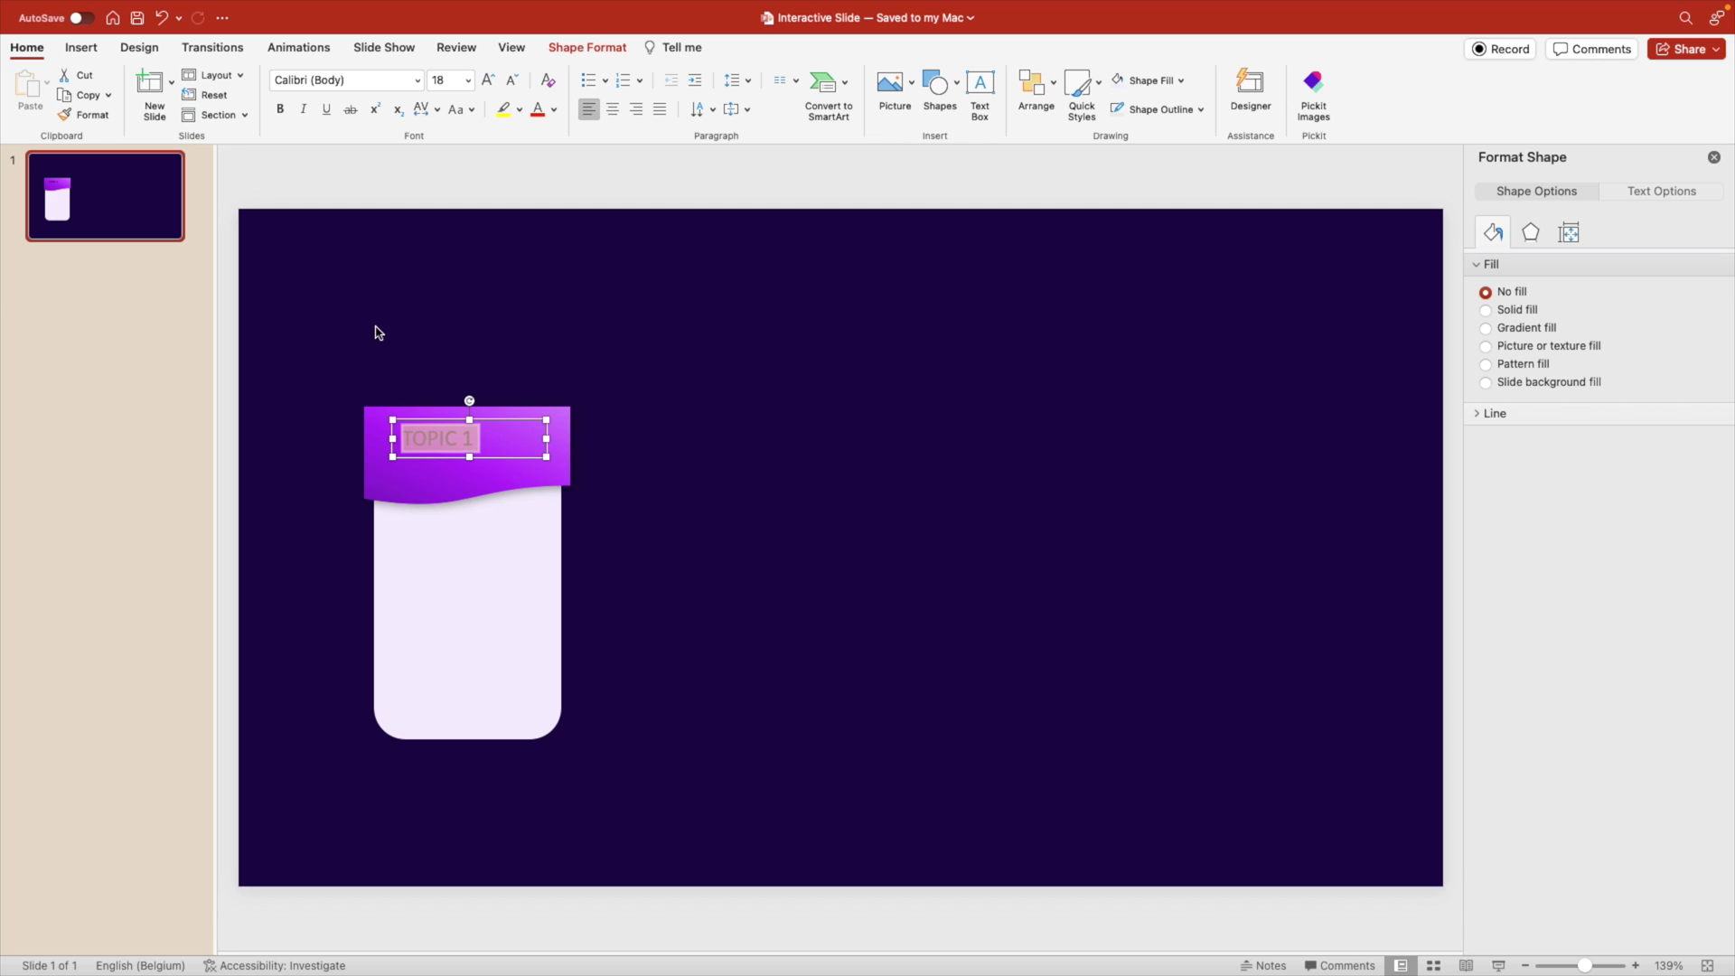
{"action": "left_click", "coordinate": [343, 84]}
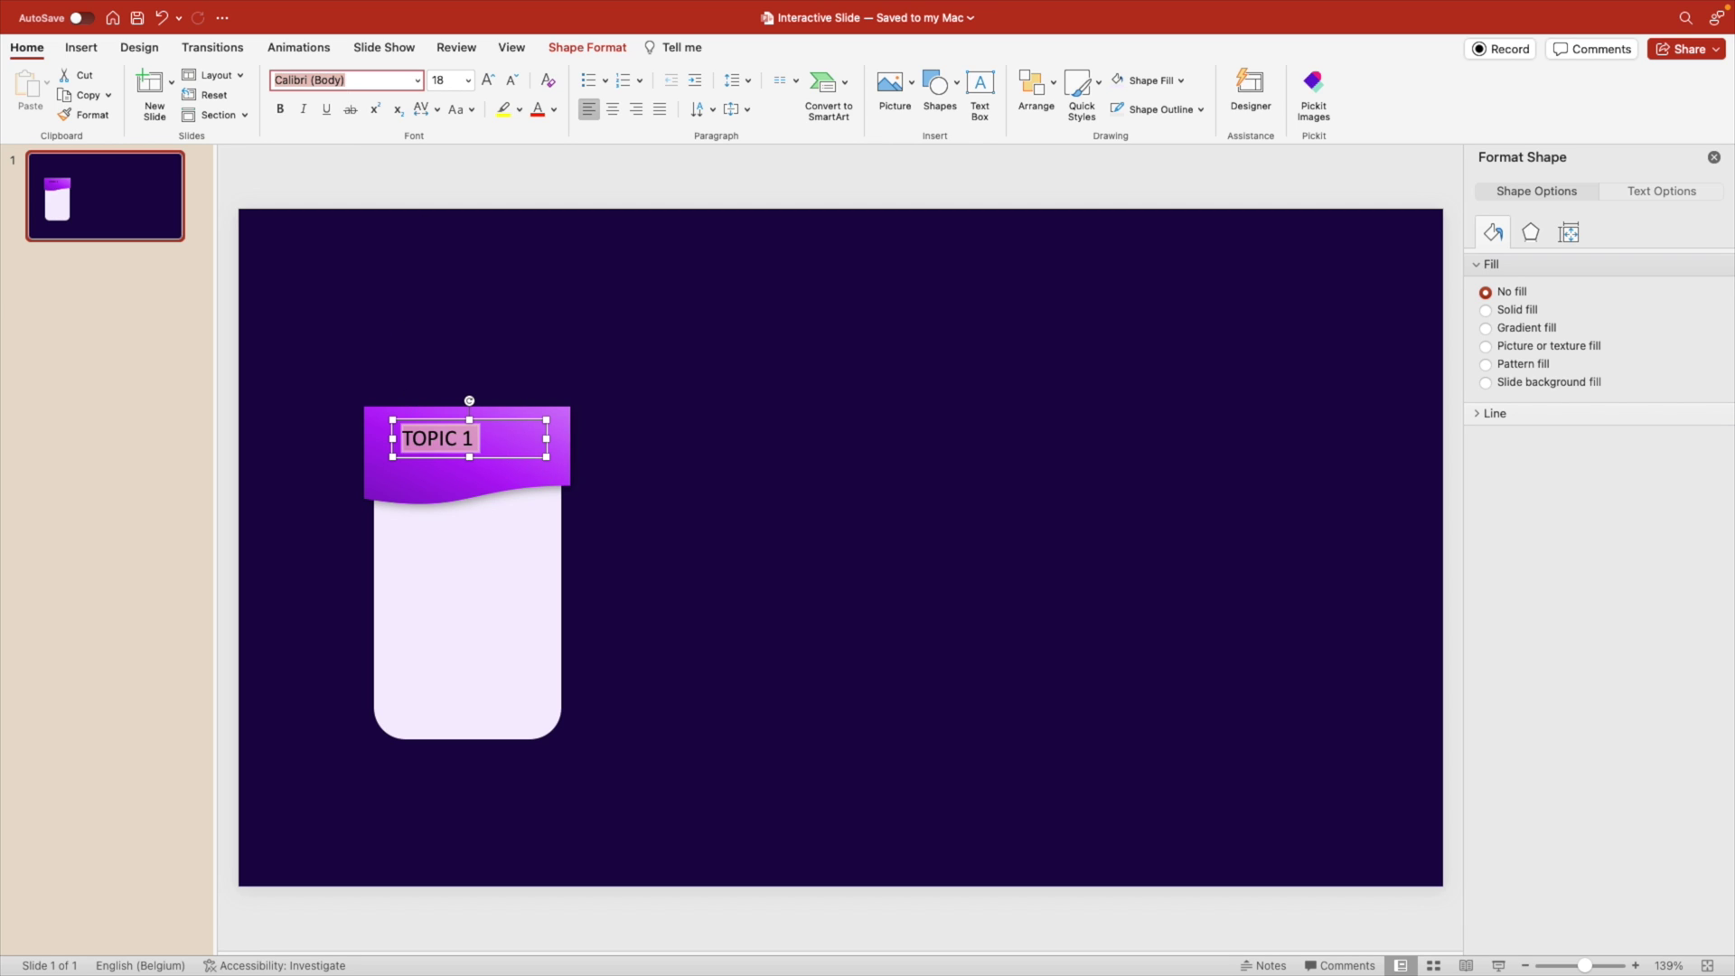
{"action": "type", "text": "Avenir Next"}
{"action": "key", "text": "Return"}
{"action": "left_click", "coordinate": [418, 80]}
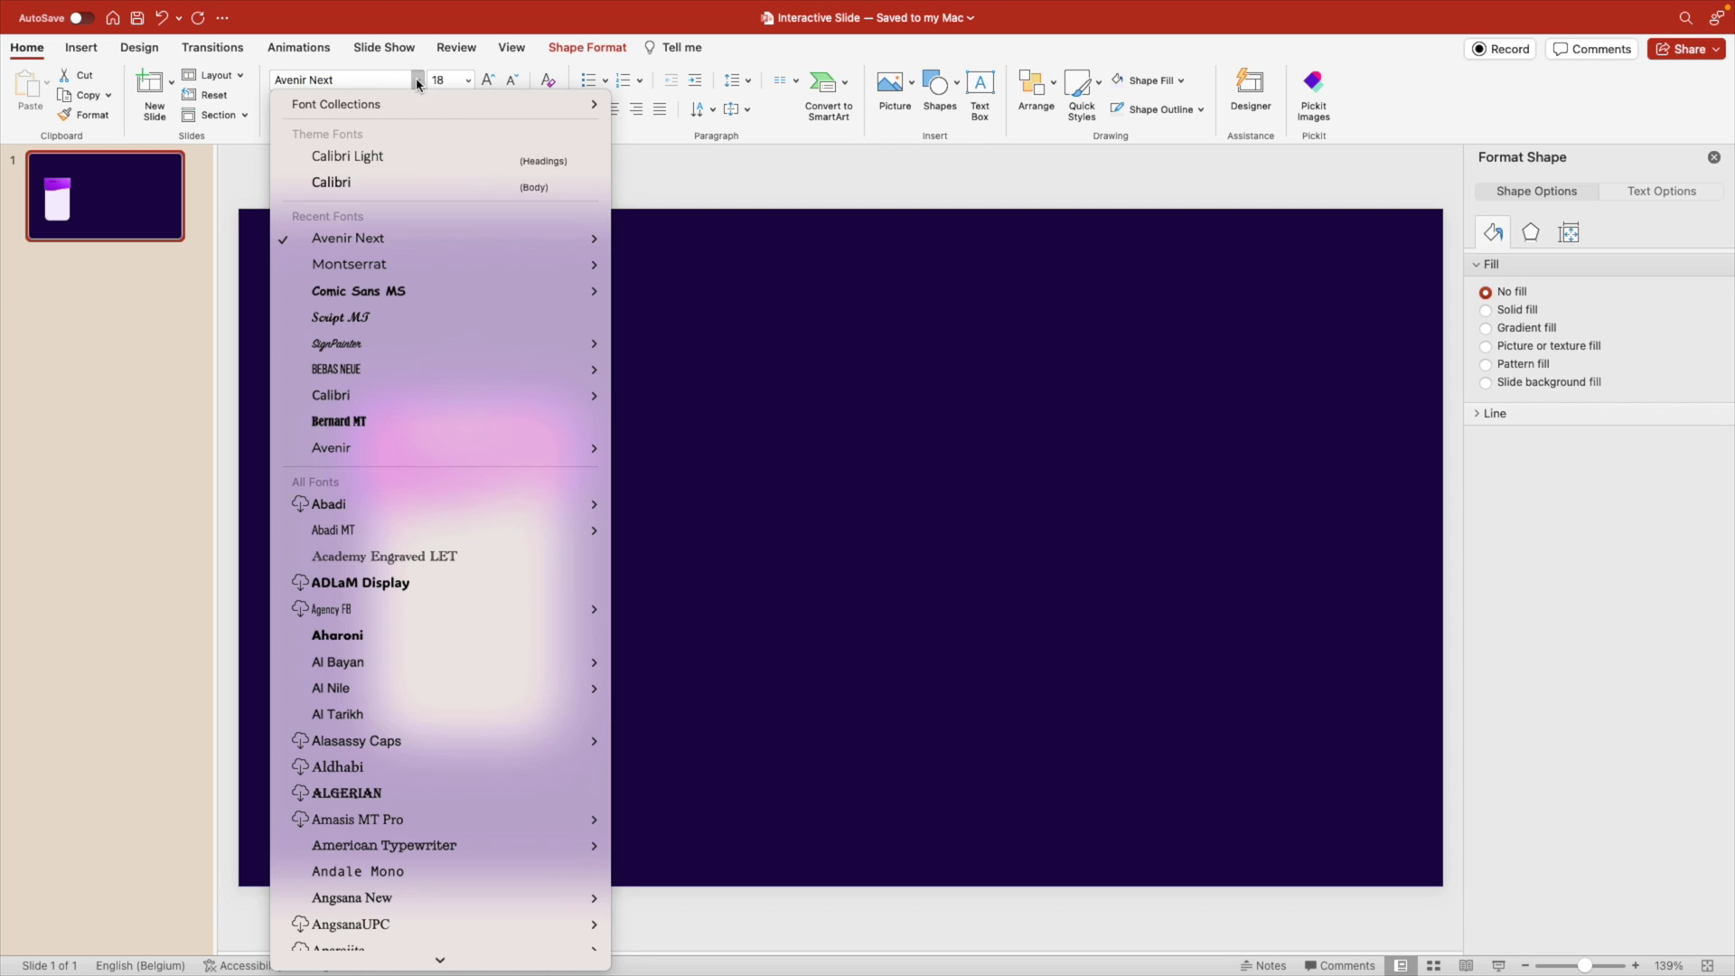
{"action": "mouse_move", "coordinate": [425, 237]}
{"action": "left_click", "coordinate": [714, 484]}
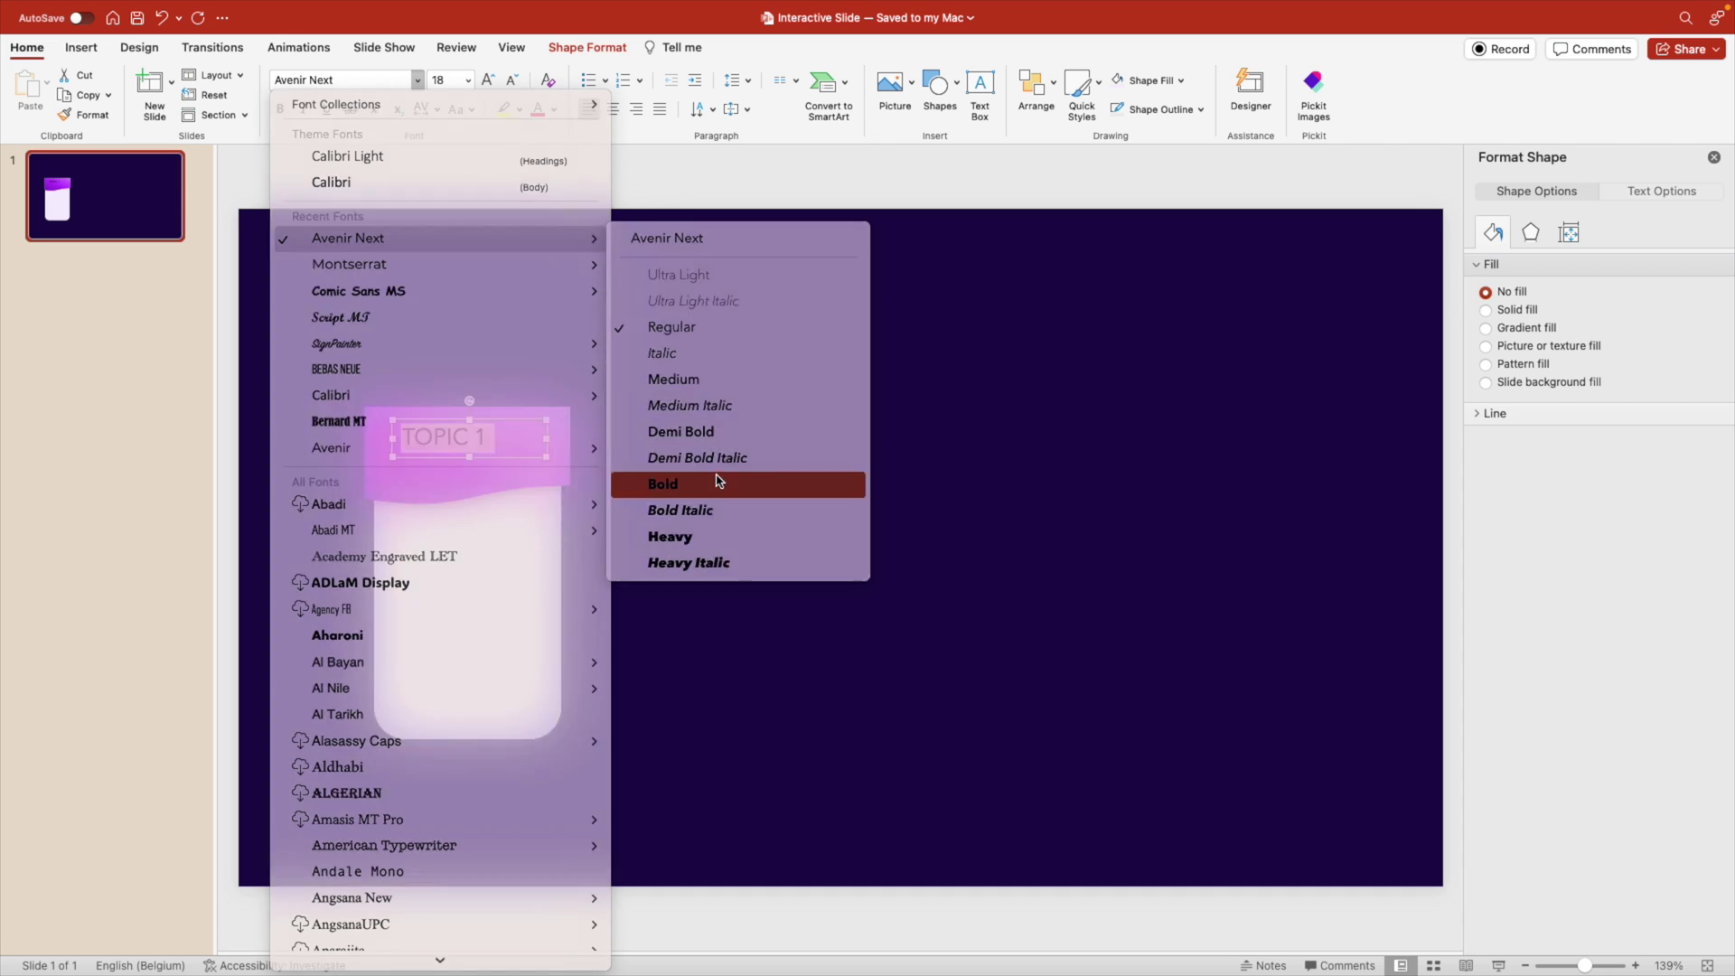
Make TOPIC 1 white, centred, and 24 pt, positioned on the header.
{"action": "left_click", "coordinate": [554, 109]}
{"action": "left_click", "coordinate": [606, 163]}
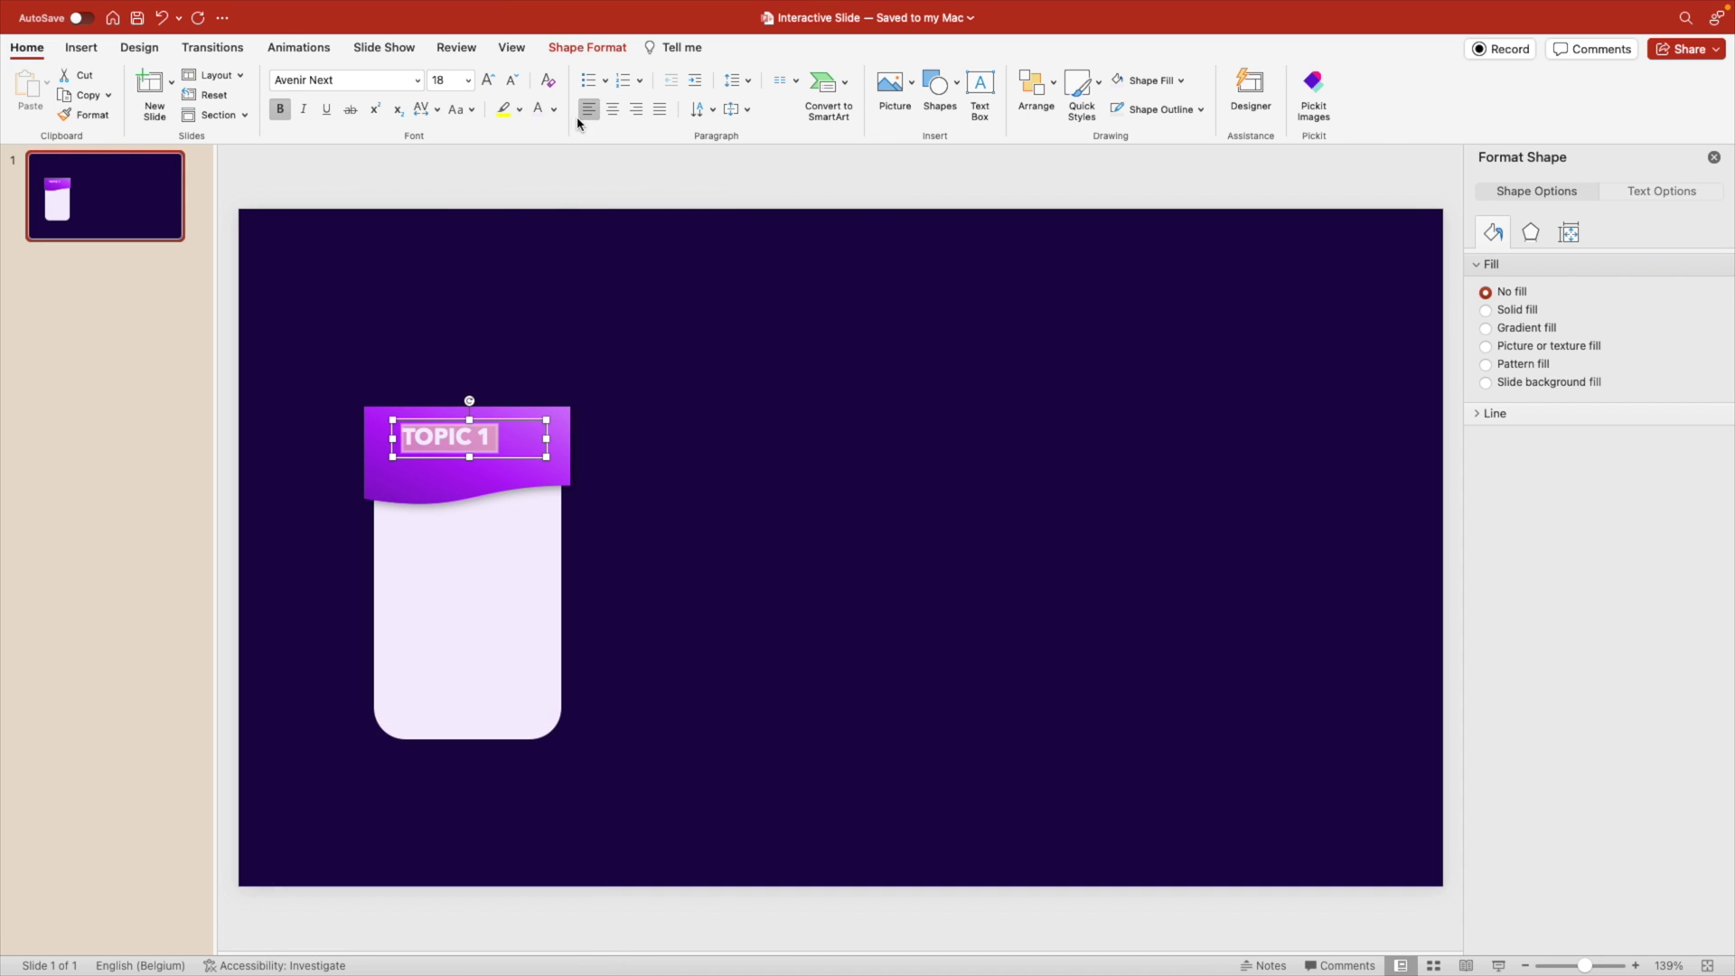
{"action": "left_click", "coordinate": [612, 110]}
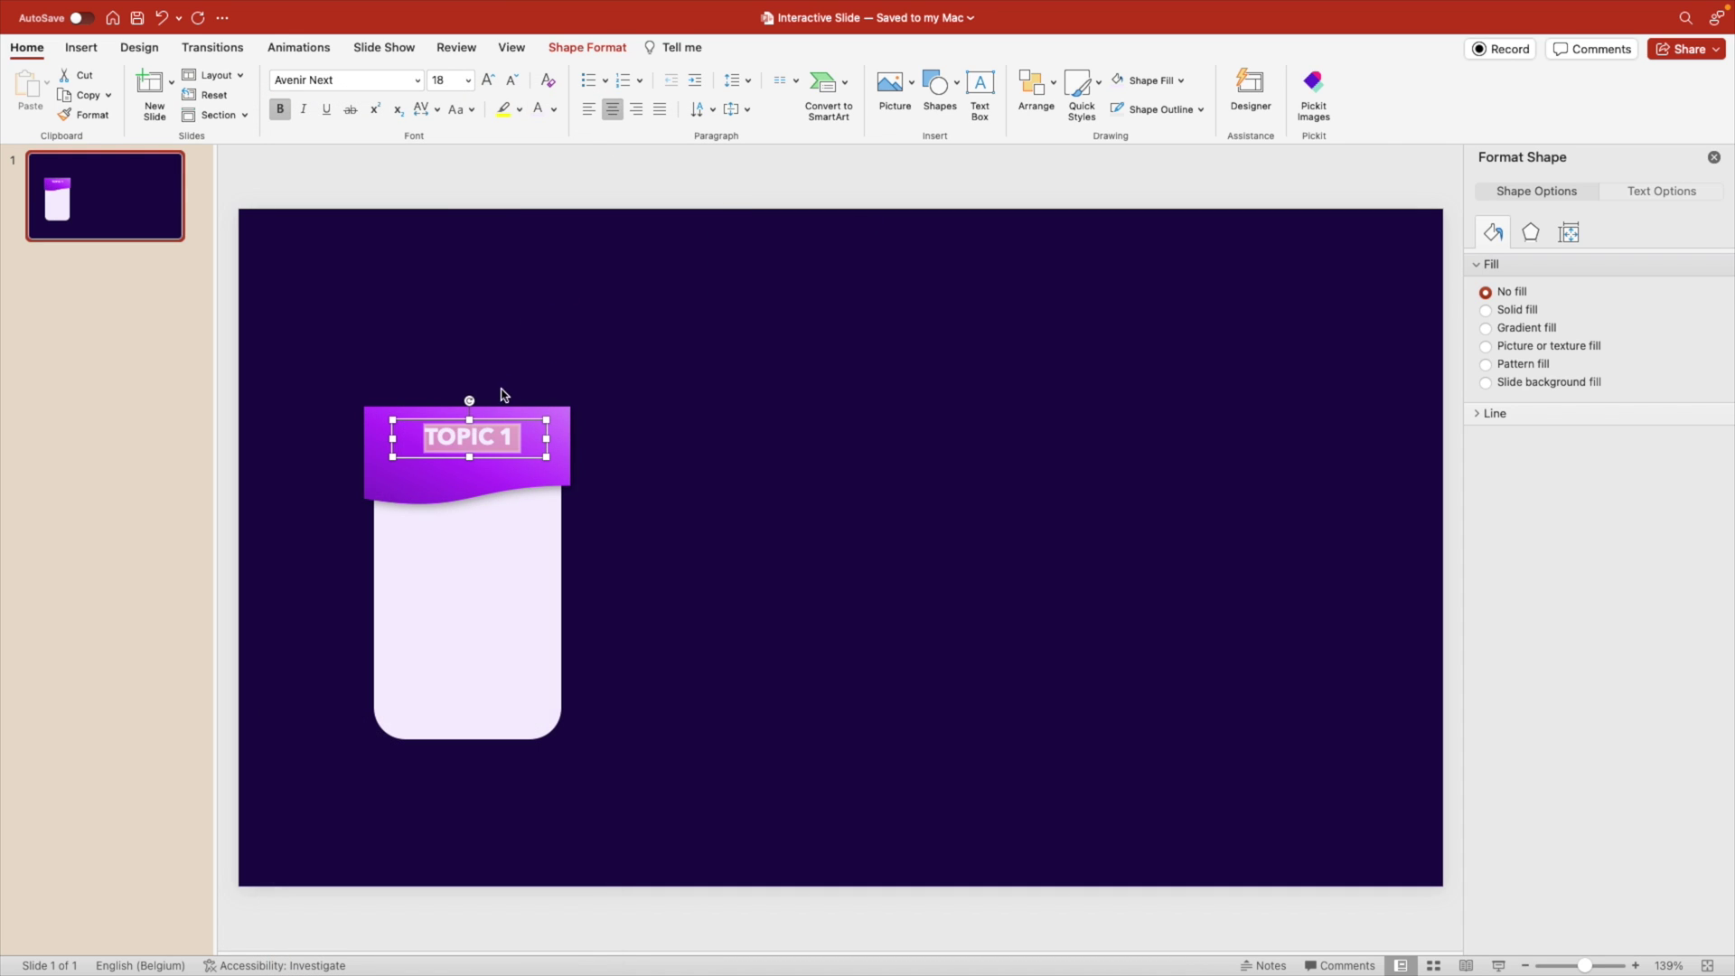
{"action": "left_click", "coordinate": [488, 80]}
{"action": "left_click", "coordinate": [488, 80]}
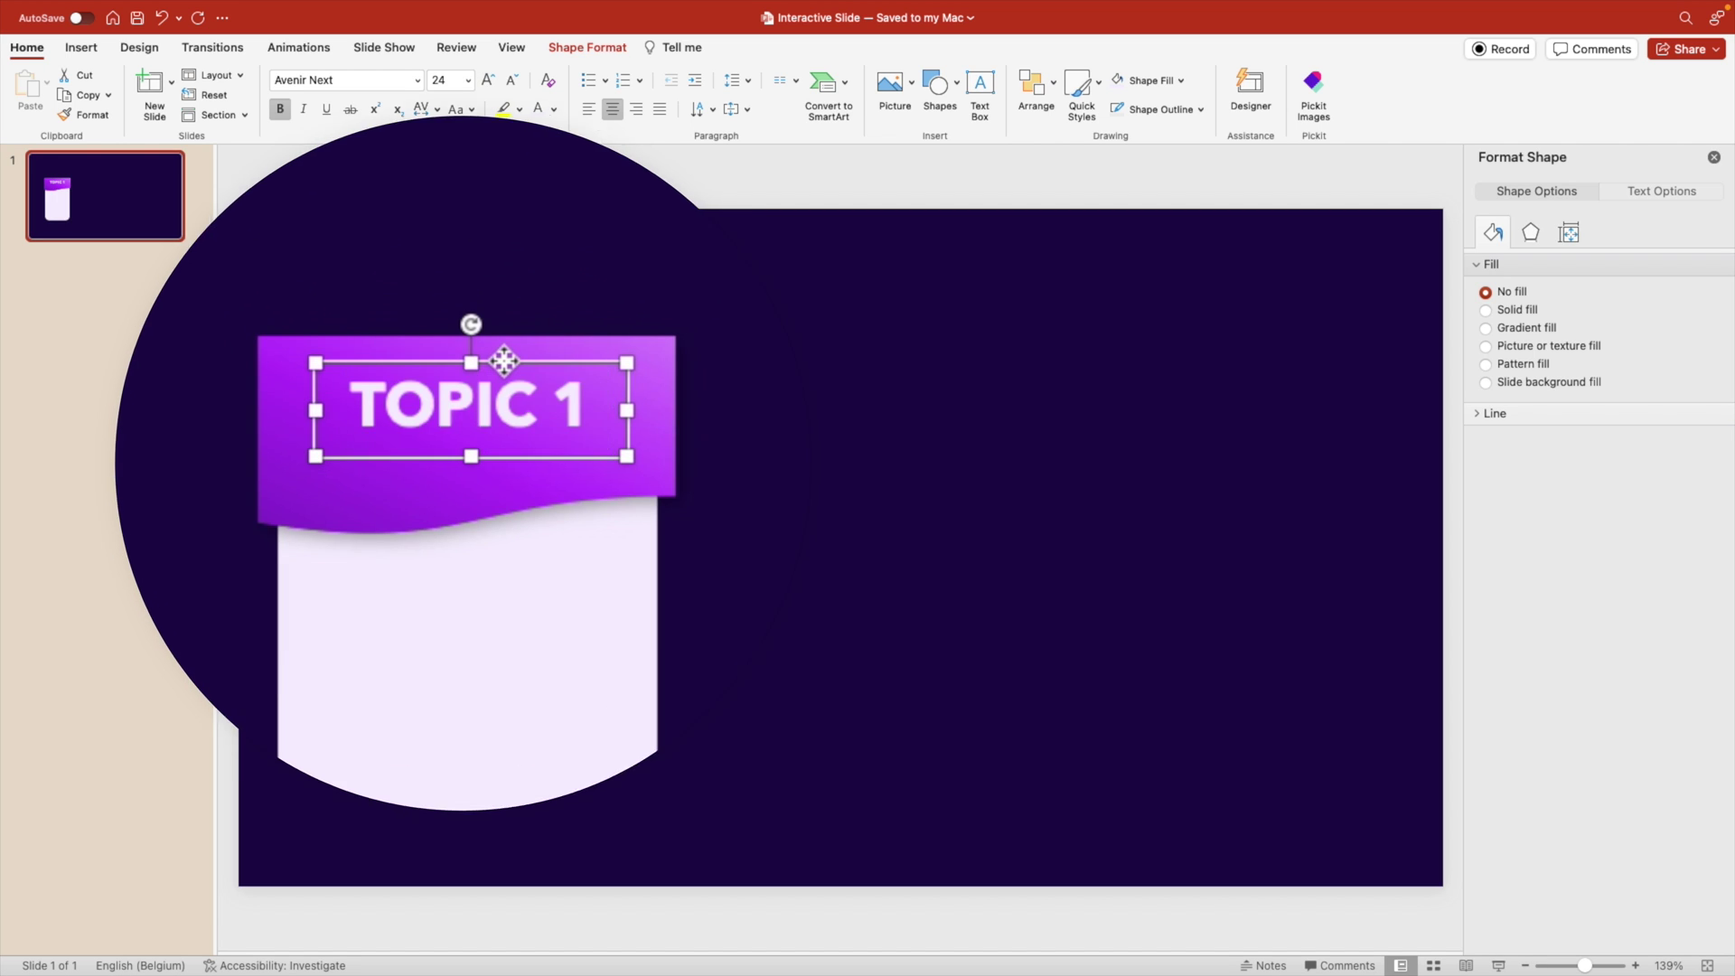
{"action": "left_click_drag", "start_coordinate": [486, 422], "coordinate": [503, 371]}
{"action": "left_click", "coordinate": [620, 477]}
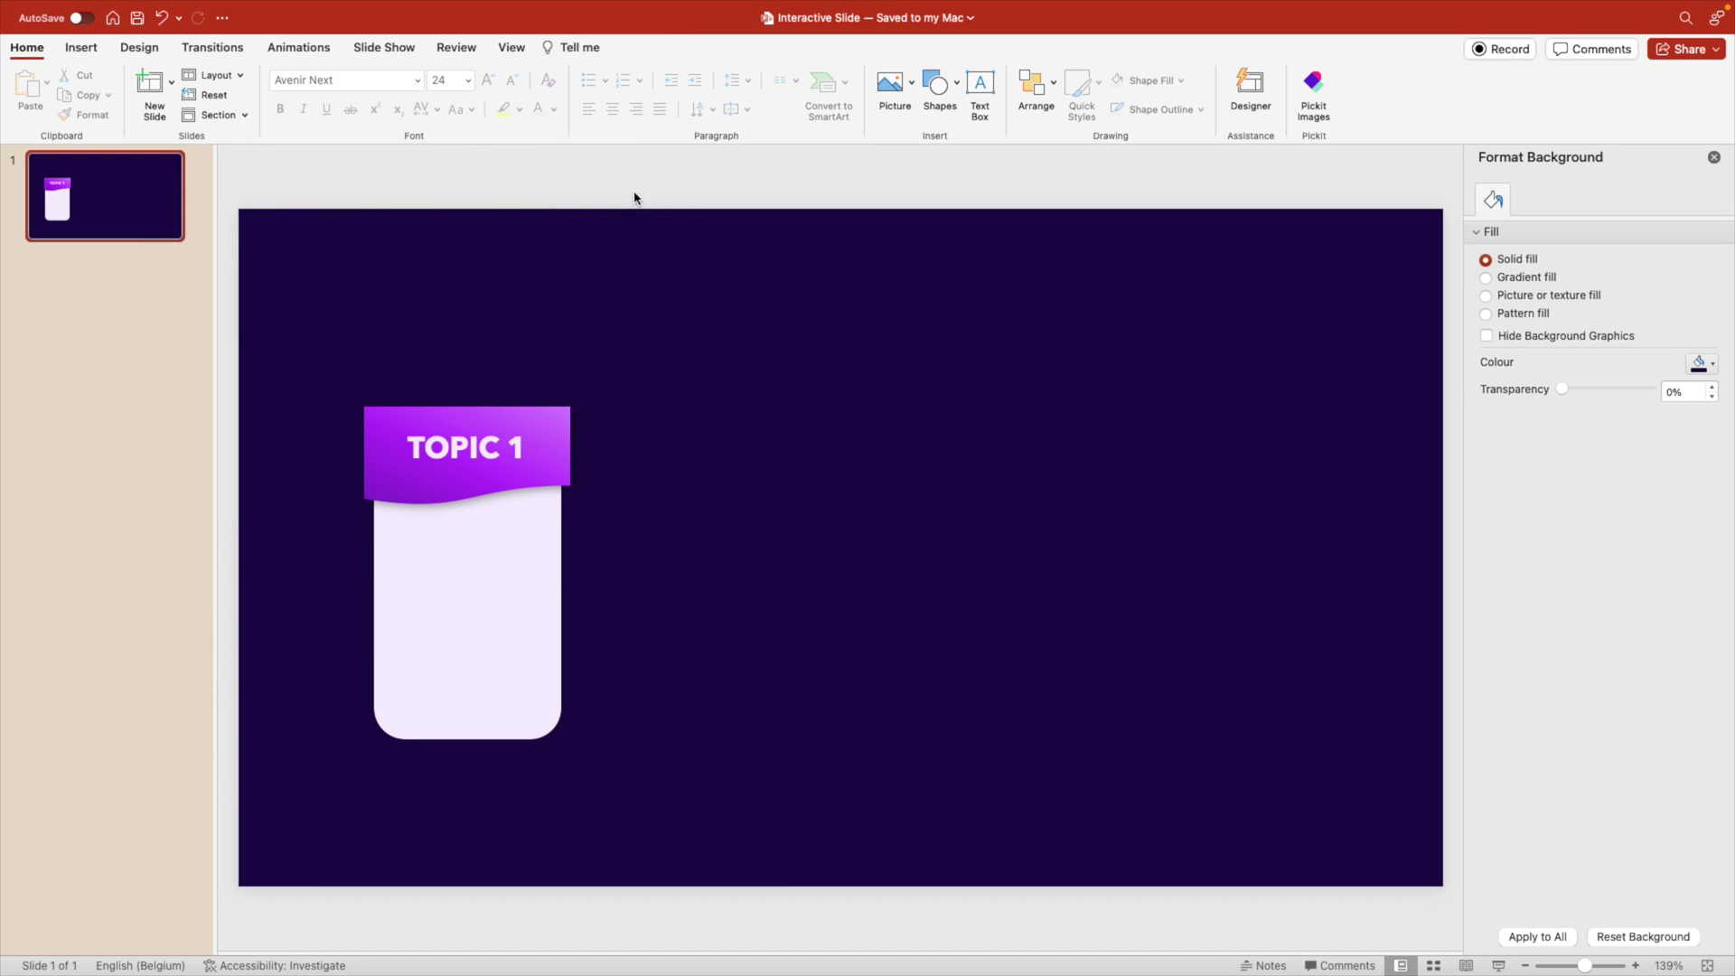
Add a LOREM IPSUM text box on the card in Avenir Next Demi Bold.
{"action": "left_click", "coordinate": [980, 90]}
{"action": "mouse_move", "coordinate": [391, 525]}
{"action": "left_mouse_down"}
{"action": "mouse_move", "coordinate": [542, 560]}
{"action": "mouse_move", "coordinate": [526, 560]}
{"action": "left_mouse_up"}
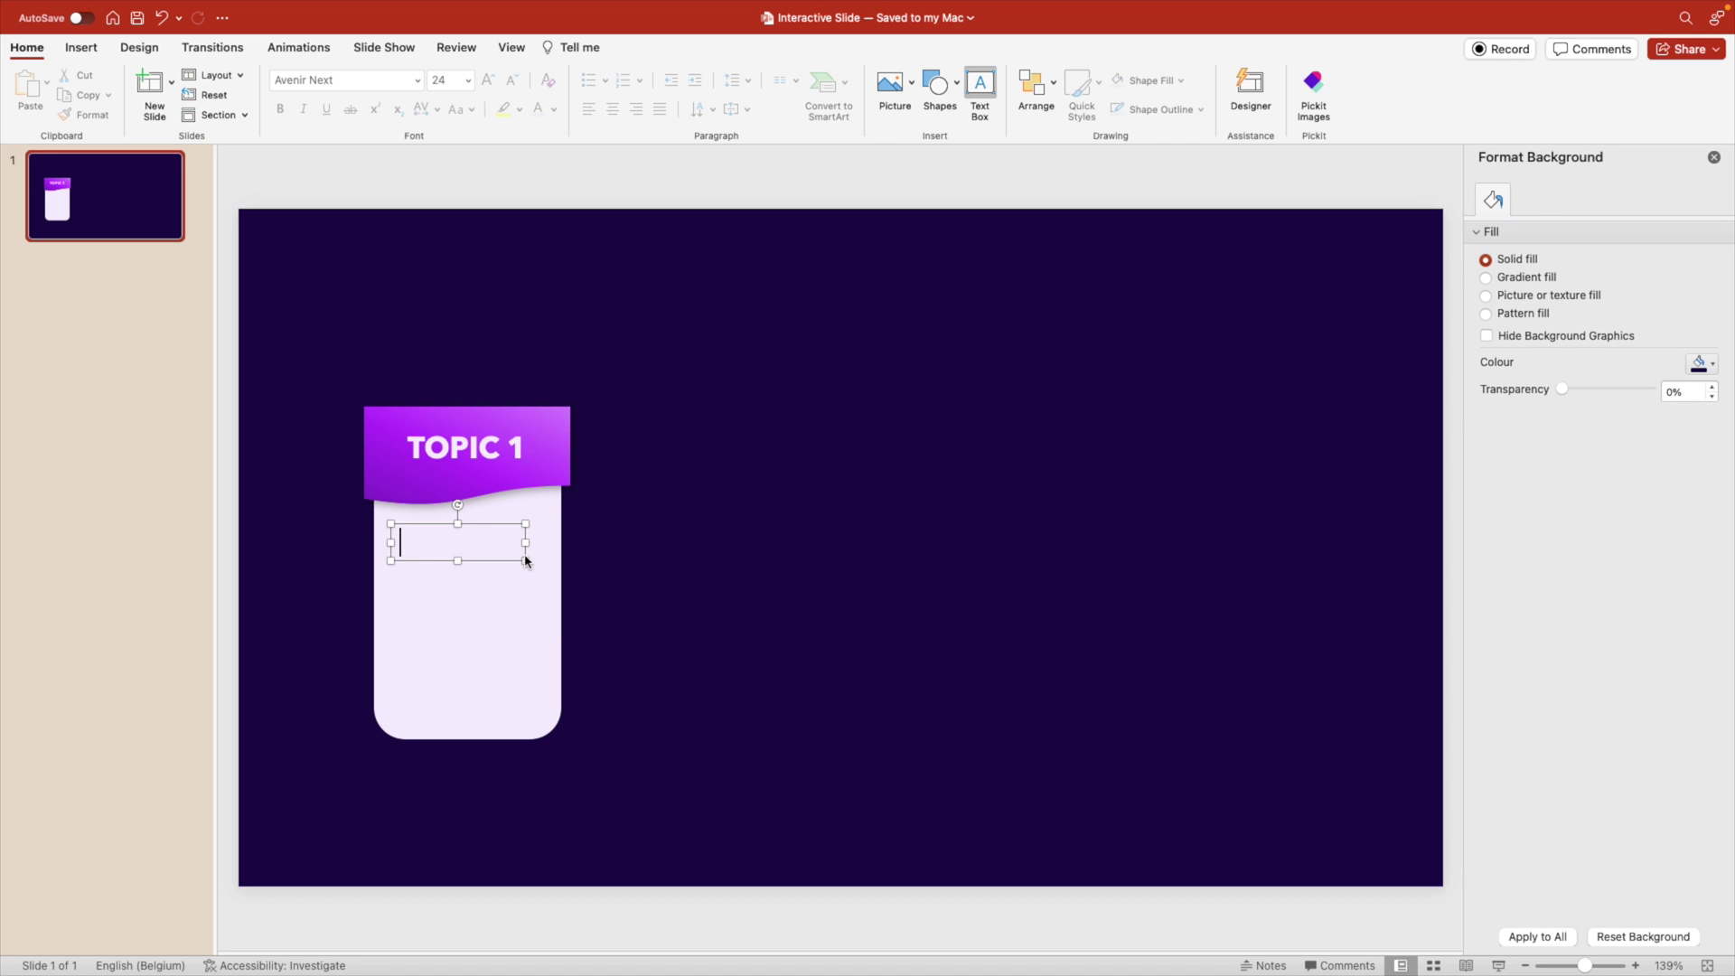
{"action": "type", "text": "LOREM "}
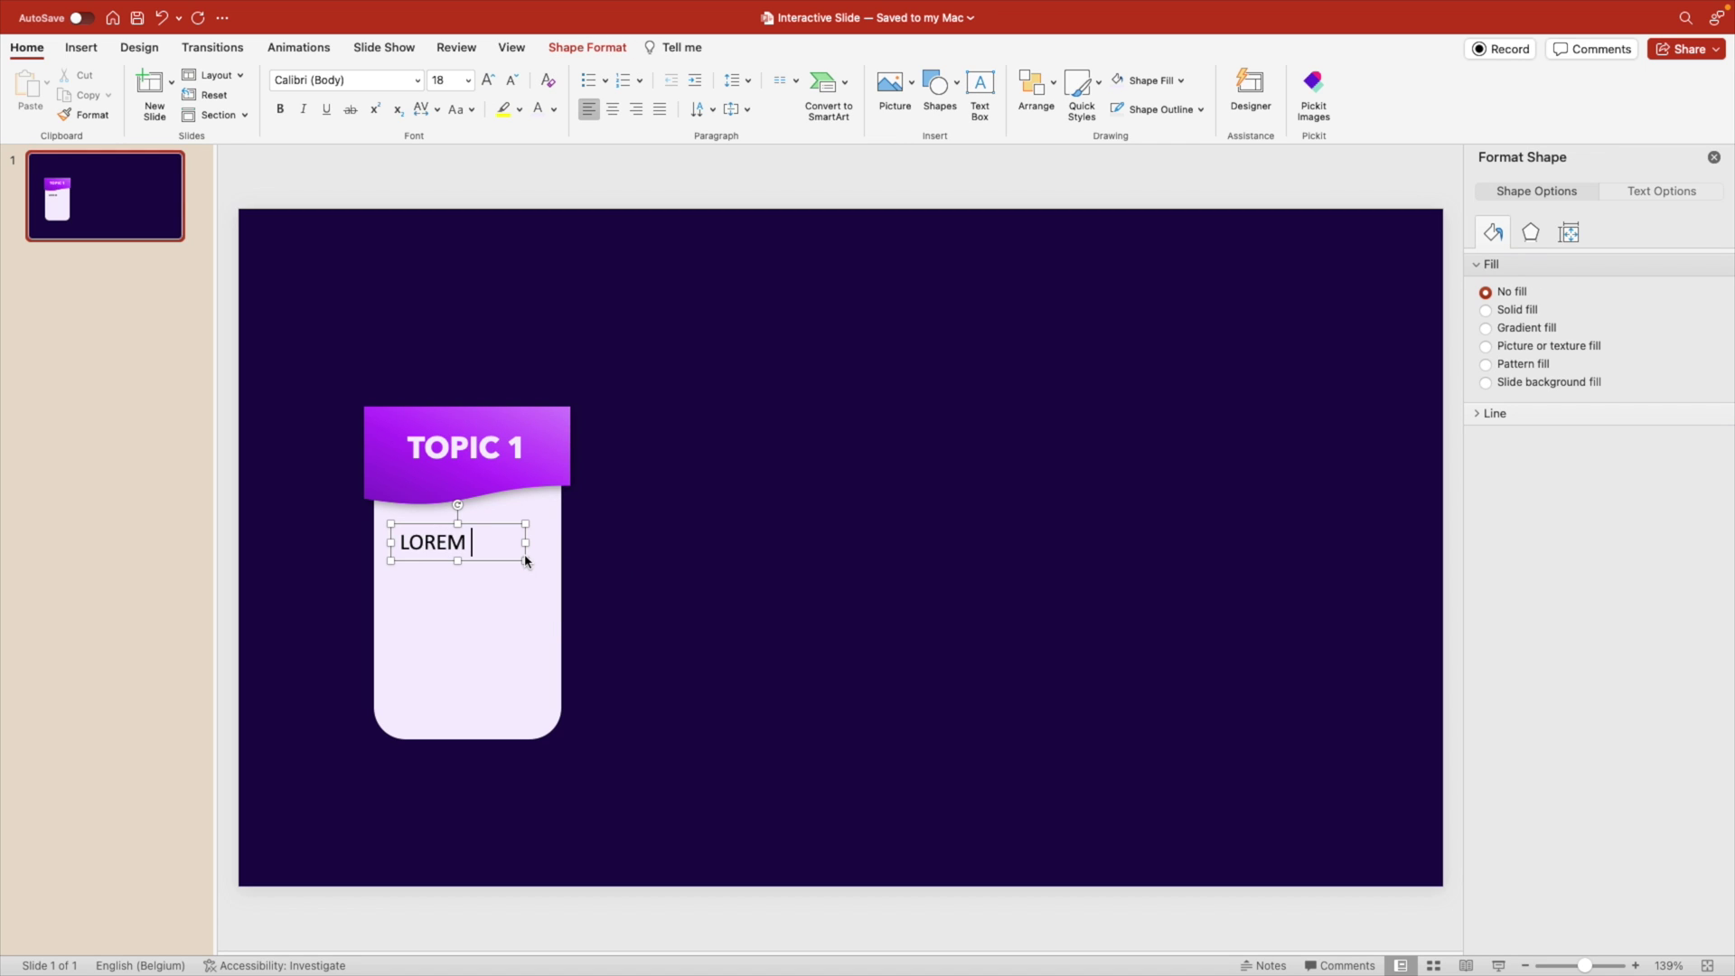
{"action": "type", "text": "IPSUM"}
{"action": "key", "text": "super+a"}
{"action": "left_click", "coordinate": [398, 79]}
{"action": "type", "text": "A"}
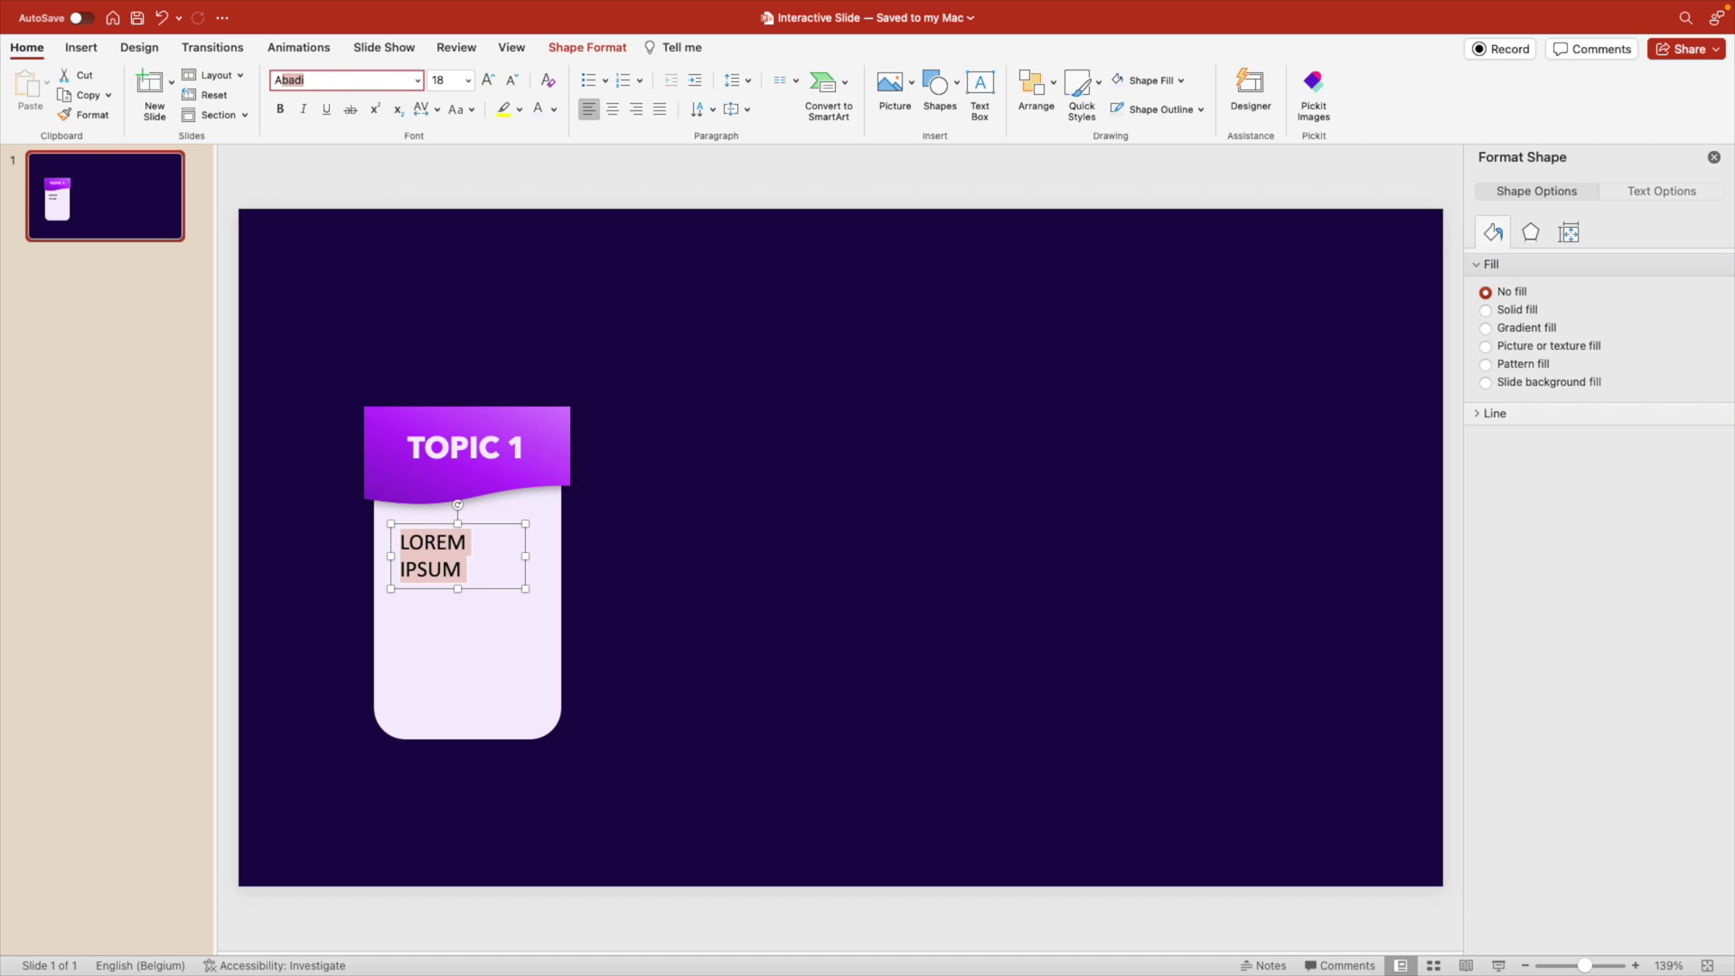
{"action": "type", "text": "venir Next"}
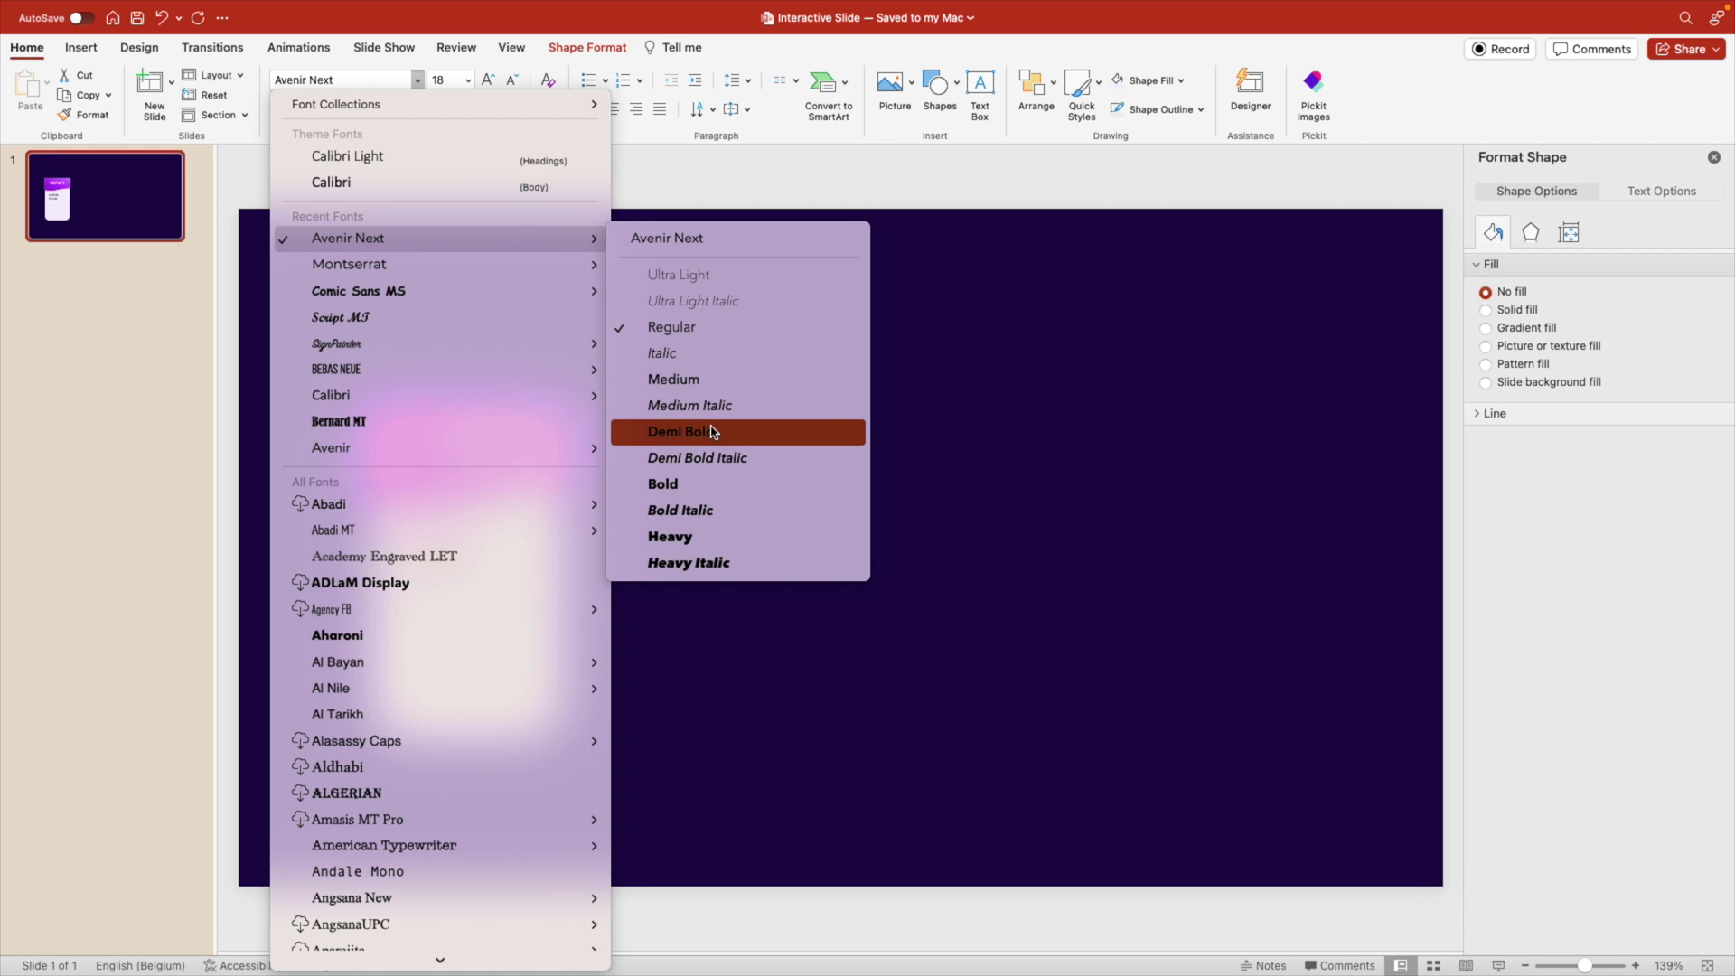
{"action": "left_click", "coordinate": [735, 426]}
Colour the LOREM IPSUM subheading purple and shrink it to 11 pt.
{"action": "left_click", "coordinate": [554, 109]}
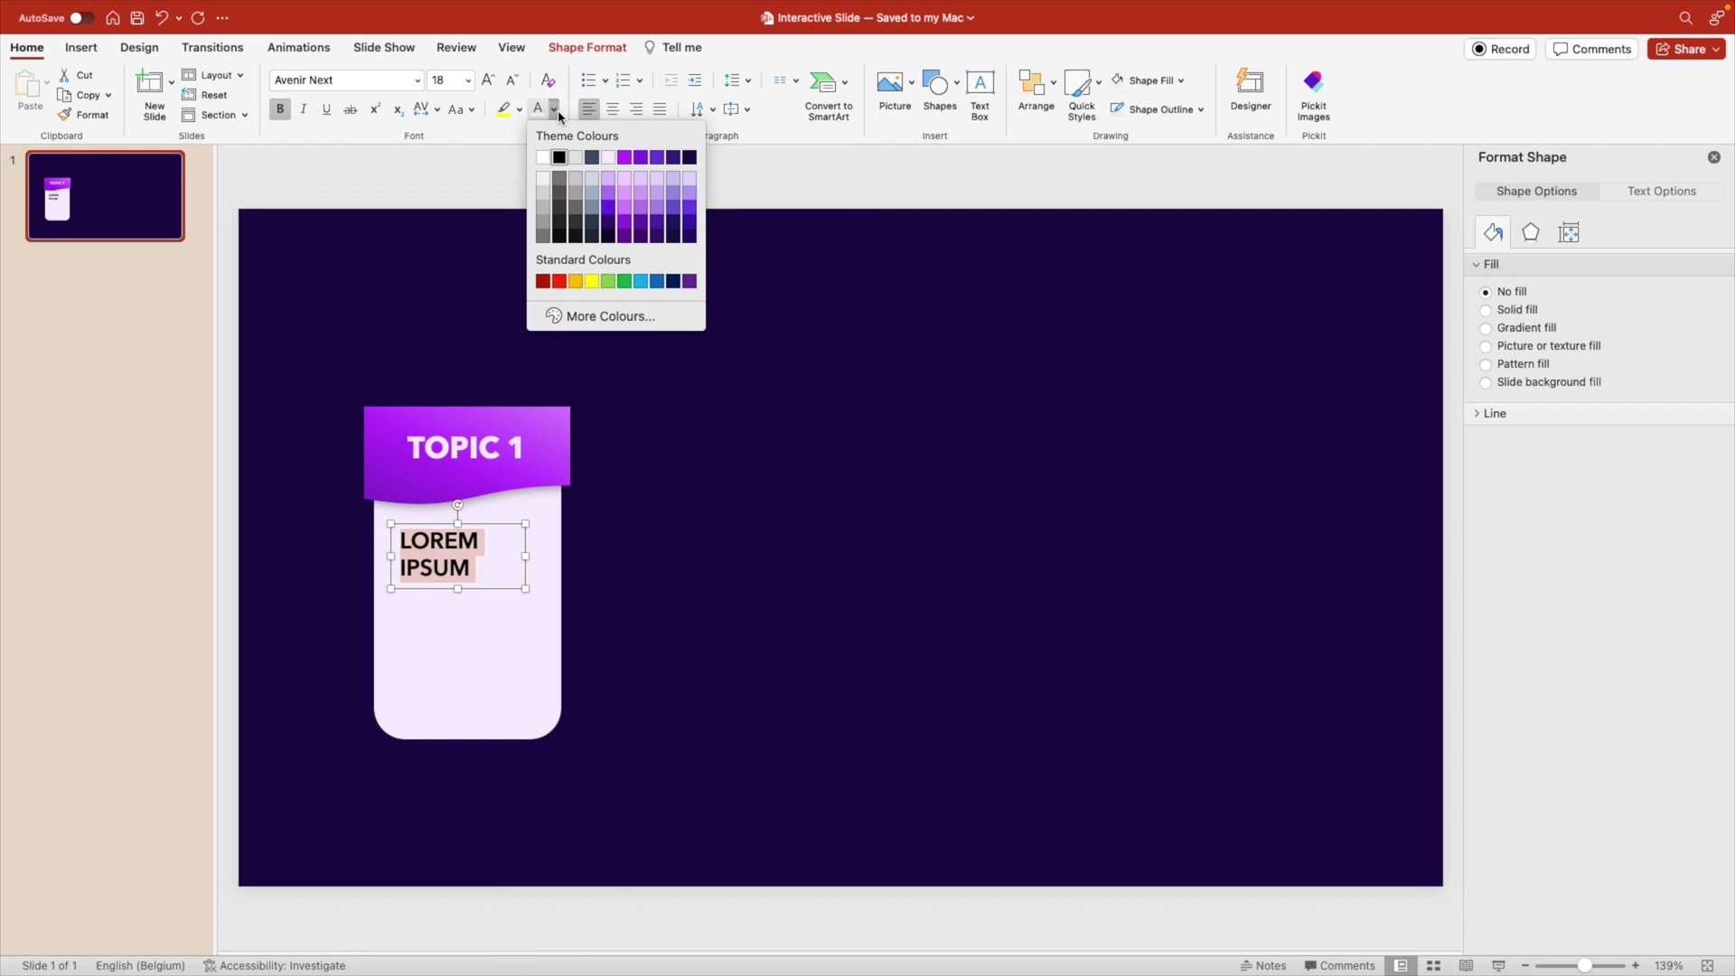
{"action": "left_click", "coordinate": [624, 158]}
{"action": "left_click", "coordinate": [515, 83]}
{"action": "left_click", "coordinate": [515, 84]}
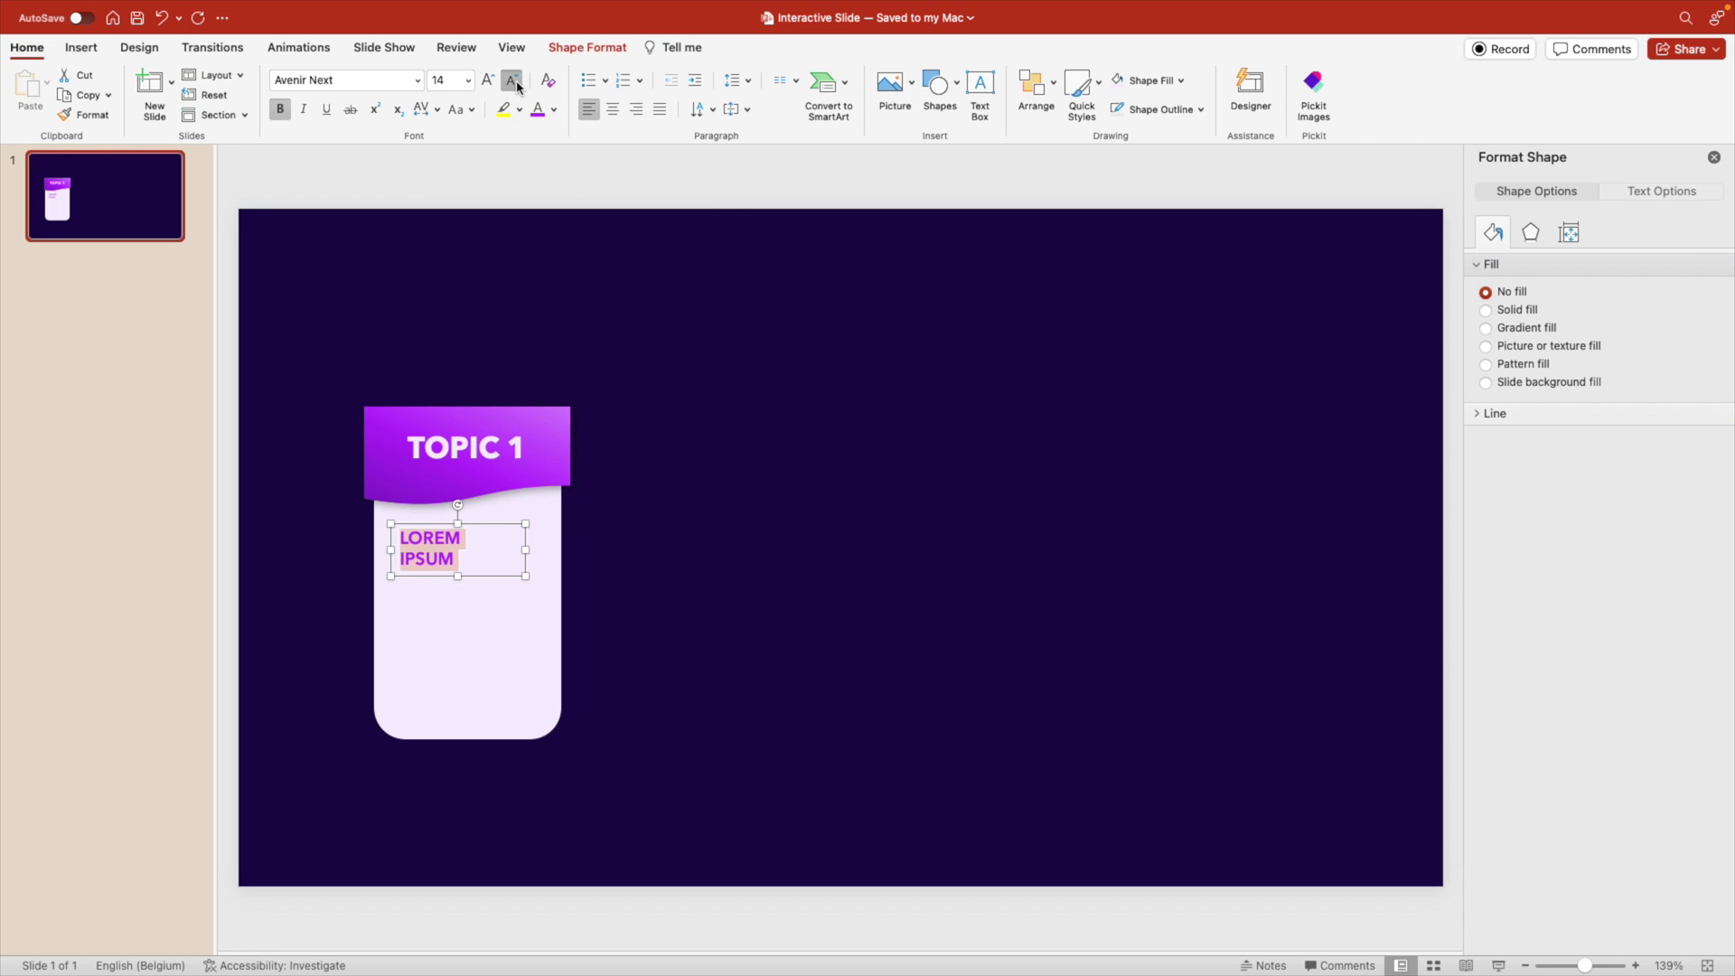
{"action": "left_click", "coordinate": [515, 83]}
{"action": "left_click", "coordinate": [515, 83]}
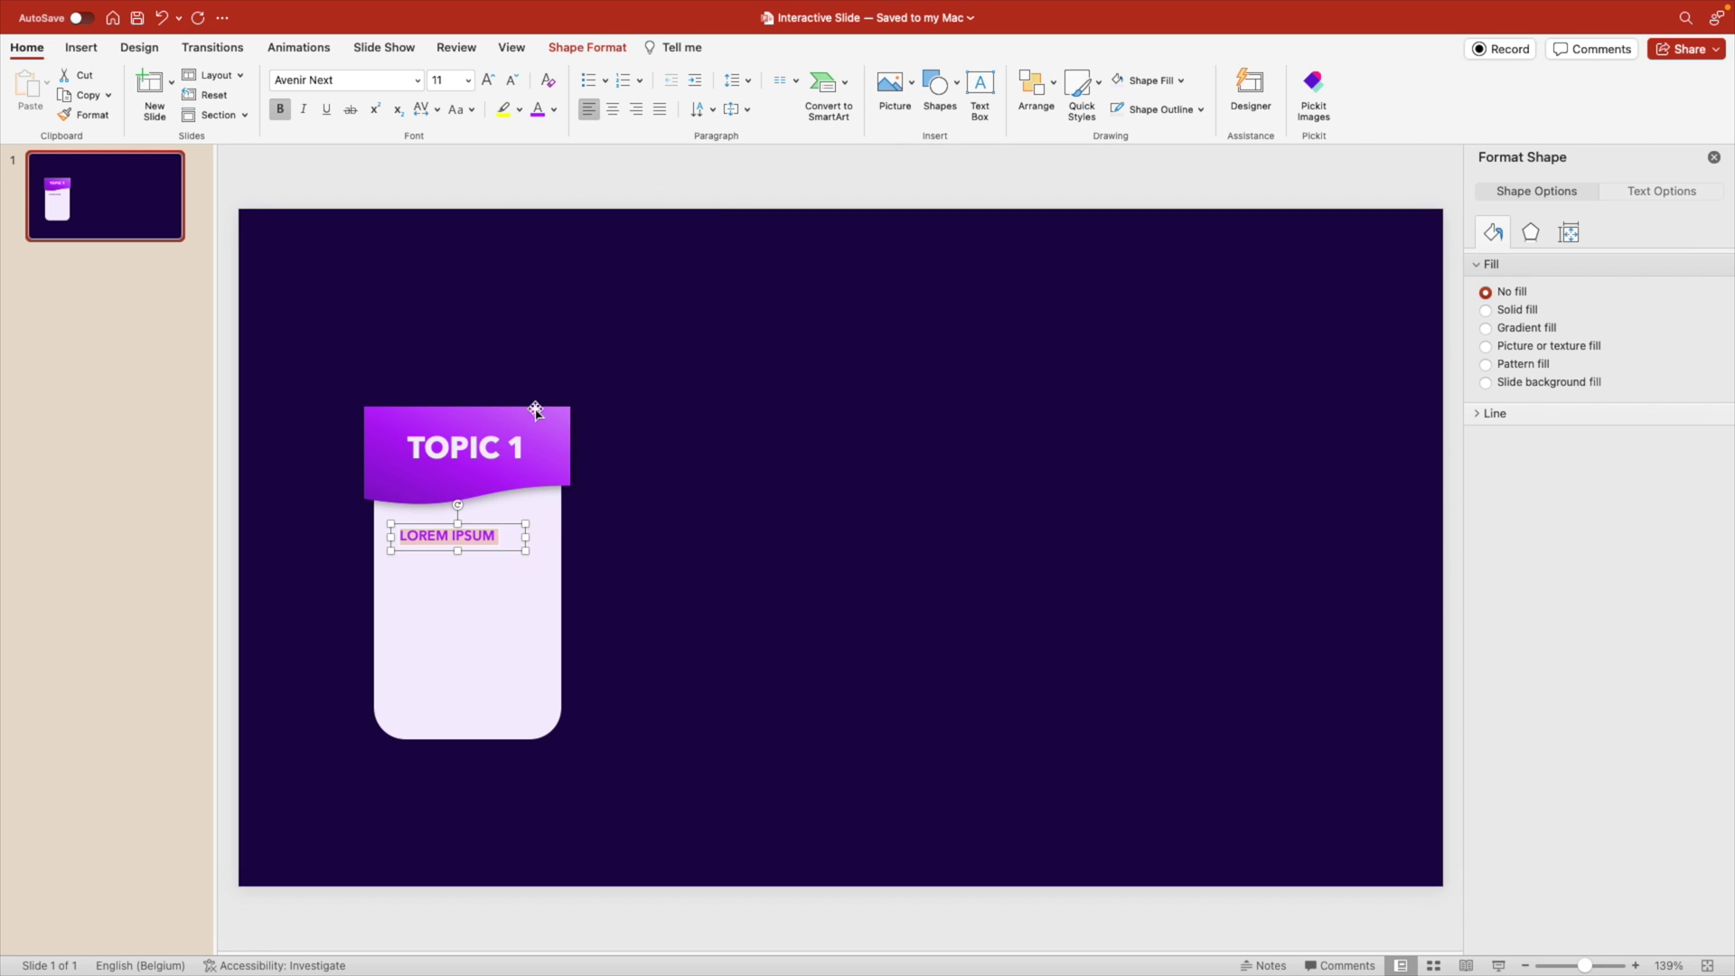
{"action": "left_click", "coordinate": [527, 538]}
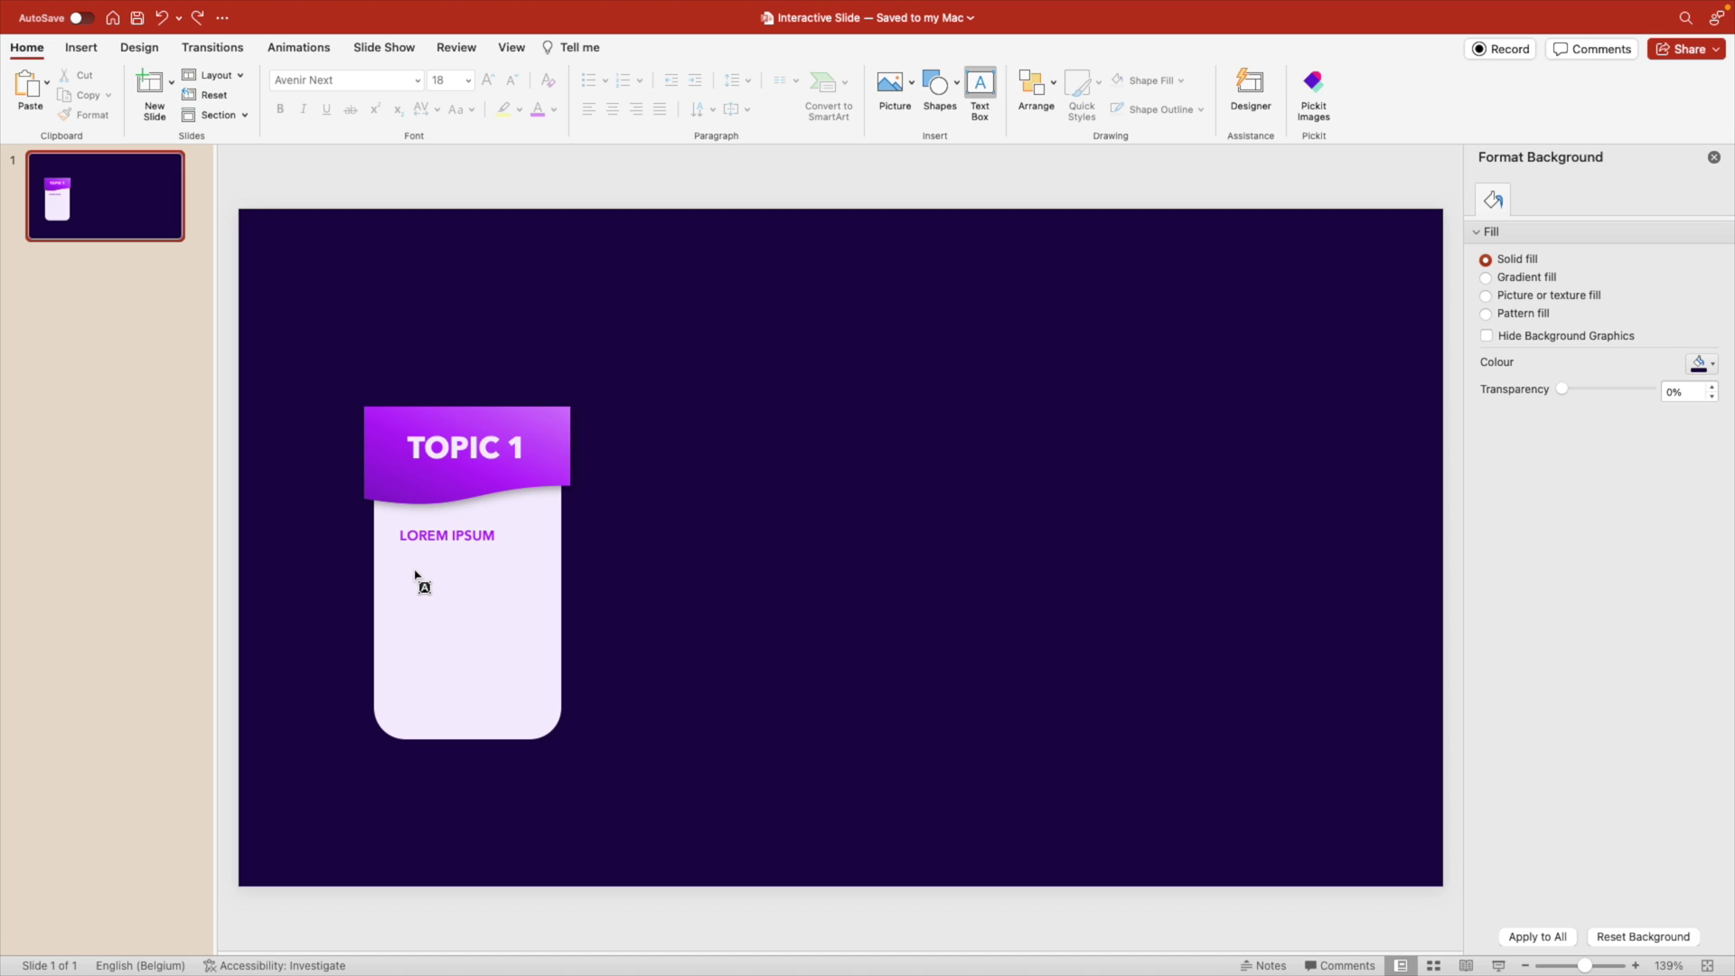
Add a body text box of placeholder Lorem ipsum text at 11 pt.
{"action": "left_click_drag", "start_coordinate": [402, 568], "coordinate": [543, 706]}
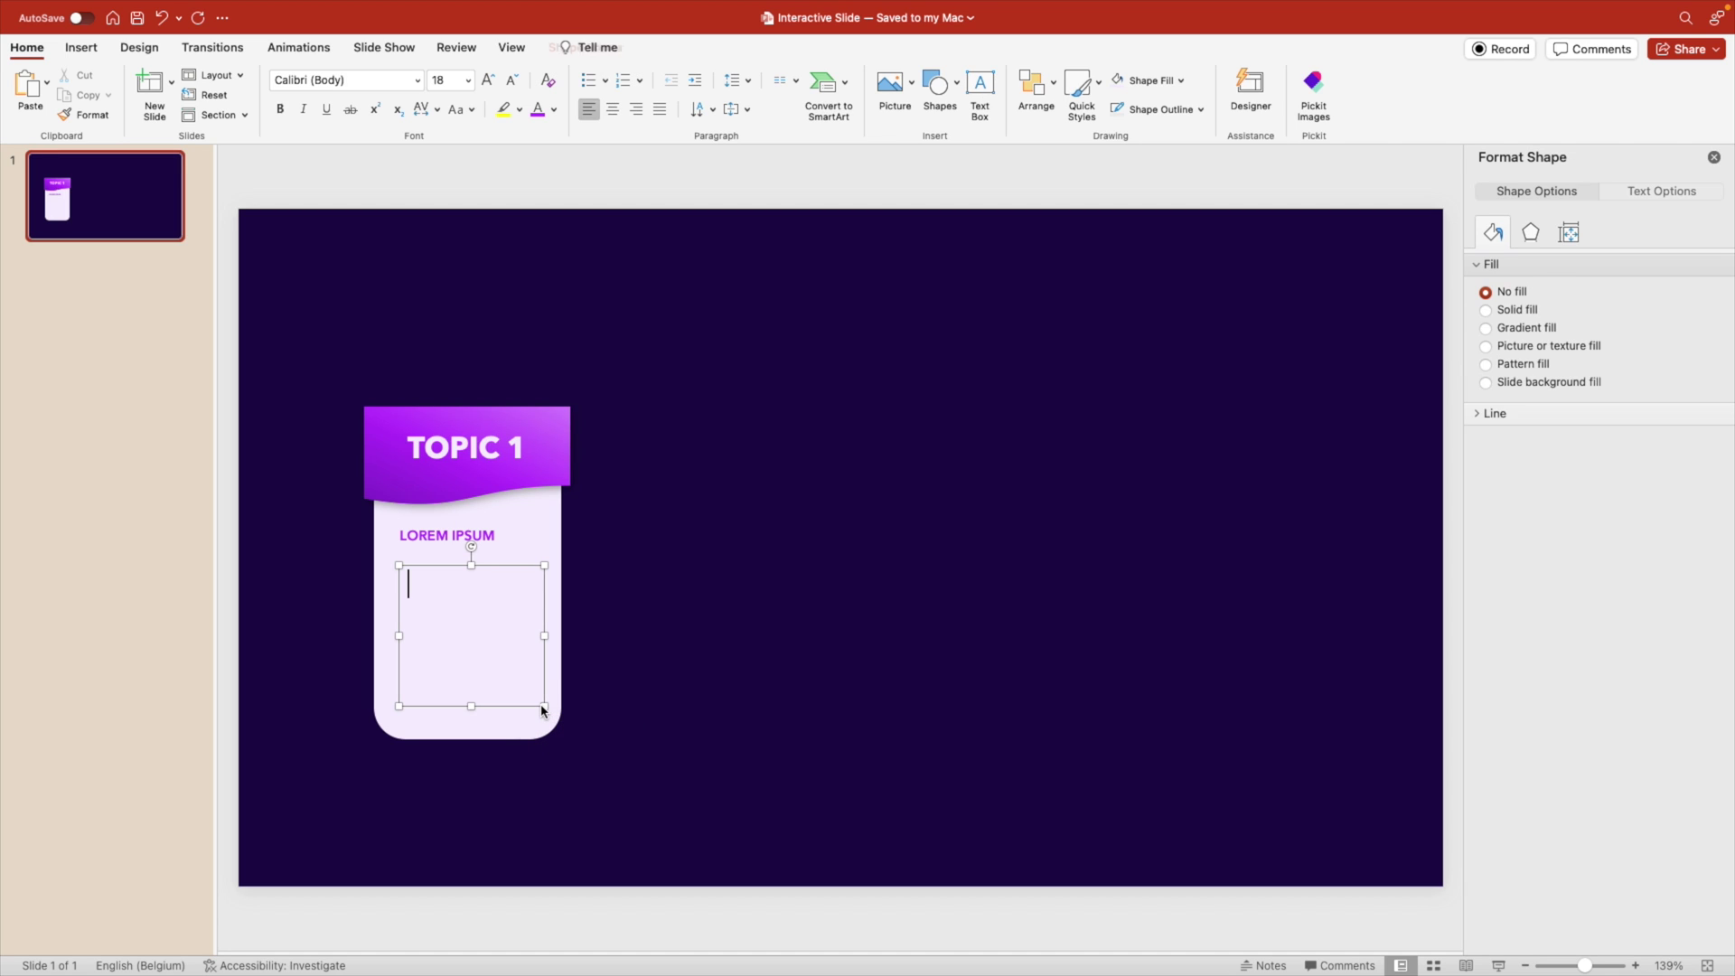
{"action": "key", "text": "super+v"}
{"action": "key", "text": "super+a"}
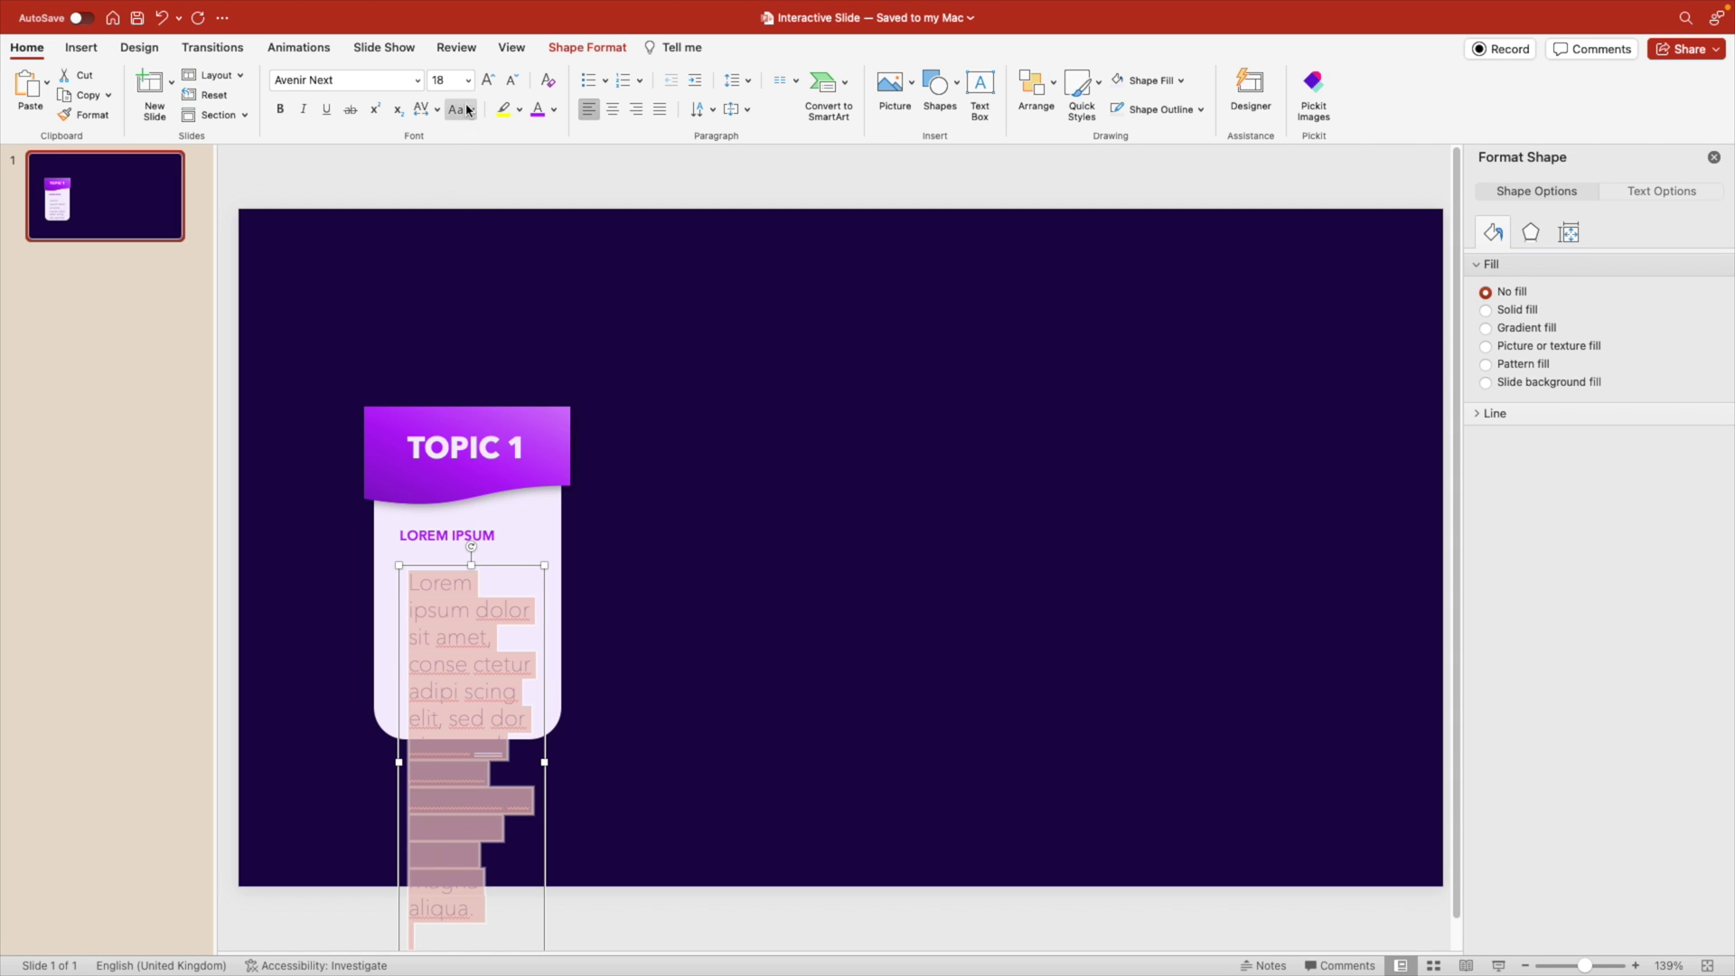
{"action": "left_click", "coordinate": [511, 79]}
{"action": "left_click", "coordinate": [511, 79]}
{"action": "left_click", "coordinate": [512, 79]}
{"action": "left_click", "coordinate": [512, 80]}
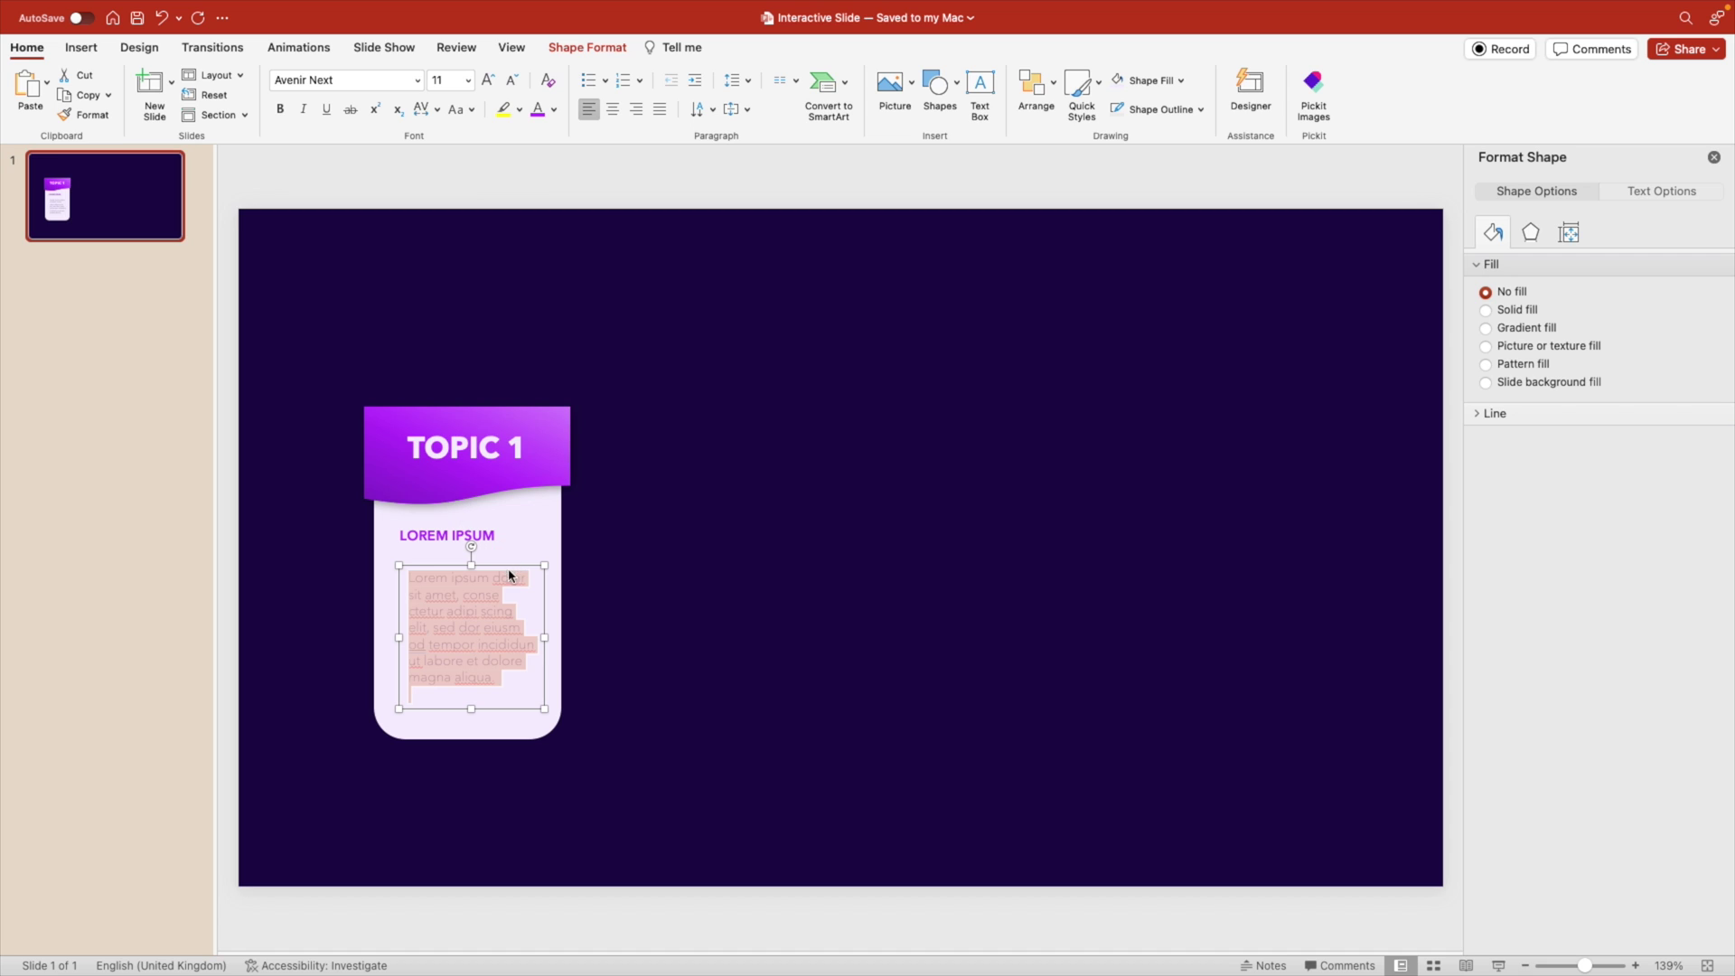
Justify the paragraph, widen its box, and move it under the subheading.
{"action": "left_click_drag", "start_coordinate": [510, 575], "coordinate": [505, 571]}
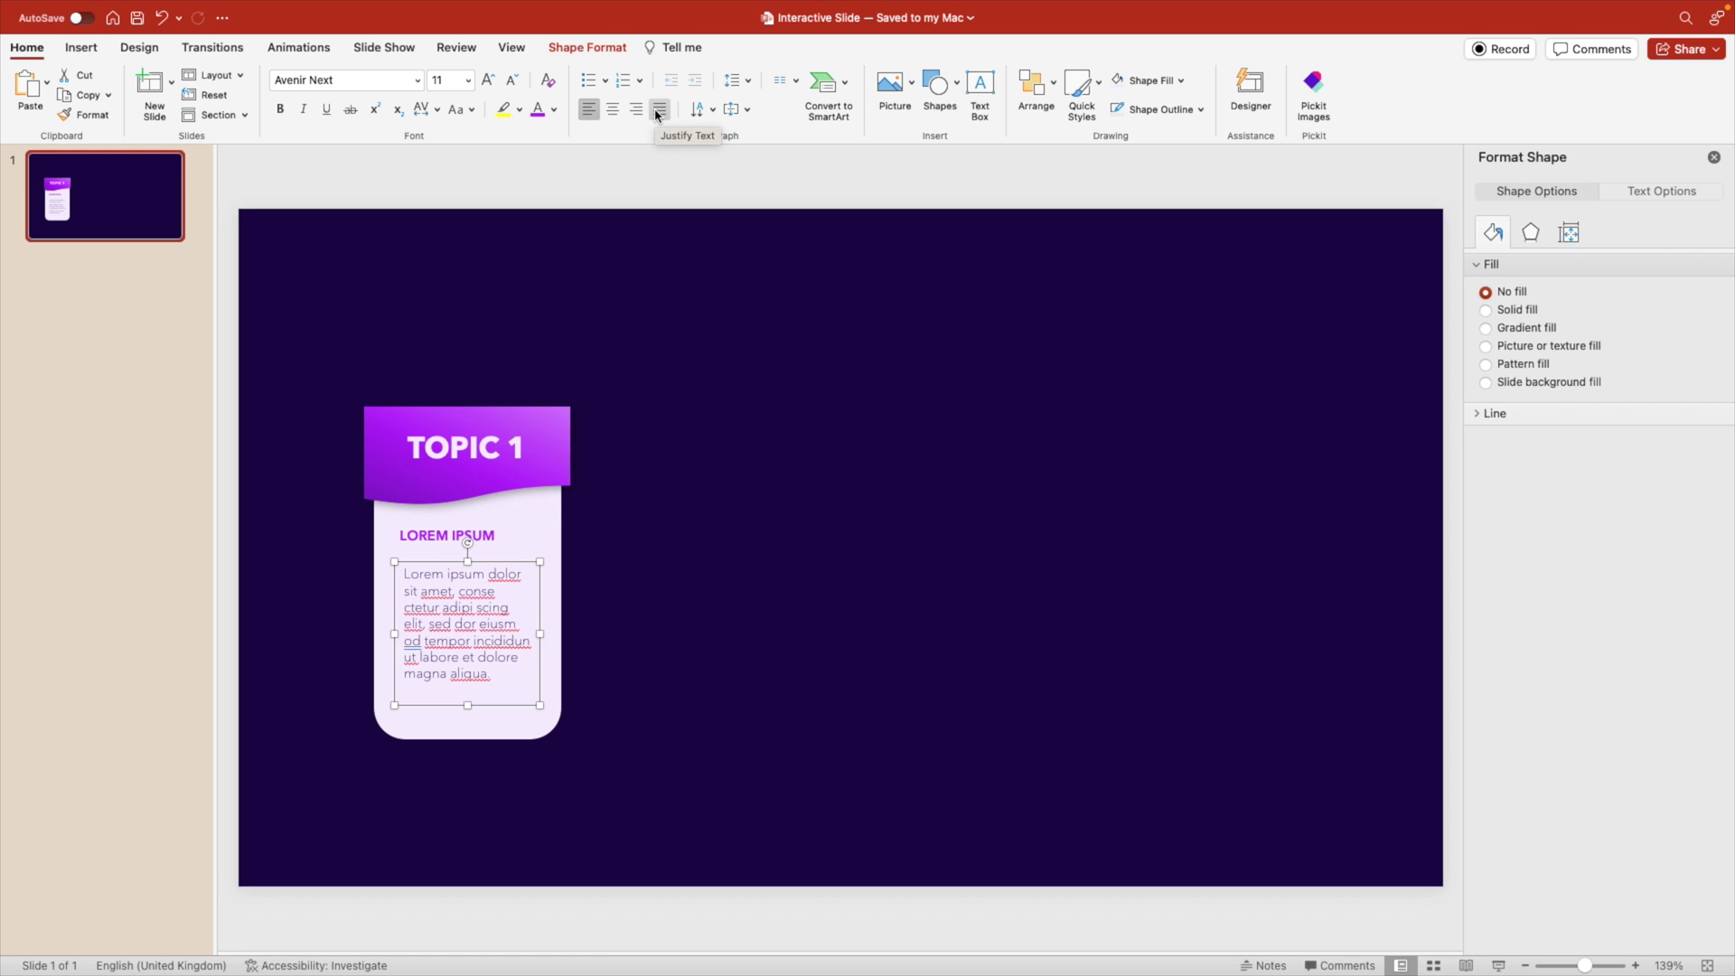
{"action": "left_click", "coordinate": [659, 109]}
{"action": "left_click_drag", "start_coordinate": [395, 633], "coordinate": [386, 632]}
{"action": "left_click_drag", "start_coordinate": [540, 626], "coordinate": [550, 625]}
{"action": "left_click", "coordinate": [768, 640]}
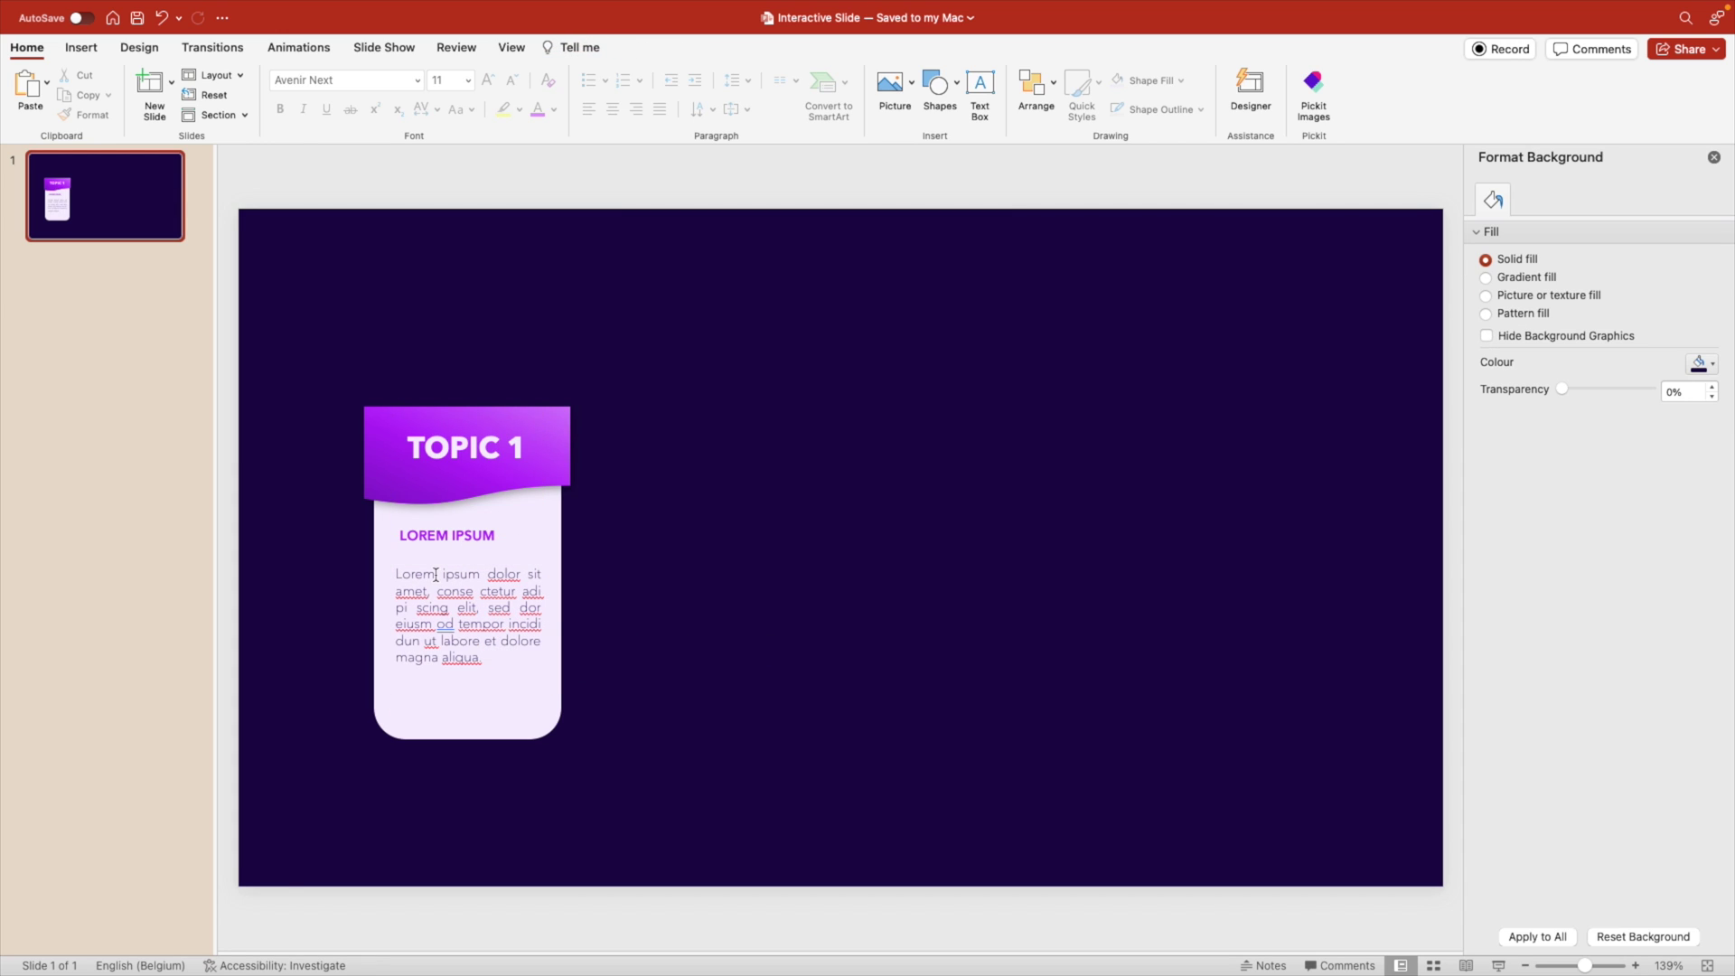
{"action": "left_click_drag", "start_coordinate": [497, 563], "coordinate": [499, 552]}
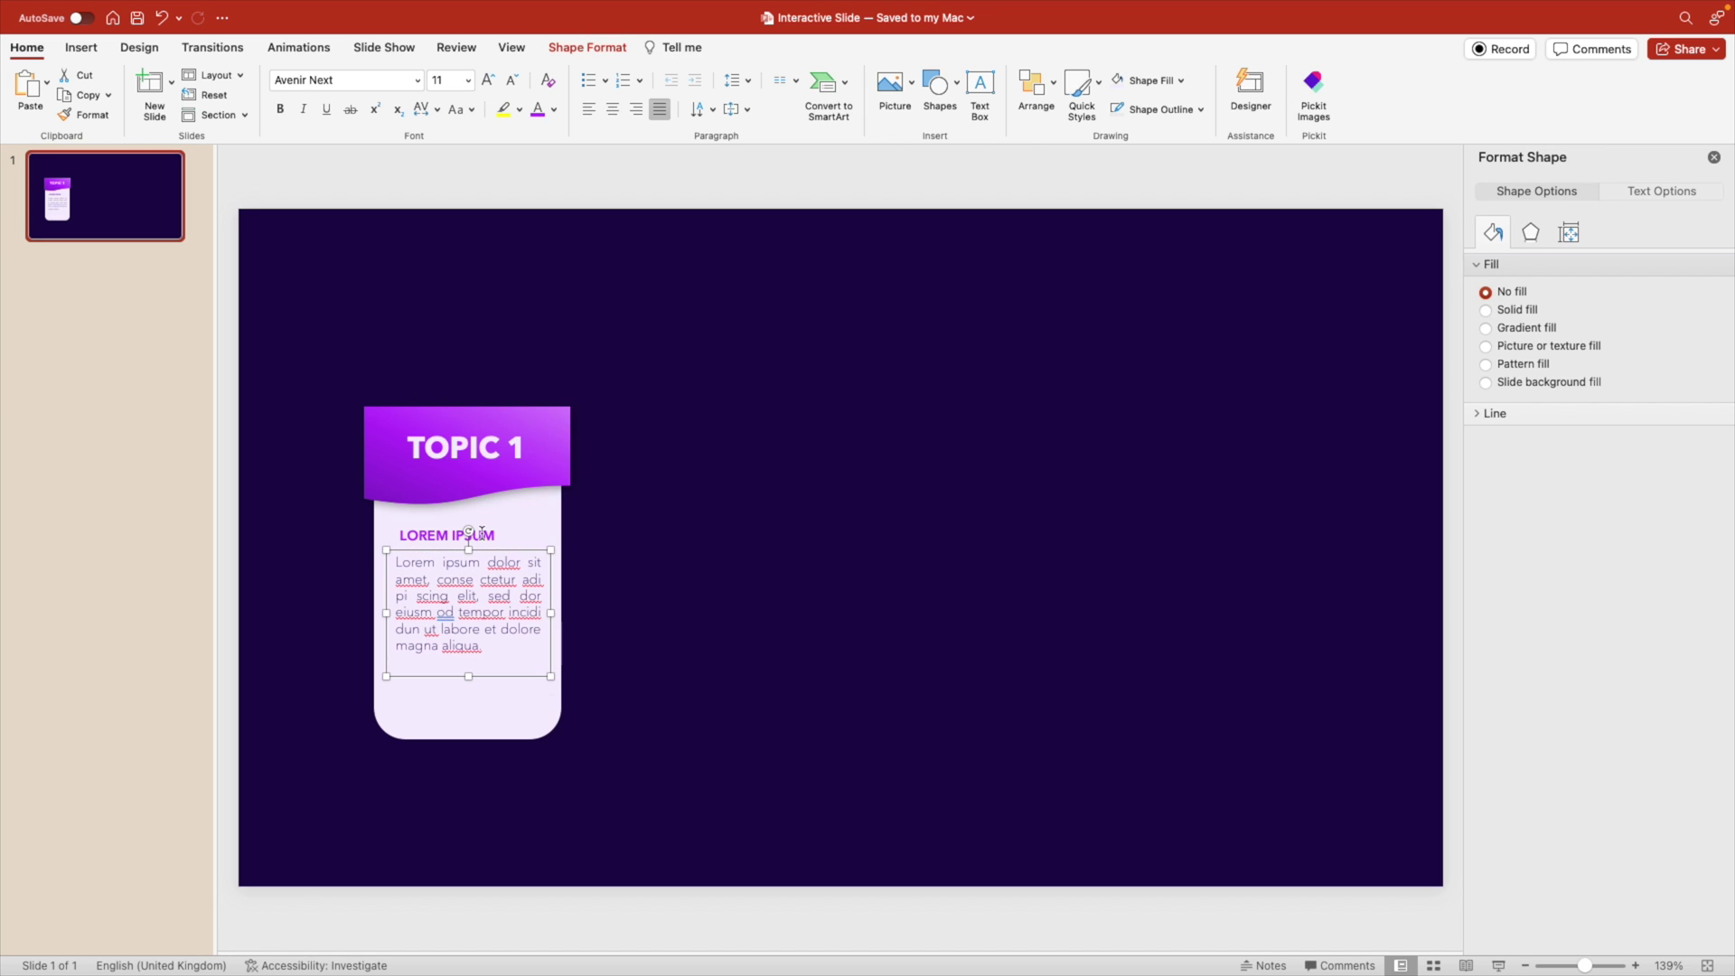
Align the left edges of the subheading and paragraph boxes.
{"action": "left_click", "coordinate": [498, 527]}
{"action": "left_click", "coordinate": [533, 587], "text": "shift"}
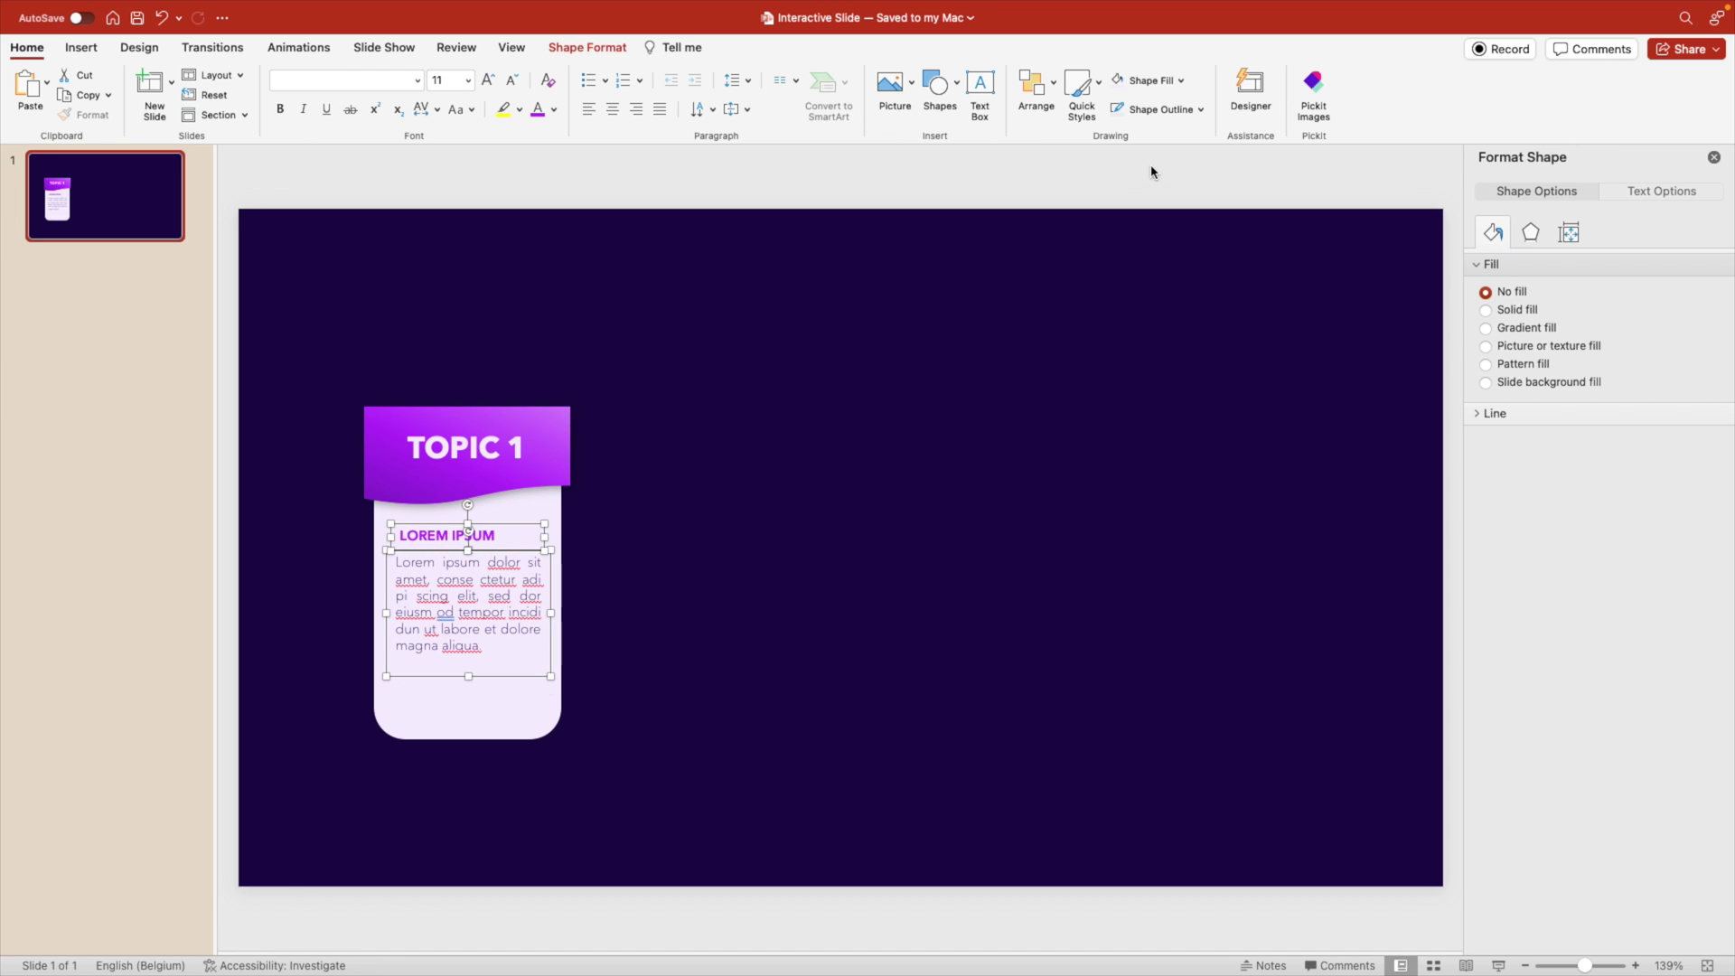
{"action": "left_click", "coordinate": [1035, 95]}
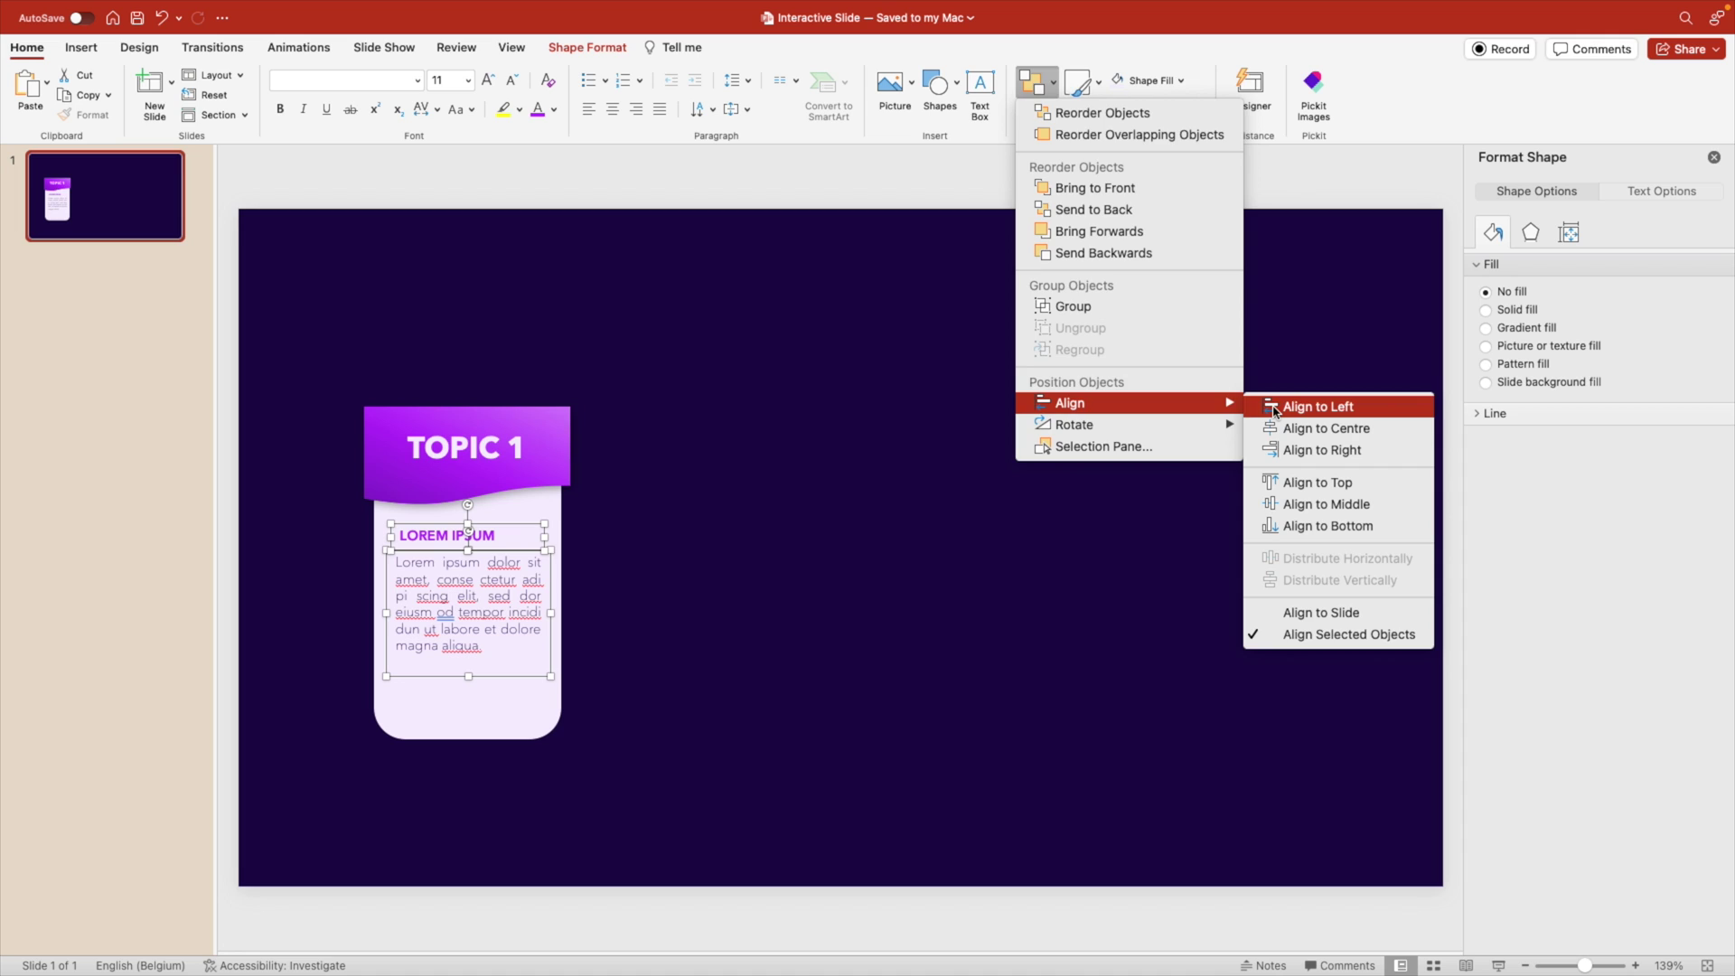
{"action": "left_click", "coordinate": [1271, 408]}
{"action": "left_click", "coordinate": [910, 500]}
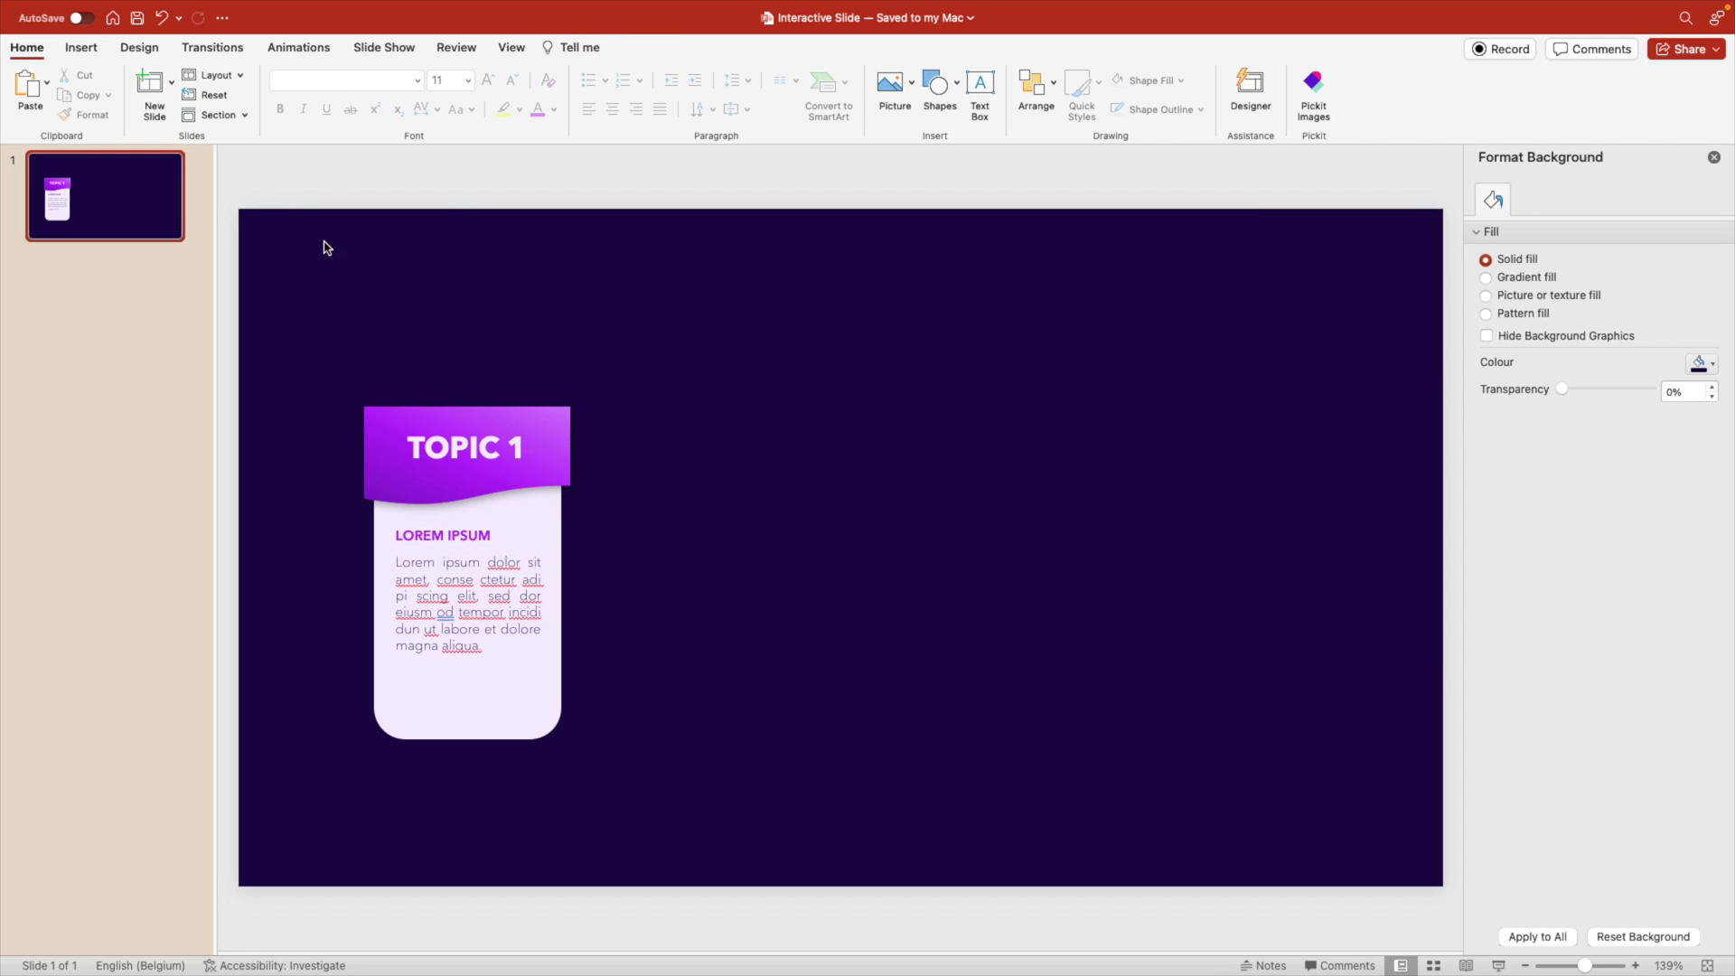
Insert several space icons, including an astronaut, from the stock icon library.
{"action": "left_click", "coordinate": [83, 50]}
{"action": "left_click", "coordinate": [477, 90]}
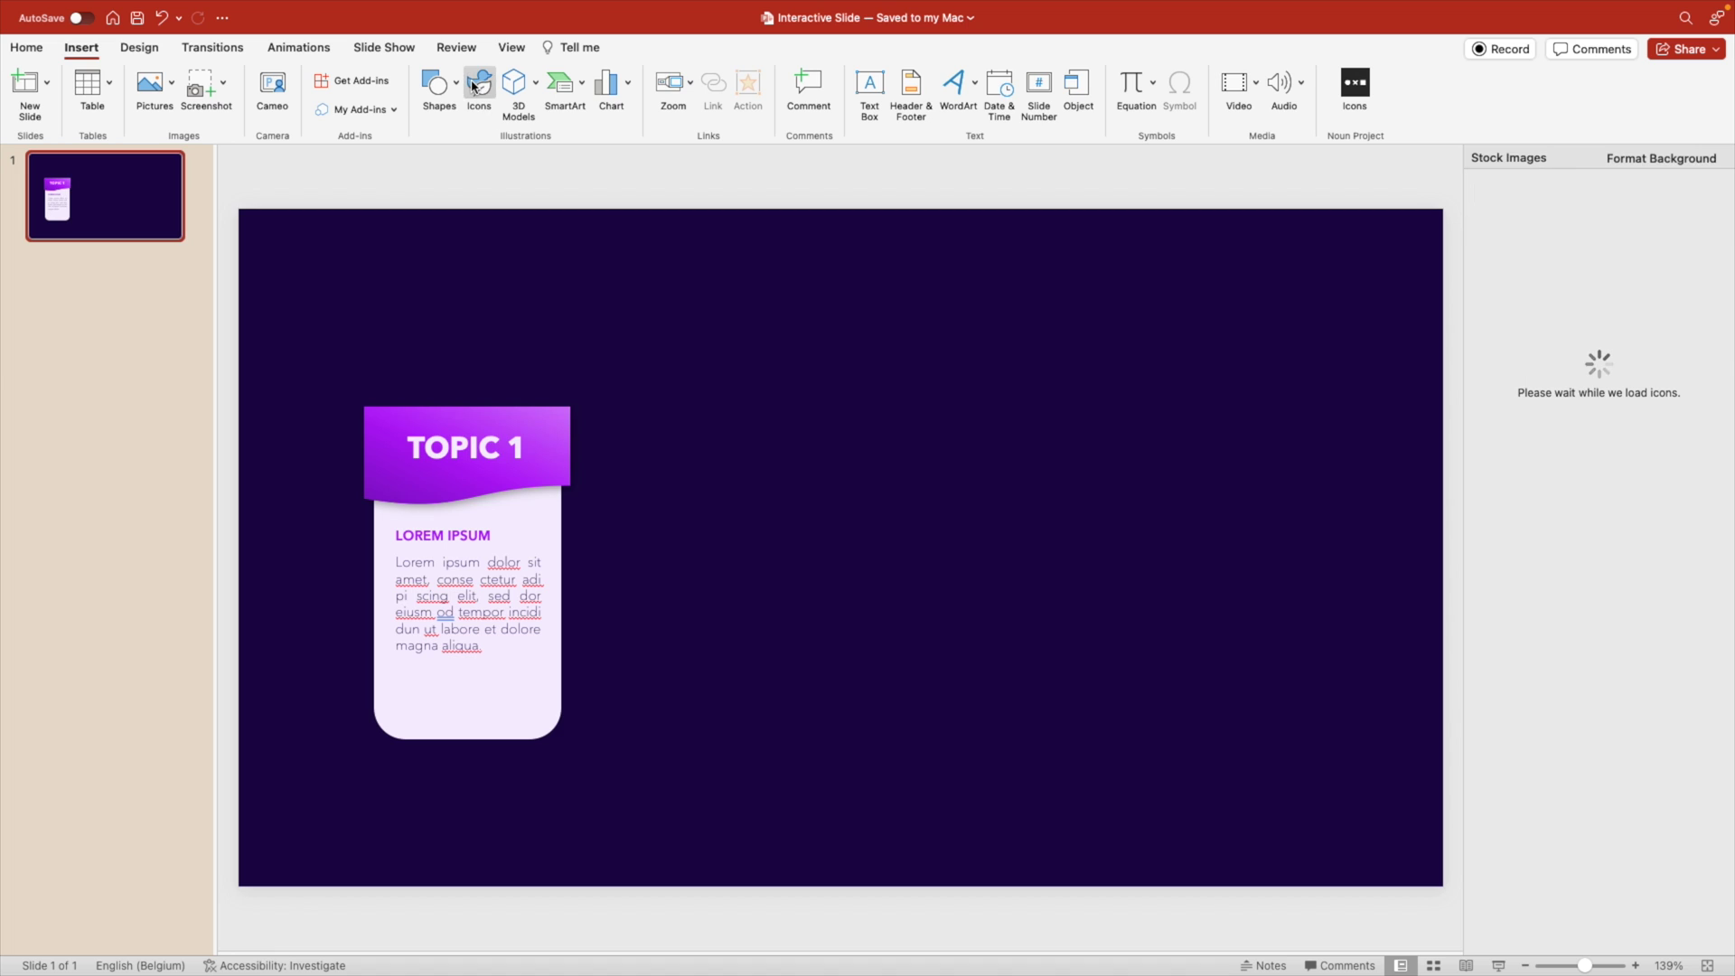
{"action": "left_click", "coordinate": [1571, 253]}
{"action": "type", "text": "space"}
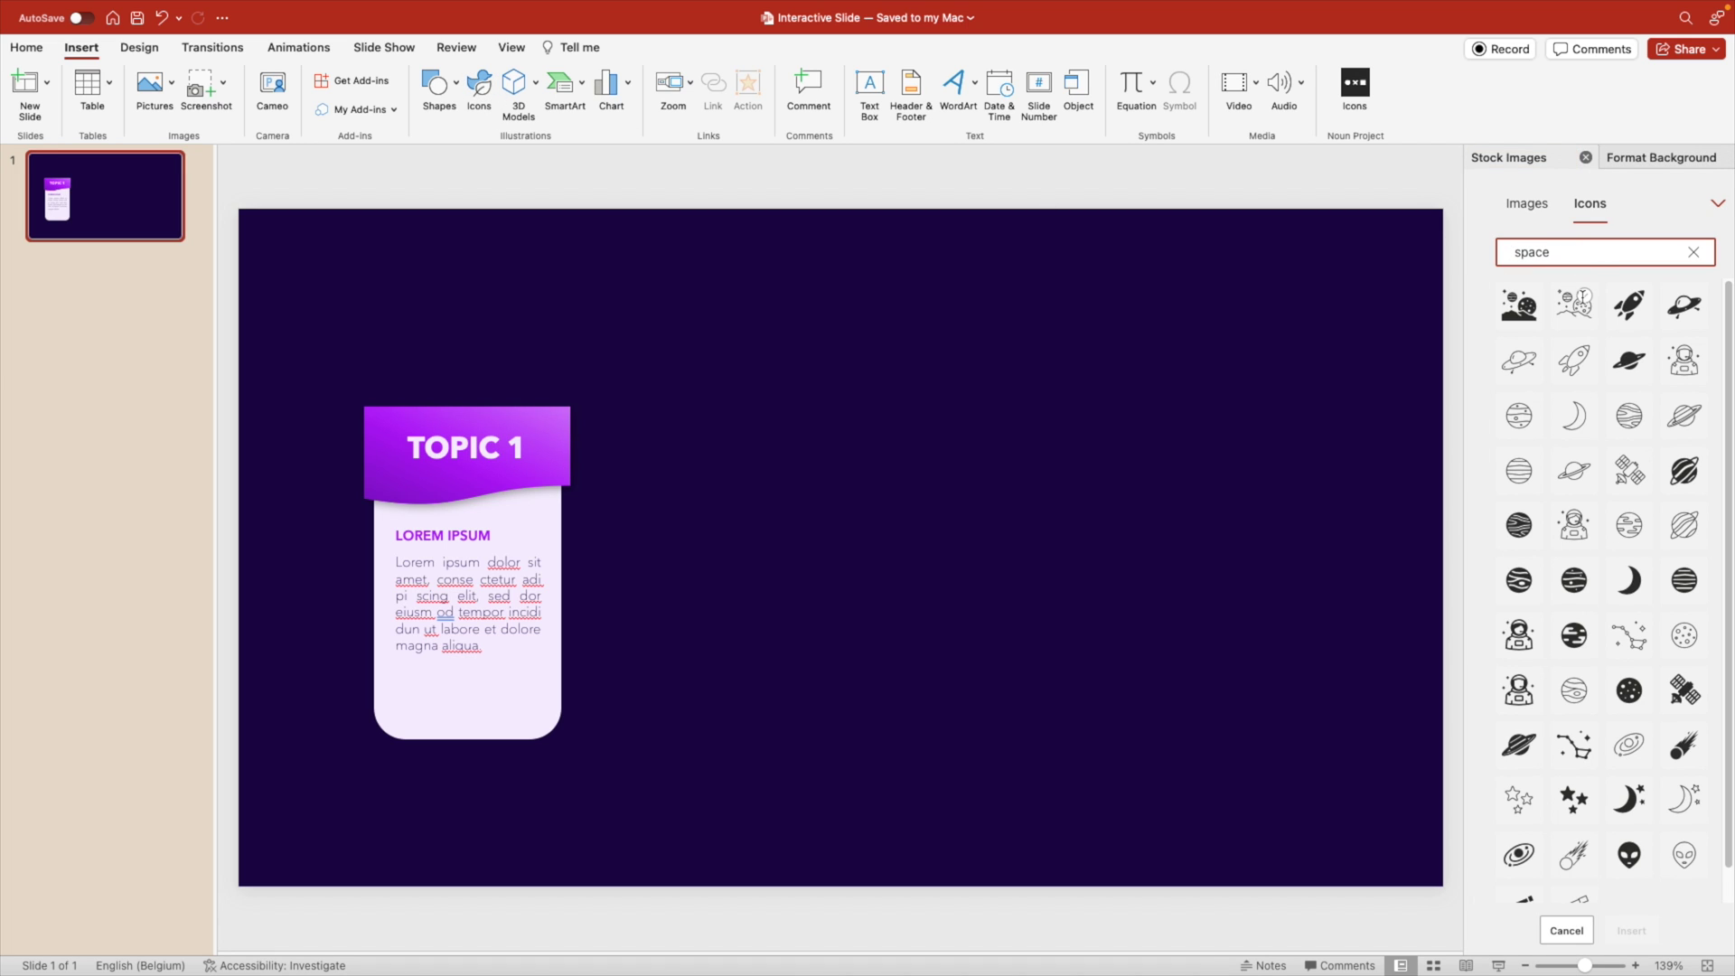
{"action": "left_click", "coordinate": [1574, 305]}
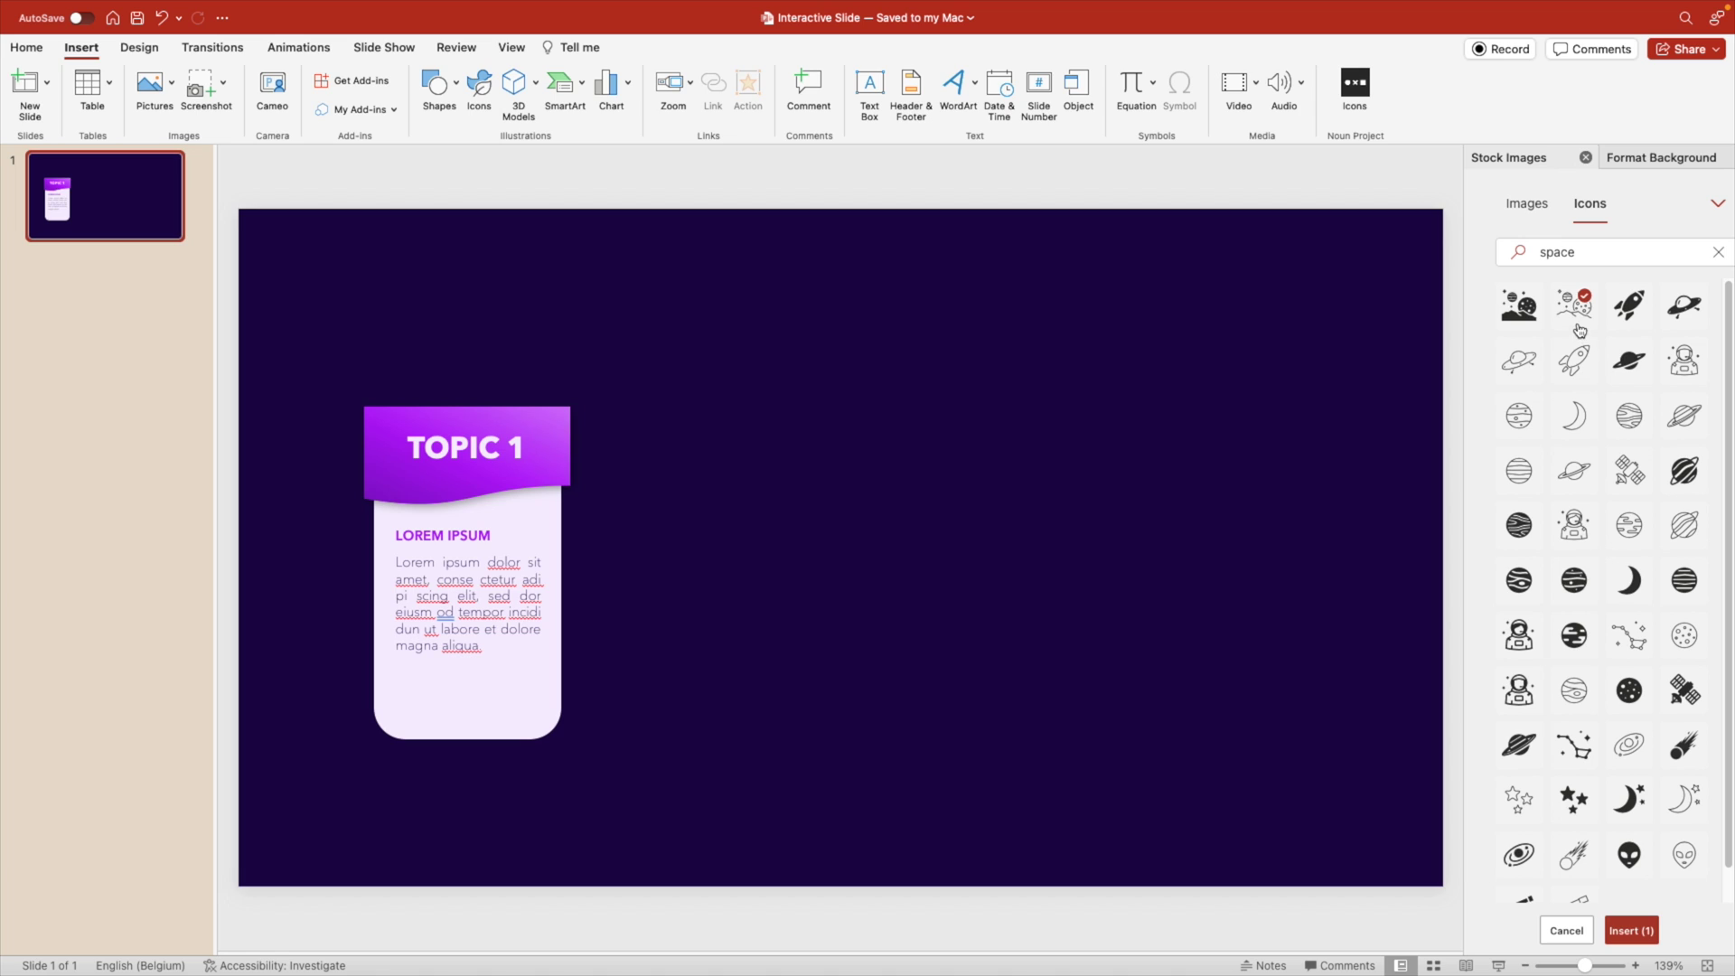
{"action": "left_click", "coordinate": [1685, 360]}
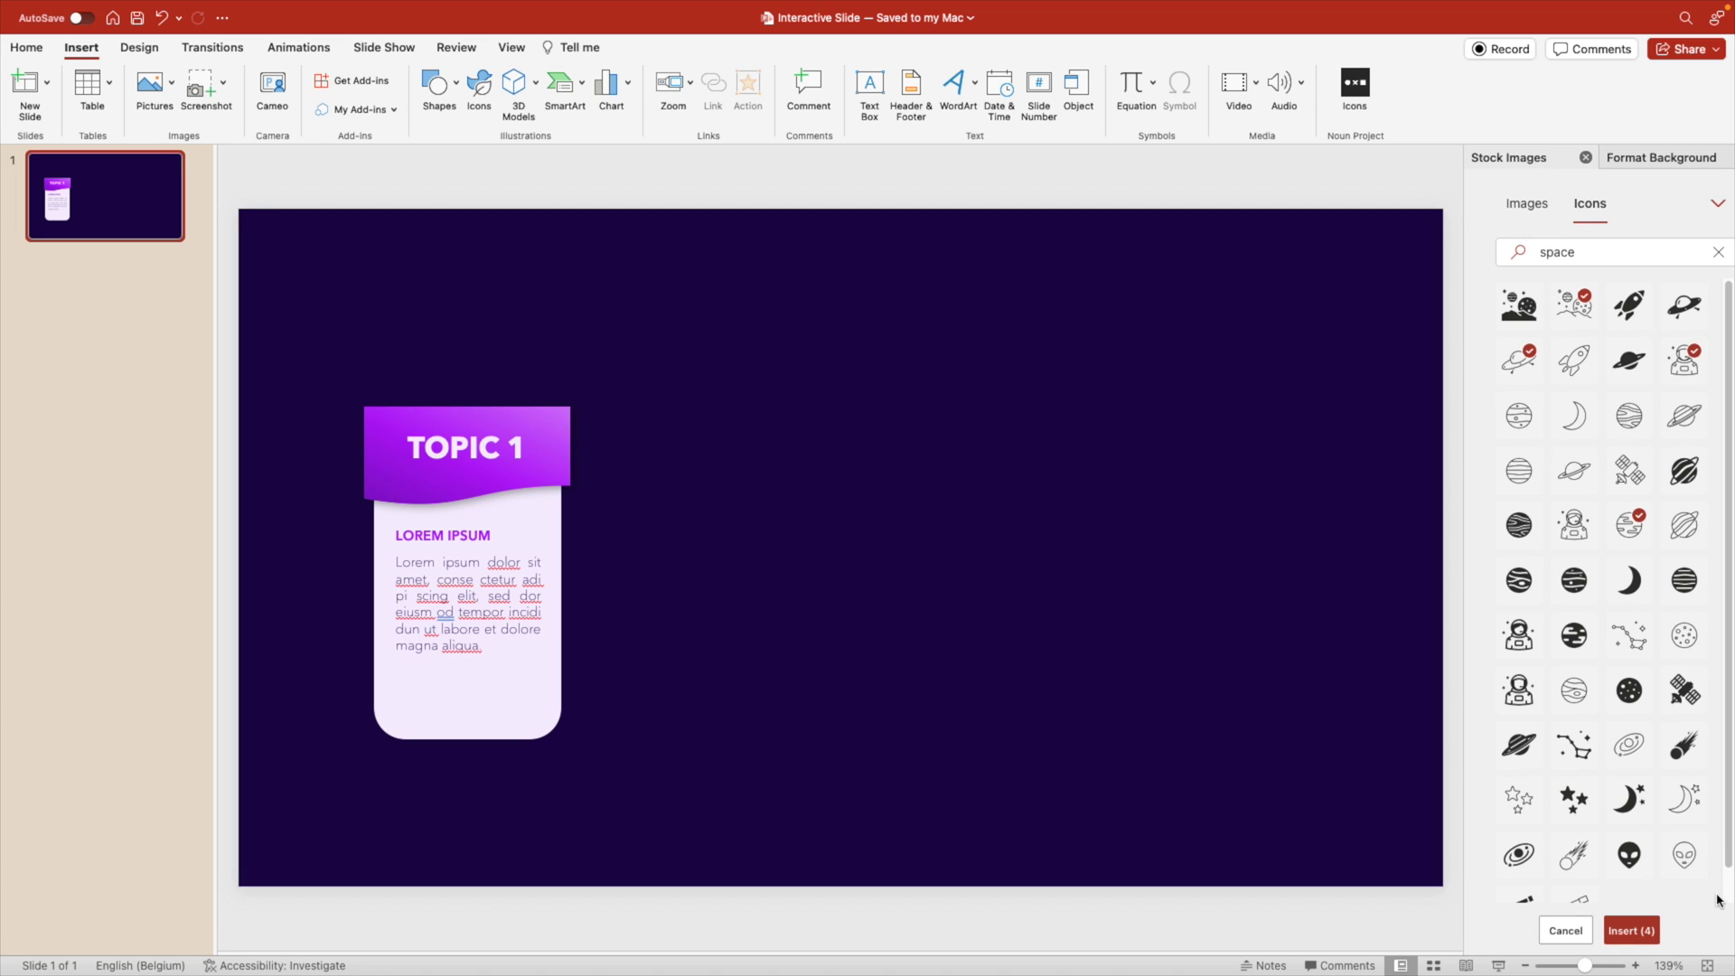
{"action": "left_click", "coordinate": [1632, 931]}
Place the planet icon at the bottom of the card and fill it purple.
{"action": "left_click_drag", "start_coordinate": [880, 603], "coordinate": [471, 709]}
{"action": "left_click", "coordinate": [608, 396]}
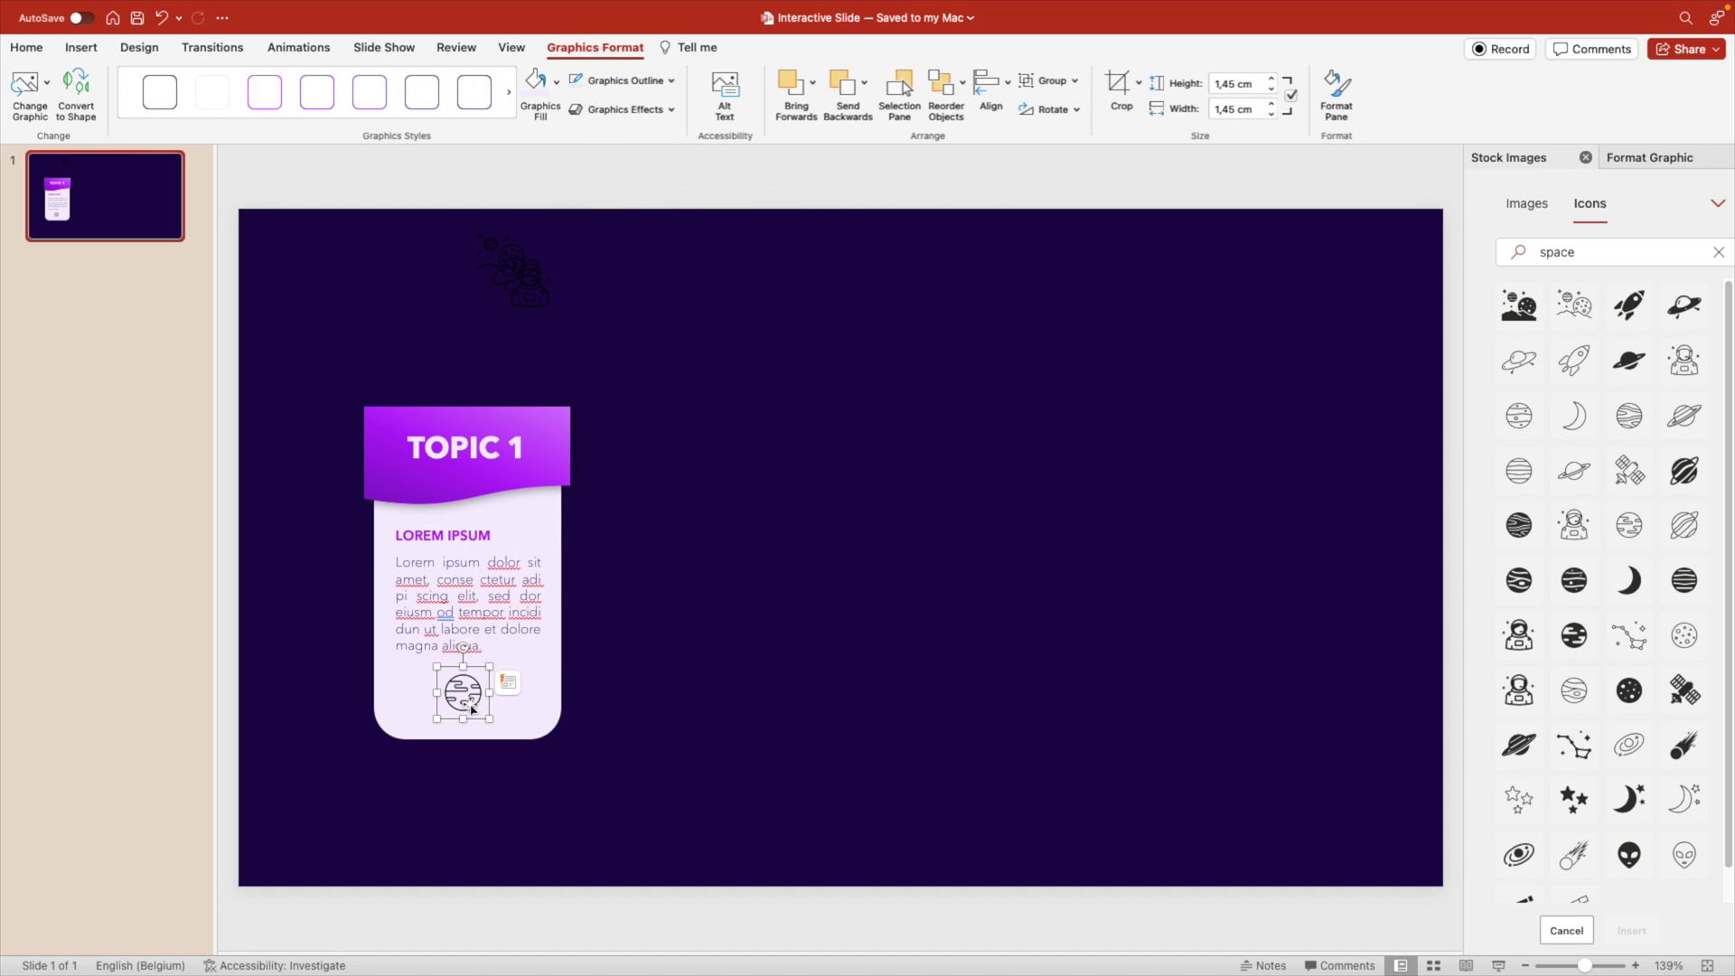
{"action": "left_click", "coordinate": [557, 81]}
{"action": "left_click", "coordinate": [614, 169]}
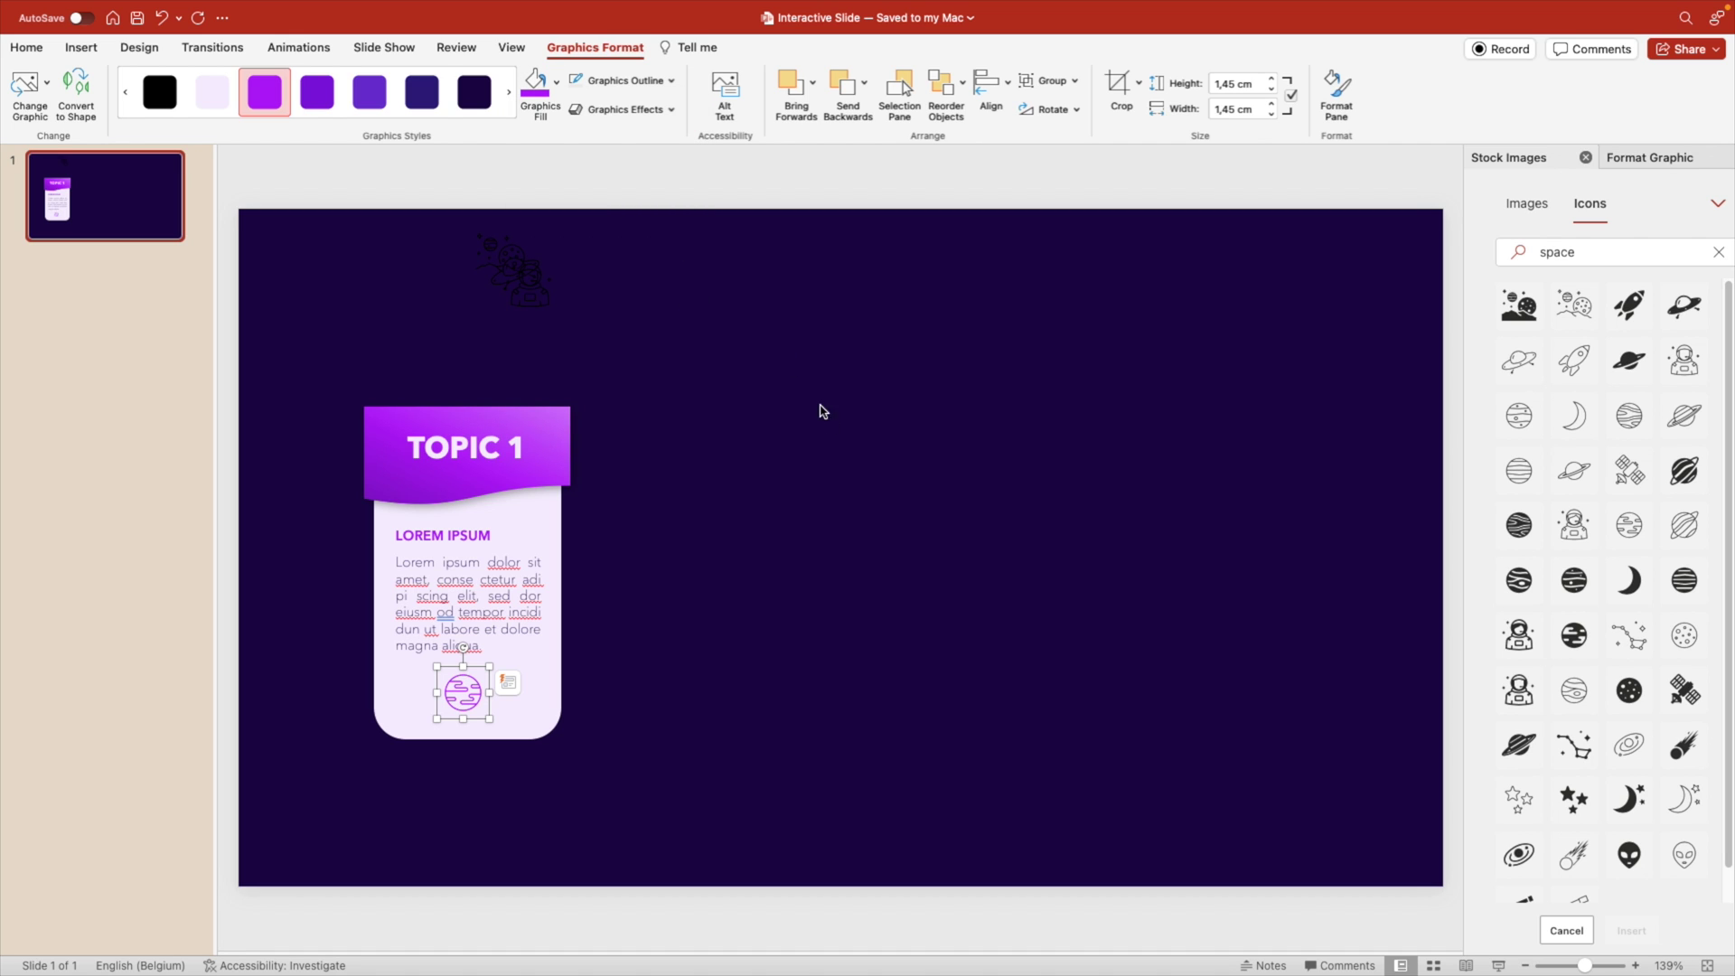
Group all parts of the Topic 1 card into one object.
{"action": "left_click", "coordinate": [737, 586]}
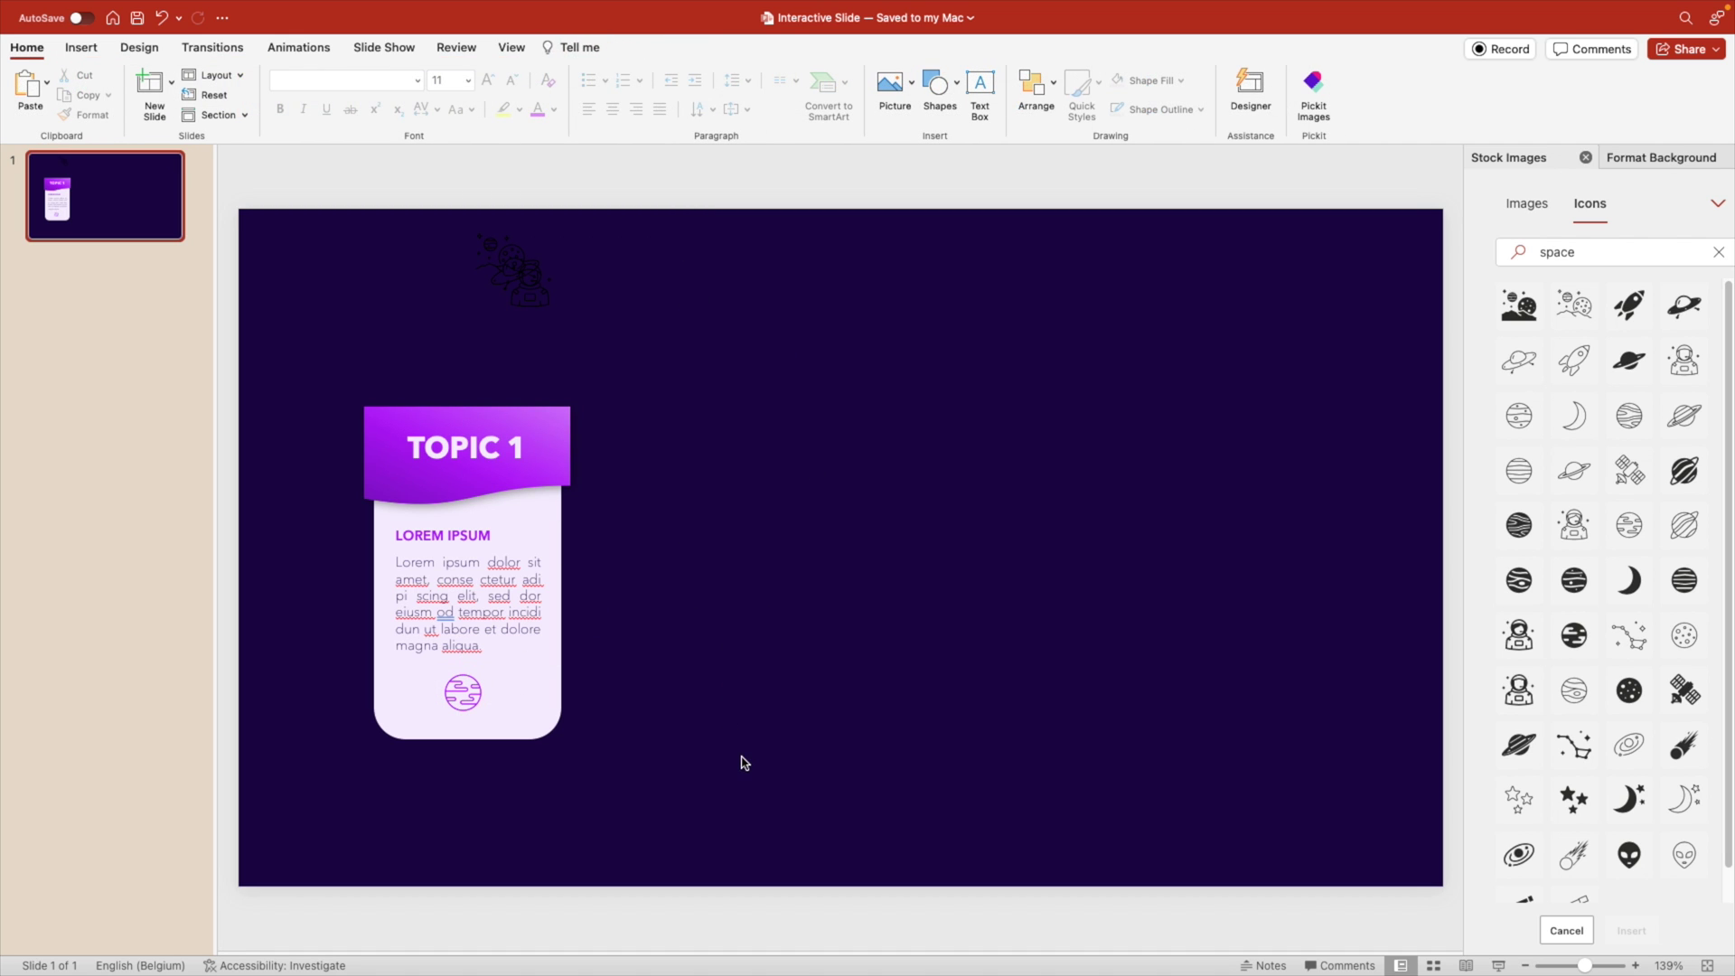
{"action": "left_click_drag", "start_coordinate": [715, 799], "coordinate": [295, 418]}
{"action": "right_click", "coordinate": [433, 417]}
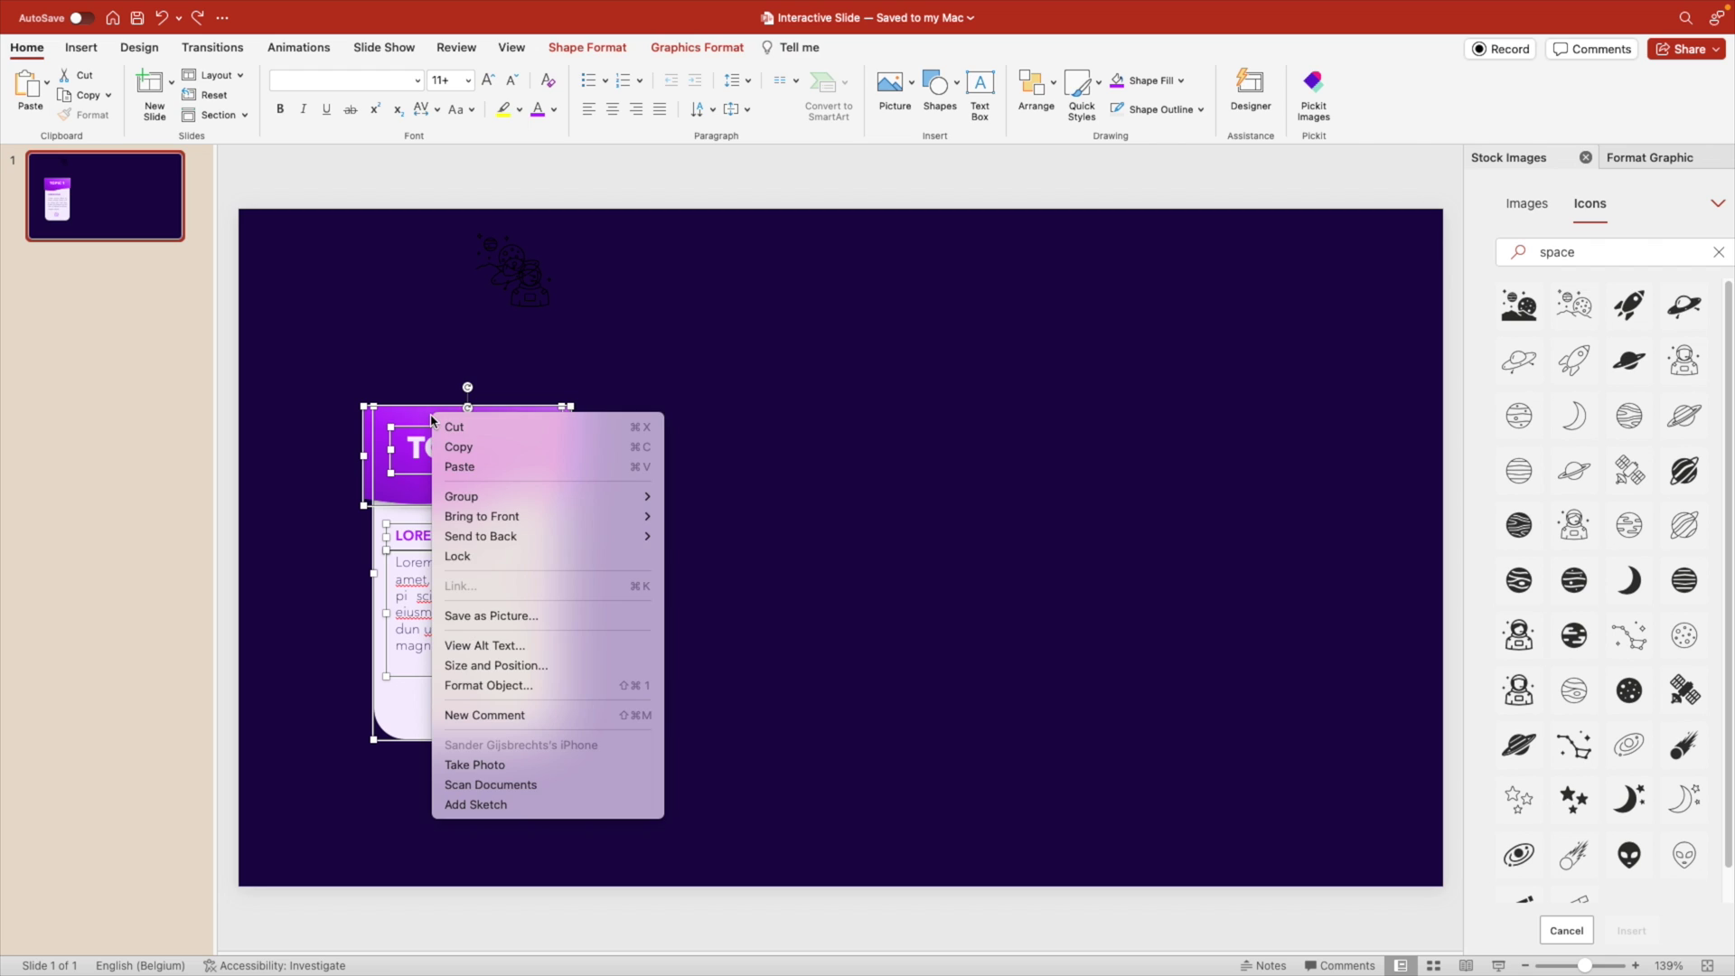
{"action": "mouse_move", "coordinate": [530, 497]}
{"action": "left_click", "coordinate": [689, 496]}
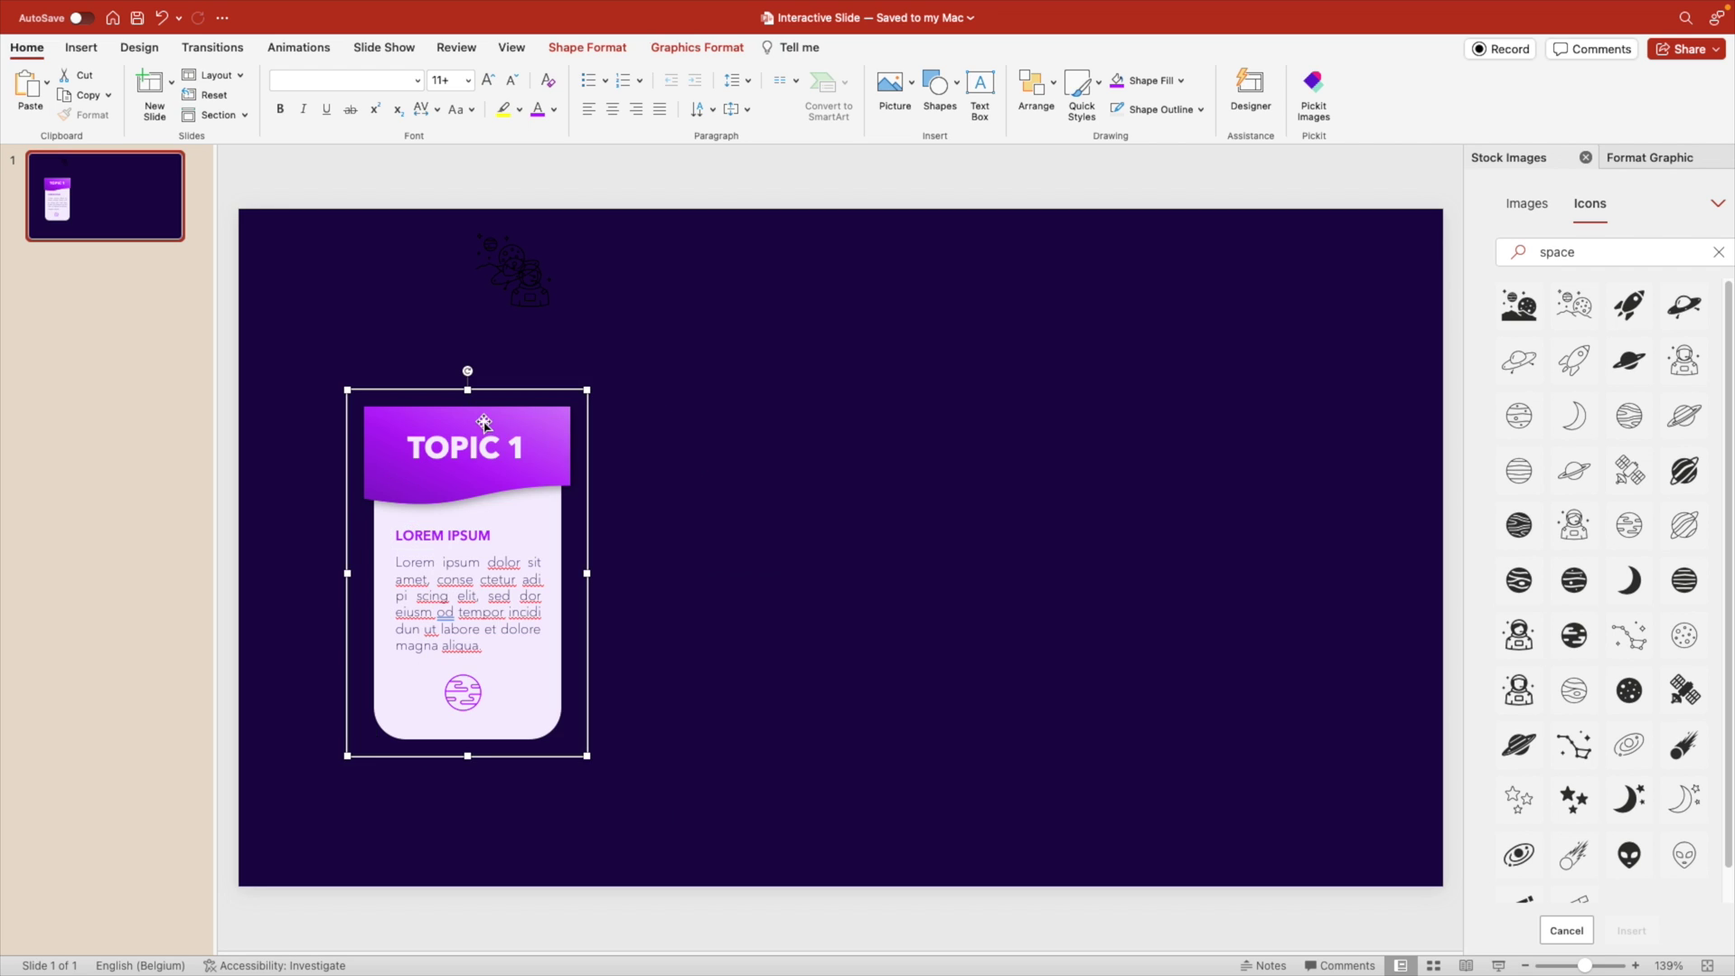
Duplicate the card into four copies and distribute them horizontally.
{"action": "left_click_drag", "start_coordinate": [486, 421], "coordinate": [1220, 414]}
{"action": "left_click", "coordinate": [1010, 441], "text": "shift"}
{"action": "left_click", "coordinate": [760, 462], "text": "shift"}
{"action": "left_click", "coordinate": [522, 461], "text": "shift"}
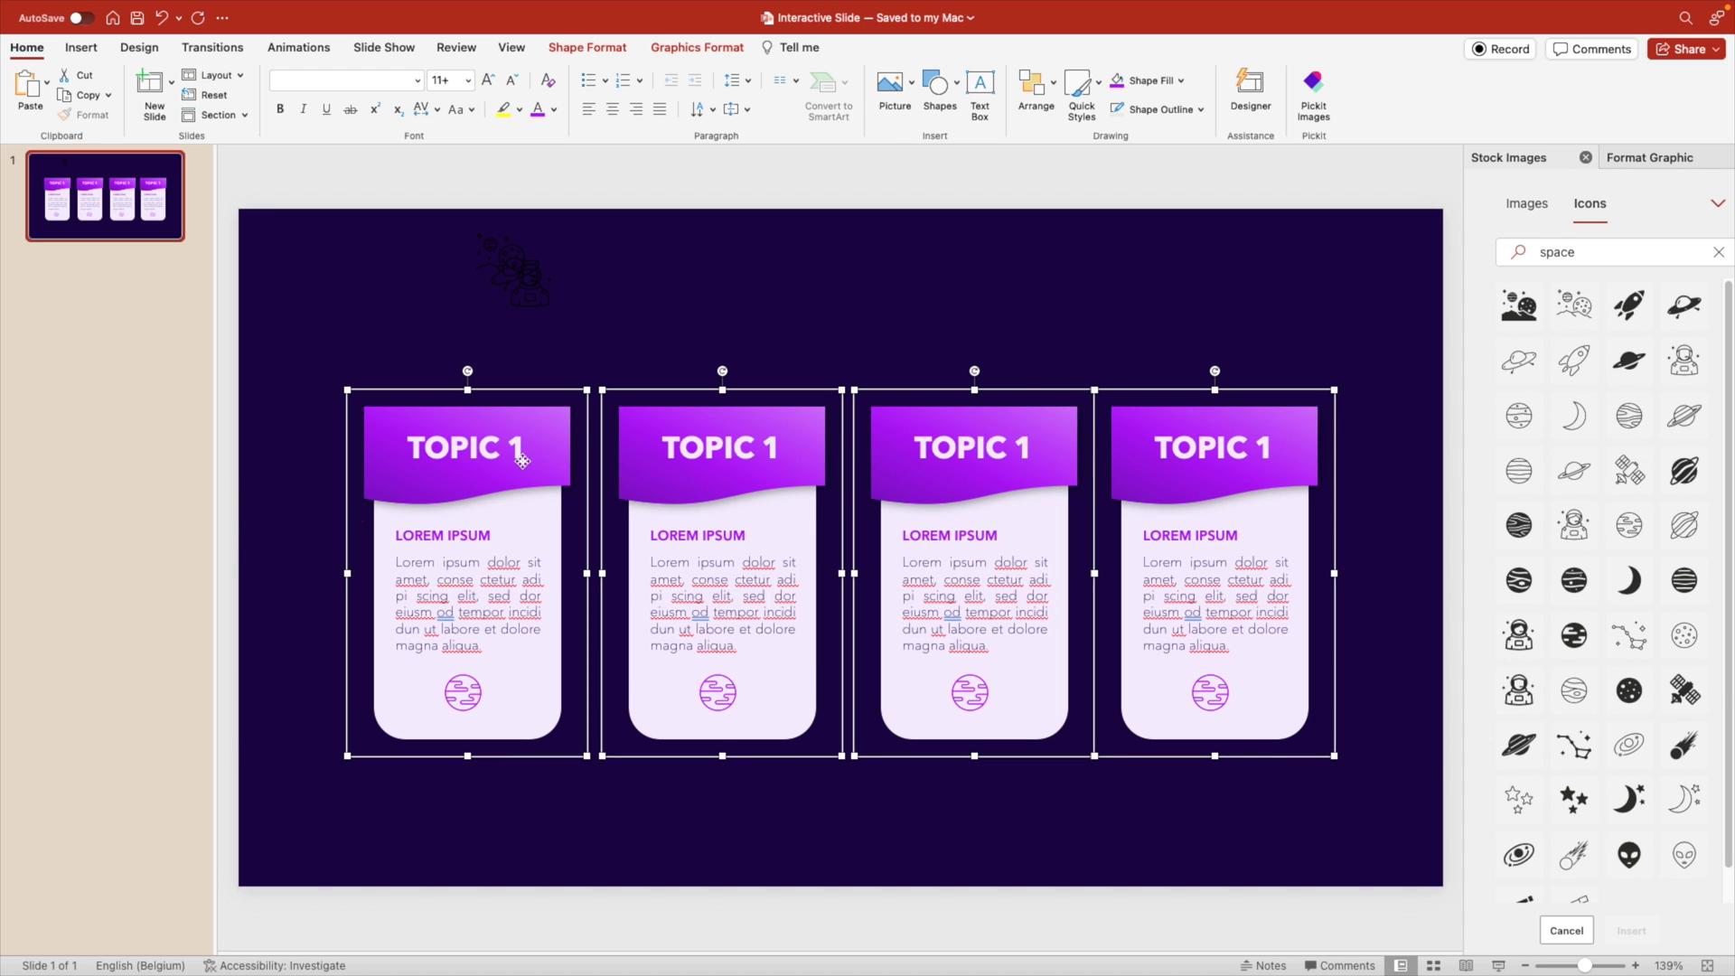
{"action": "left_click", "coordinate": [1035, 85]}
{"action": "mouse_move", "coordinate": [1211, 403]}
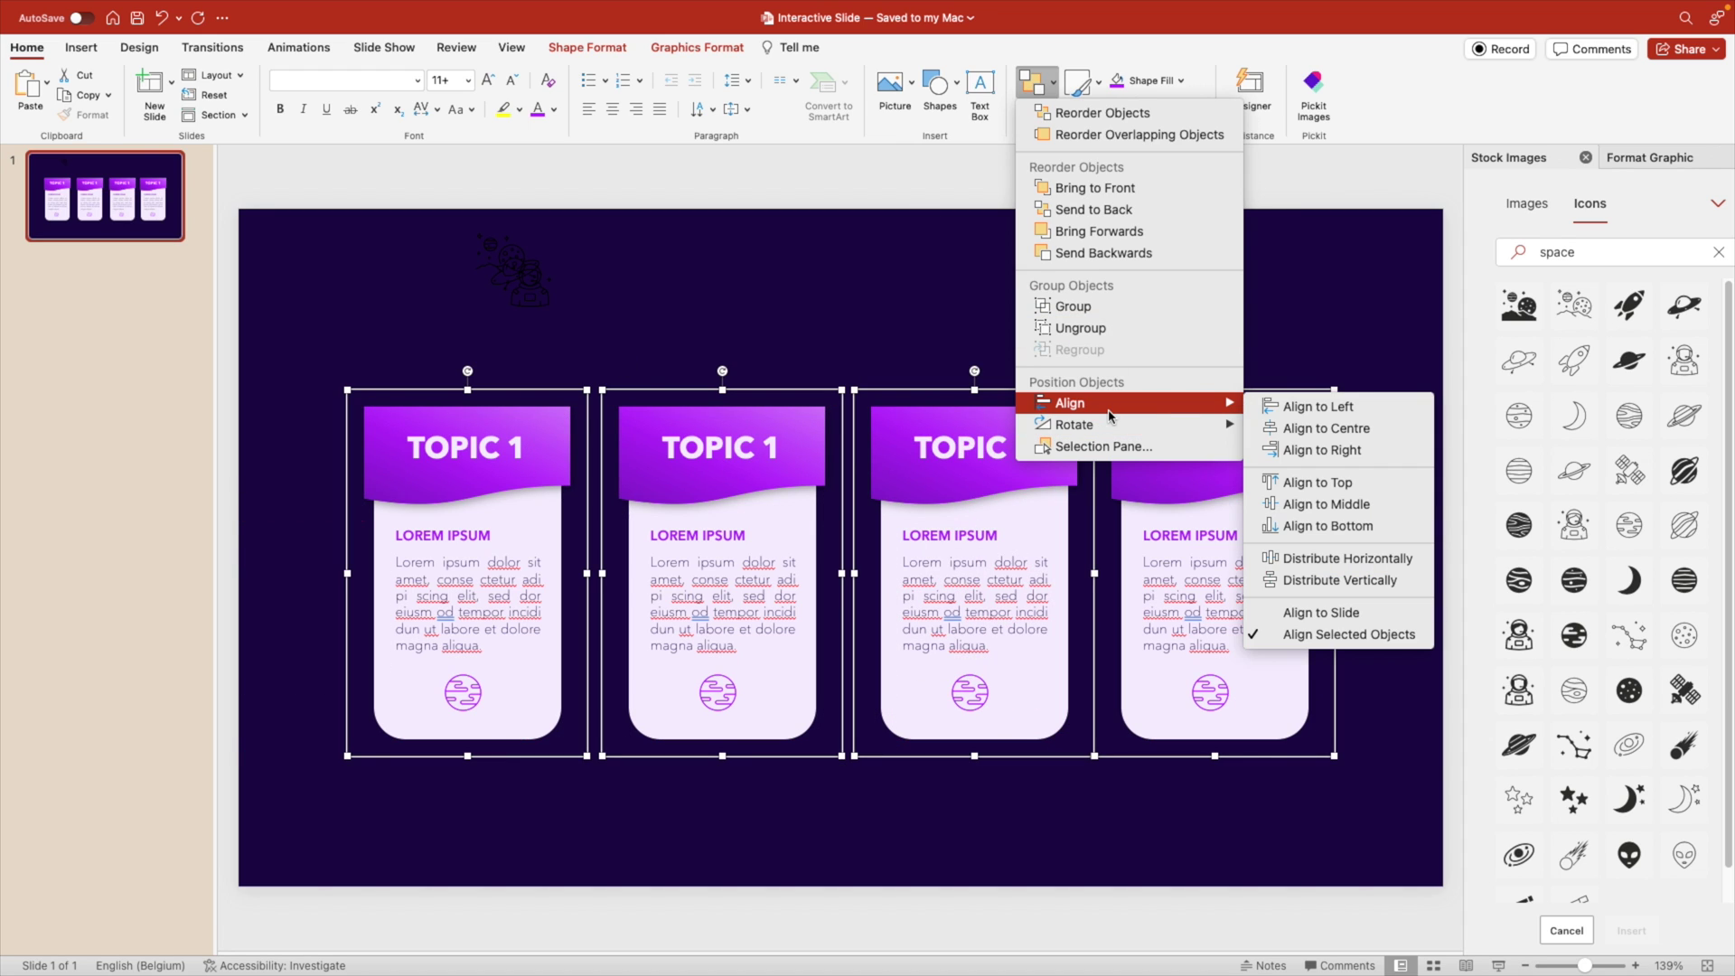
{"action": "left_click", "coordinate": [1320, 558]}
Select all four cards together.
{"action": "left_click", "coordinate": [1211, 542]}
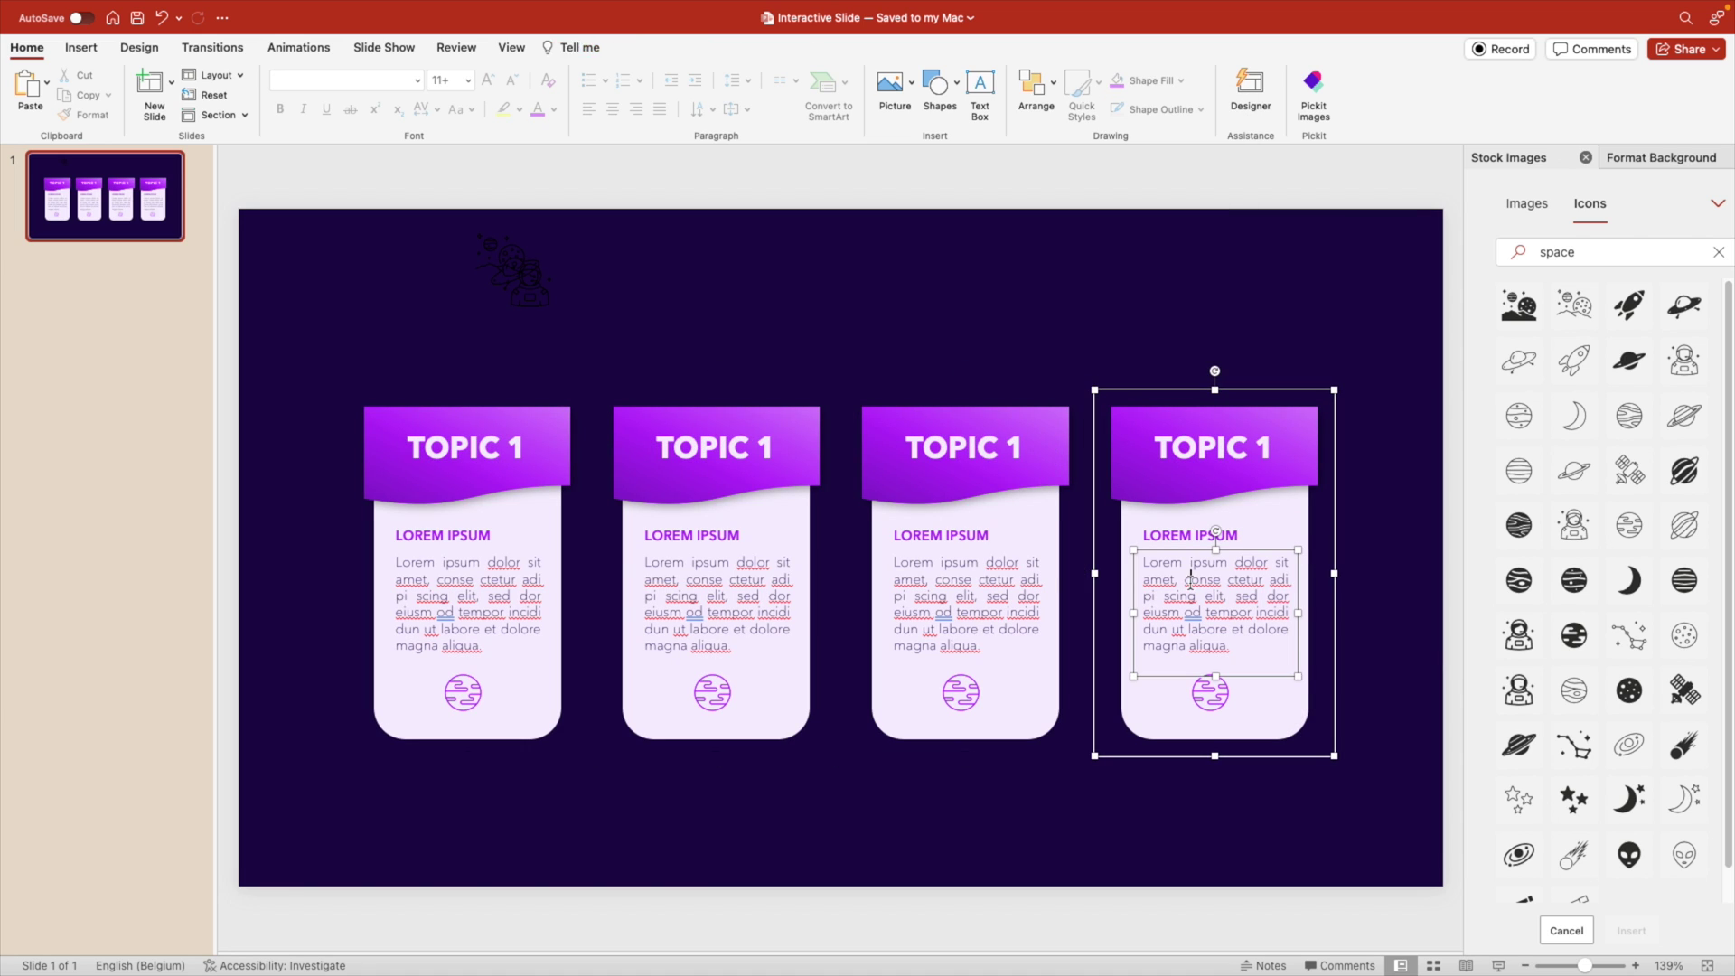
{"action": "left_click", "coordinate": [960, 588], "text": "shift"}
{"action": "left_click", "coordinate": [713, 592], "text": "shift"}
{"action": "left_click", "coordinate": [498, 610], "text": "shift"}
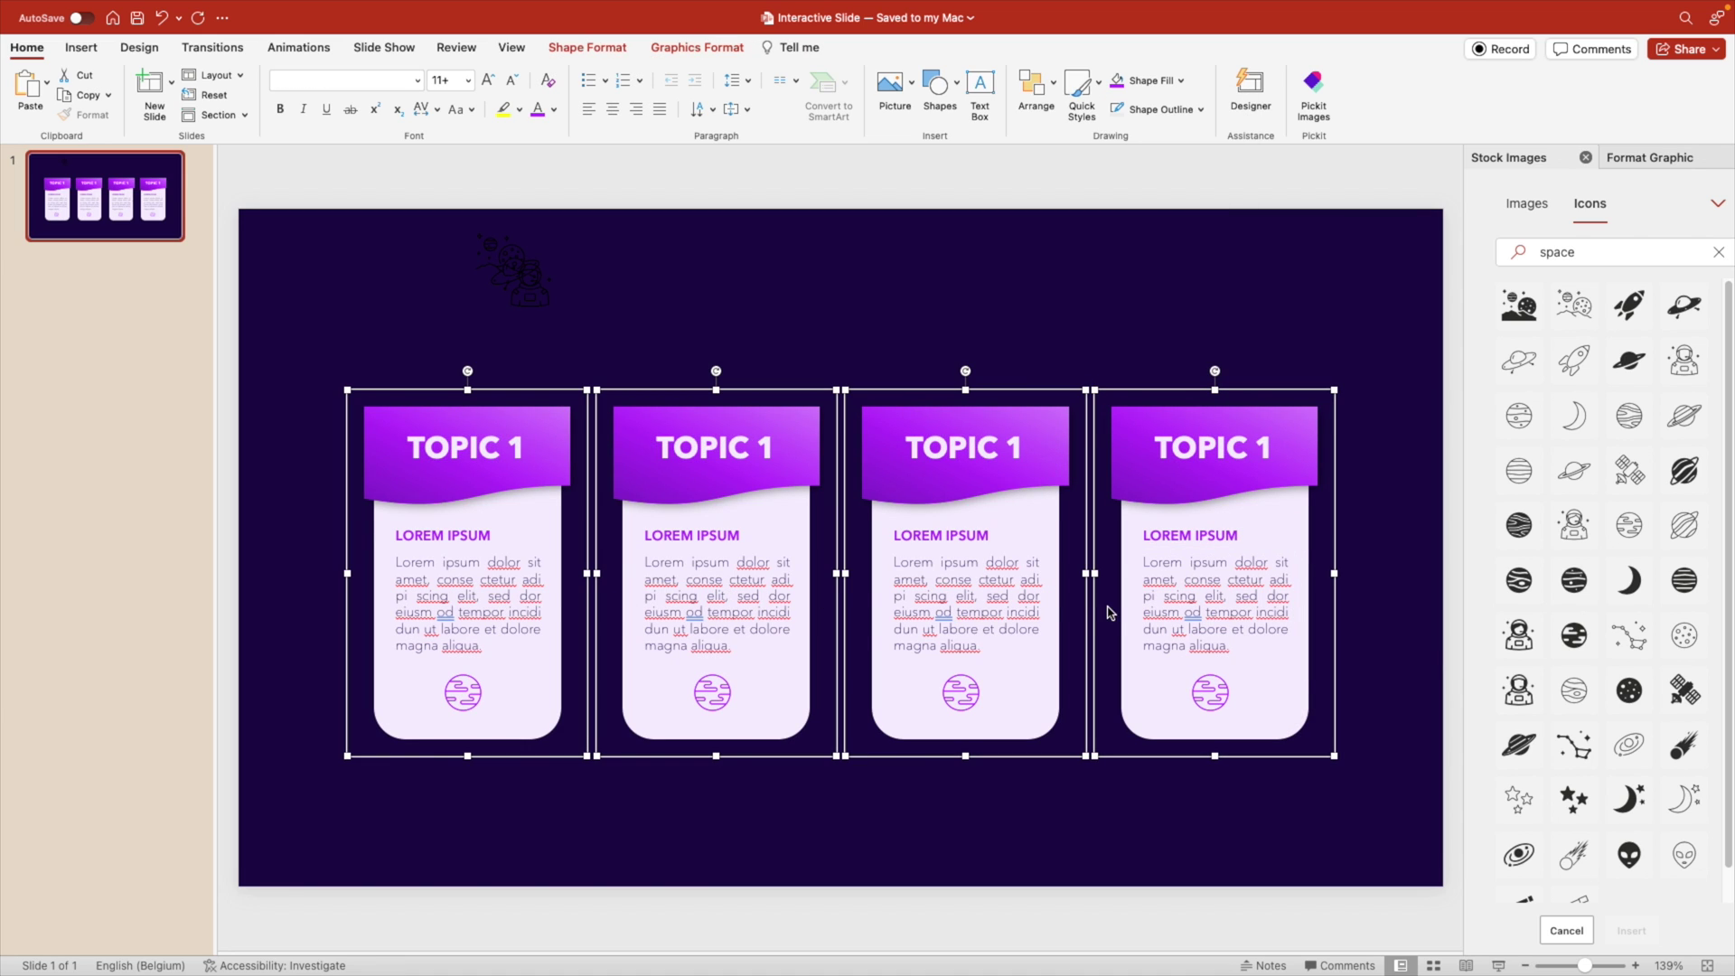
Ungroup the four cards and delete the duplicate planet icons from cards two to four.
{"action": "right_click", "coordinate": [913, 414]}
{"action": "mouse_move", "coordinate": [998, 493]}
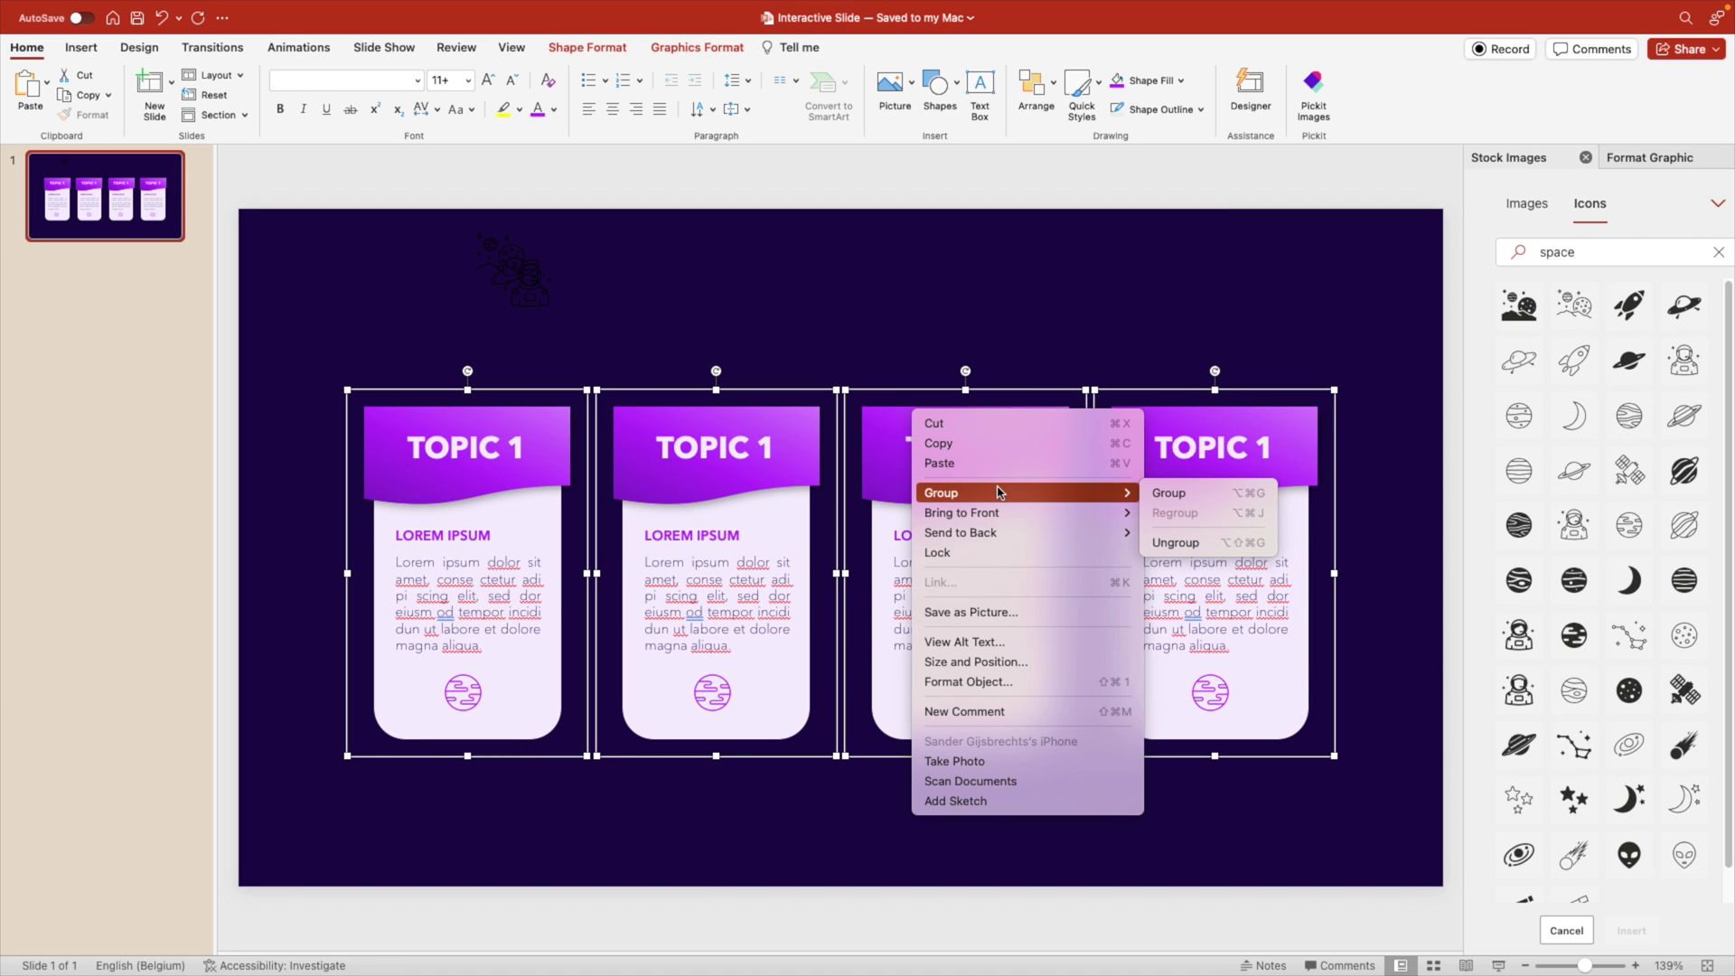
{"action": "left_click", "coordinate": [1184, 543]}
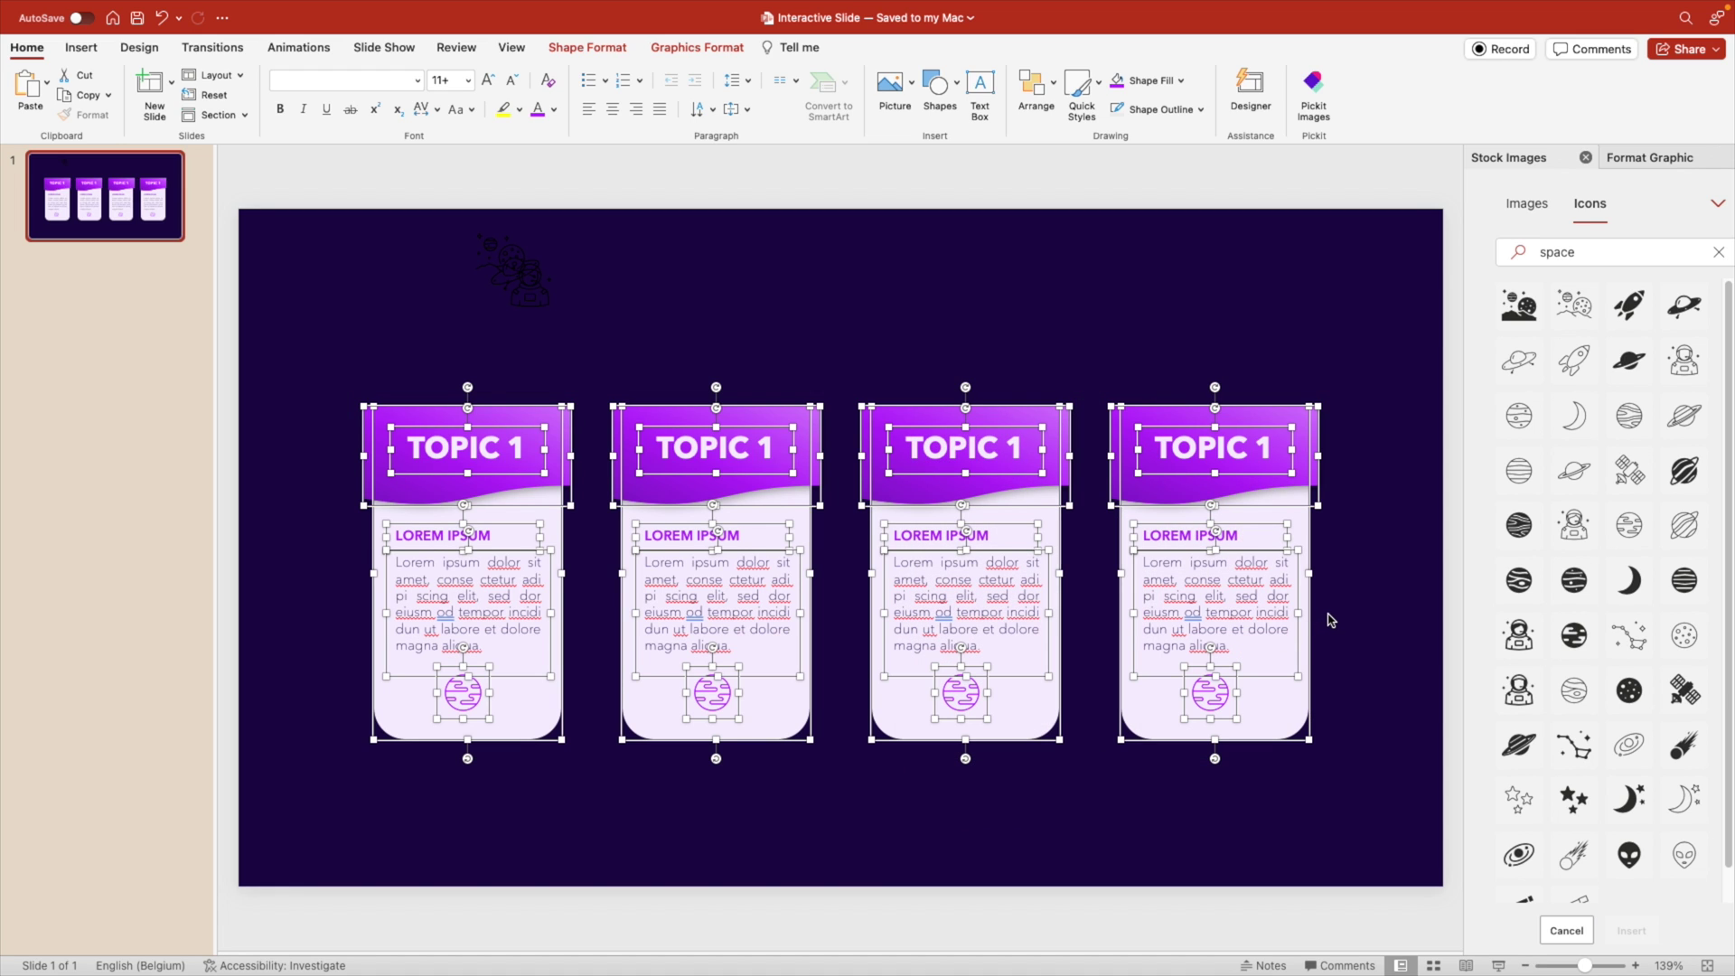
{"action": "left_click_drag", "start_coordinate": [1333, 775], "coordinate": [638, 643]}
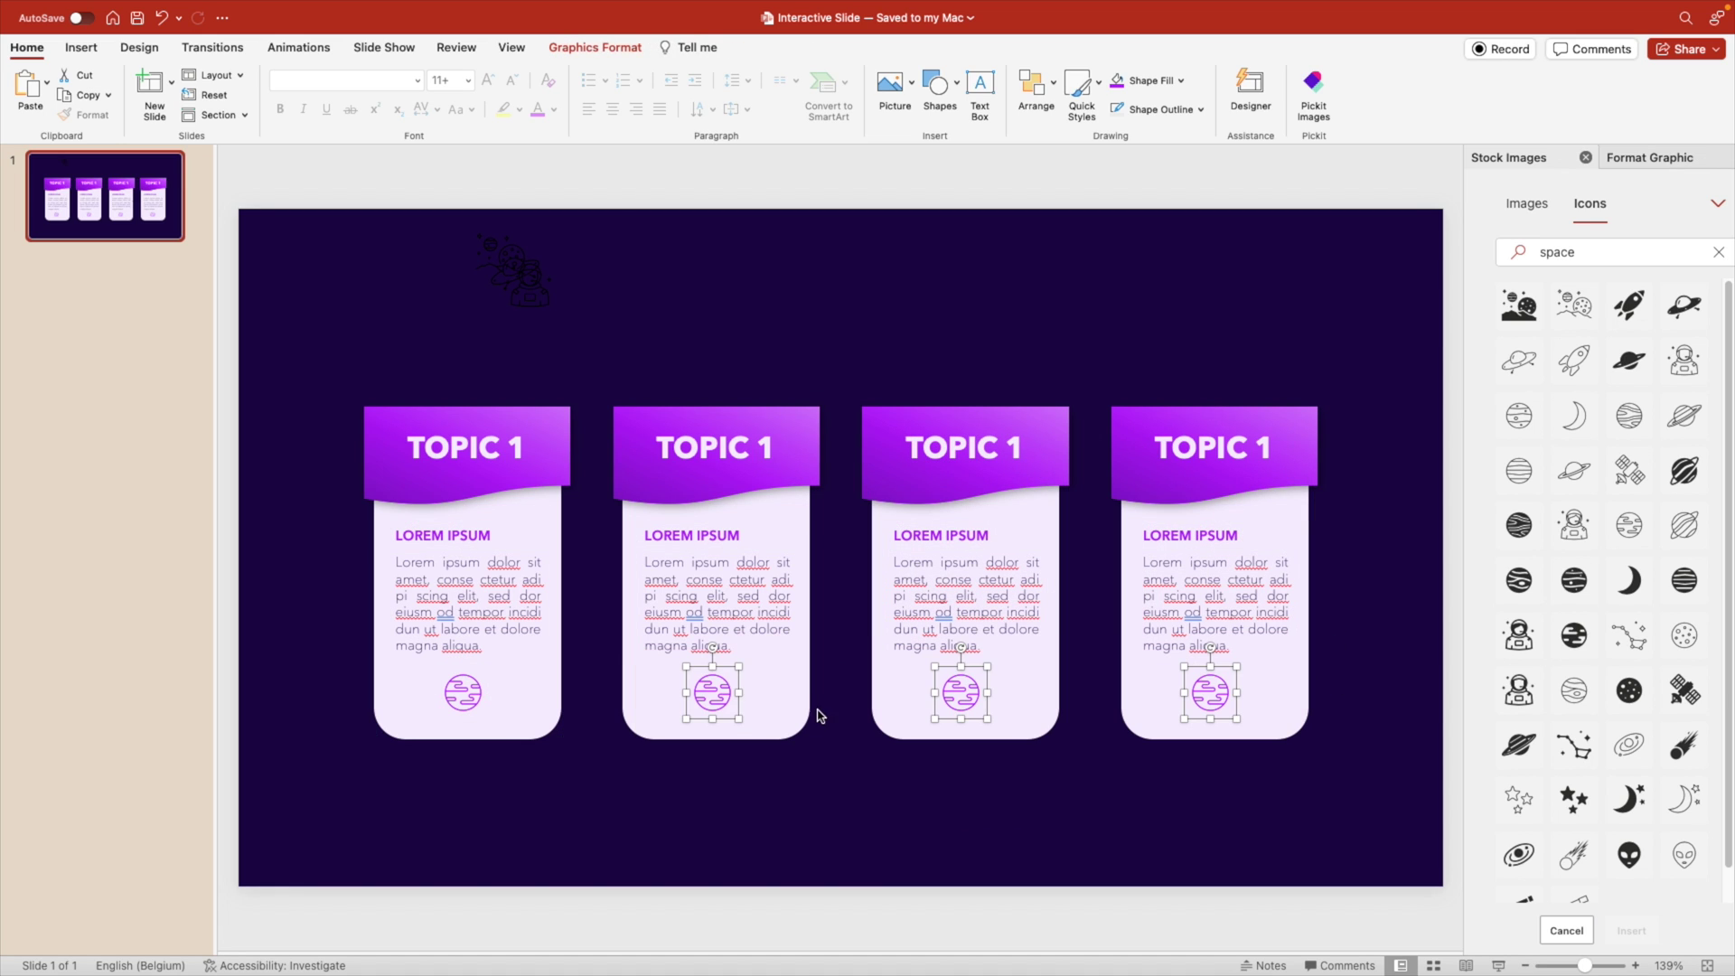
{"action": "key", "text": "Delete"}
{"action": "left_click_drag", "start_coordinate": [545, 325], "coordinate": [728, 713]}
{"action": "key", "text": "super+z"}
Bring the space icon set to front and place the astronaut, ringed planet and astronaut-with-moon on cards two to four.
{"action": "left_click_drag", "start_coordinate": [701, 356], "coordinate": [425, 221]}
{"action": "right_click", "coordinate": [512, 257]}
{"action": "mouse_move", "coordinate": [741, 465]}
{"action": "left_click", "coordinate": [796, 458]}
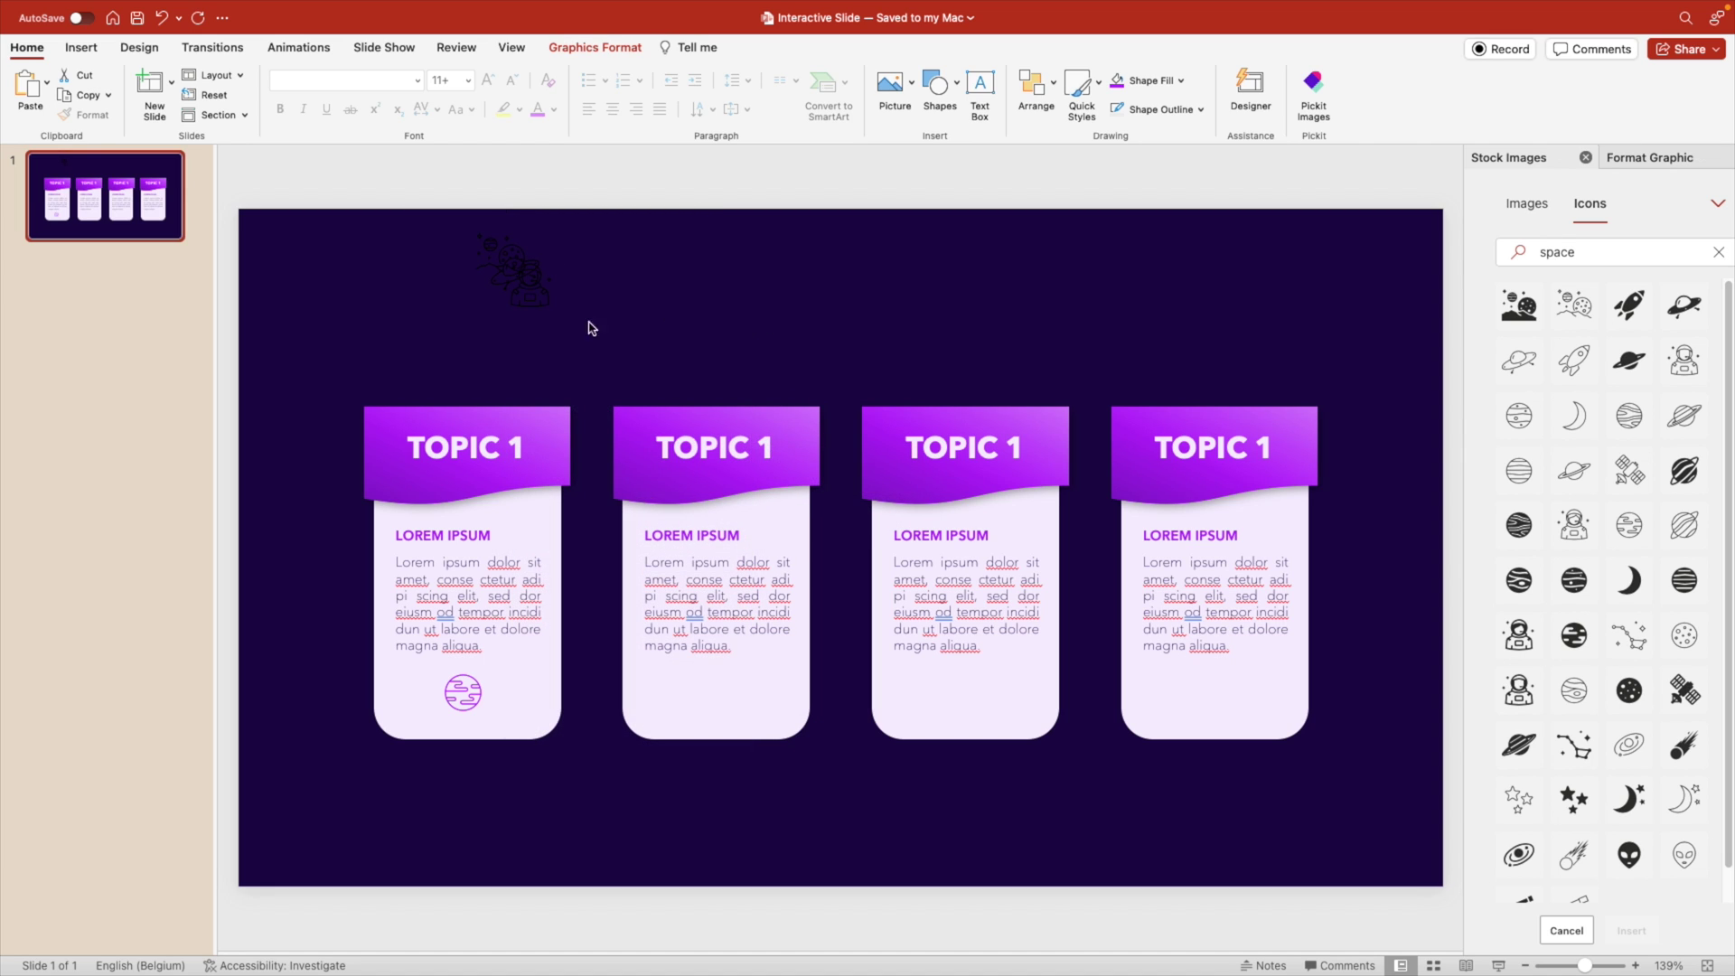
{"action": "left_click", "coordinate": [533, 303]}
{"action": "left_click", "coordinate": [712, 713]}
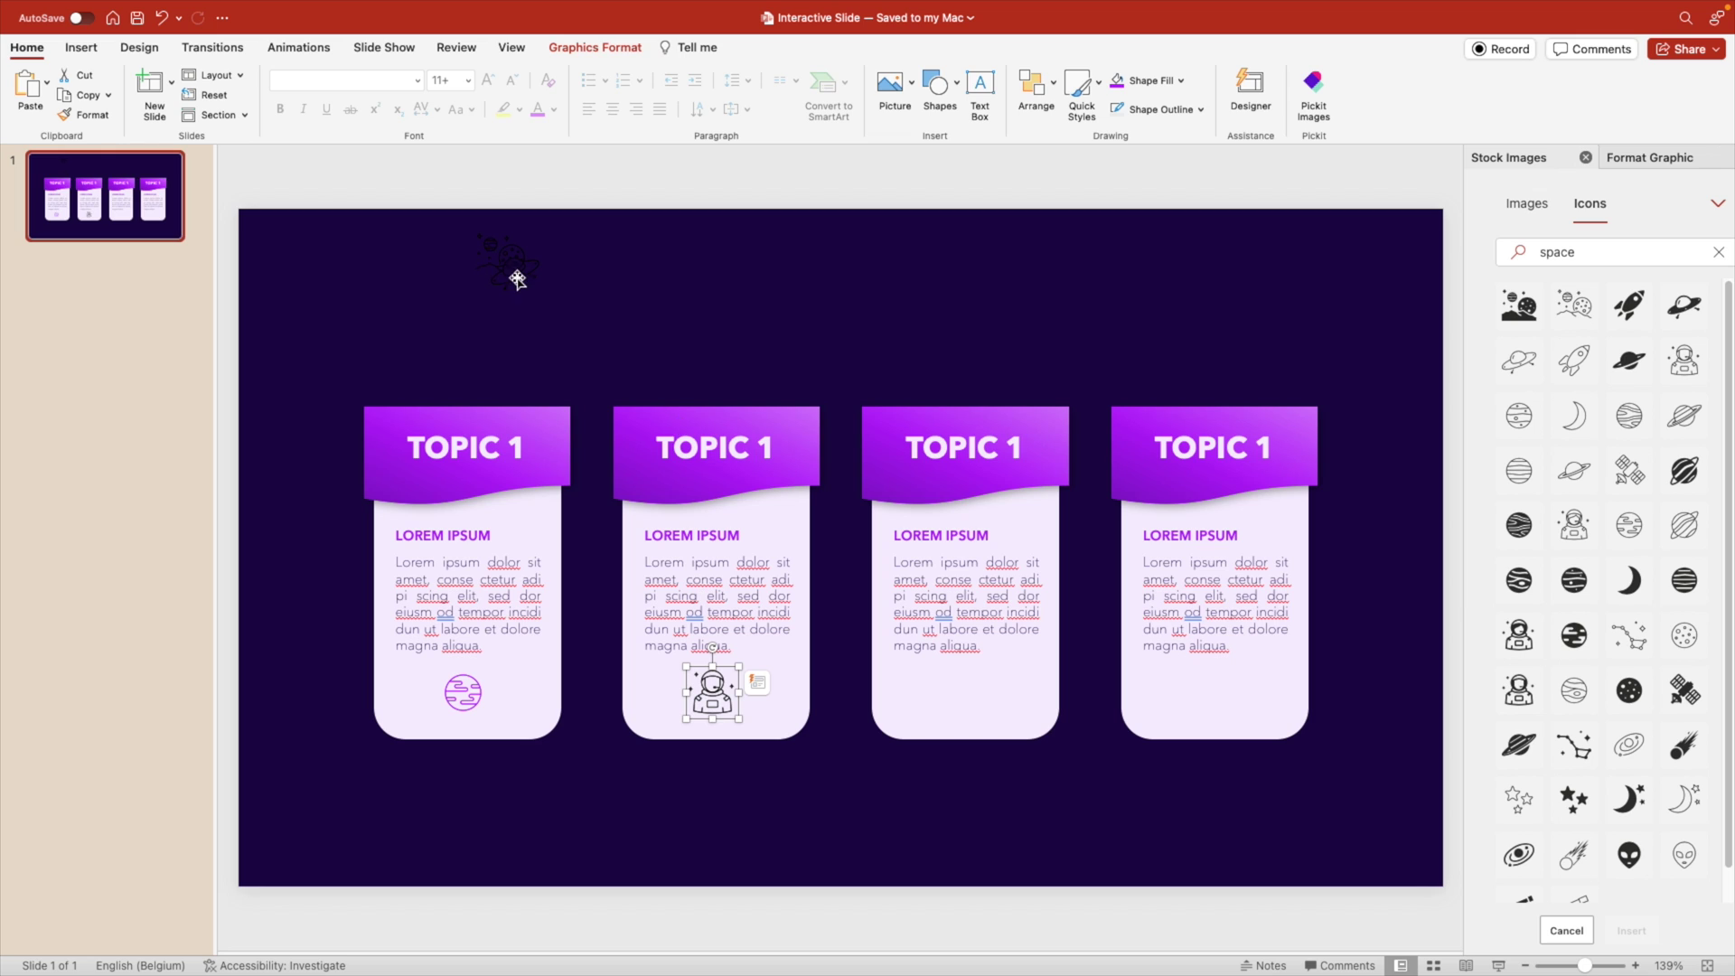
{"action": "left_click_drag", "start_coordinate": [515, 271], "coordinate": [964, 696]}
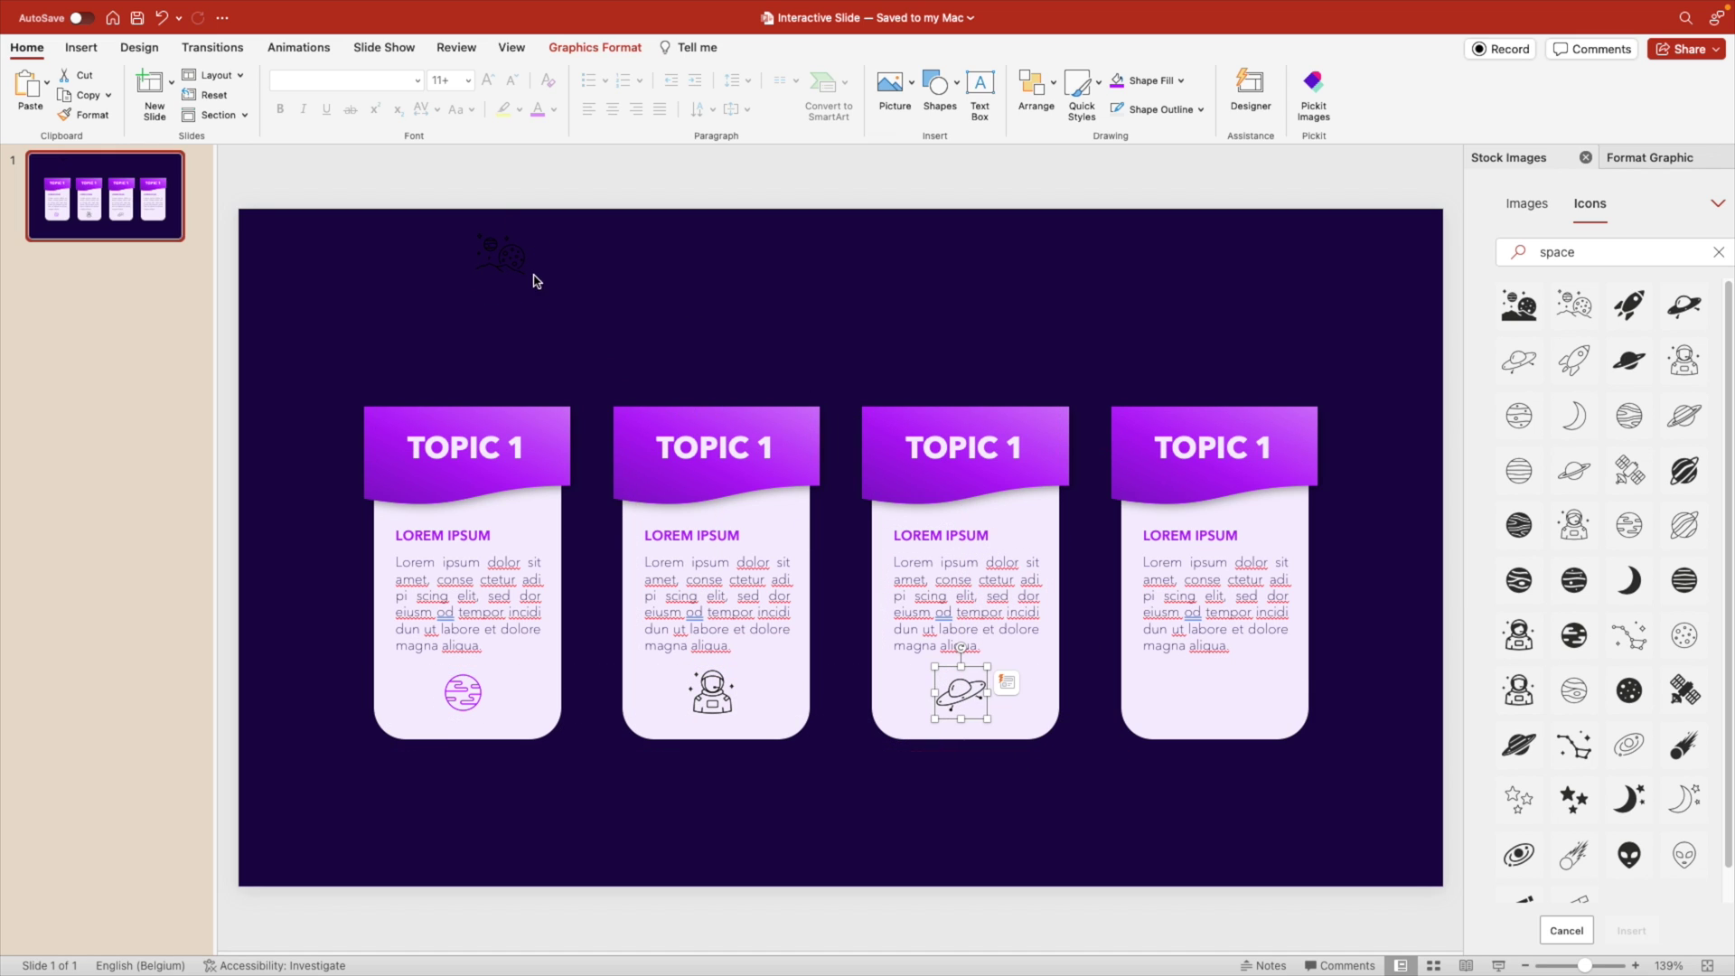
{"action": "left_click_drag", "start_coordinate": [500, 257], "coordinate": [1206, 700]}
{"action": "left_click", "coordinate": [716, 694]}
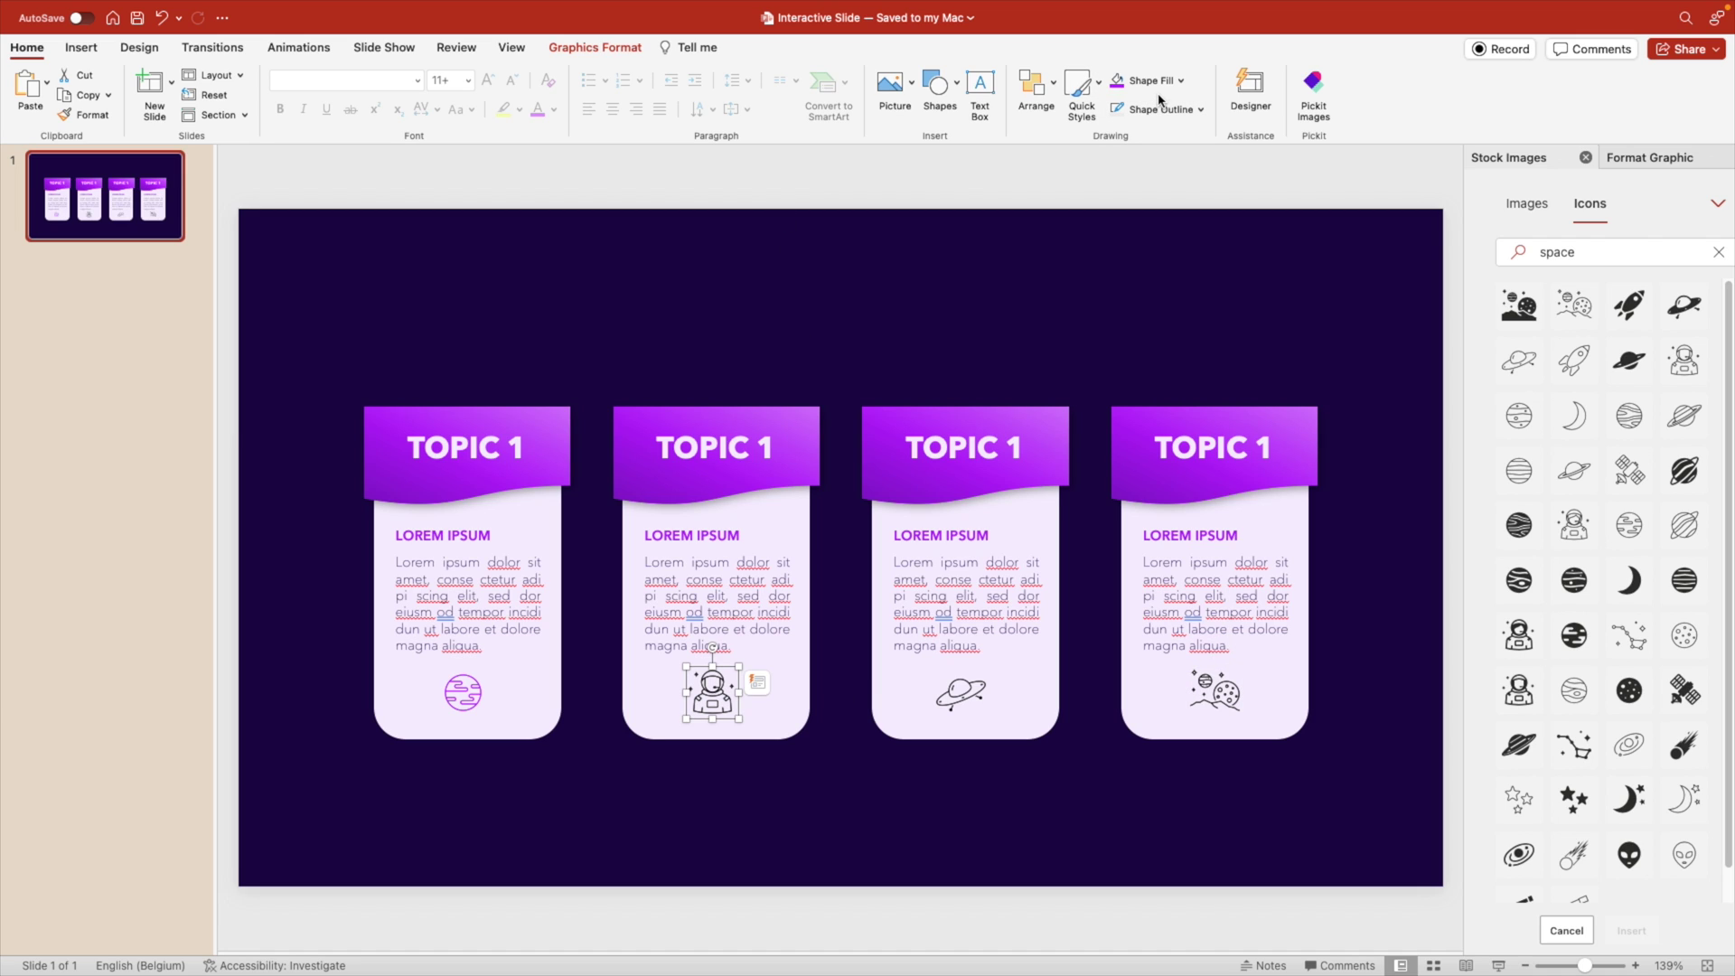
Give the second tab a darker purple preset gradient fill.
{"action": "left_click", "coordinate": [794, 418]}
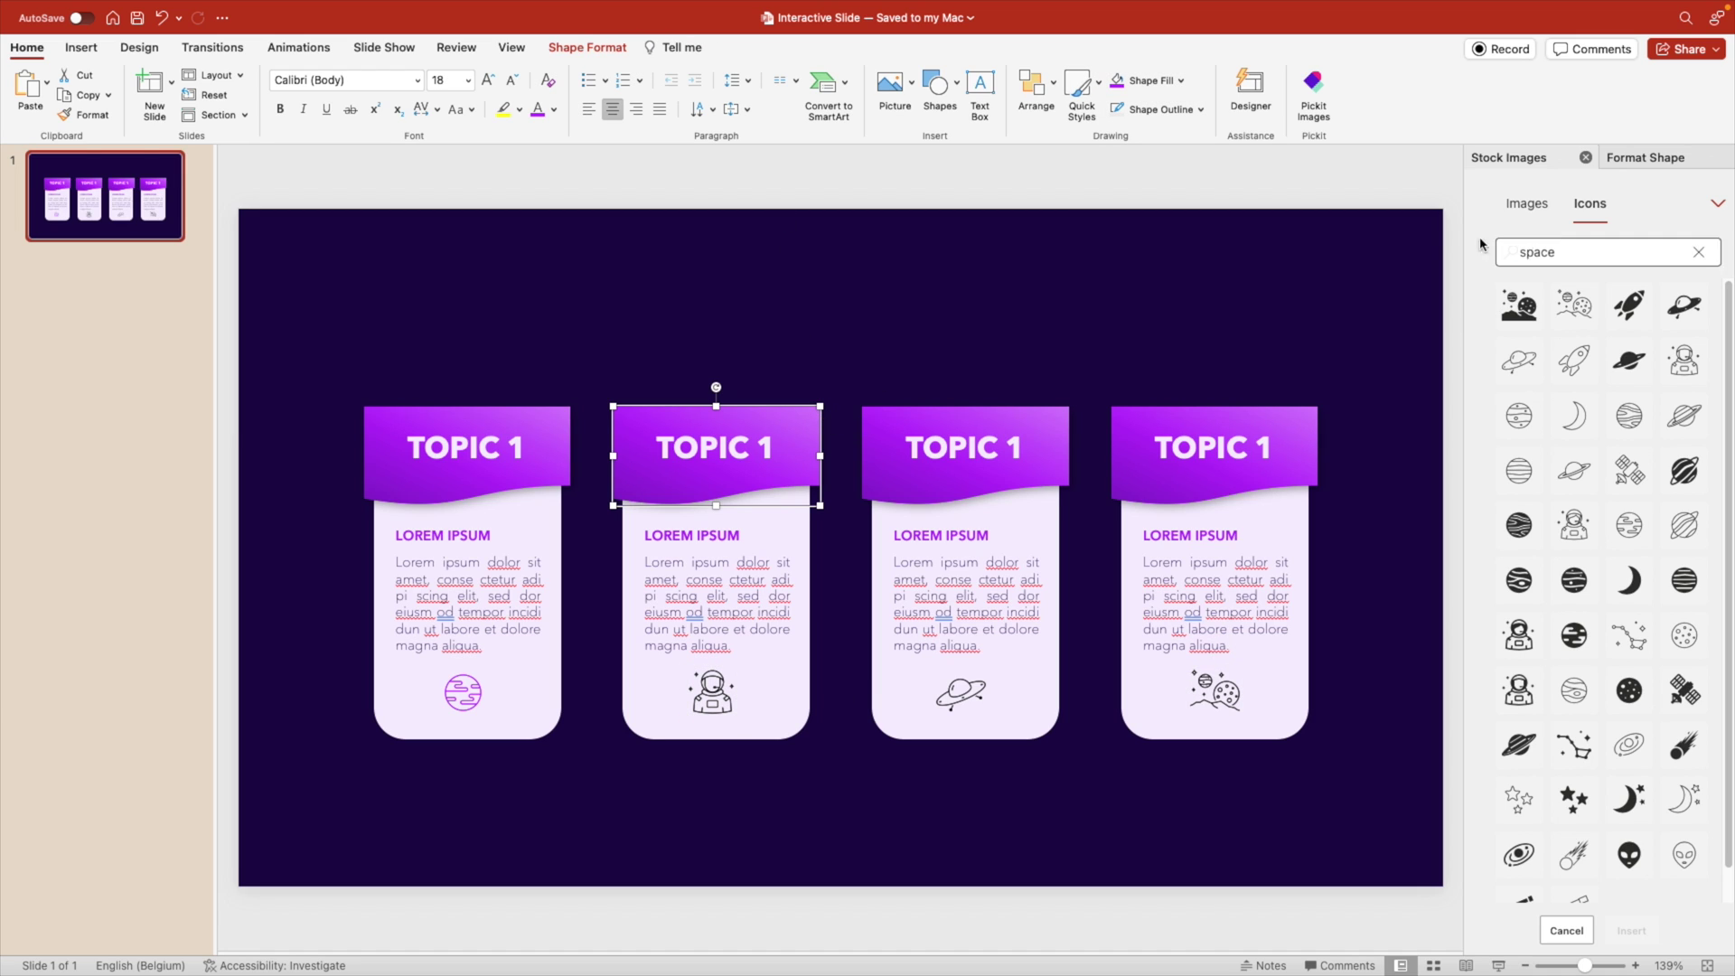
{"action": "left_click", "coordinate": [1645, 159]}
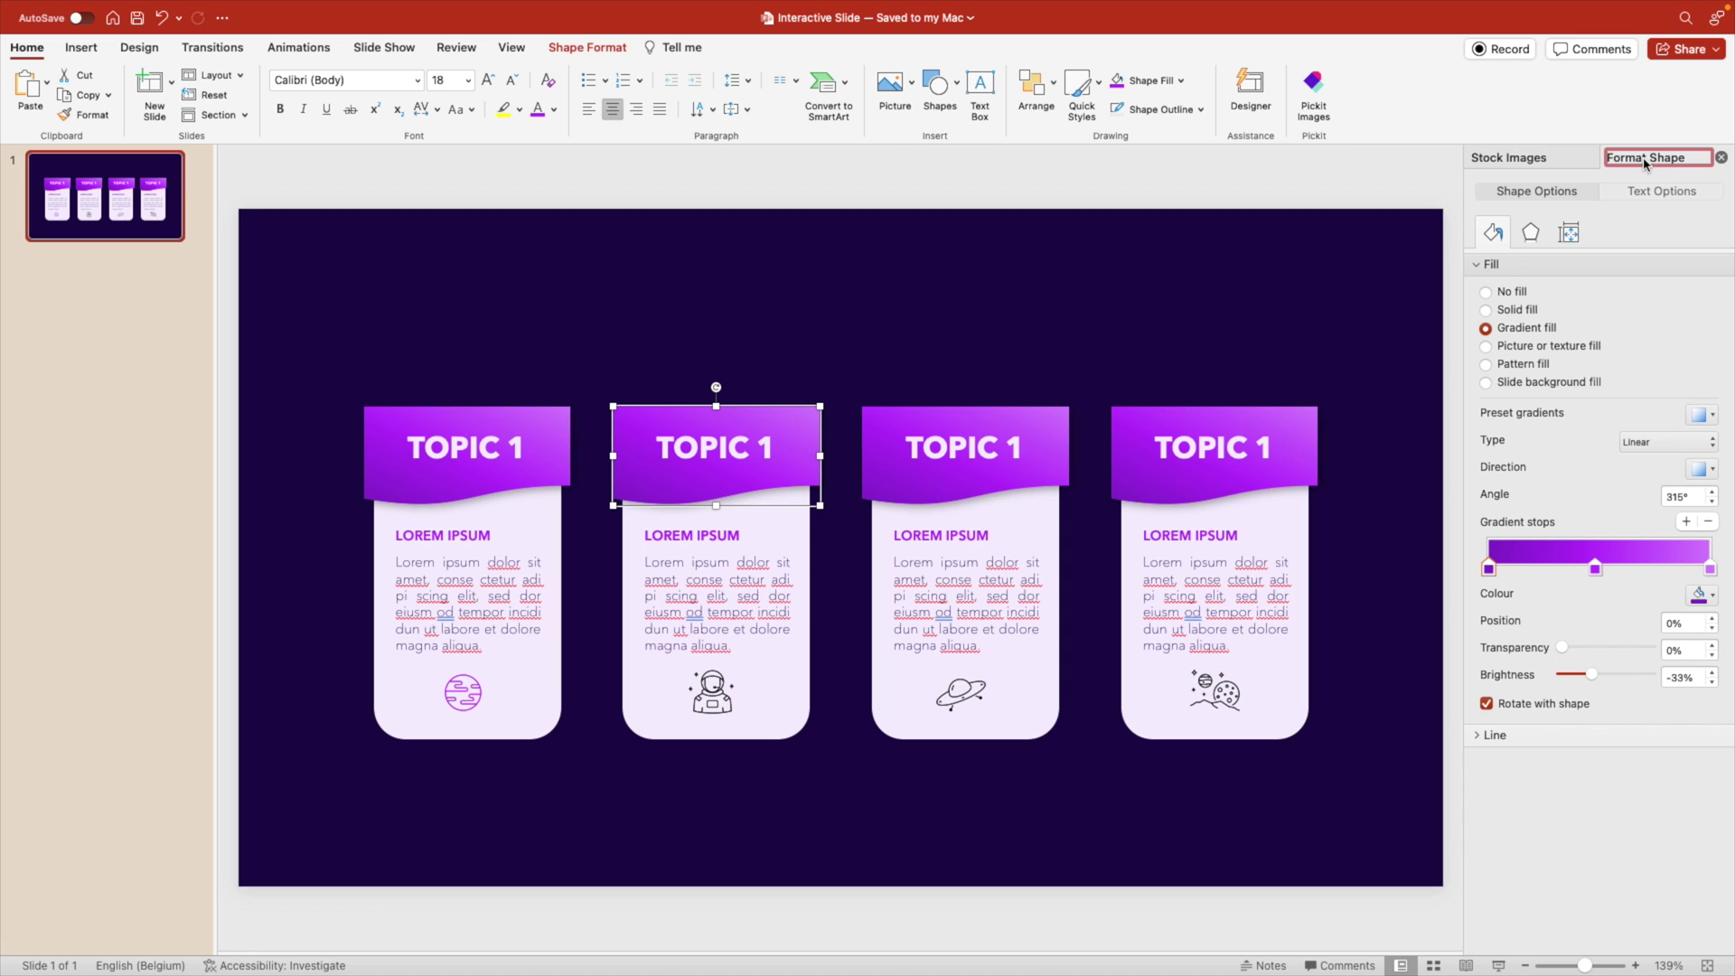
{"action": "left_click", "coordinate": [1699, 414]}
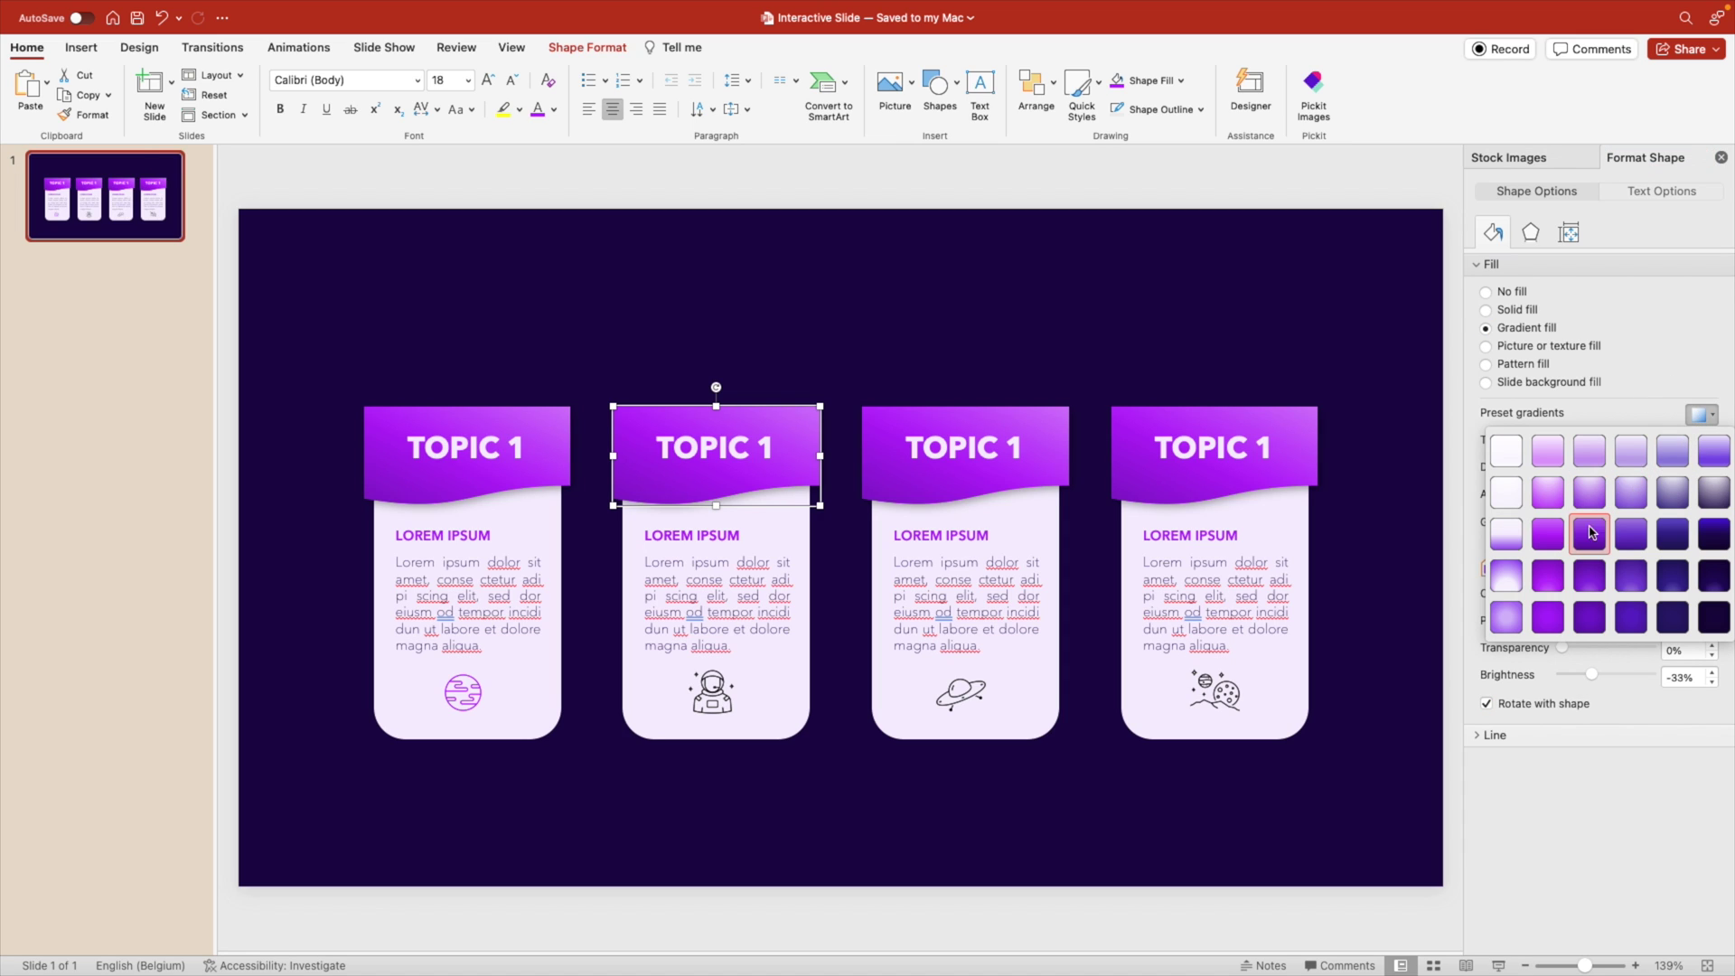
{"action": "left_click", "coordinate": [1593, 539]}
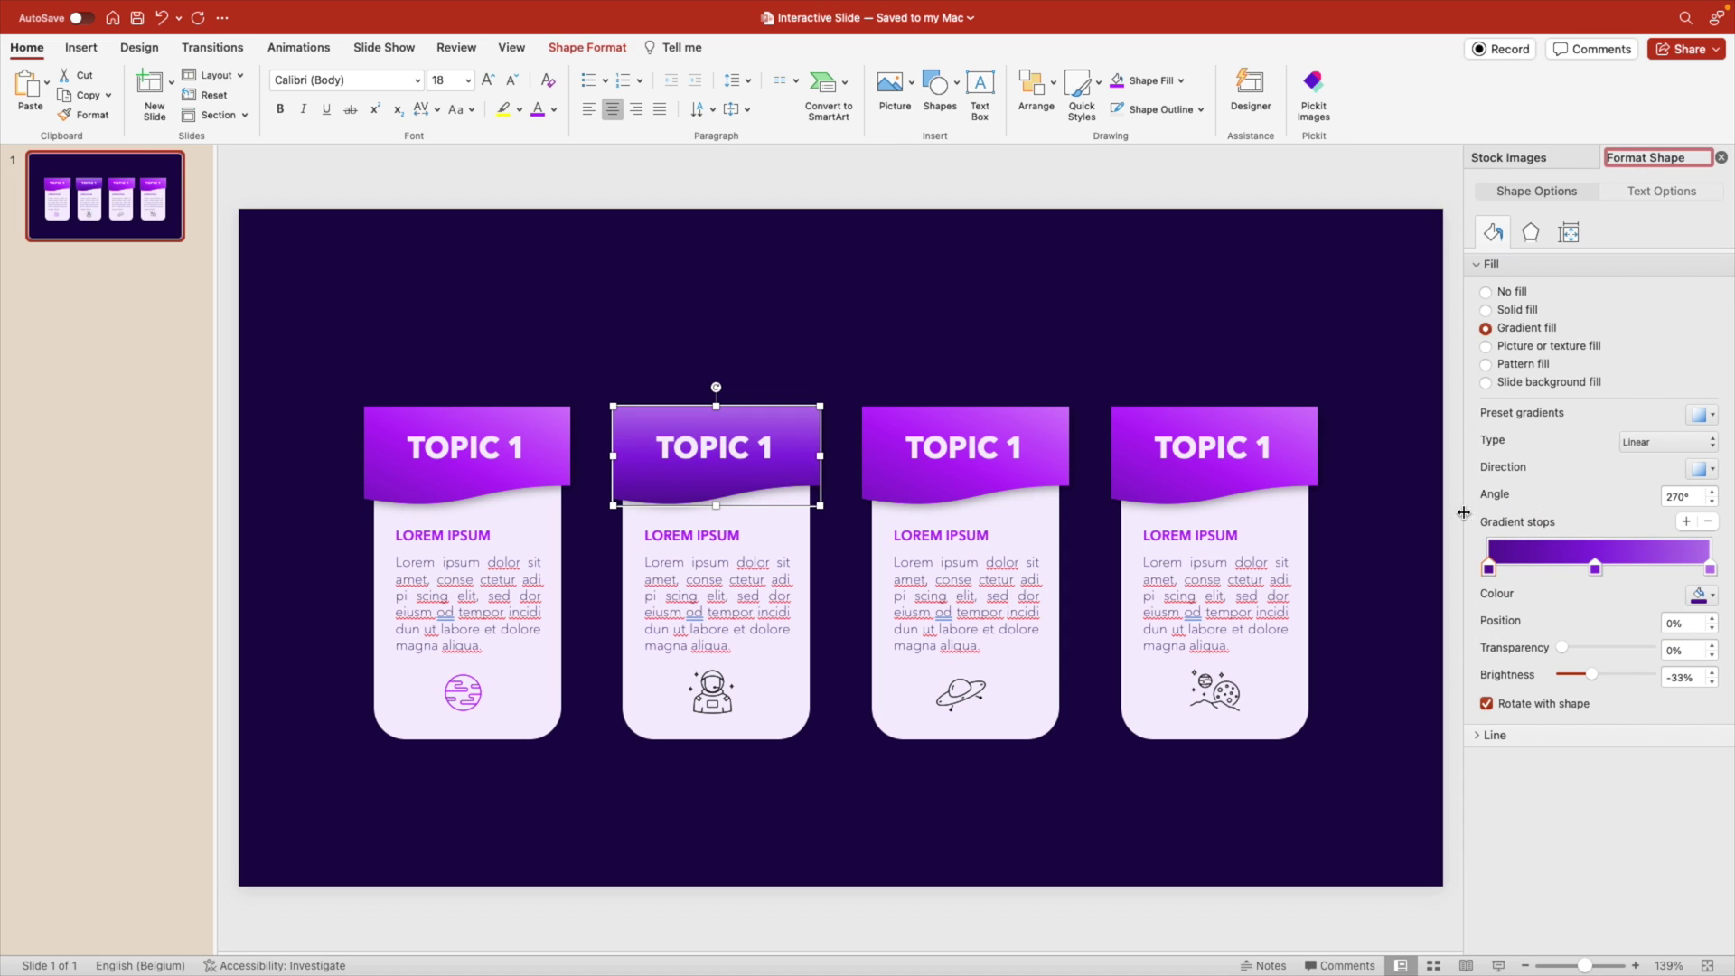
Give the third tab a purple-indigo preset gradient with its own direction.
{"action": "left_click", "coordinate": [1063, 424]}
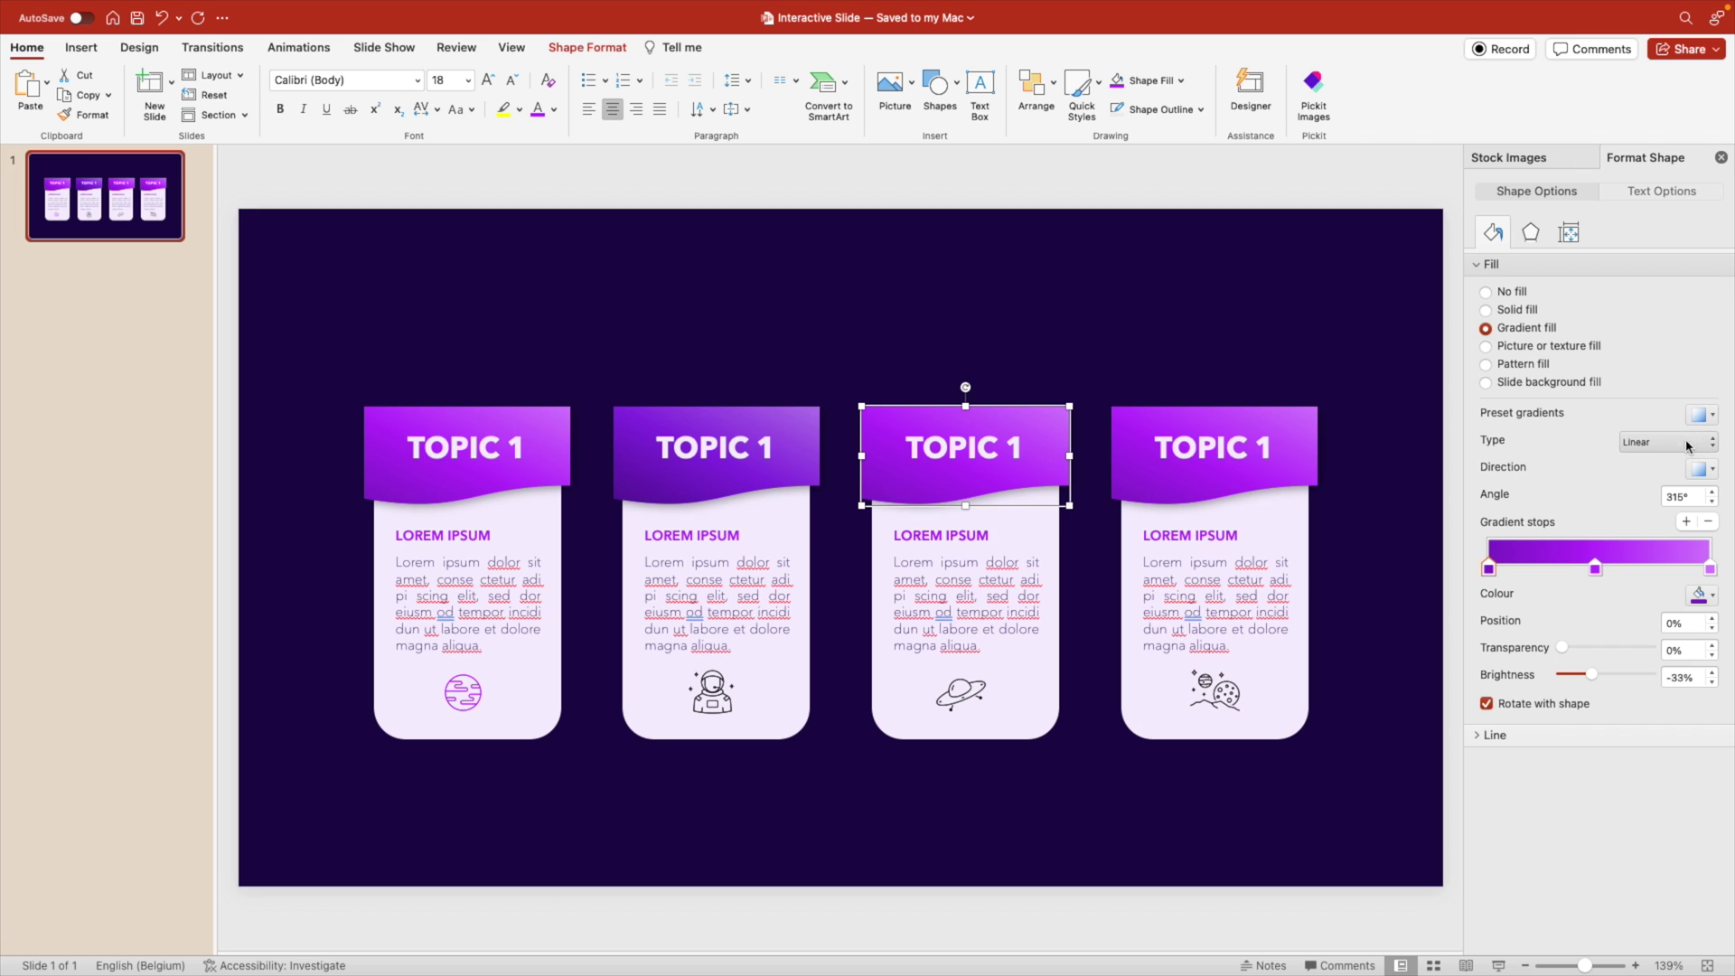
{"action": "left_click", "coordinate": [1699, 414]}
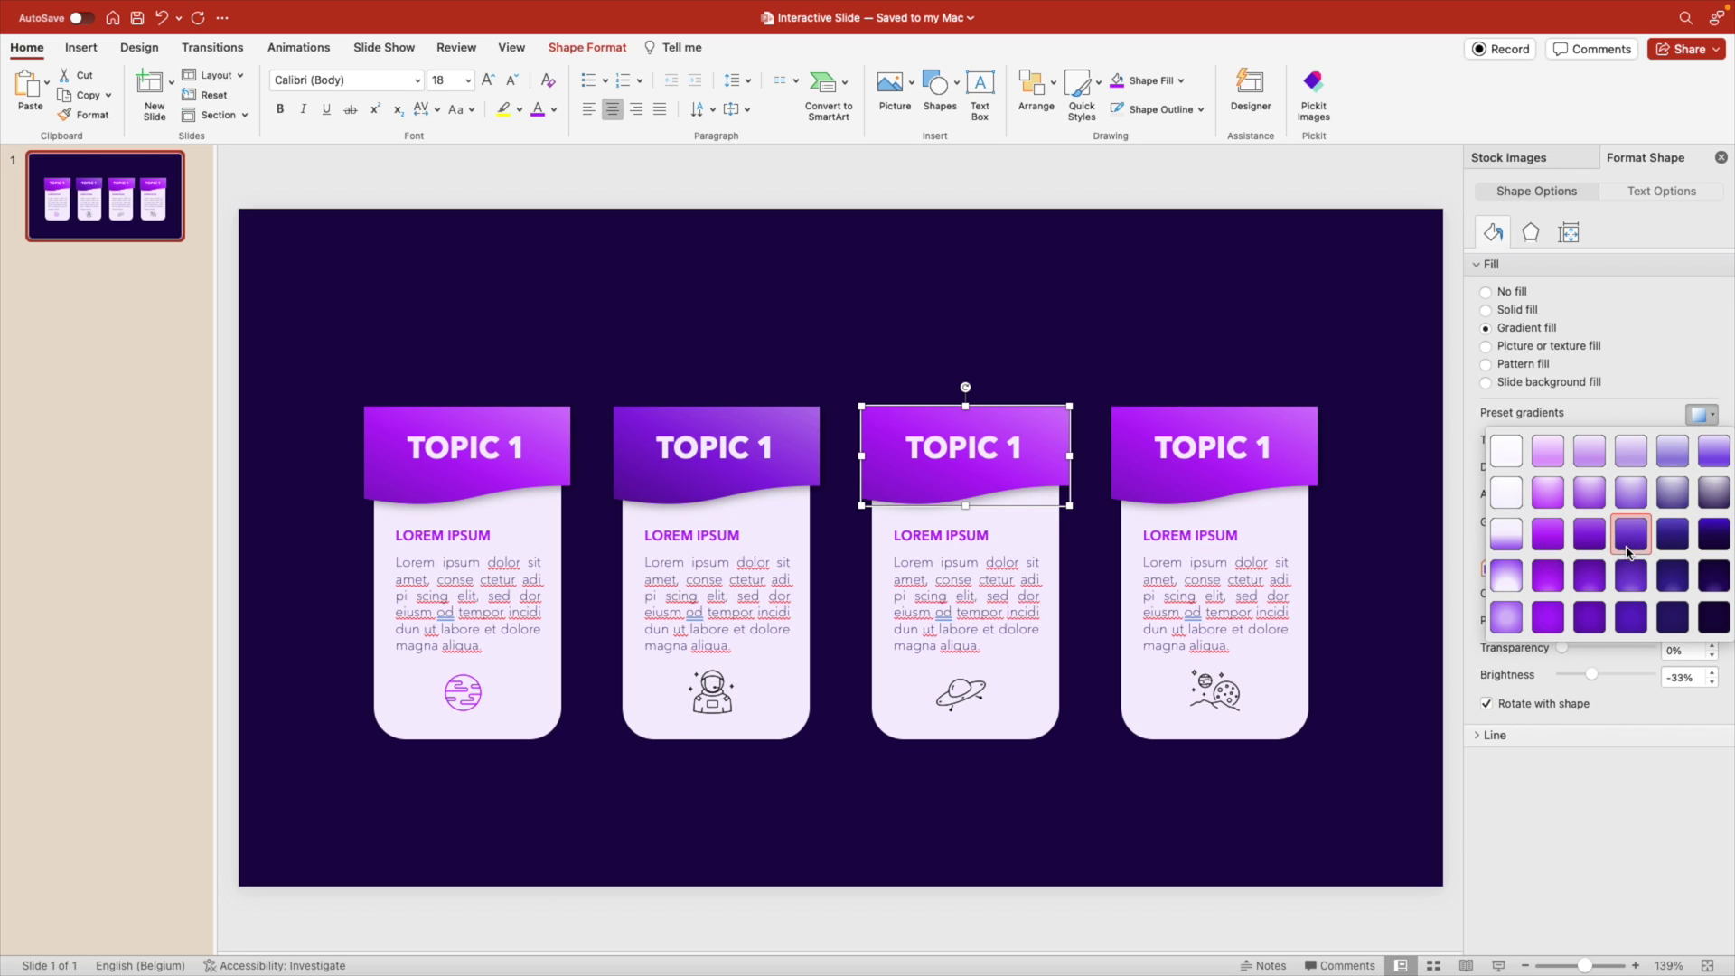
{"action": "left_click", "coordinate": [1630, 535]}
{"action": "left_click", "coordinate": [1699, 468]}
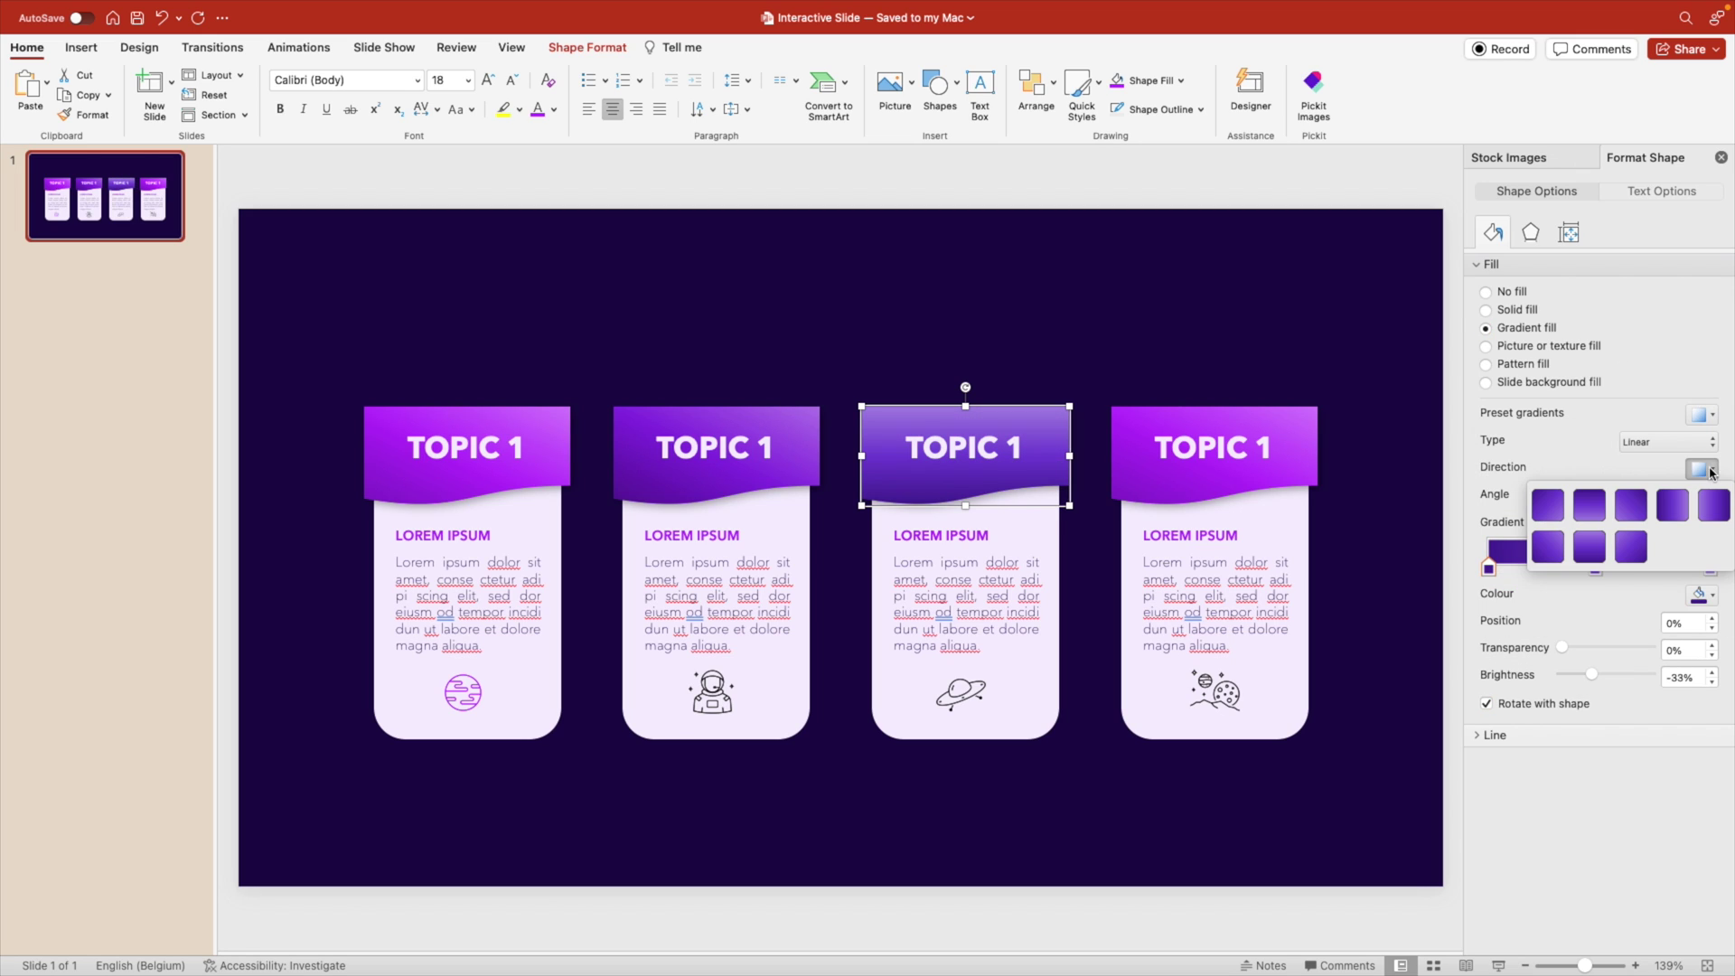
{"action": "left_click", "coordinate": [1541, 556]}
Give the fourth tab a dark indigo preset gradient with its own direction.
{"action": "left_click", "coordinate": [1312, 454]}
{"action": "left_click", "coordinate": [1699, 414]}
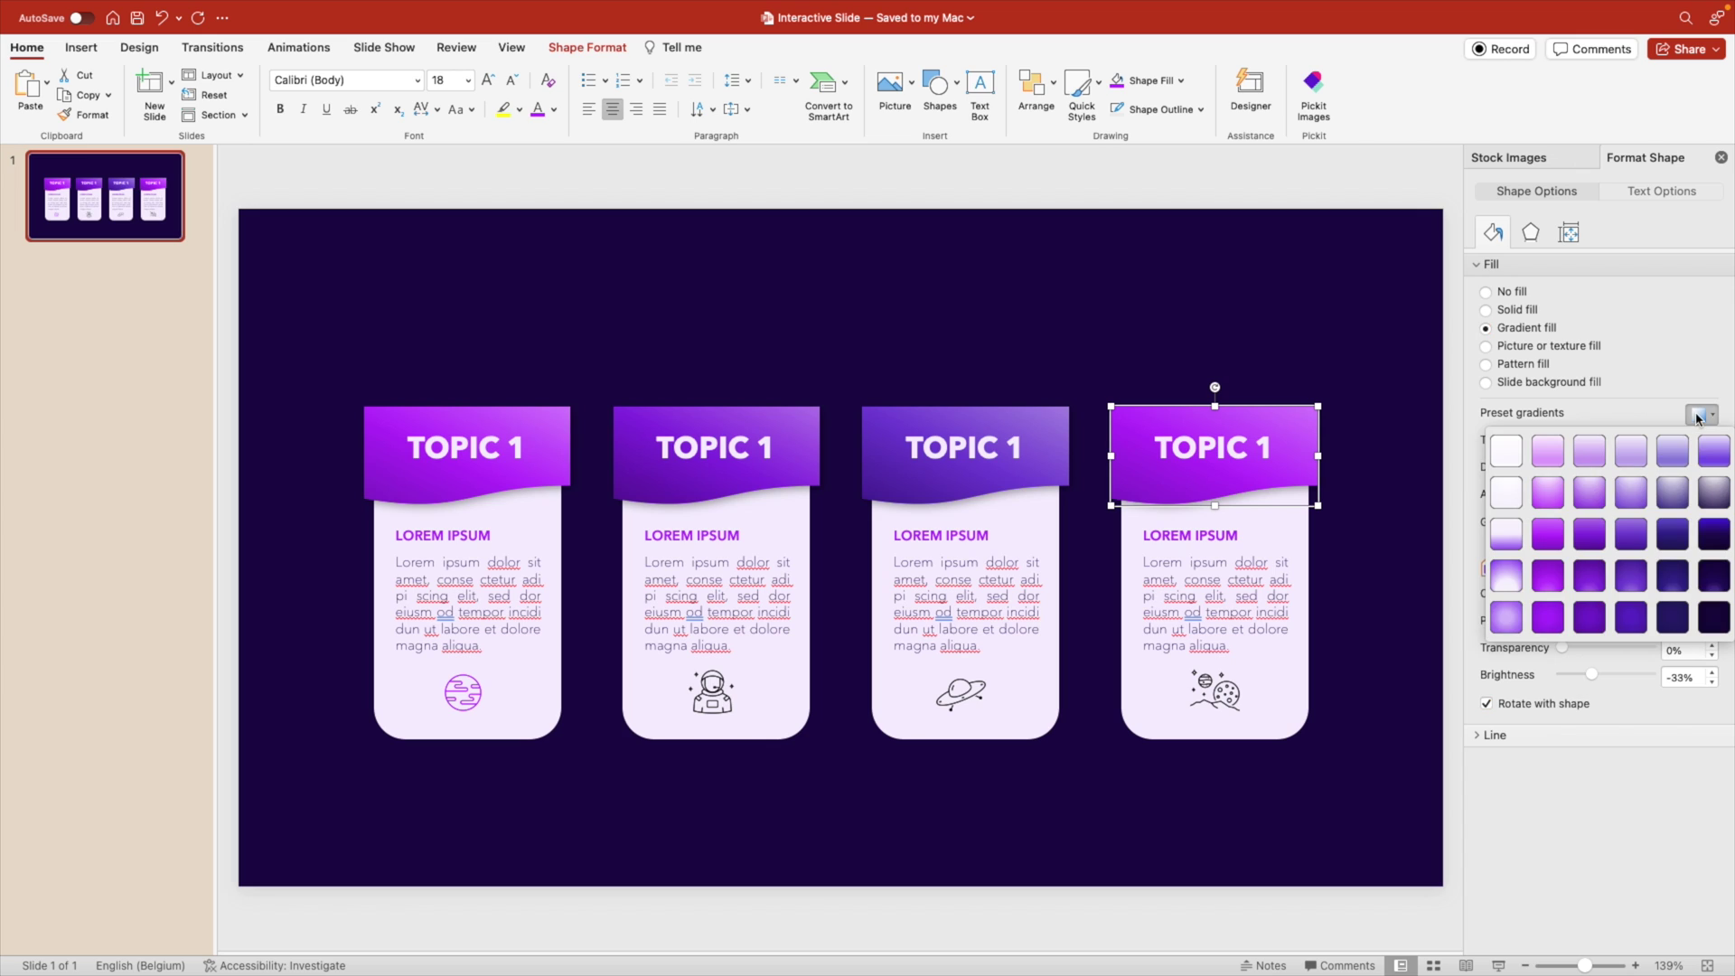
{"action": "left_click", "coordinate": [1673, 535]}
{"action": "left_click", "coordinate": [1699, 468]}
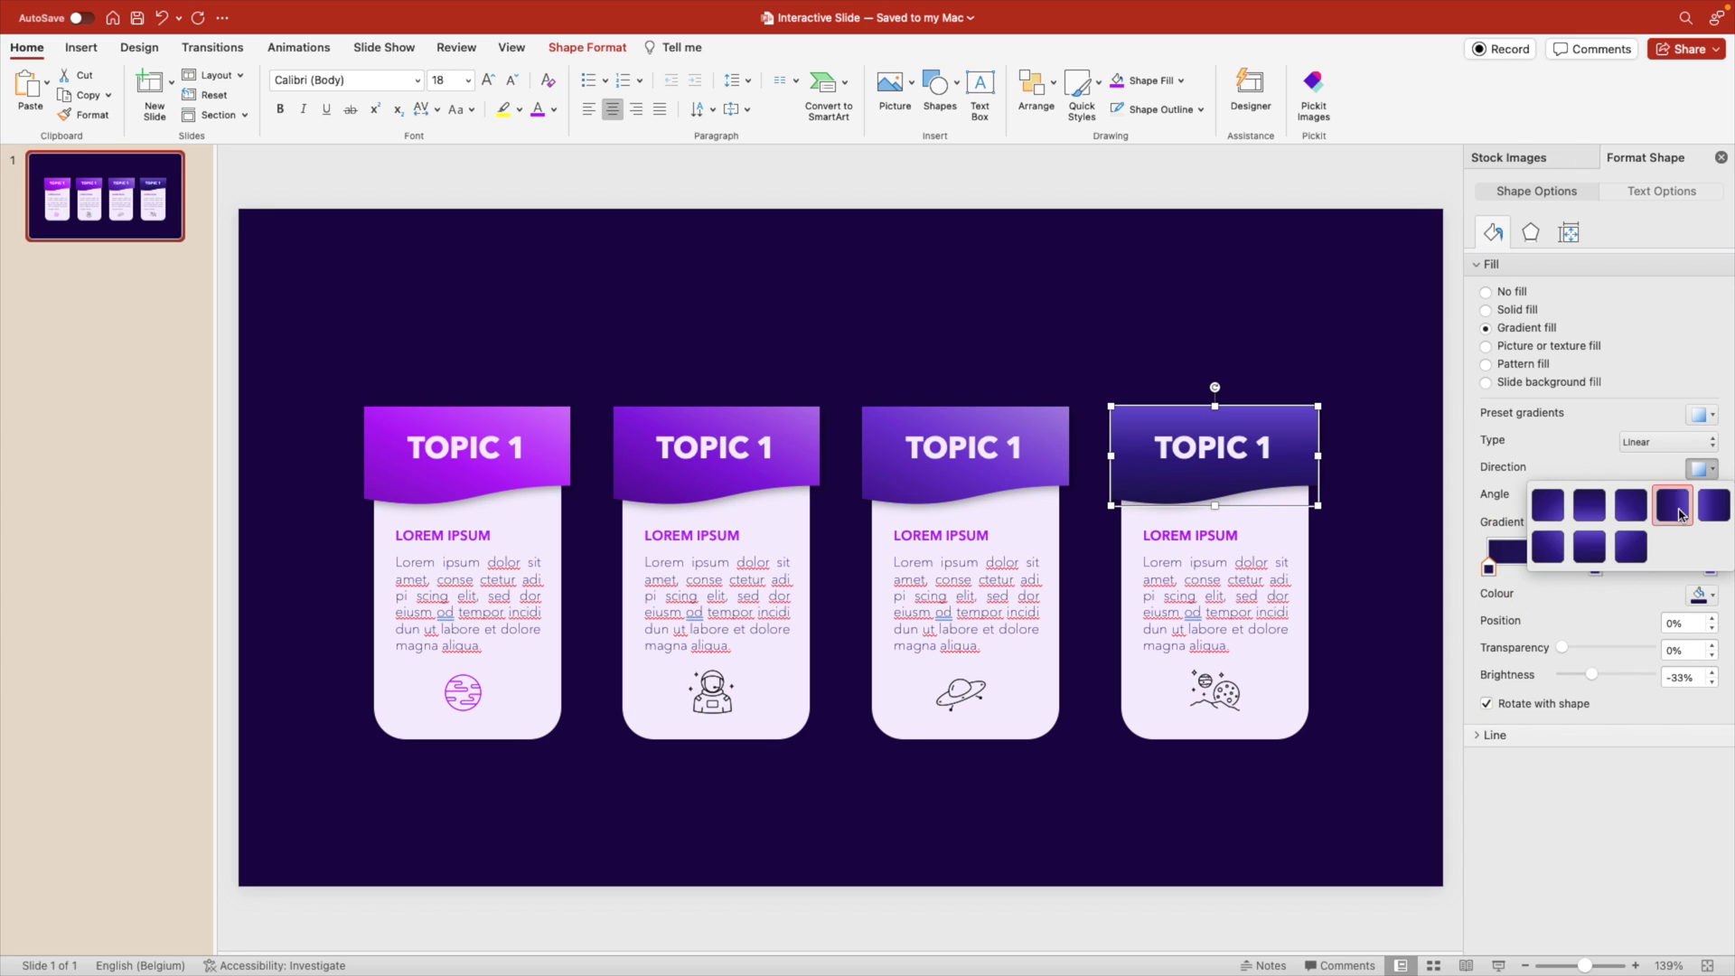
{"action": "left_click", "coordinate": [1548, 547]}
Recolour the LOREM IPSUM headings, giving the second card's heading a purple text colour.
{"action": "left_click", "coordinate": [1229, 520]}
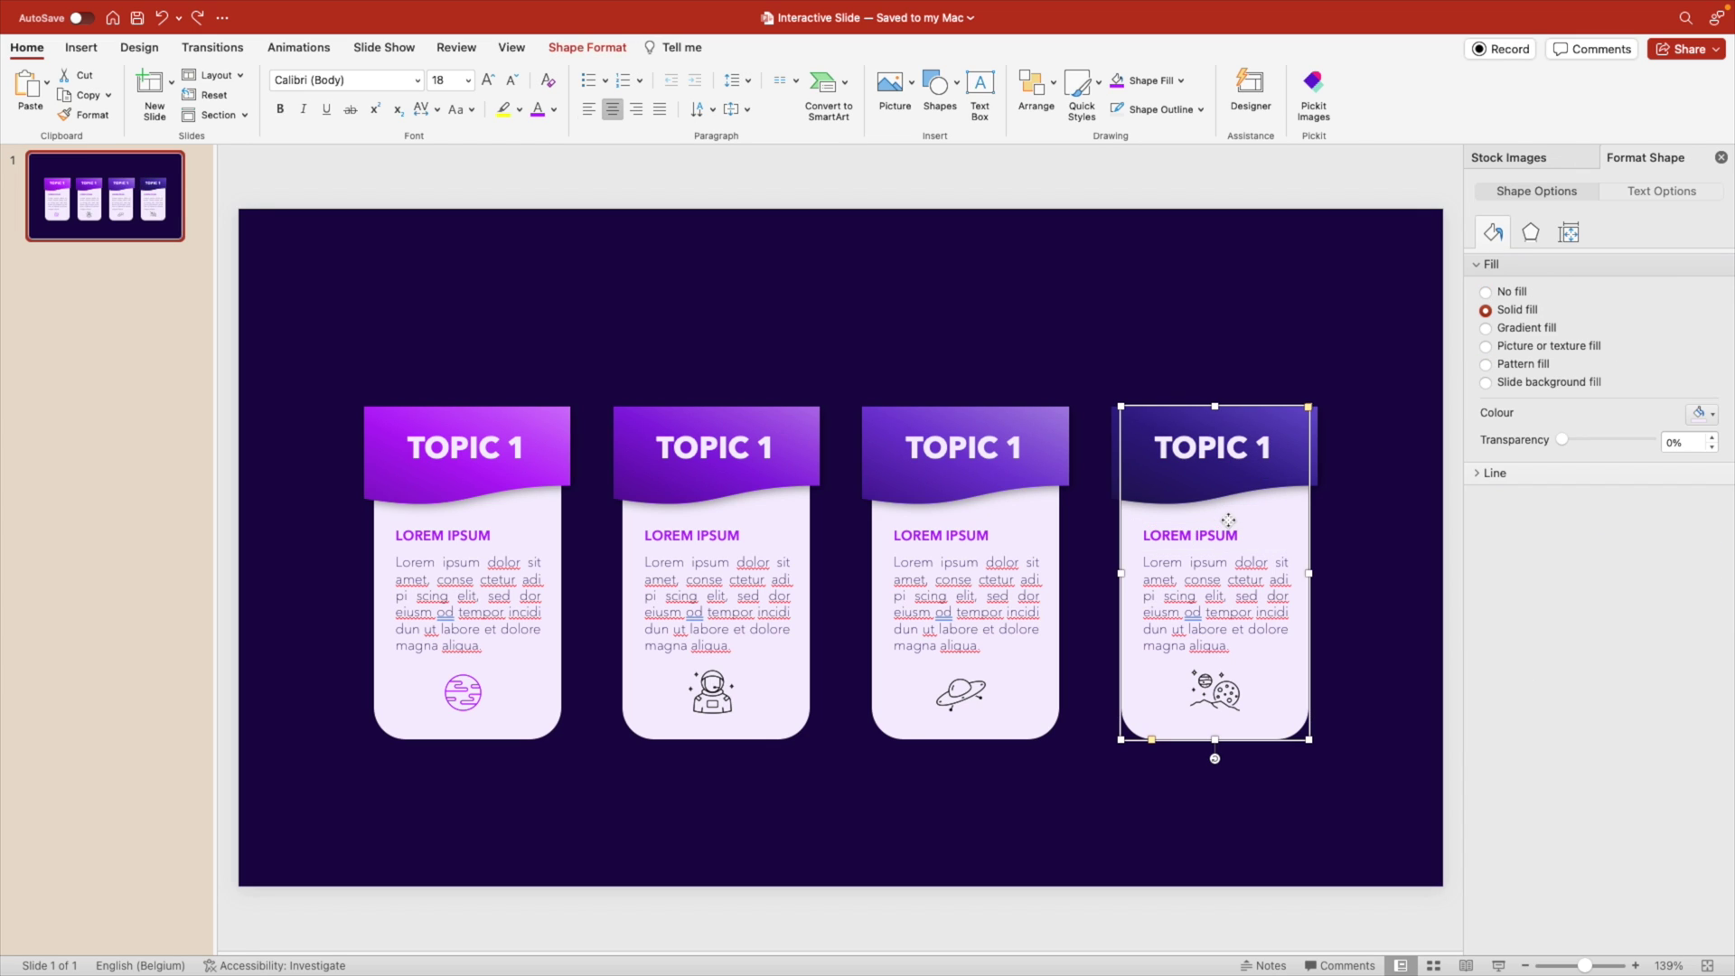
{"action": "left_click", "coordinate": [1231, 531]}
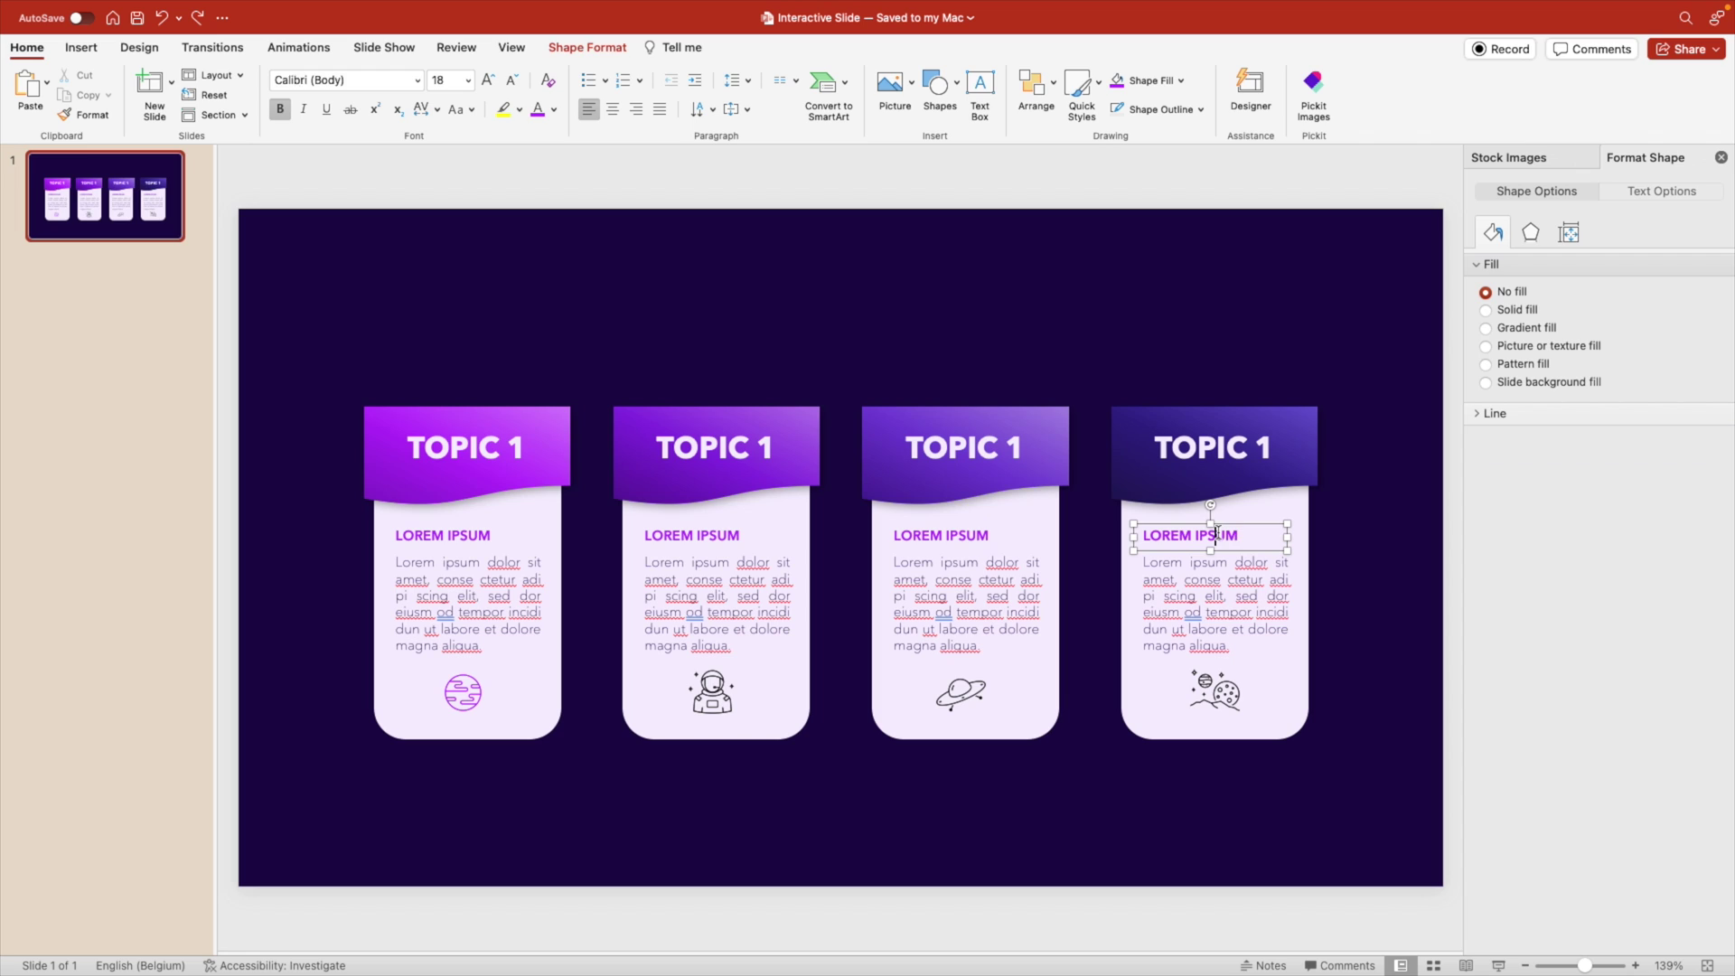
{"action": "left_click", "coordinate": [1628, 190]}
{"action": "left_click", "coordinate": [1703, 396]}
{"action": "left_click", "coordinate": [1708, 449]}
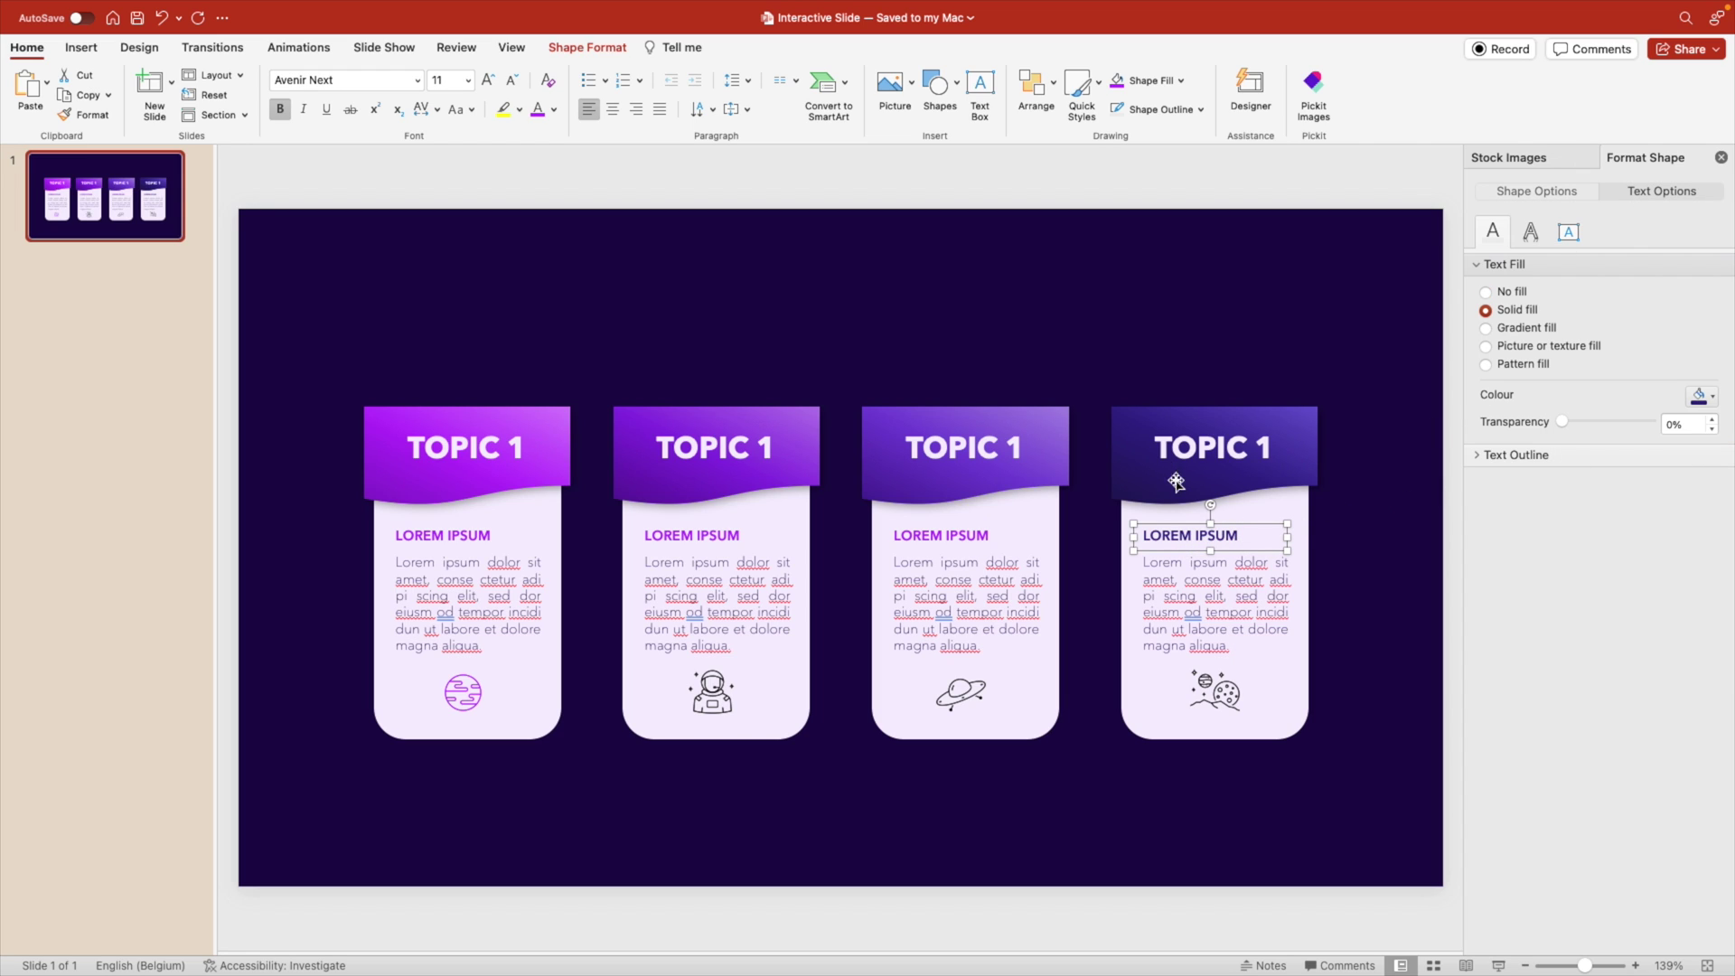
{"action": "left_click", "coordinate": [970, 555]}
{"action": "left_click", "coordinate": [976, 535]}
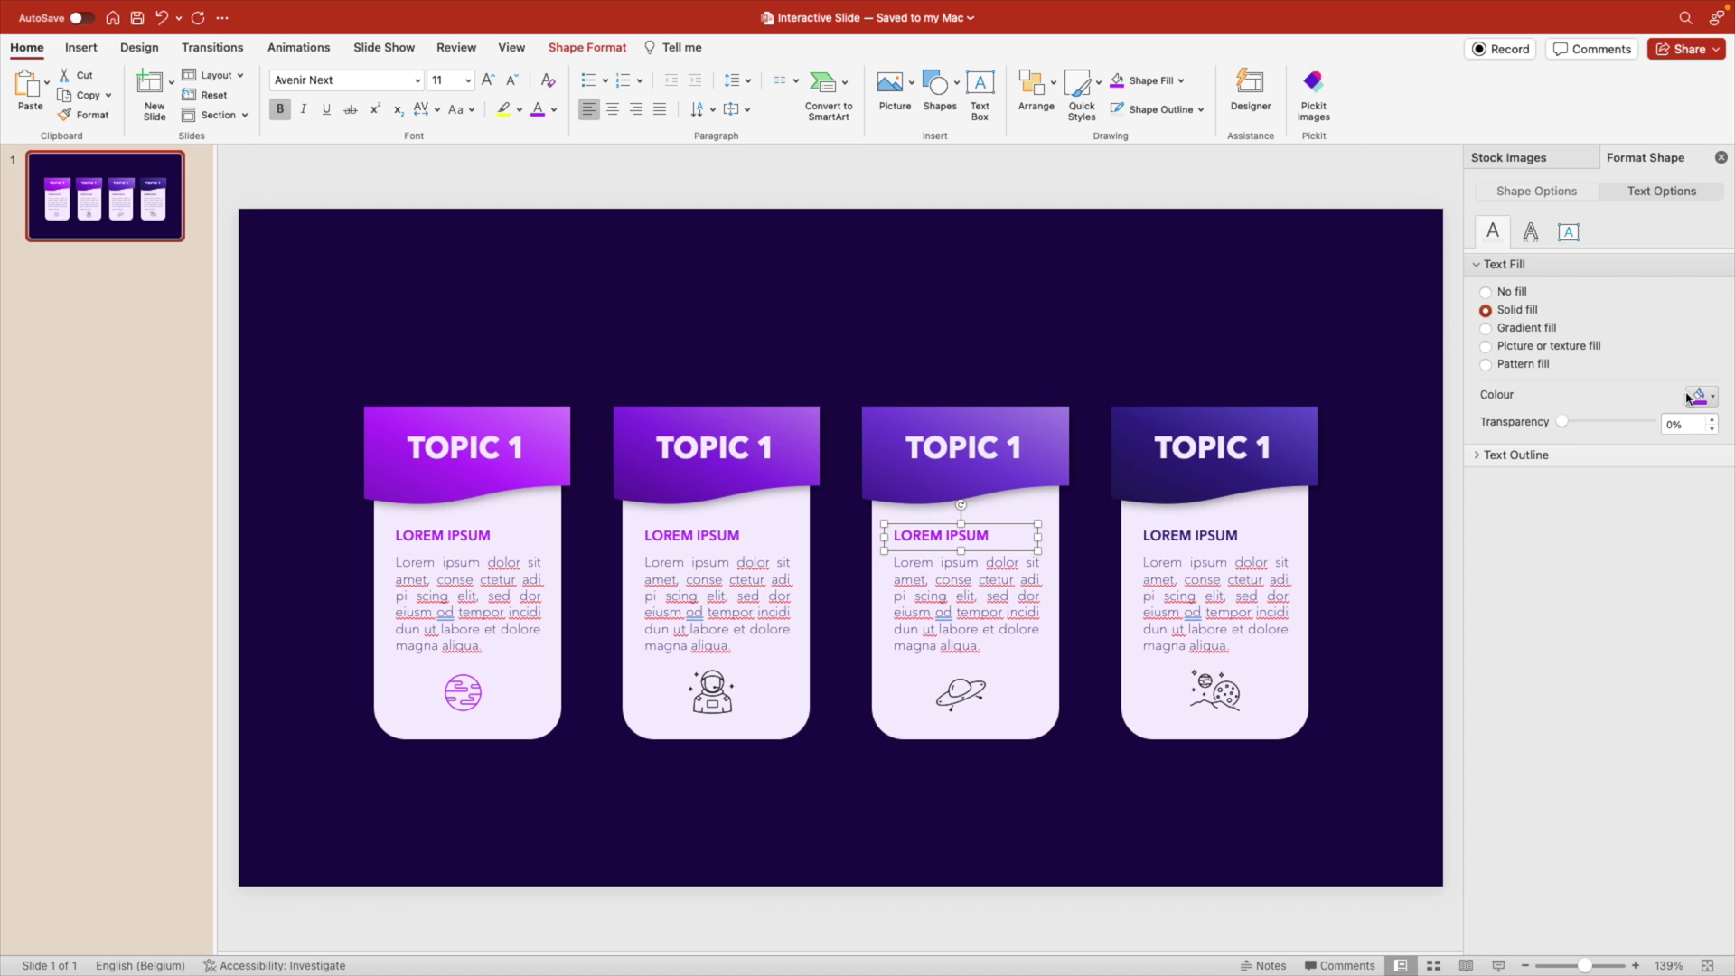
{"action": "left_click", "coordinate": [1702, 396]}
{"action": "left_click", "coordinate": [751, 527]}
{"action": "left_click", "coordinate": [1702, 398]}
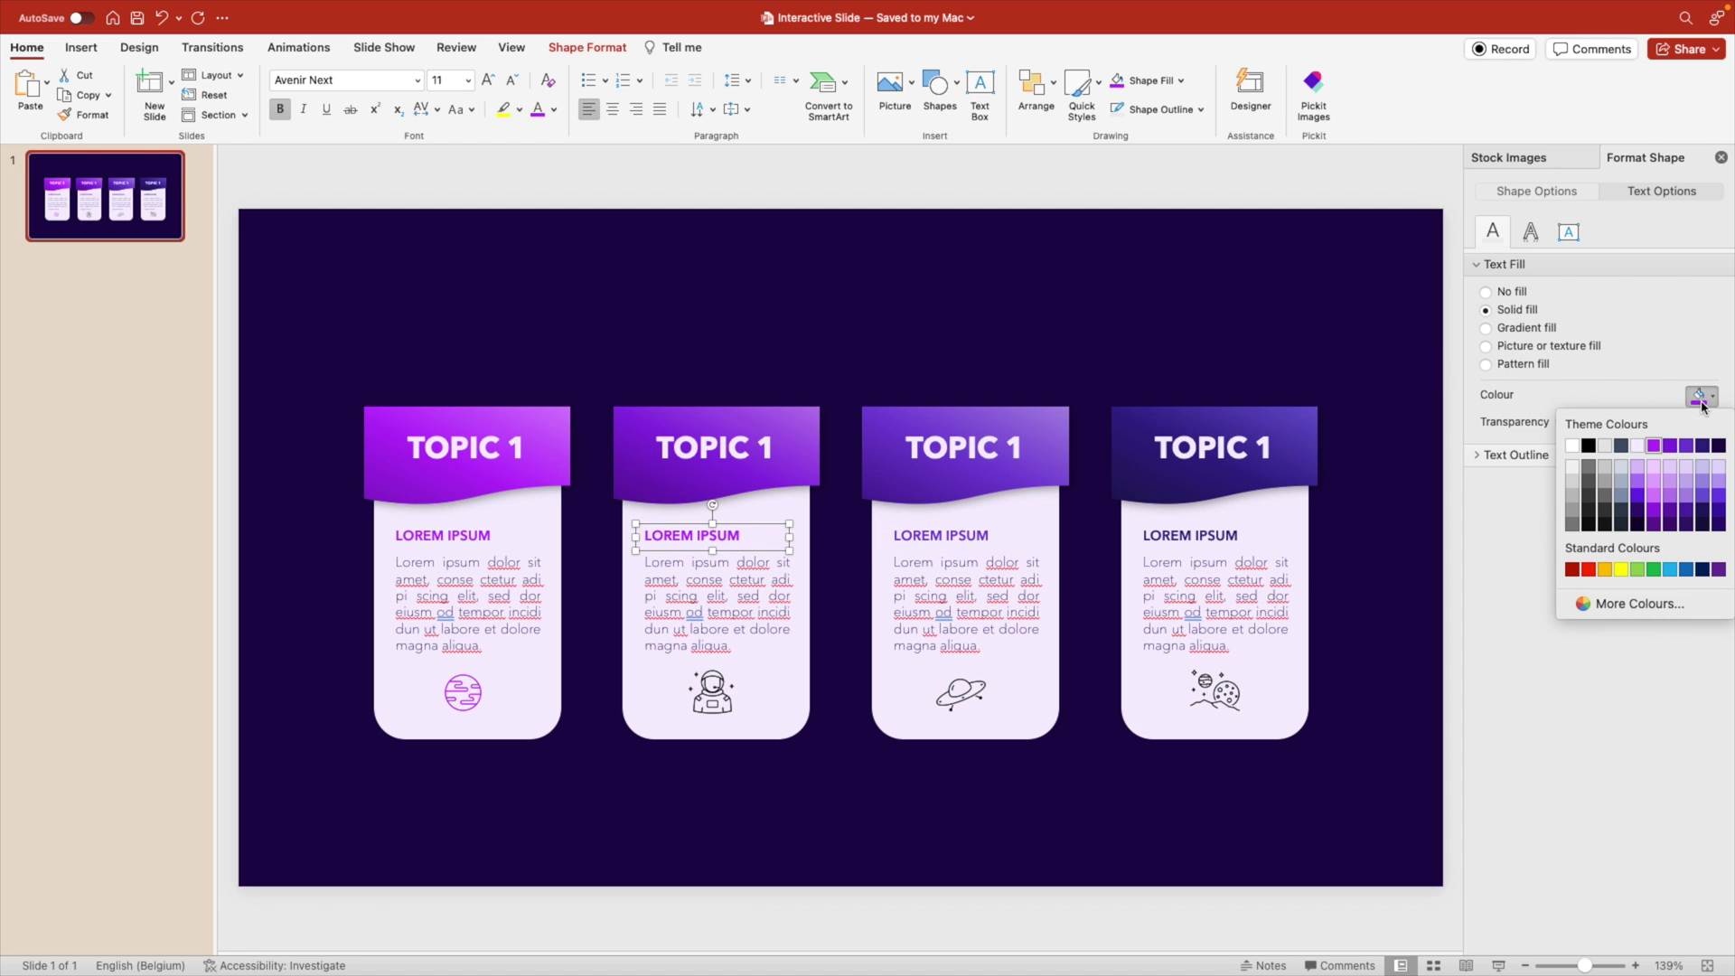
{"action": "left_click", "coordinate": [1665, 447]}
Renumber the copied tab titles to TOPIC 2, TOPIC 3 and TOPIC 4.
{"action": "left_click", "coordinate": [797, 449]}
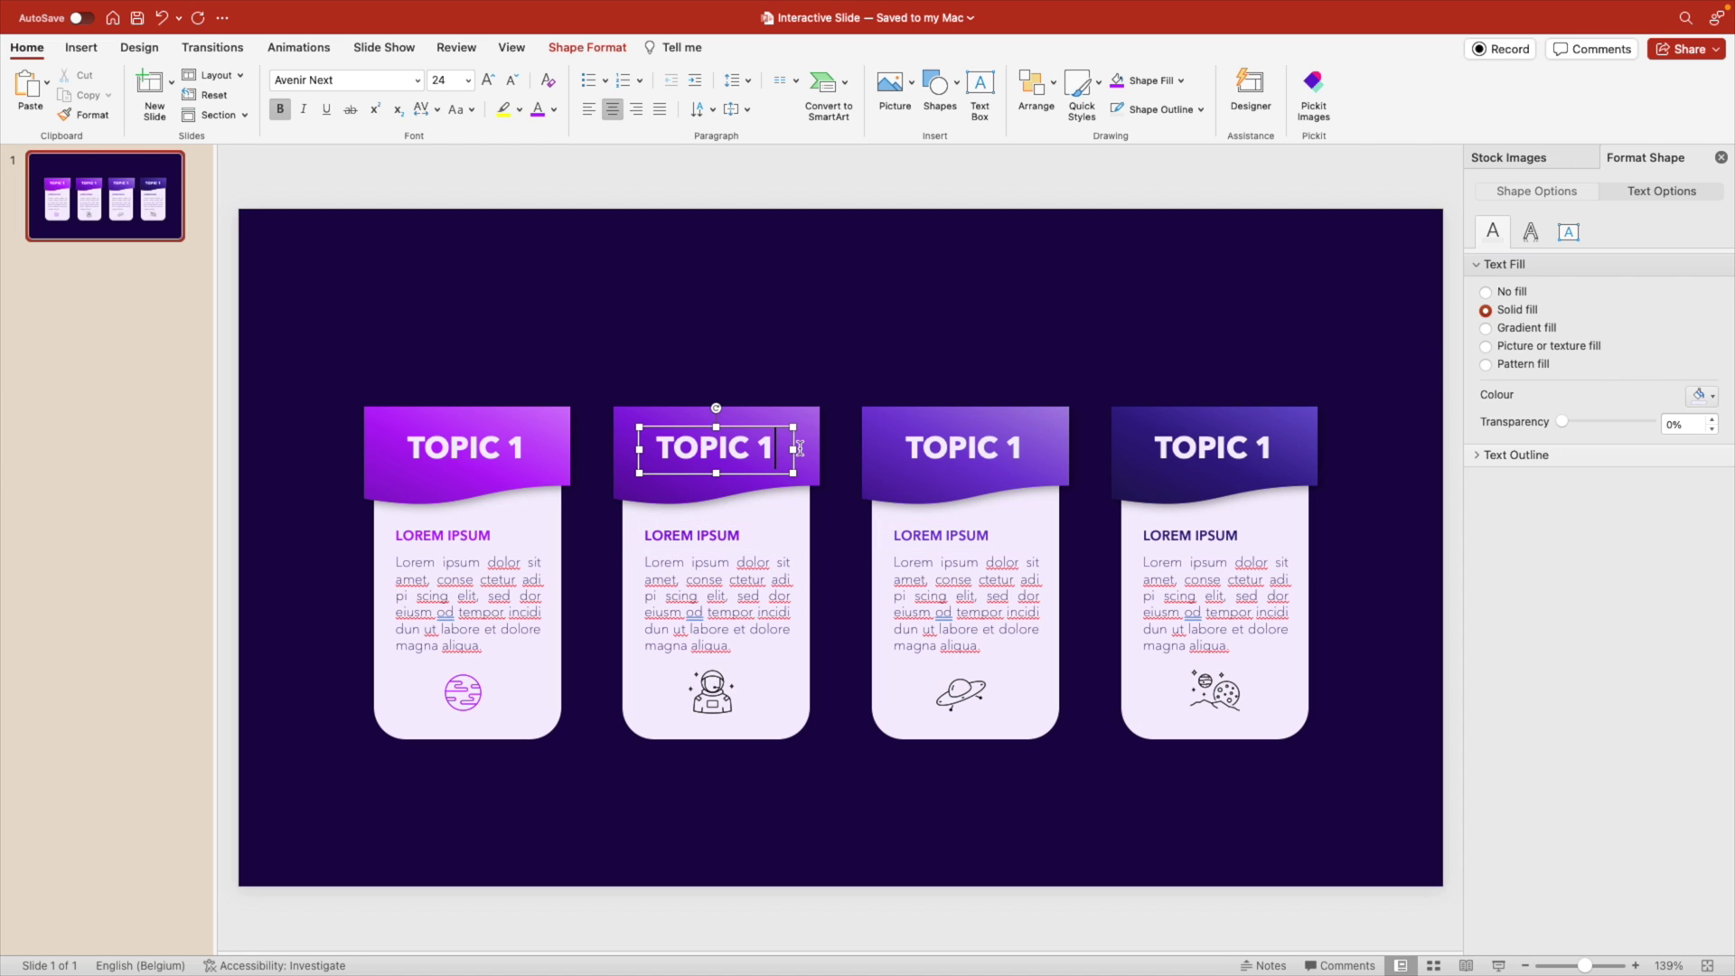
{"action": "key", "text": "BackSpace"}
{"action": "type", "text": "2"}
{"action": "left_click", "coordinate": [1022, 450]}
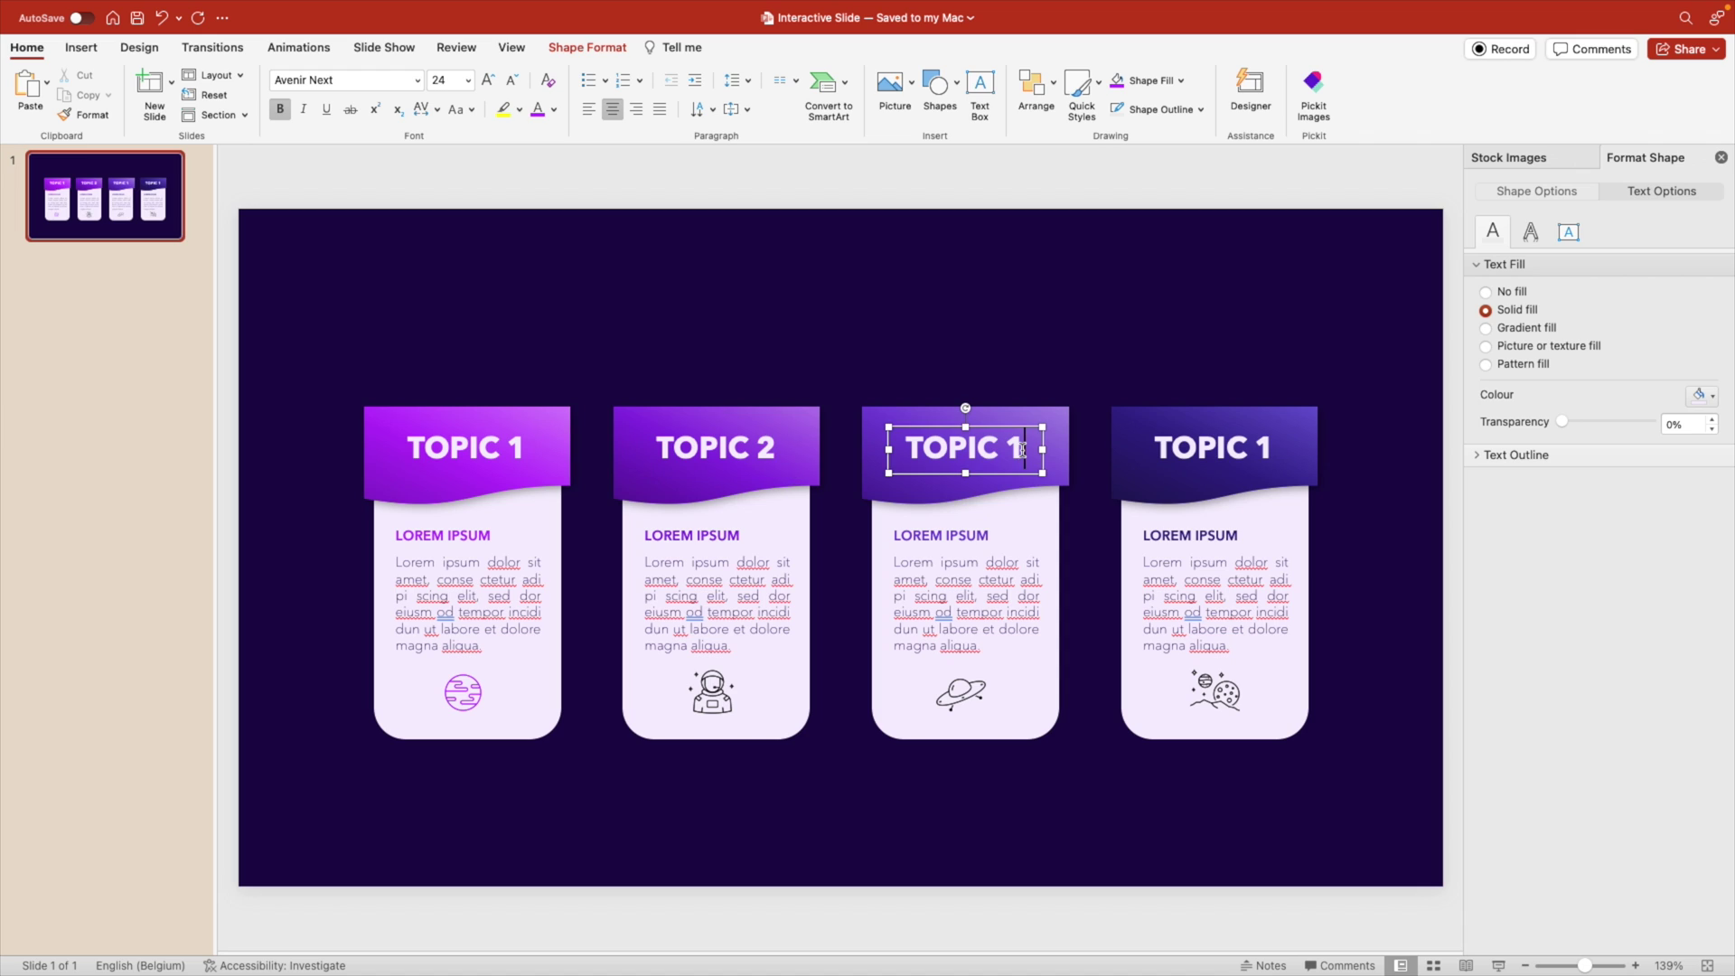
{"action": "left_click", "coordinate": [1280, 452]}
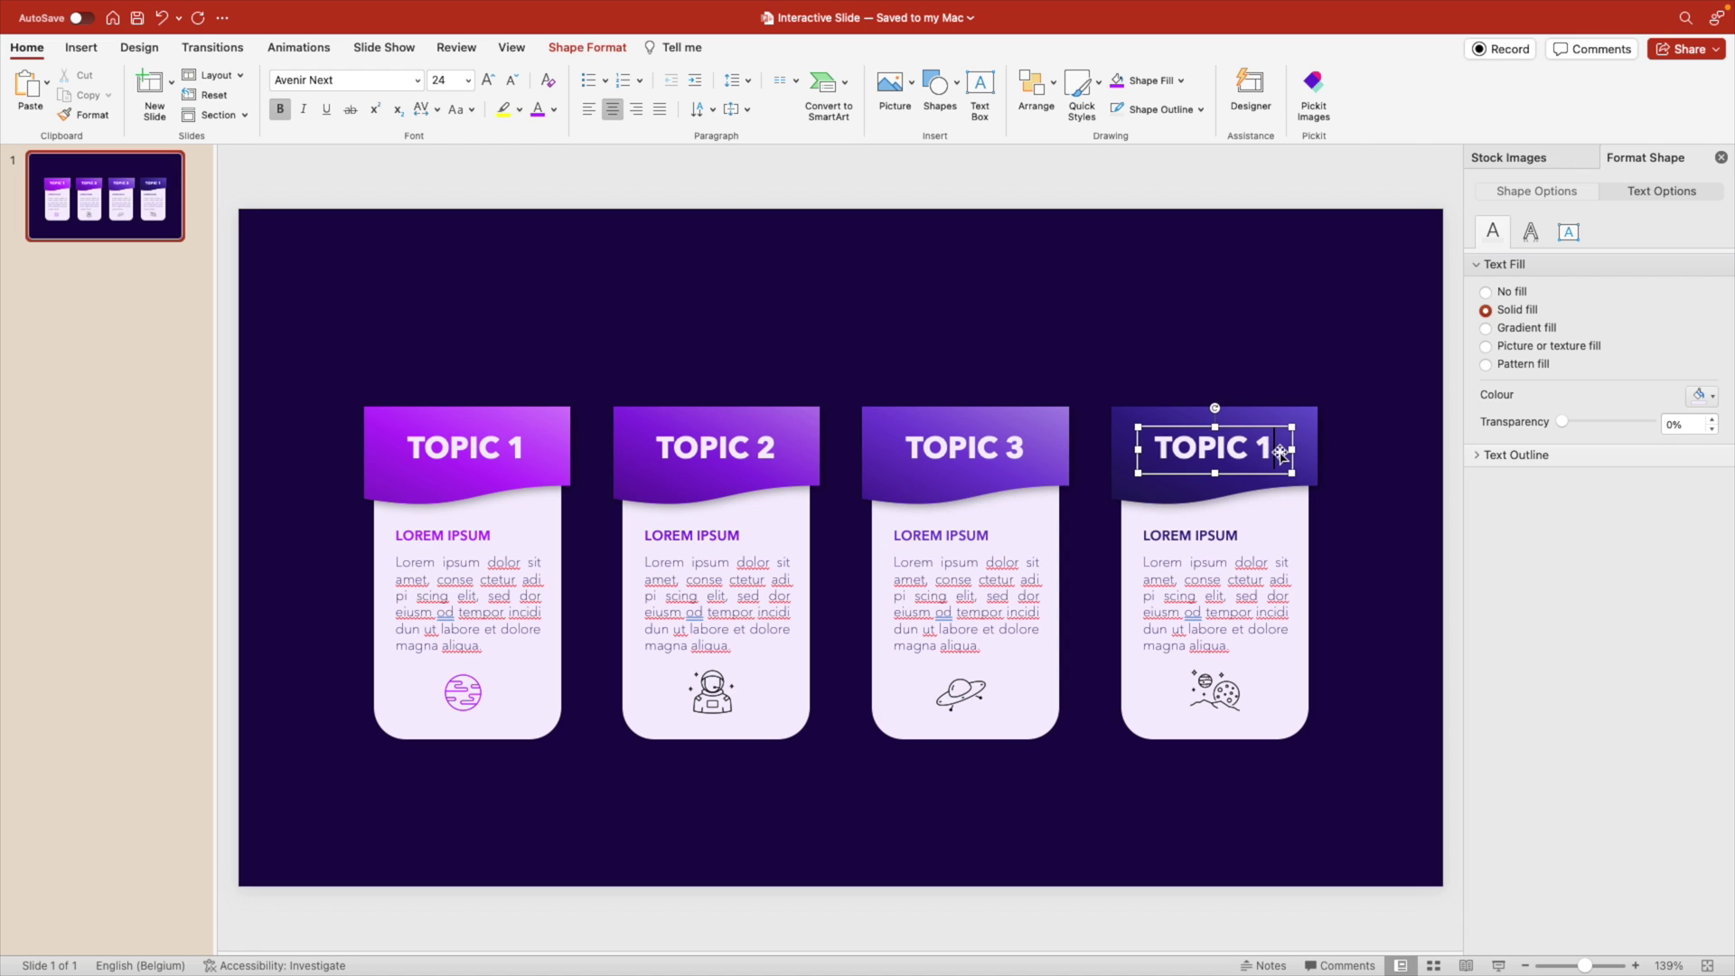
{"action": "key", "text": "BackSpace"}
{"action": "type", "text": "4"}
{"action": "left_click", "coordinate": [1175, 318]}
Check the icon colours on cards two to four without changing them.
{"action": "left_click", "coordinate": [713, 706]}
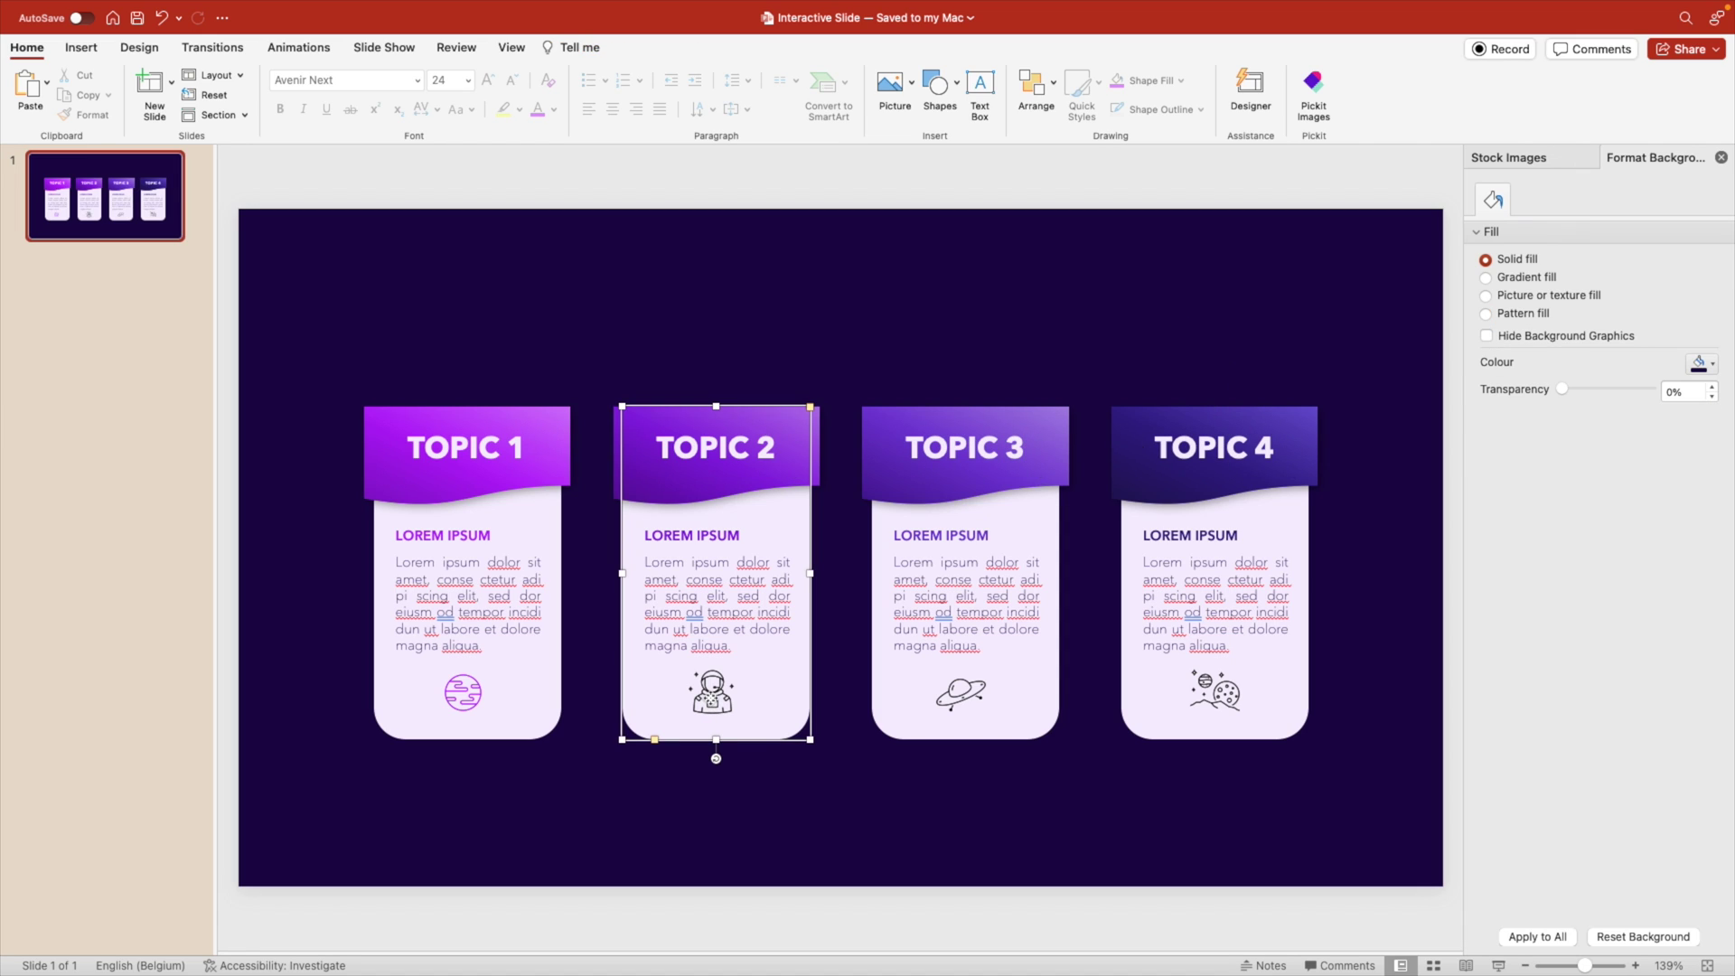
{"action": "left_click_drag", "start_coordinate": [809, 801], "coordinate": [672, 657]}
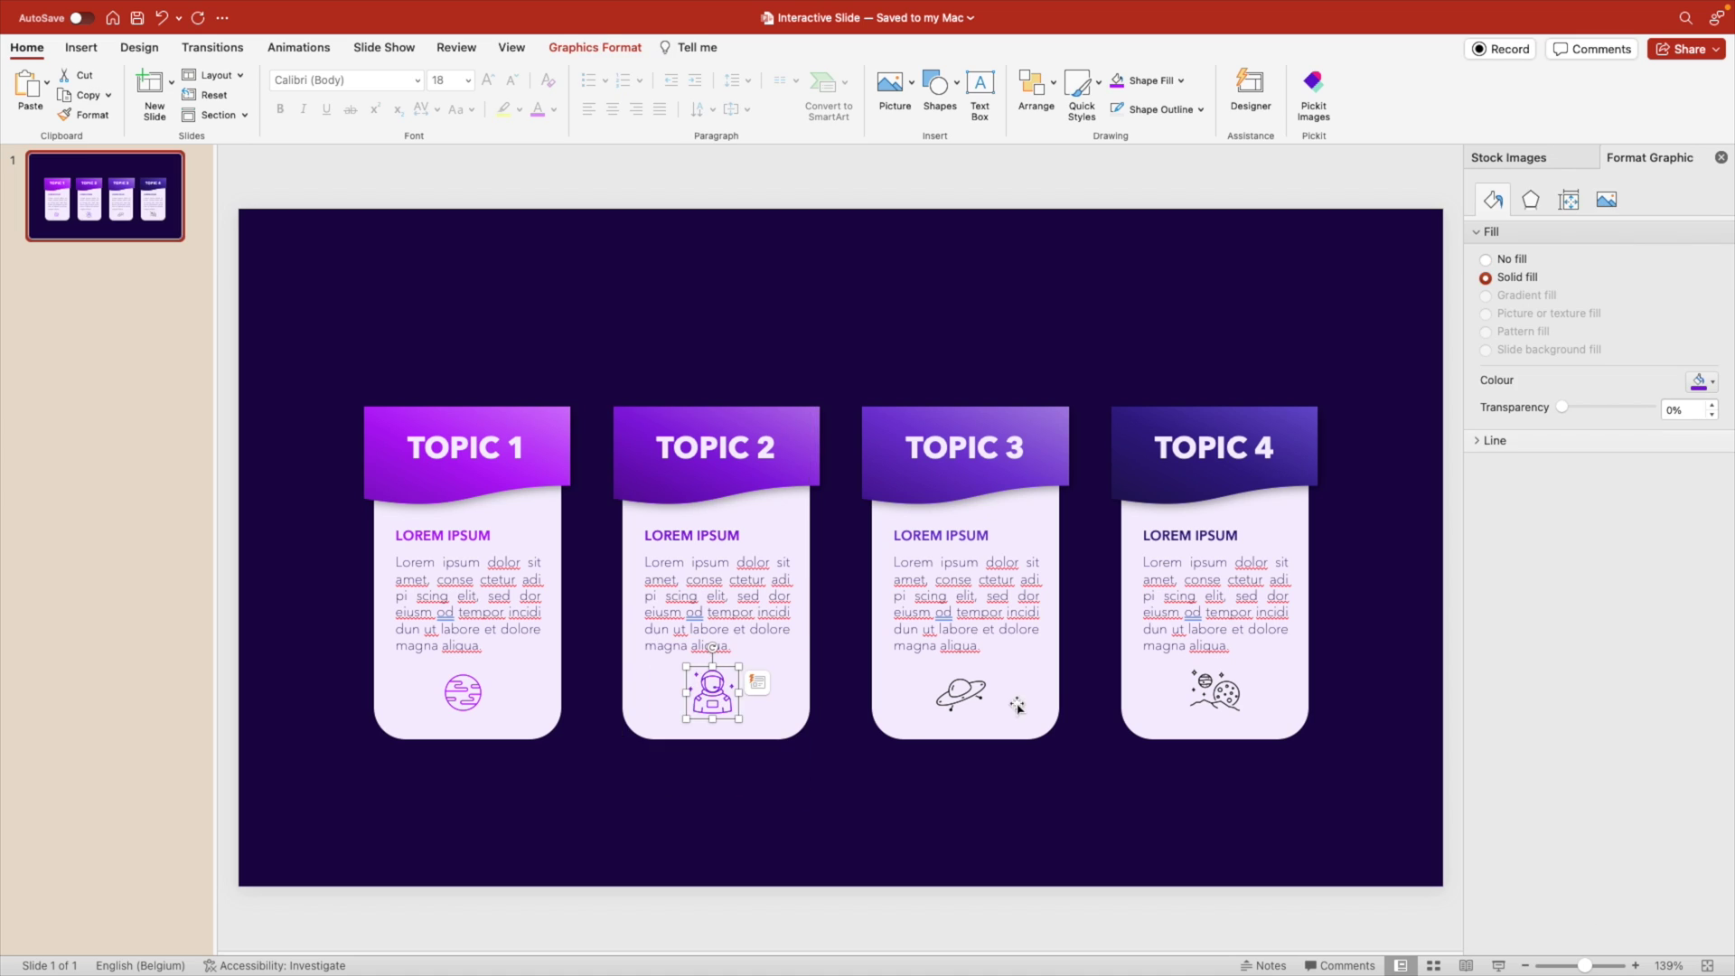
{"action": "left_click_drag", "start_coordinate": [1053, 779], "coordinate": [920, 651]}
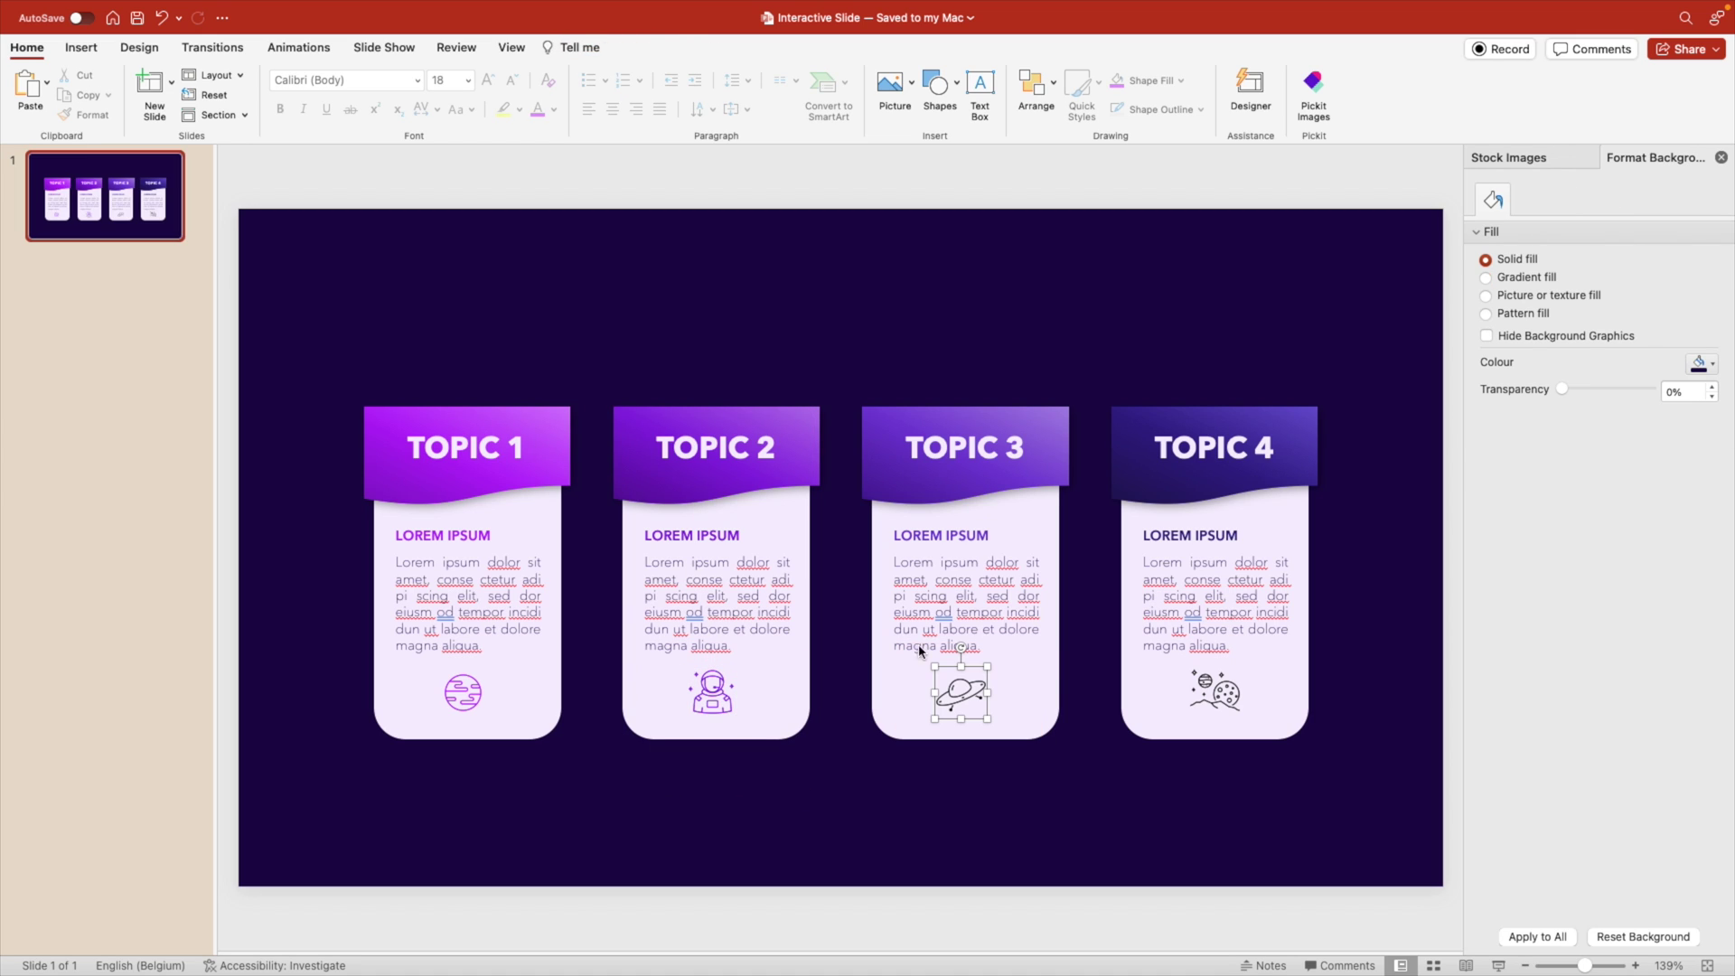
{"action": "left_click", "coordinate": [1214, 693]}
{"action": "left_click", "coordinate": [1699, 380]}
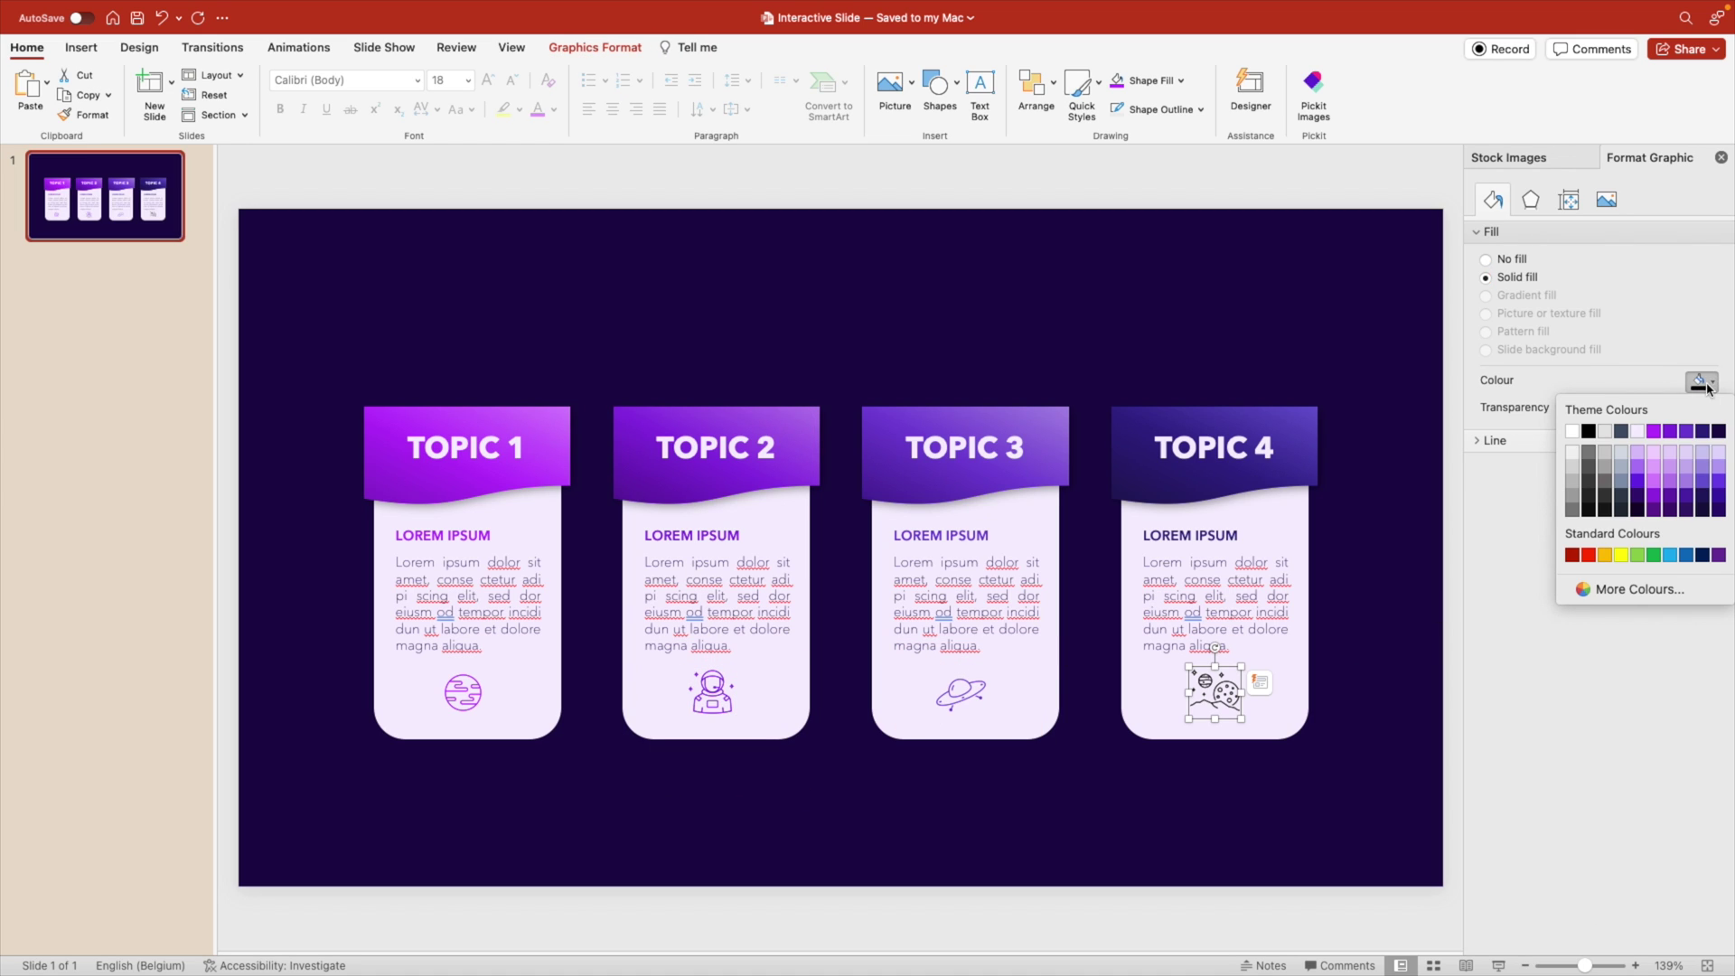
{"action": "key", "text": "Escape"}
{"action": "left_click", "coordinate": [1383, 777]}
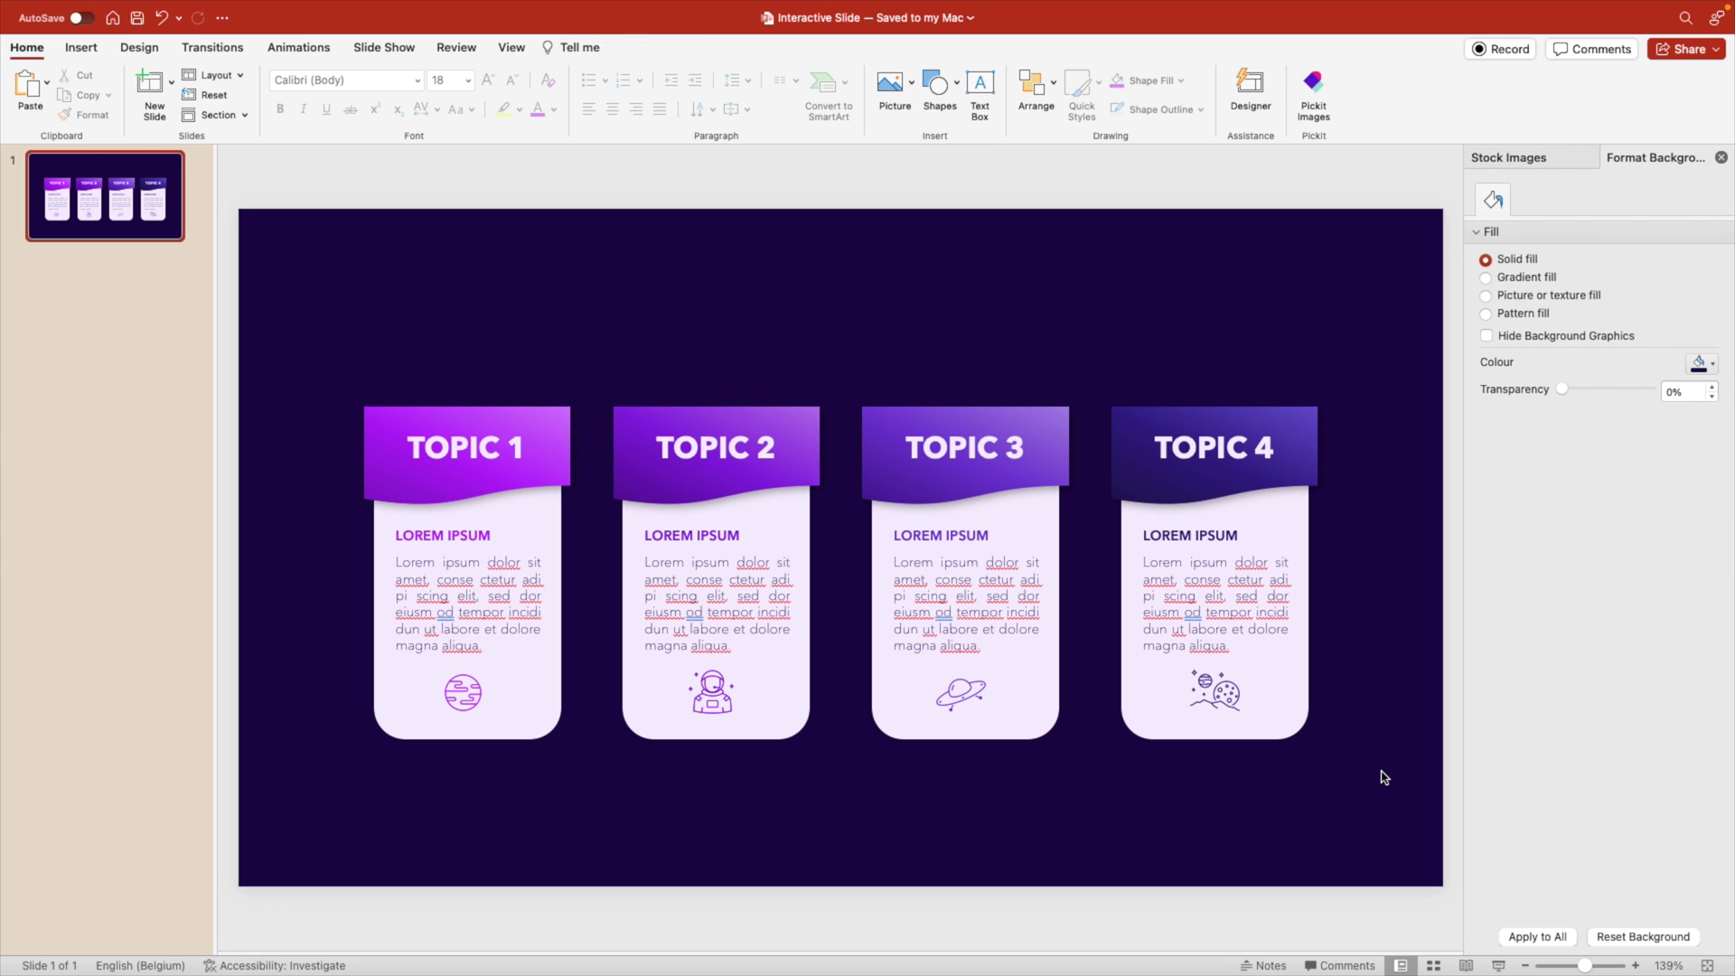
Move all four topic cards up together on the slide.
{"action": "scroll", "coordinate": [1381, 774], "scroll_direction": "down", "scroll_amount": 1}
{"action": "left_click_drag", "start_coordinate": [1340, 813], "coordinate": [307, 340]}
{"action": "mouse_move", "coordinate": [511, 418]}
{"action": "left_mouse_down"}
{"action": "mouse_move", "coordinate": [511, 400]}
{"action": "mouse_move", "coordinate": [513, 415]}
{"action": "left_mouse_up"}
Draw a 33,86 cm by 5,46 cm rectangle across the slide's top above the cards.
{"action": "left_click", "coordinate": [638, 341]}
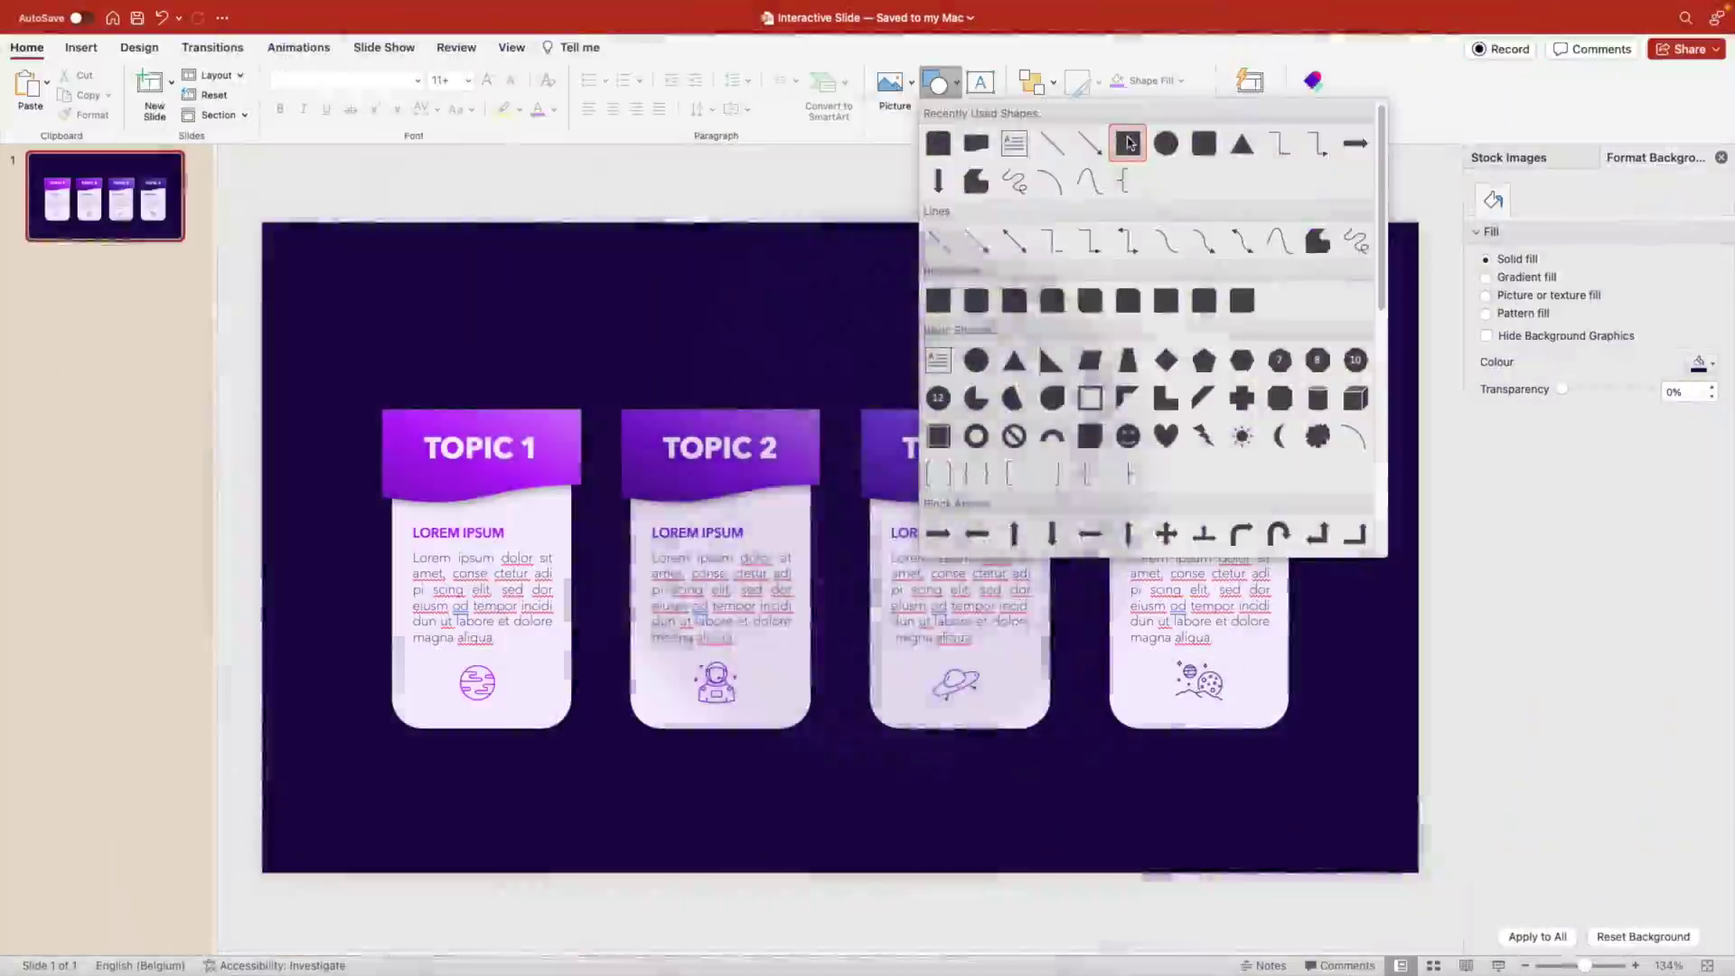
{"action": "left_click", "coordinate": [1123, 140]}
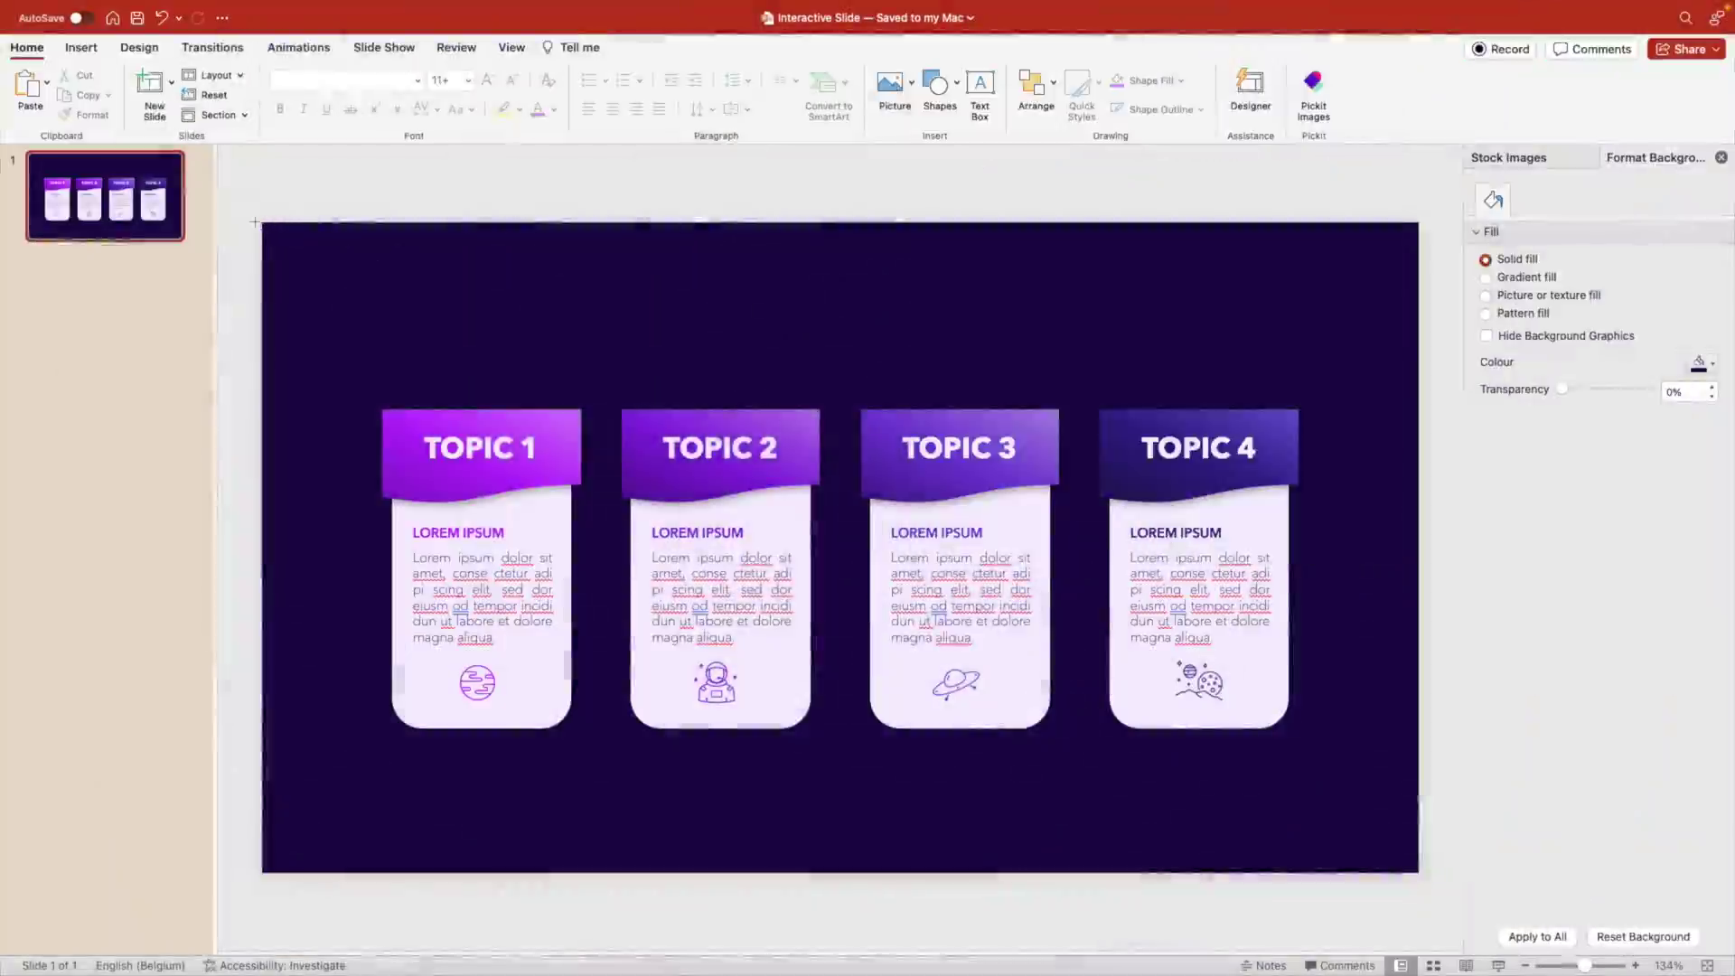
{"action": "mouse_move", "coordinate": [260, 220]}
{"action": "left_mouse_down"}
{"action": "mouse_move", "coordinate": [1104, 399]}
{"action": "mouse_move", "coordinate": [1419, 410]}
{"action": "left_mouse_up"}
Fill the top rectangle with the darkest purple theme colour to match the background.
{"action": "left_click", "coordinate": [536, 82]}
{"action": "left_click", "coordinate": [535, 84]}
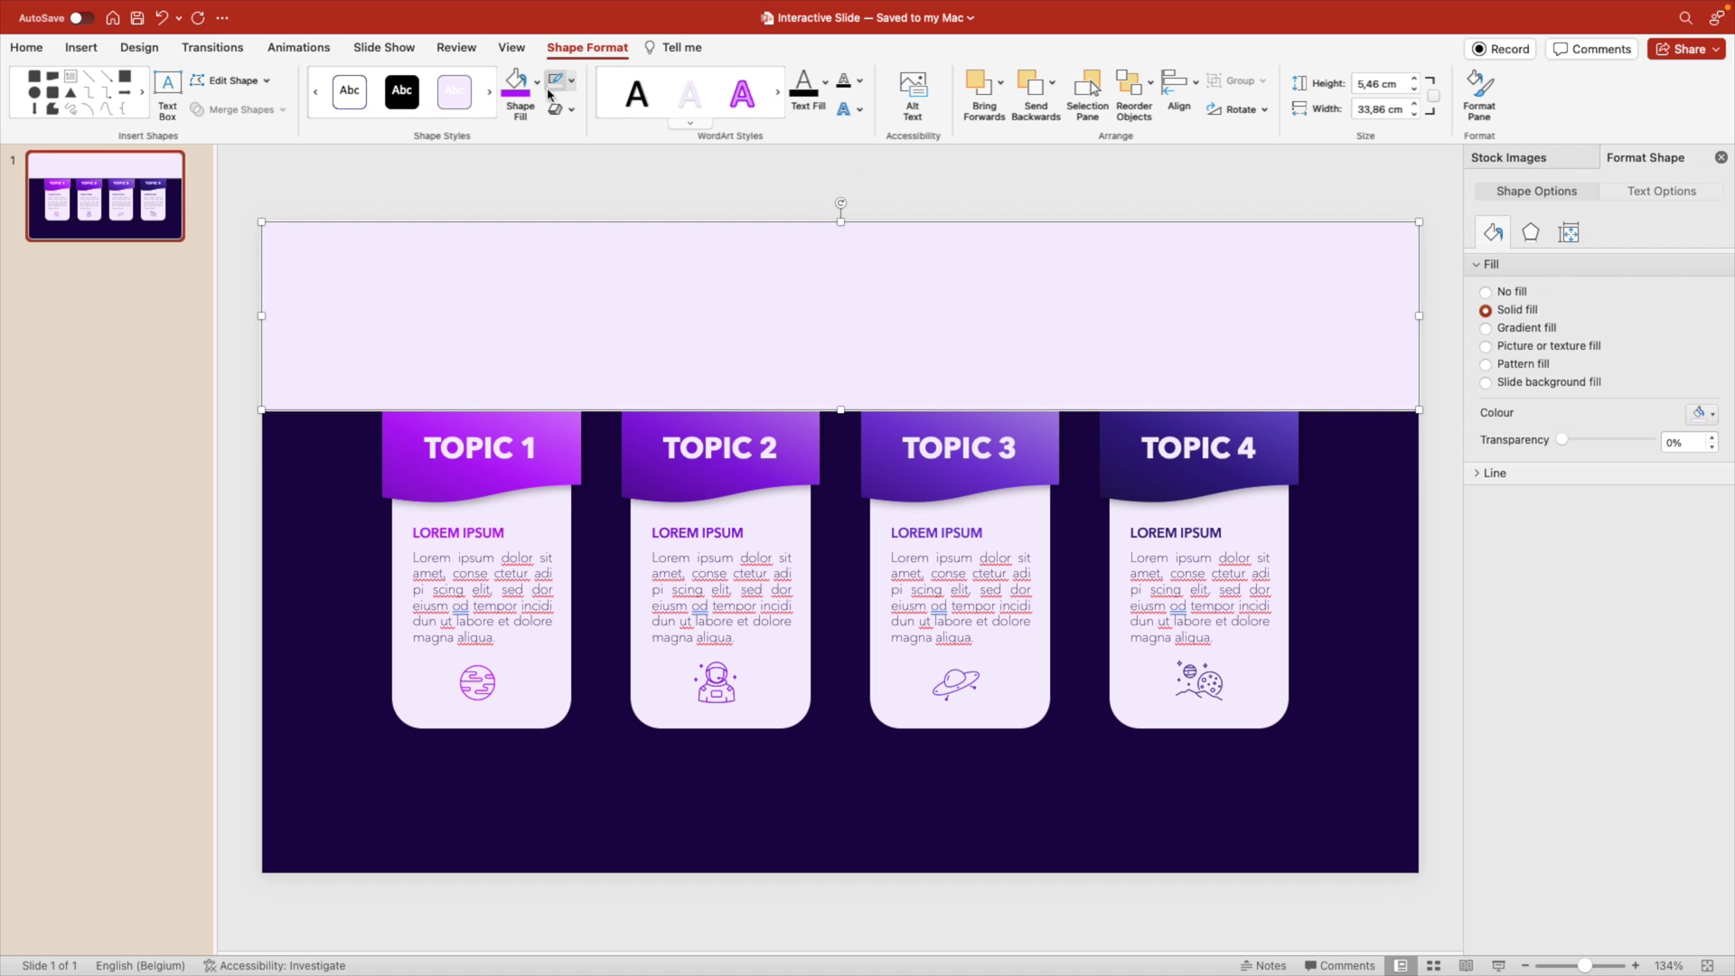
{"action": "left_click", "coordinate": [535, 84]}
{"action": "left_click", "coordinate": [662, 168]}
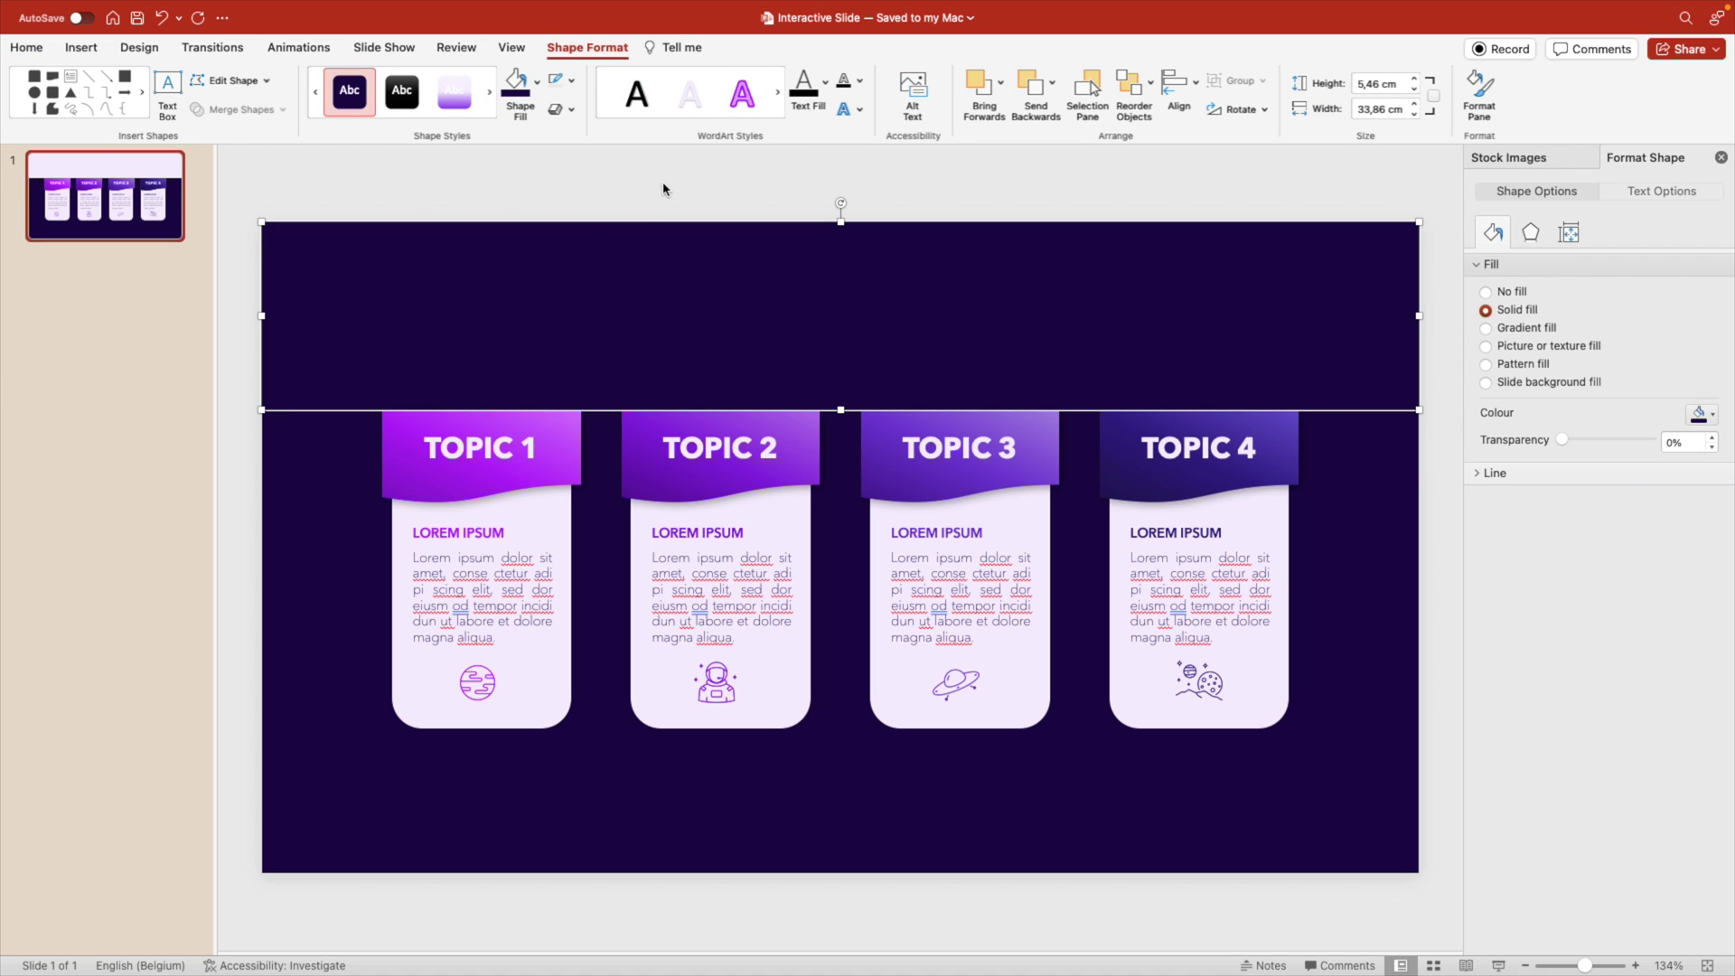
{"action": "left_click", "coordinate": [317, 449]}
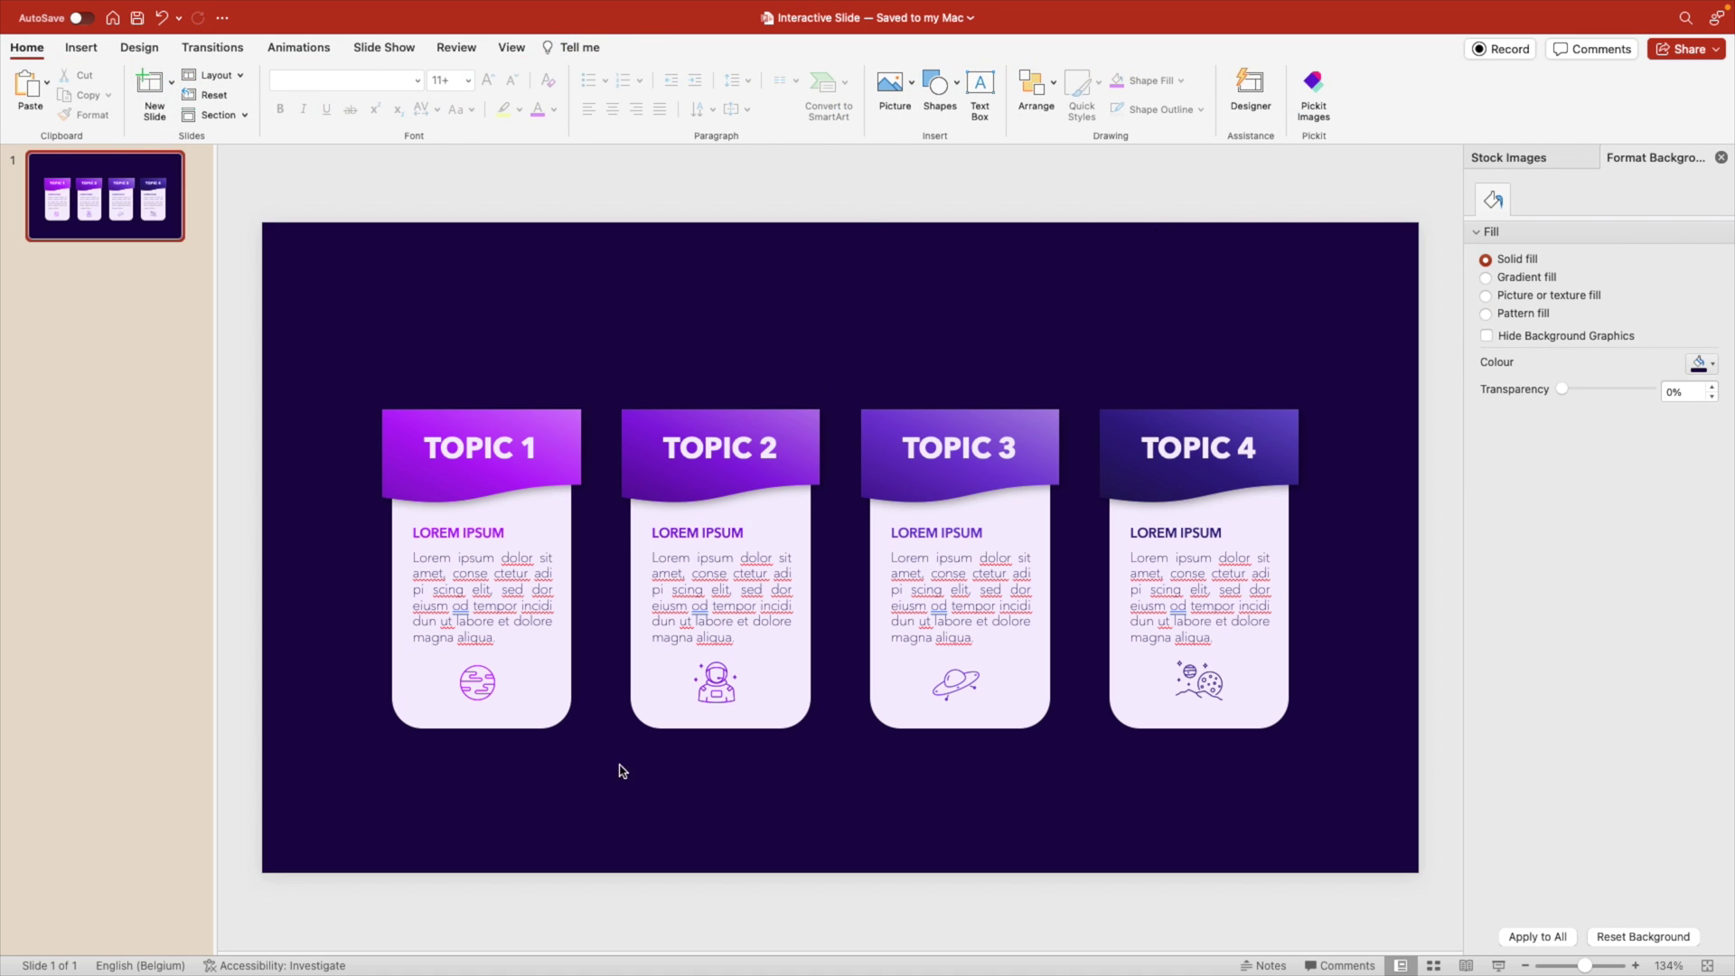
Group card 1's and card 2's parts with their backgrounds, restoring the TOPIC 1 and TOPIC 2 tabs.
{"action": "left_click_drag", "start_coordinate": [623, 771], "coordinate": [372, 505]}
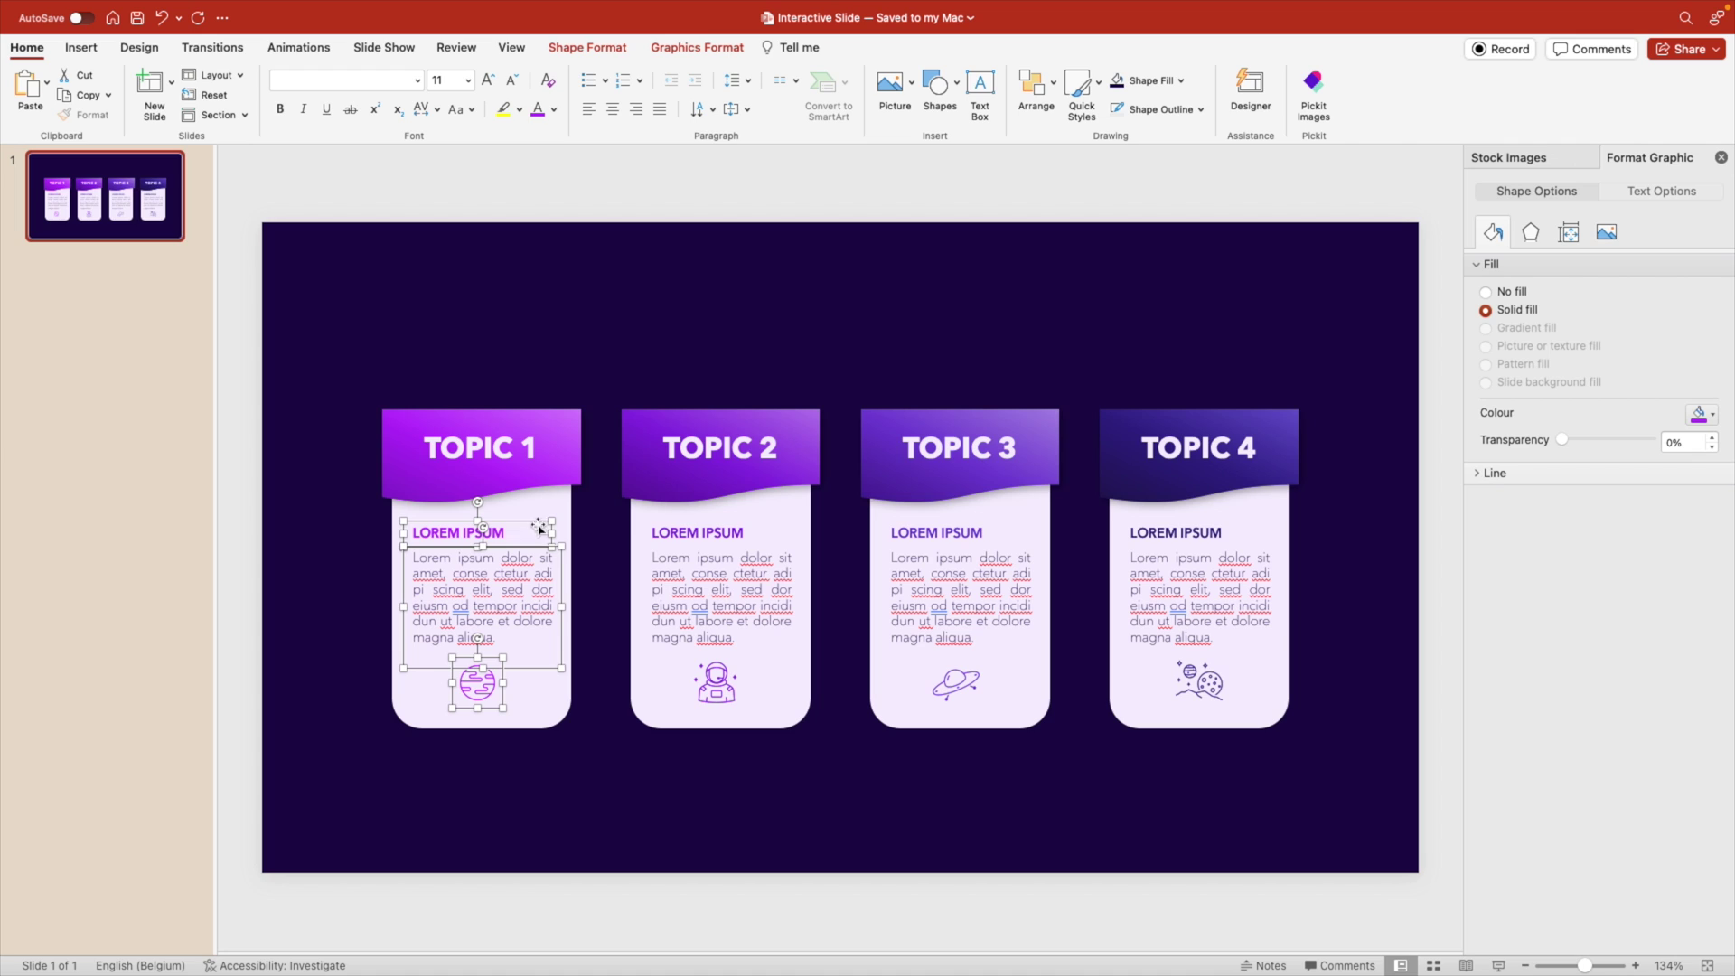
{"action": "left_click", "coordinate": [554, 716], "text": "shift"}
{"action": "right_click", "coordinate": [554, 716]}
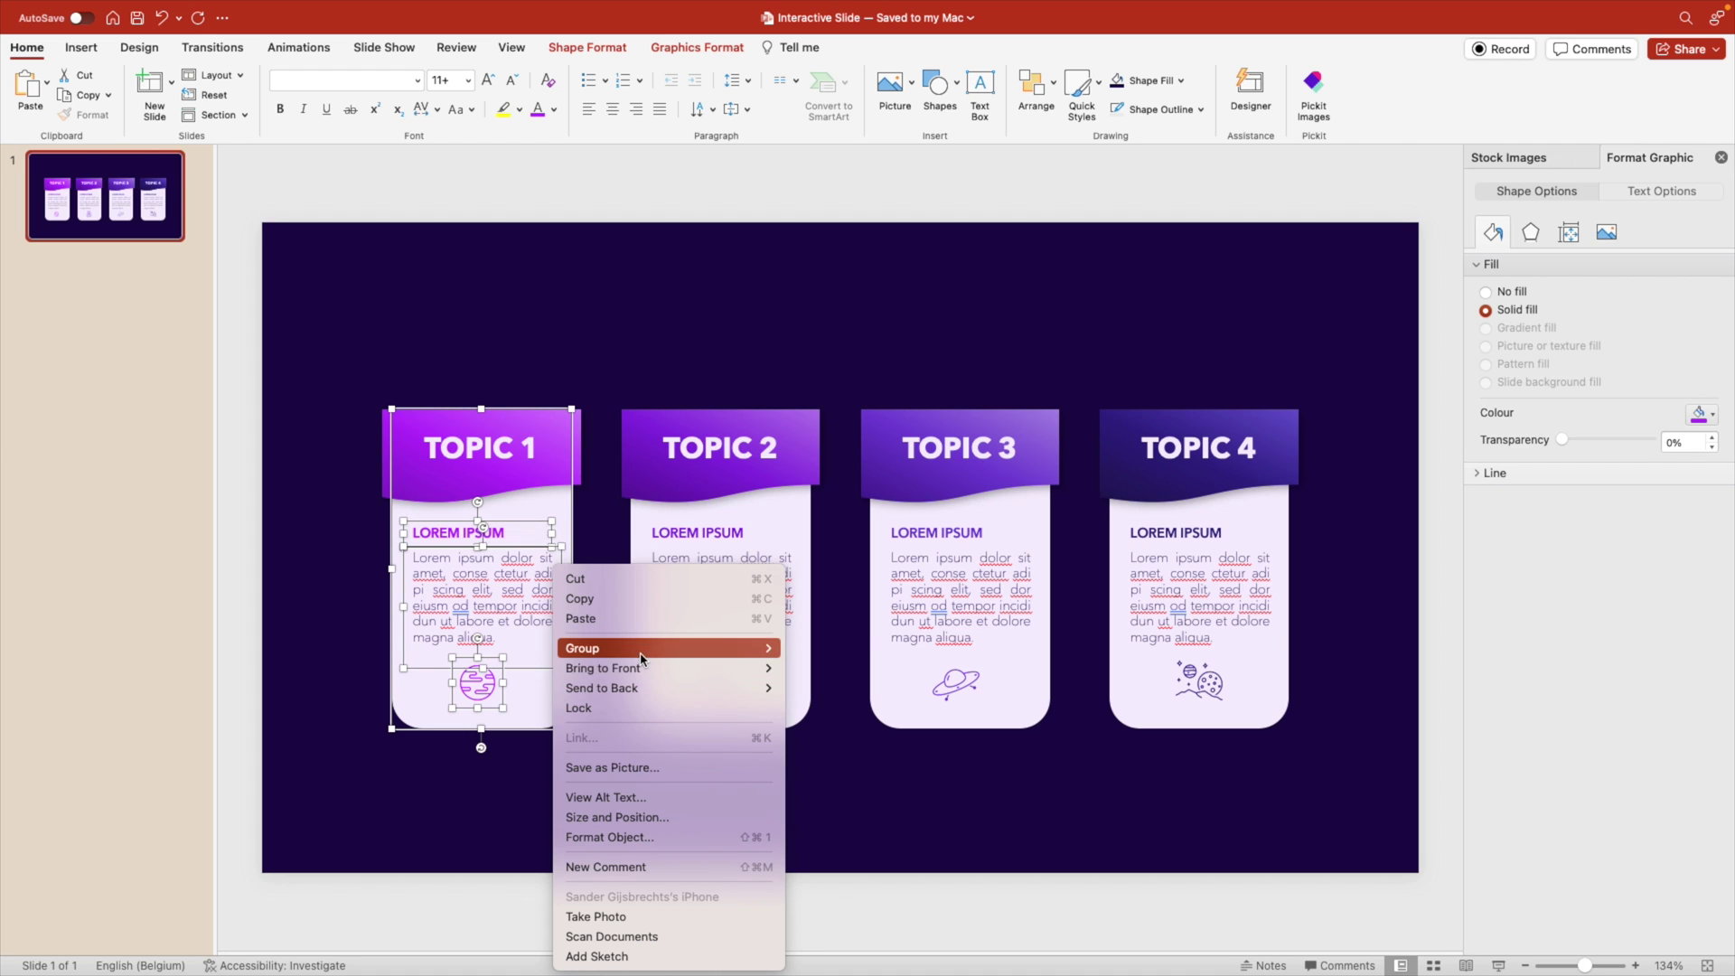
{"action": "mouse_move", "coordinate": [701, 649]}
{"action": "left_click", "coordinate": [810, 648]}
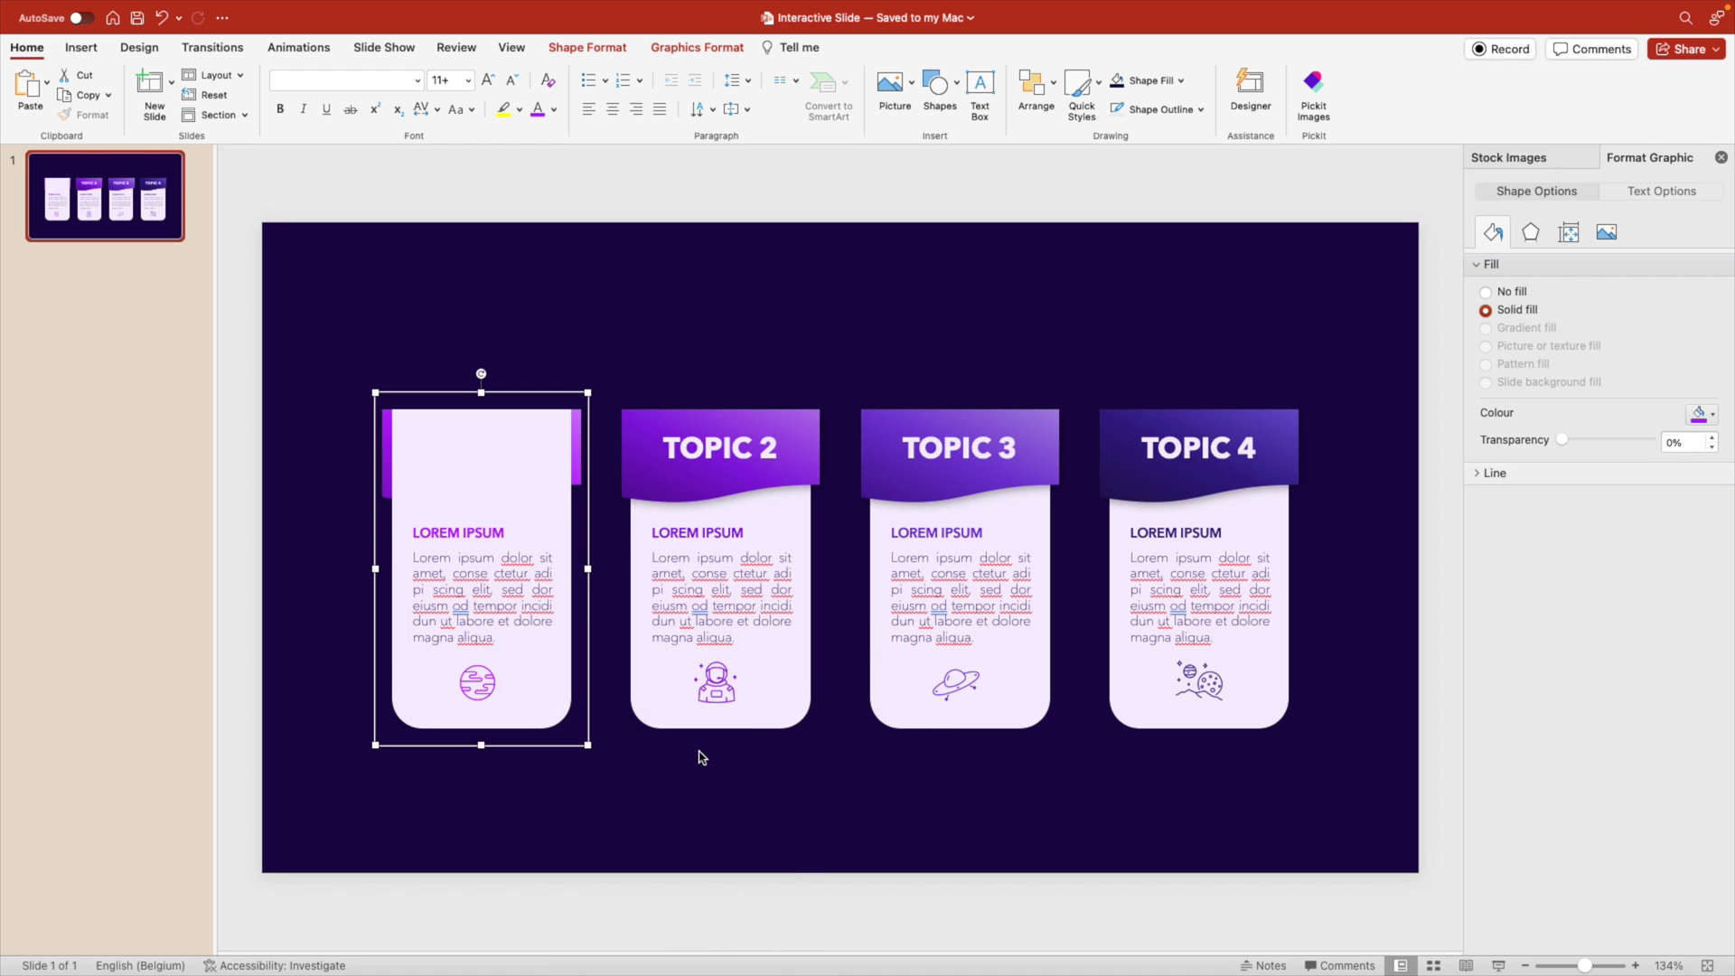
{"action": "key", "text": "super+z"}
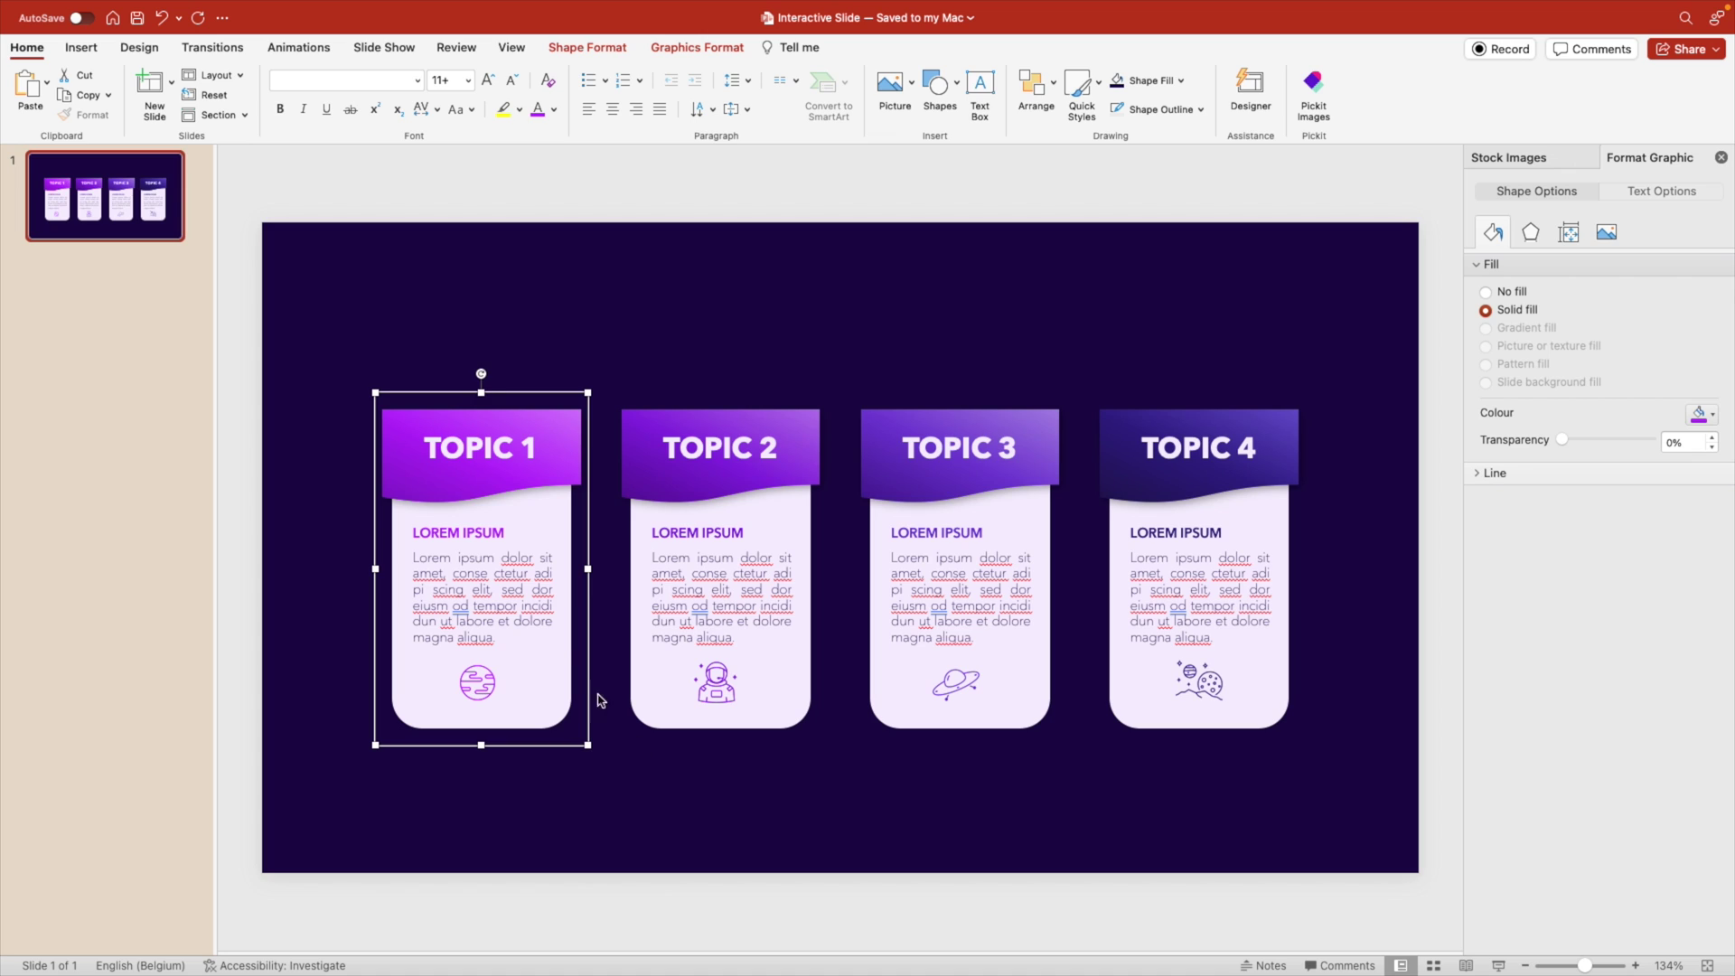
{"action": "left_click_drag", "start_coordinate": [599, 768], "coordinate": [795, 523]}
{"action": "left_click", "coordinate": [797, 506], "text": "shift"}
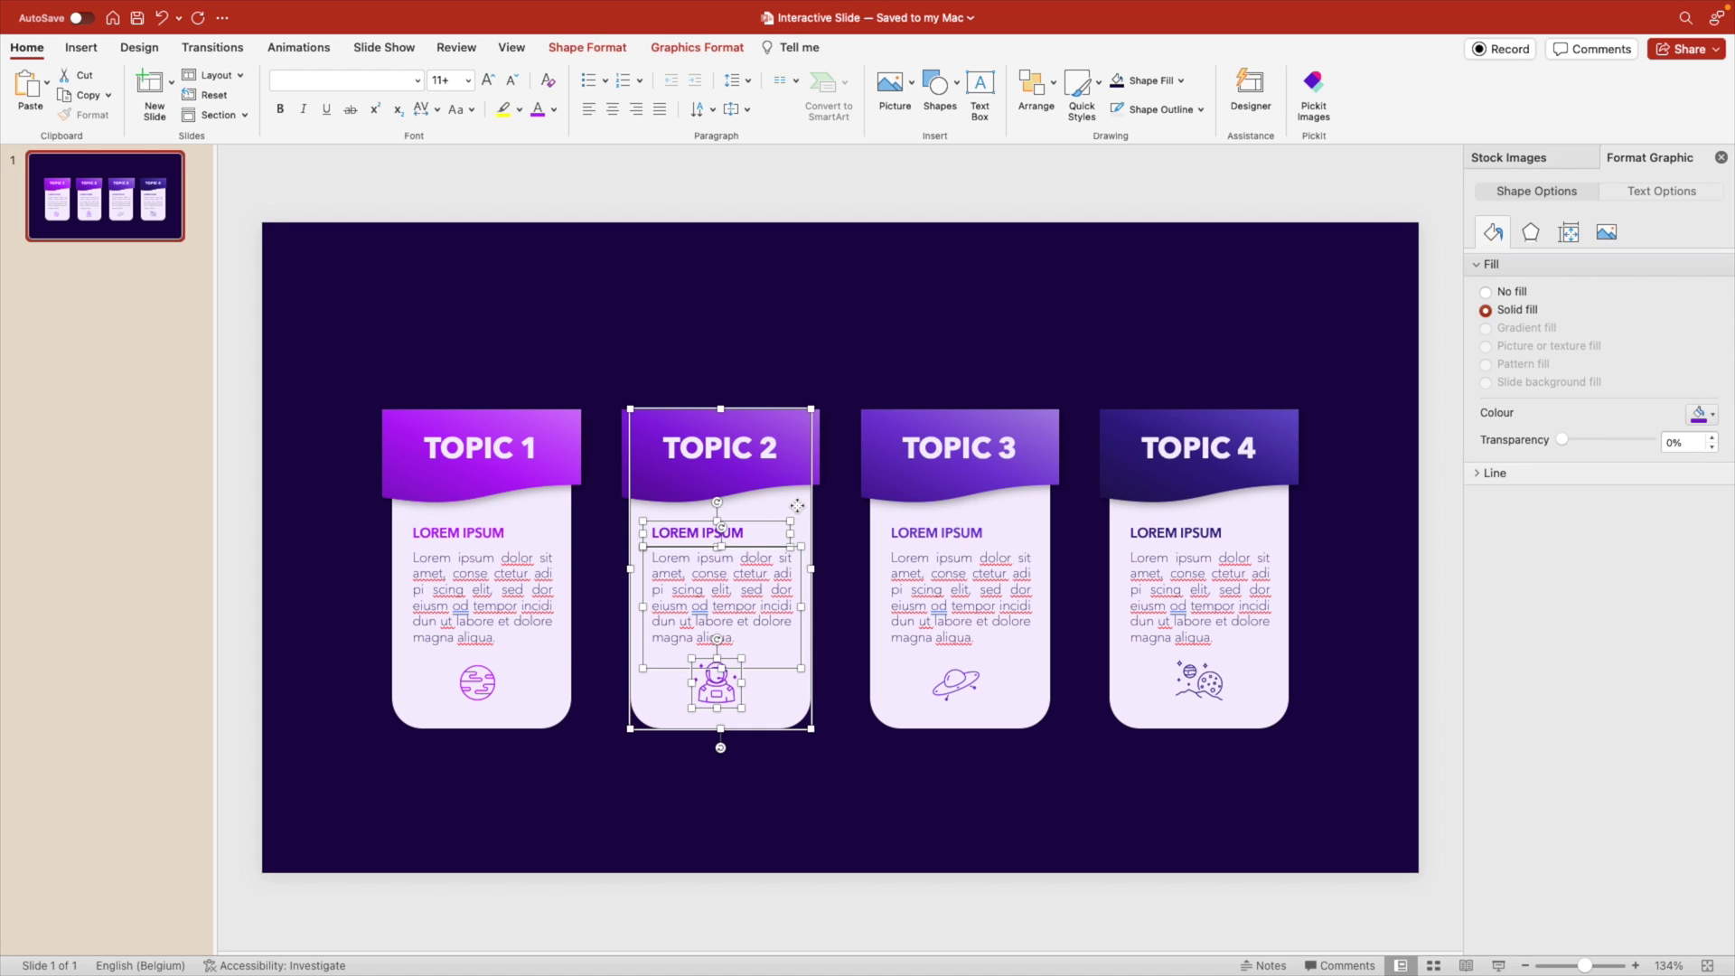
{"action": "key", "text": "super+alt+g"}
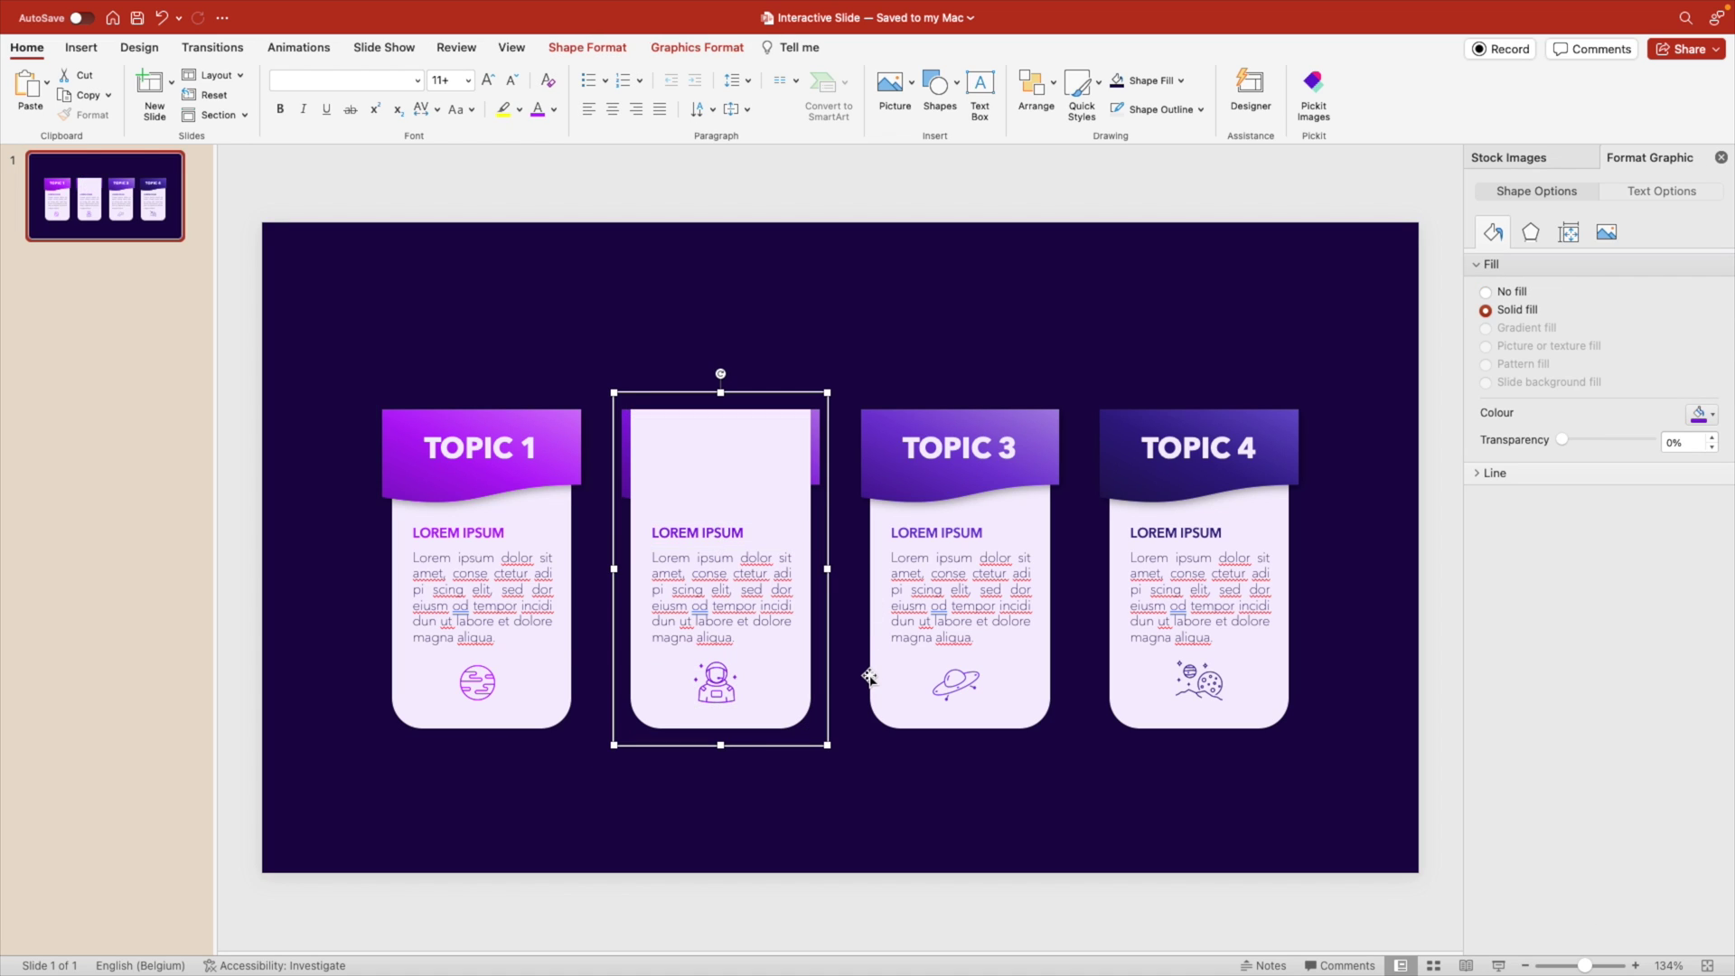
{"action": "key", "text": "super+z"}
{"action": "left_click", "coordinate": [860, 763]}
Group cards 3 and 4 into single objects, restoring the TOPIC 3 and TOPIC 4 tabs.
{"action": "left_click_drag", "start_coordinate": [860, 763], "coordinate": [1069, 503]}
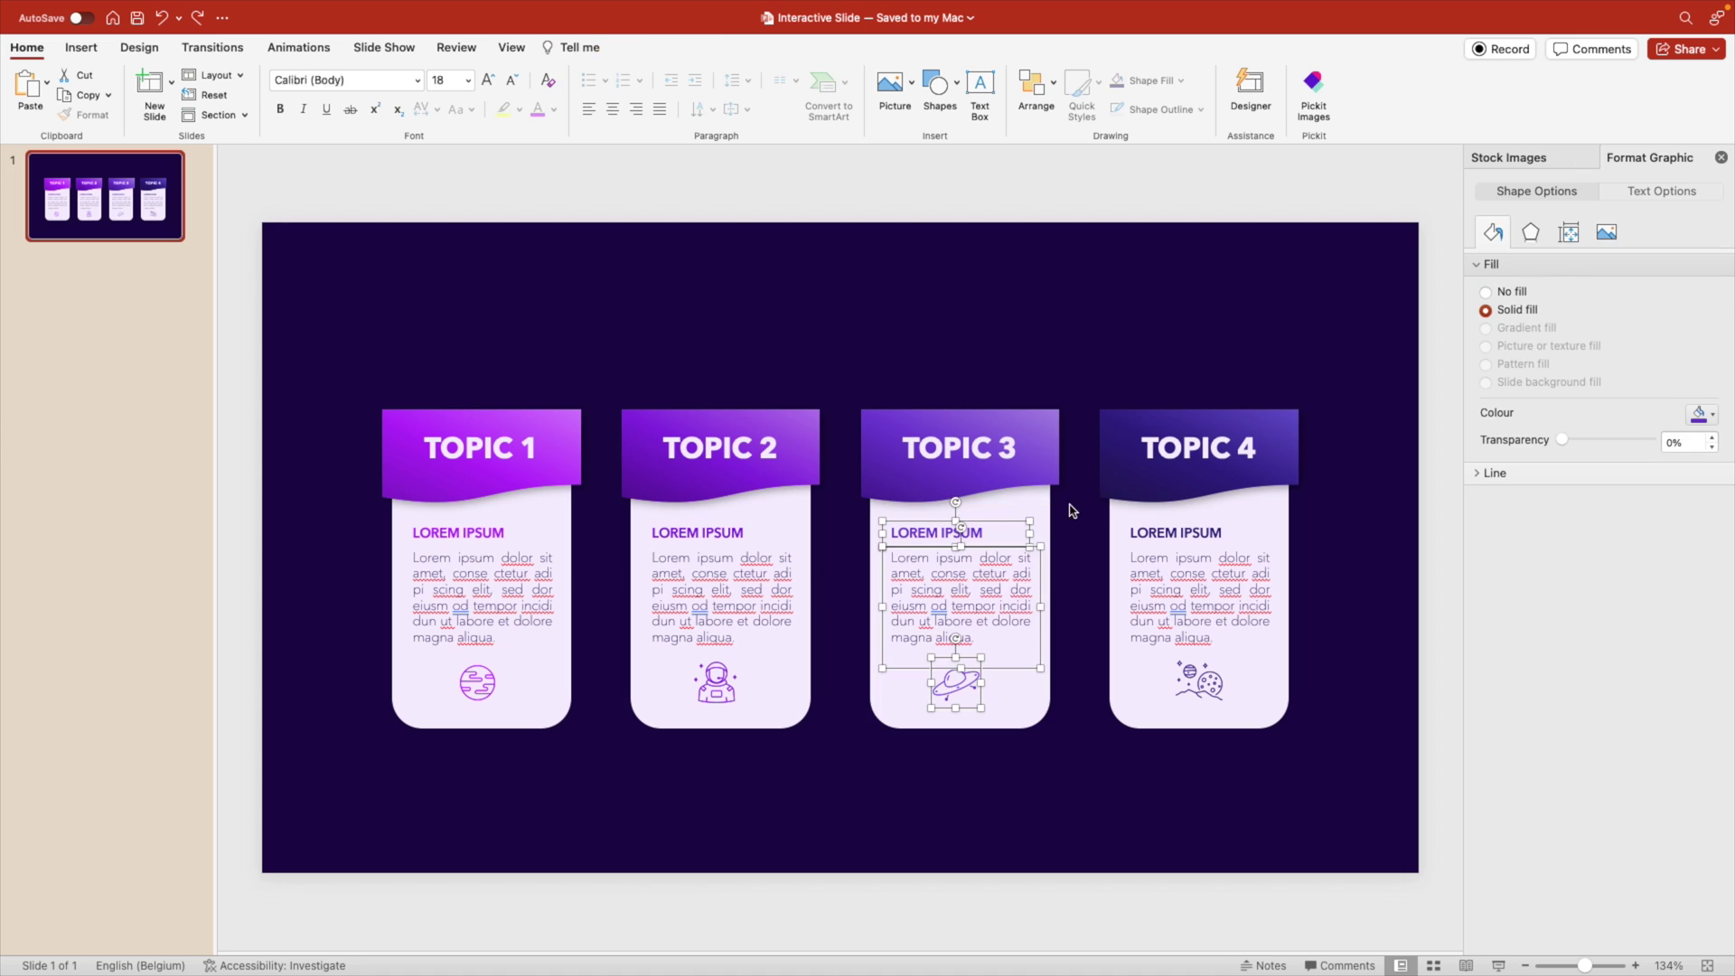
{"action": "left_click", "coordinate": [1043, 497], "text": "shift"}
{"action": "key", "text": "super+alt+g"}
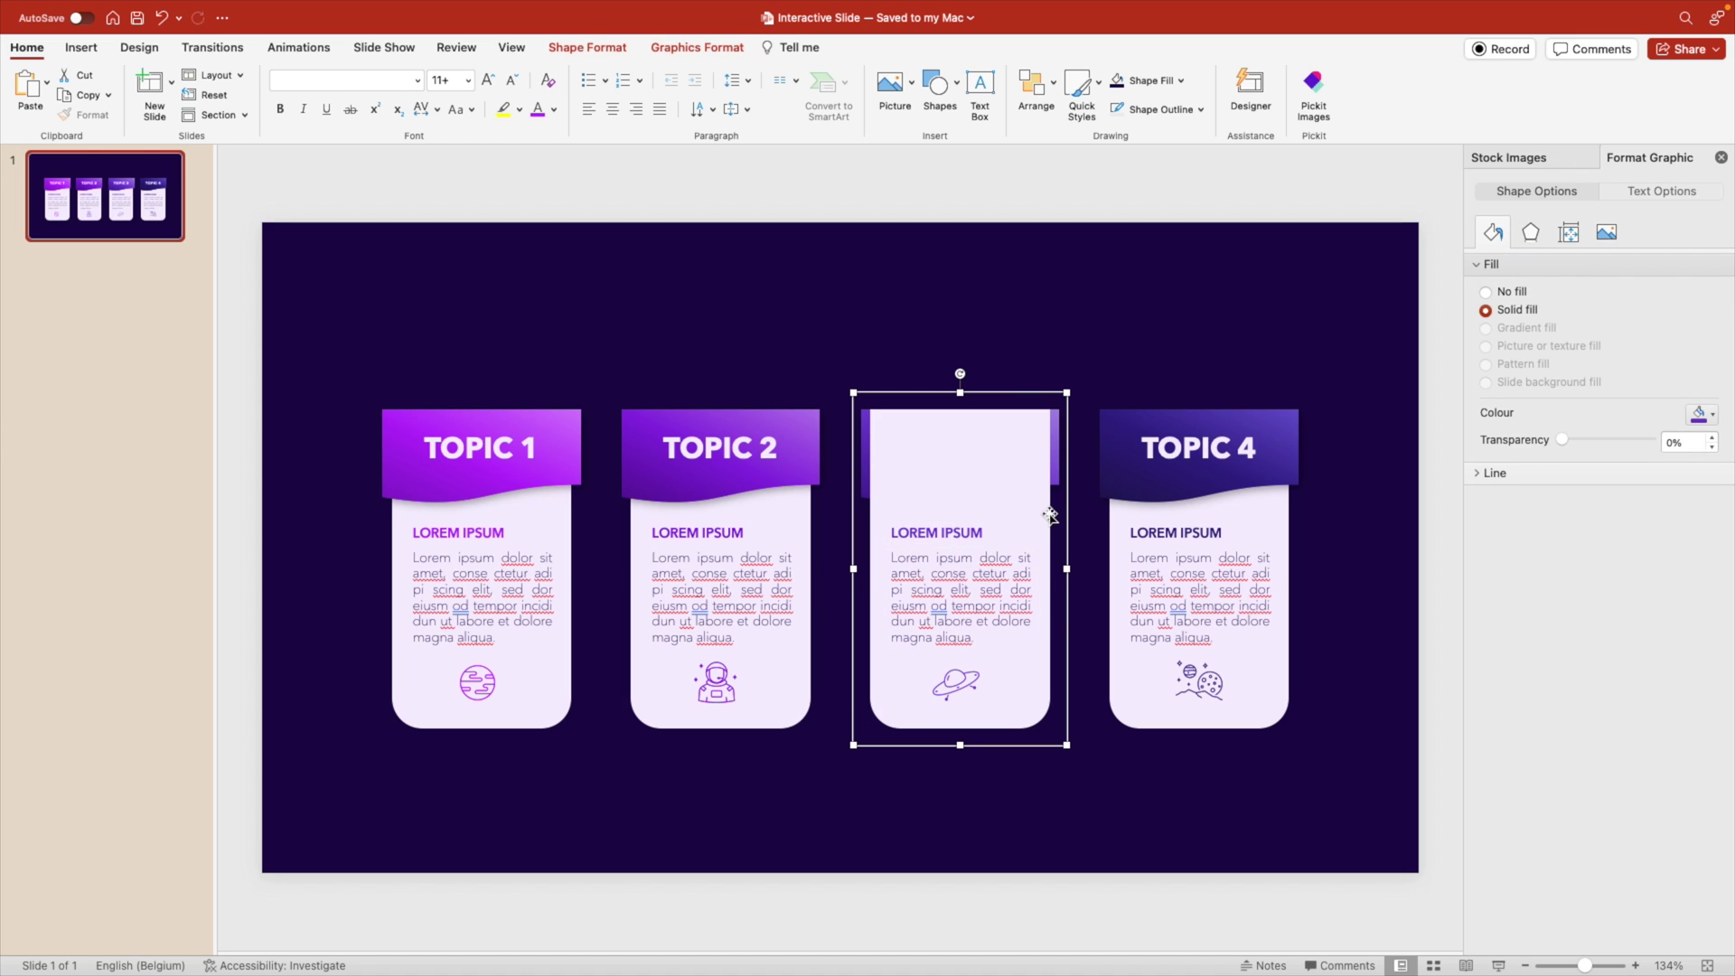
{"action": "key", "text": "super+z"}
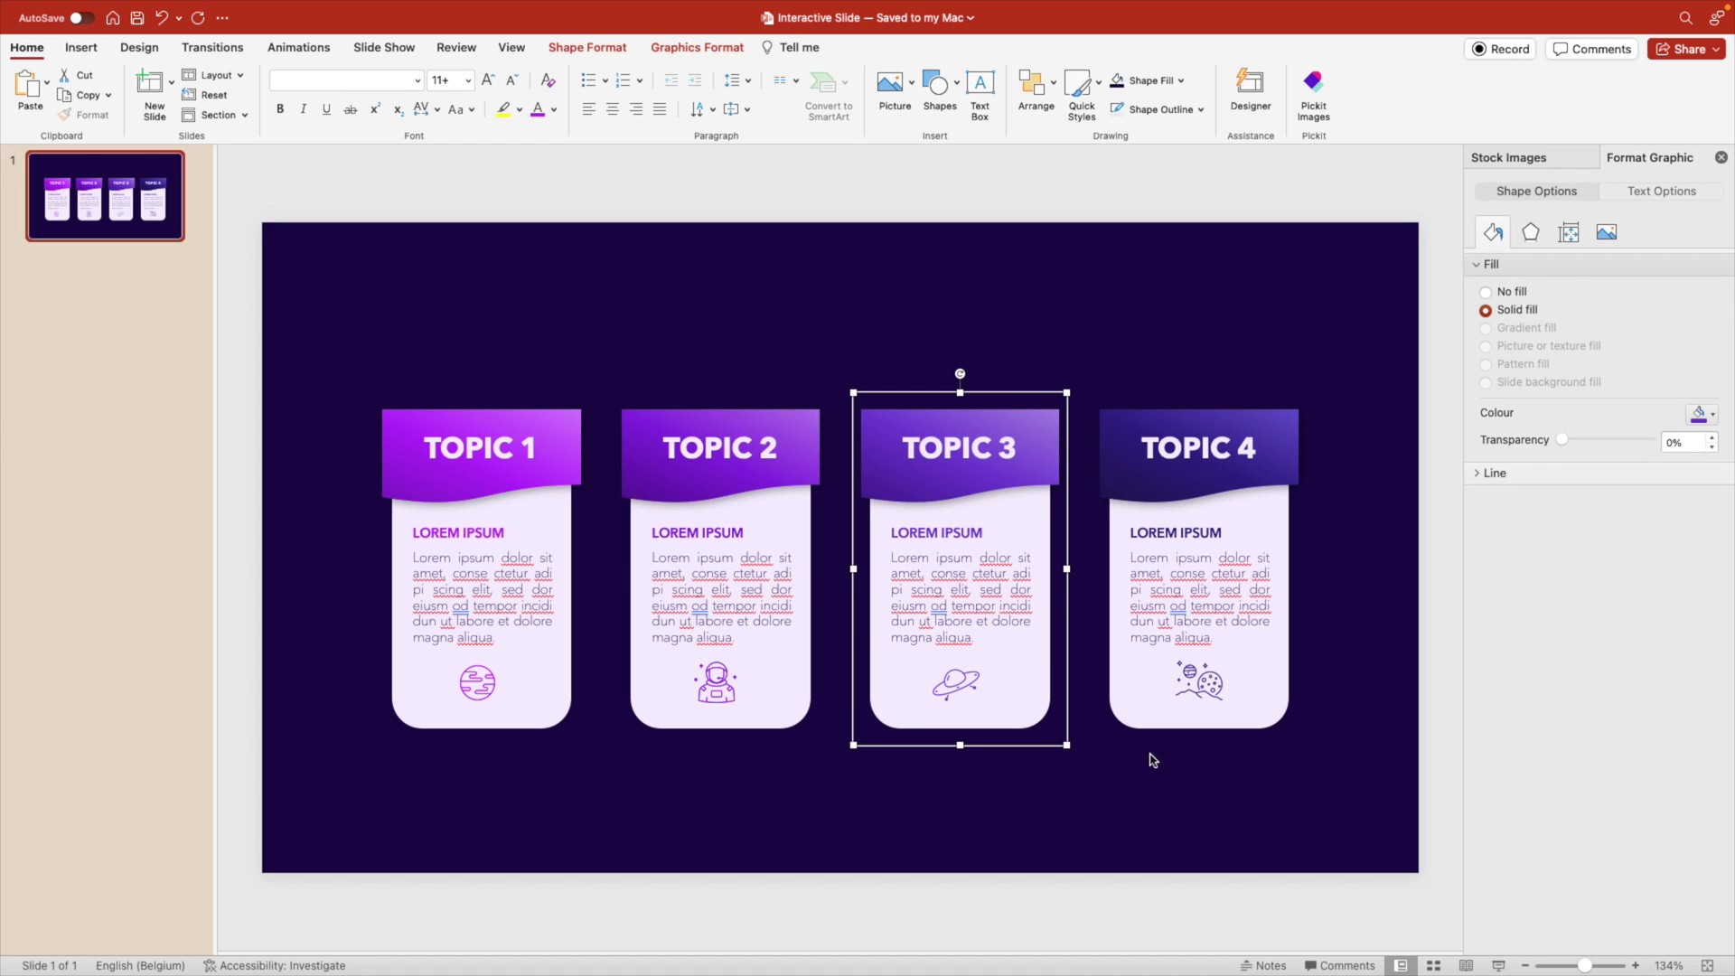
{"action": "left_click_drag", "start_coordinate": [1153, 761], "coordinate": [1320, 402]}
{"action": "key", "text": "super+alt+g"}
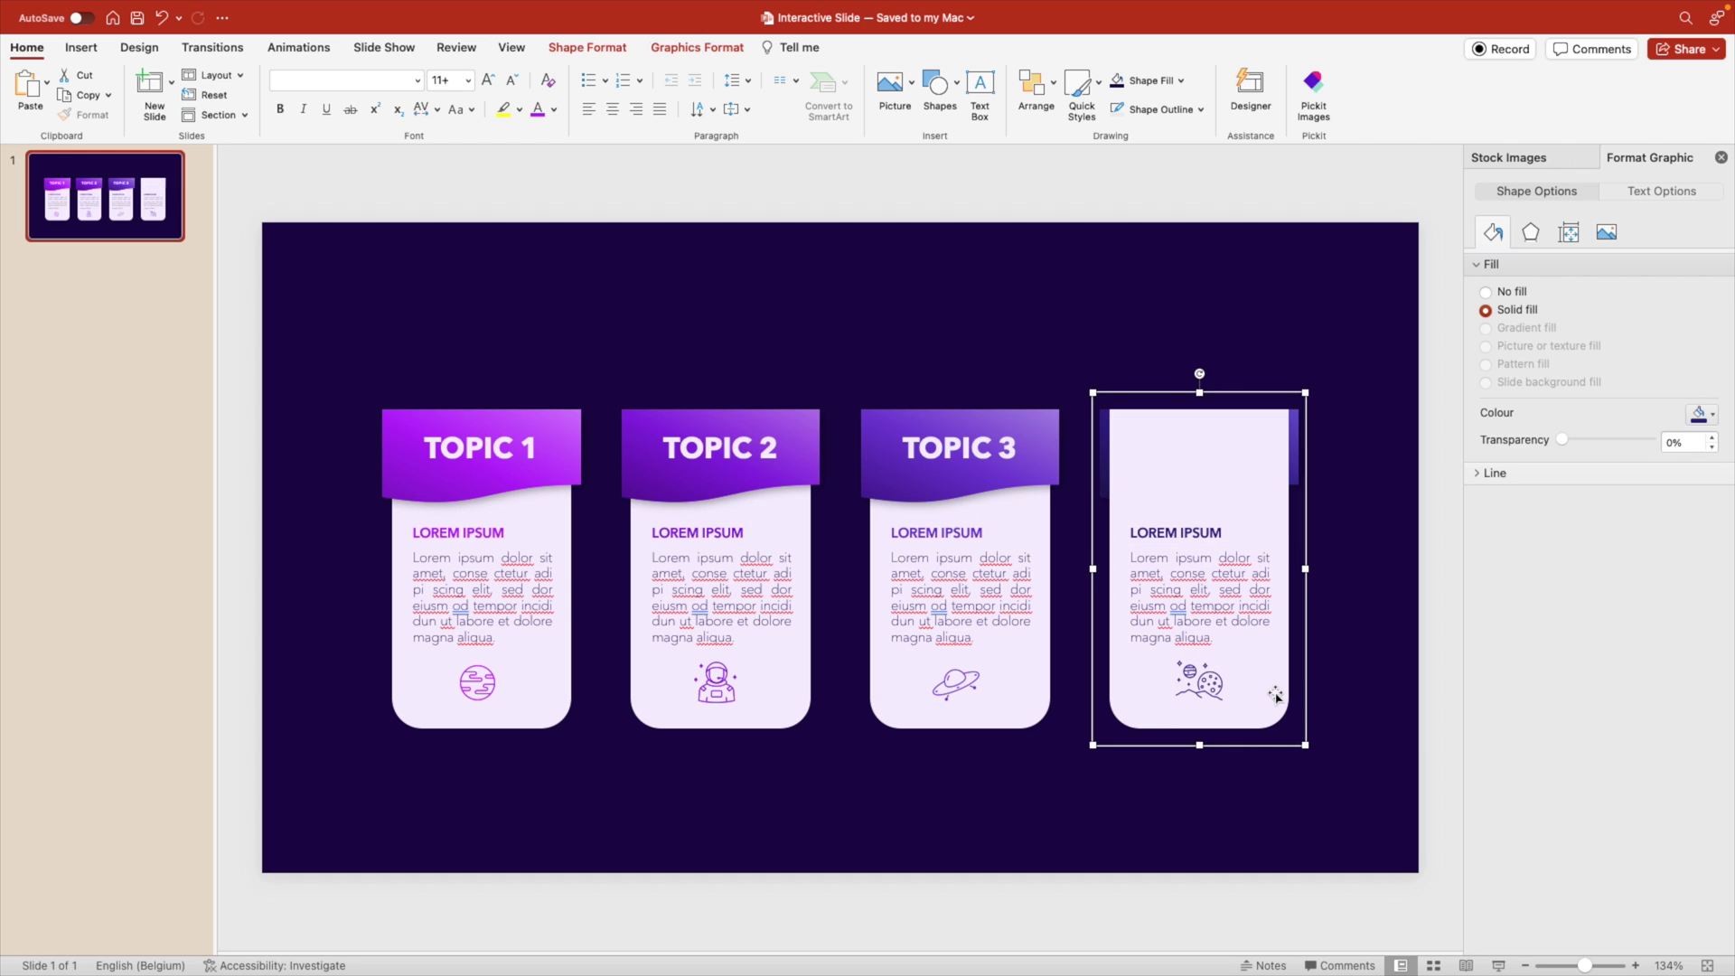
{"action": "key", "text": "super+z"}
{"action": "left_click", "coordinate": [1314, 823]}
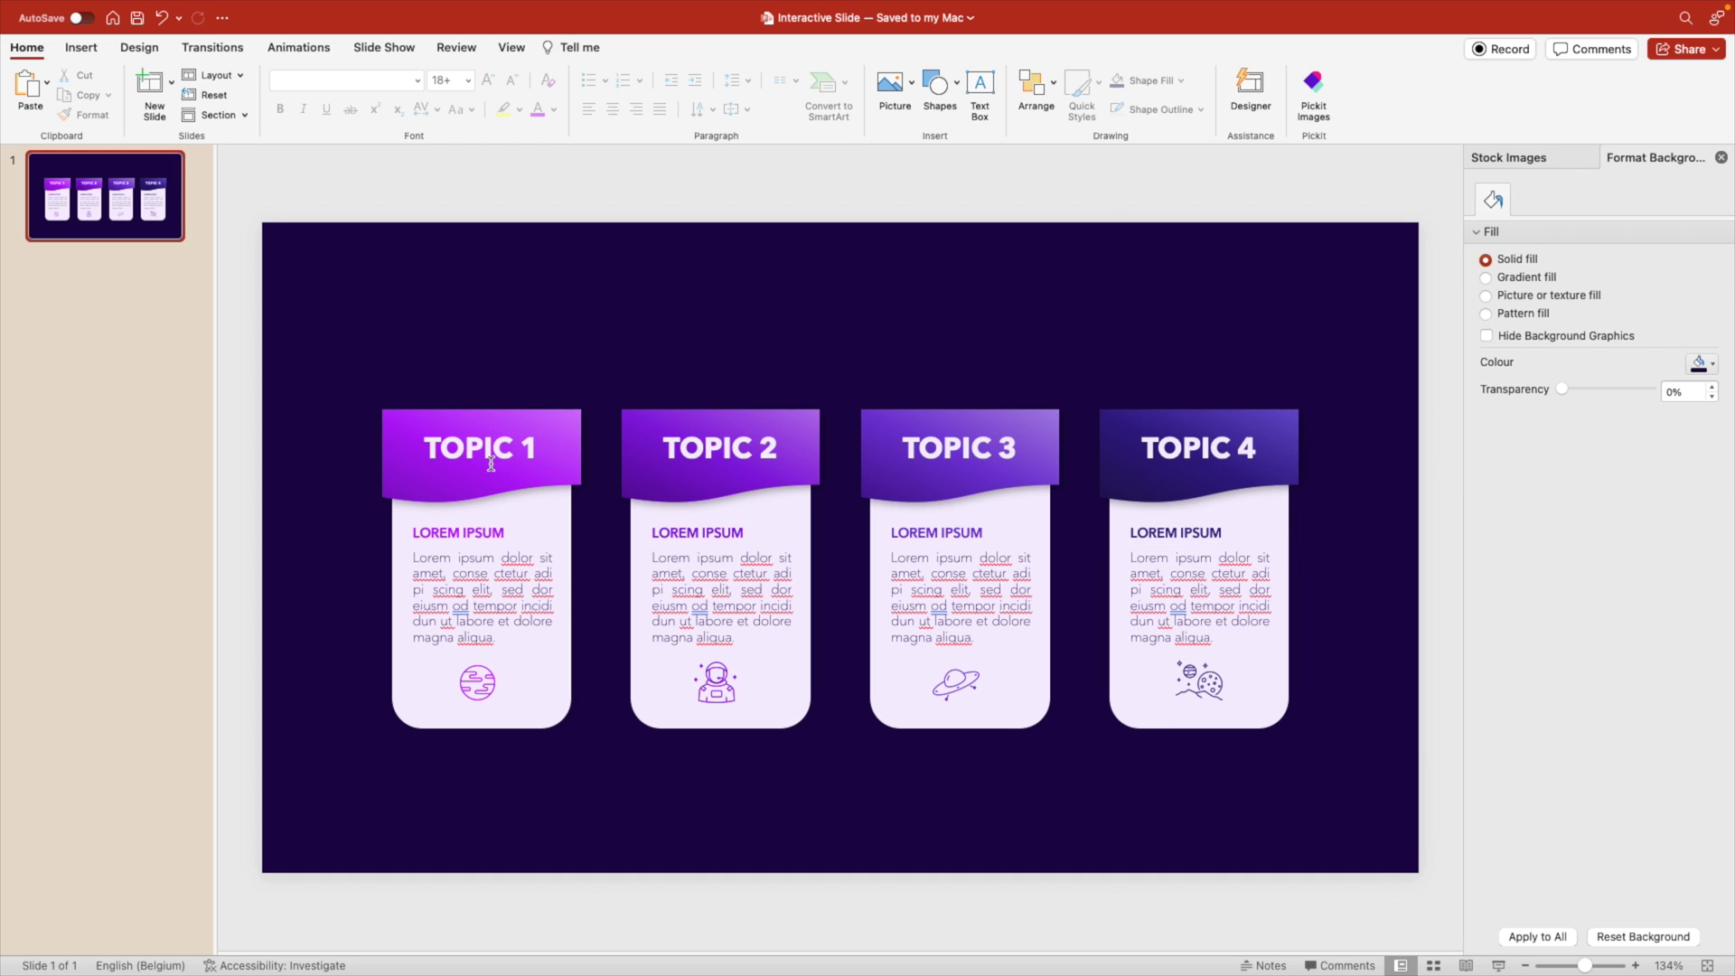
Check that the TOPIC 1 to TOPIC 4 tabs stay visible and selectable above their cards.
{"action": "left_click", "coordinate": [502, 463]}
{"action": "left_click", "coordinate": [501, 465]}
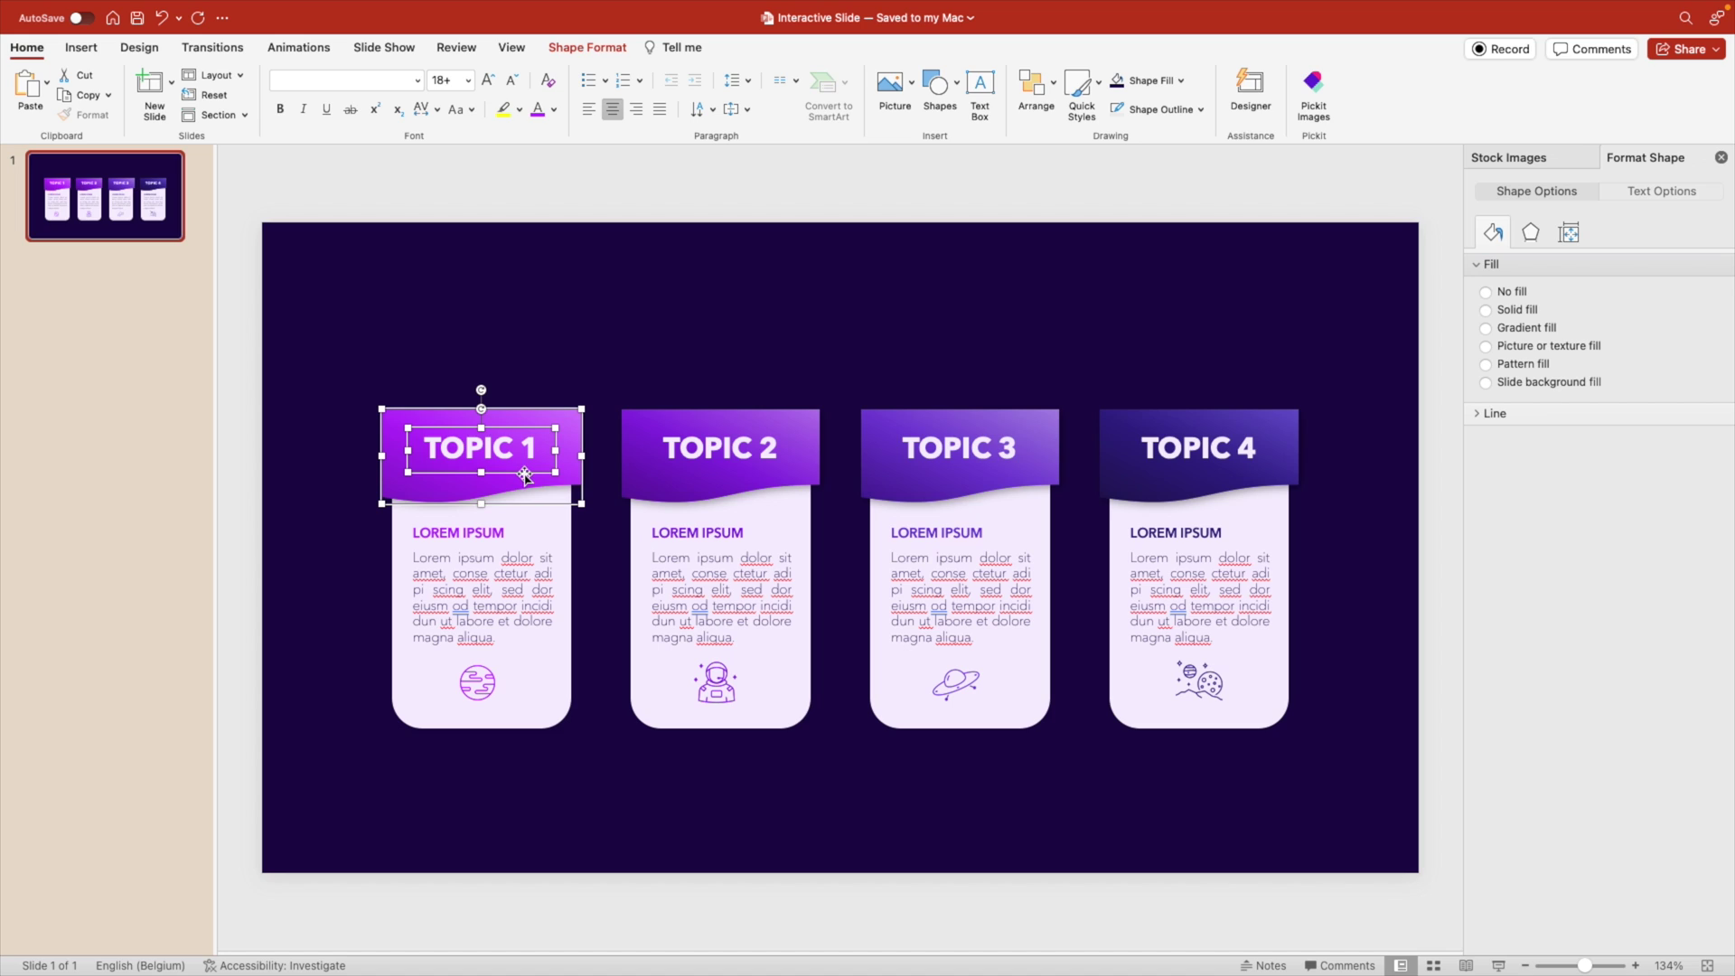
{"action": "left_click", "coordinate": [736, 452]}
{"action": "left_click", "coordinate": [685, 495]}
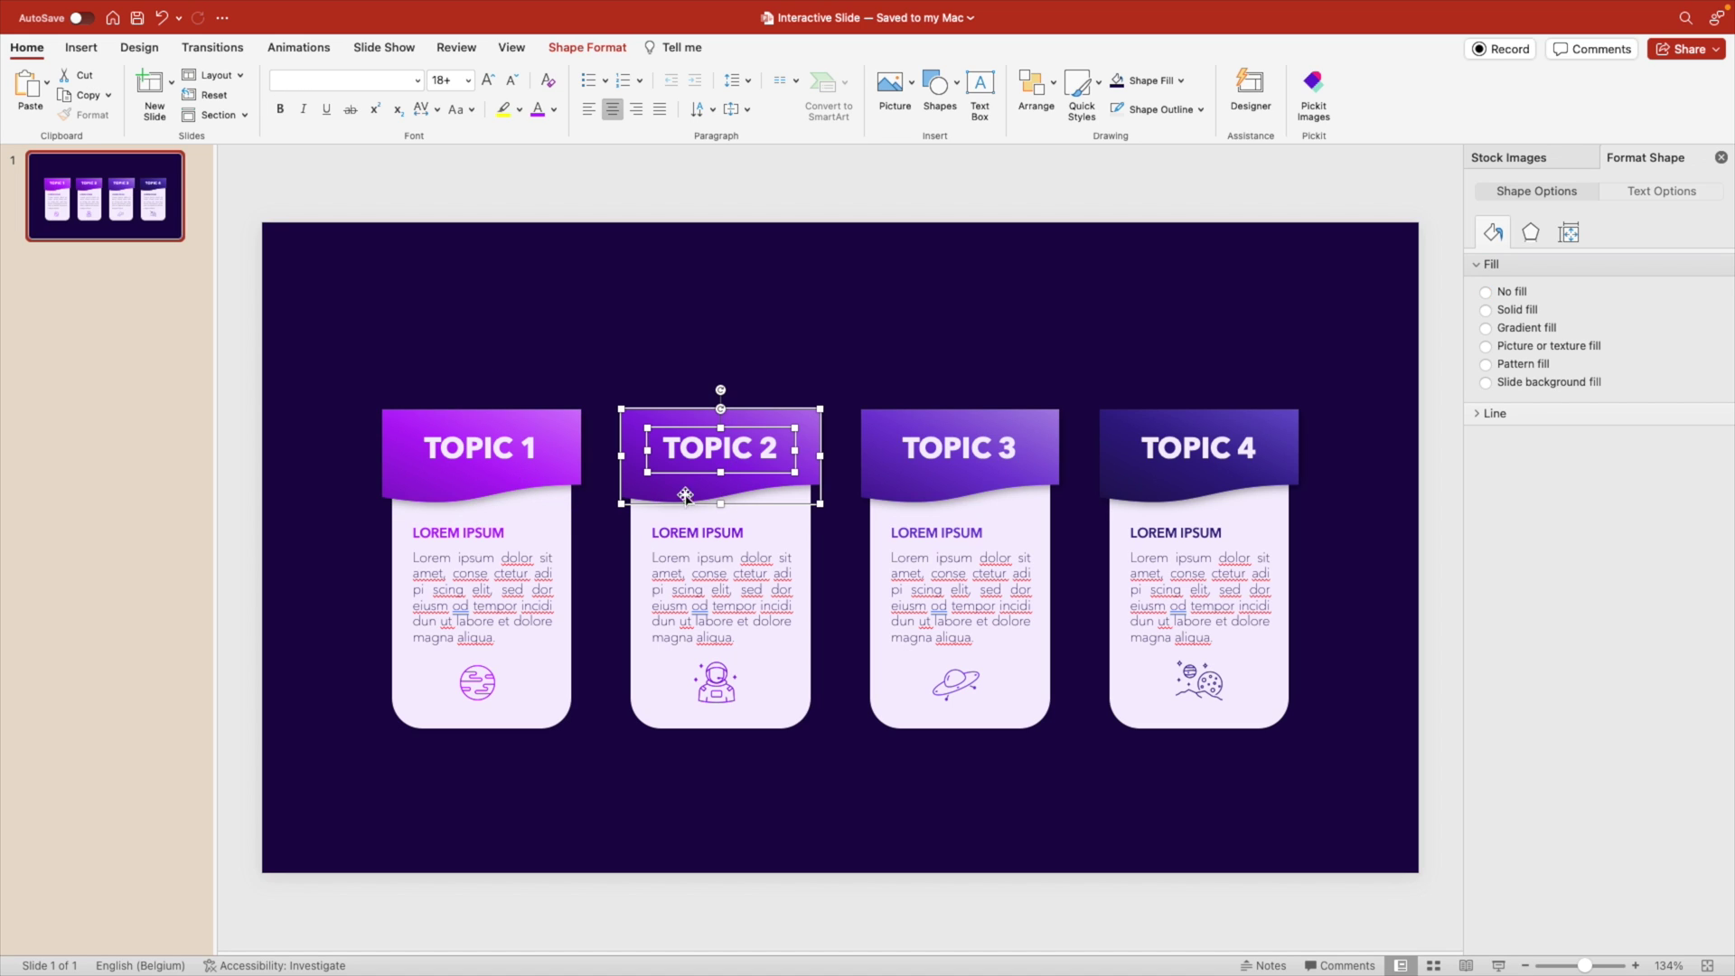
{"action": "left_click", "coordinate": [936, 462]}
{"action": "left_click", "coordinate": [922, 492]}
{"action": "left_click", "coordinate": [1099, 488]}
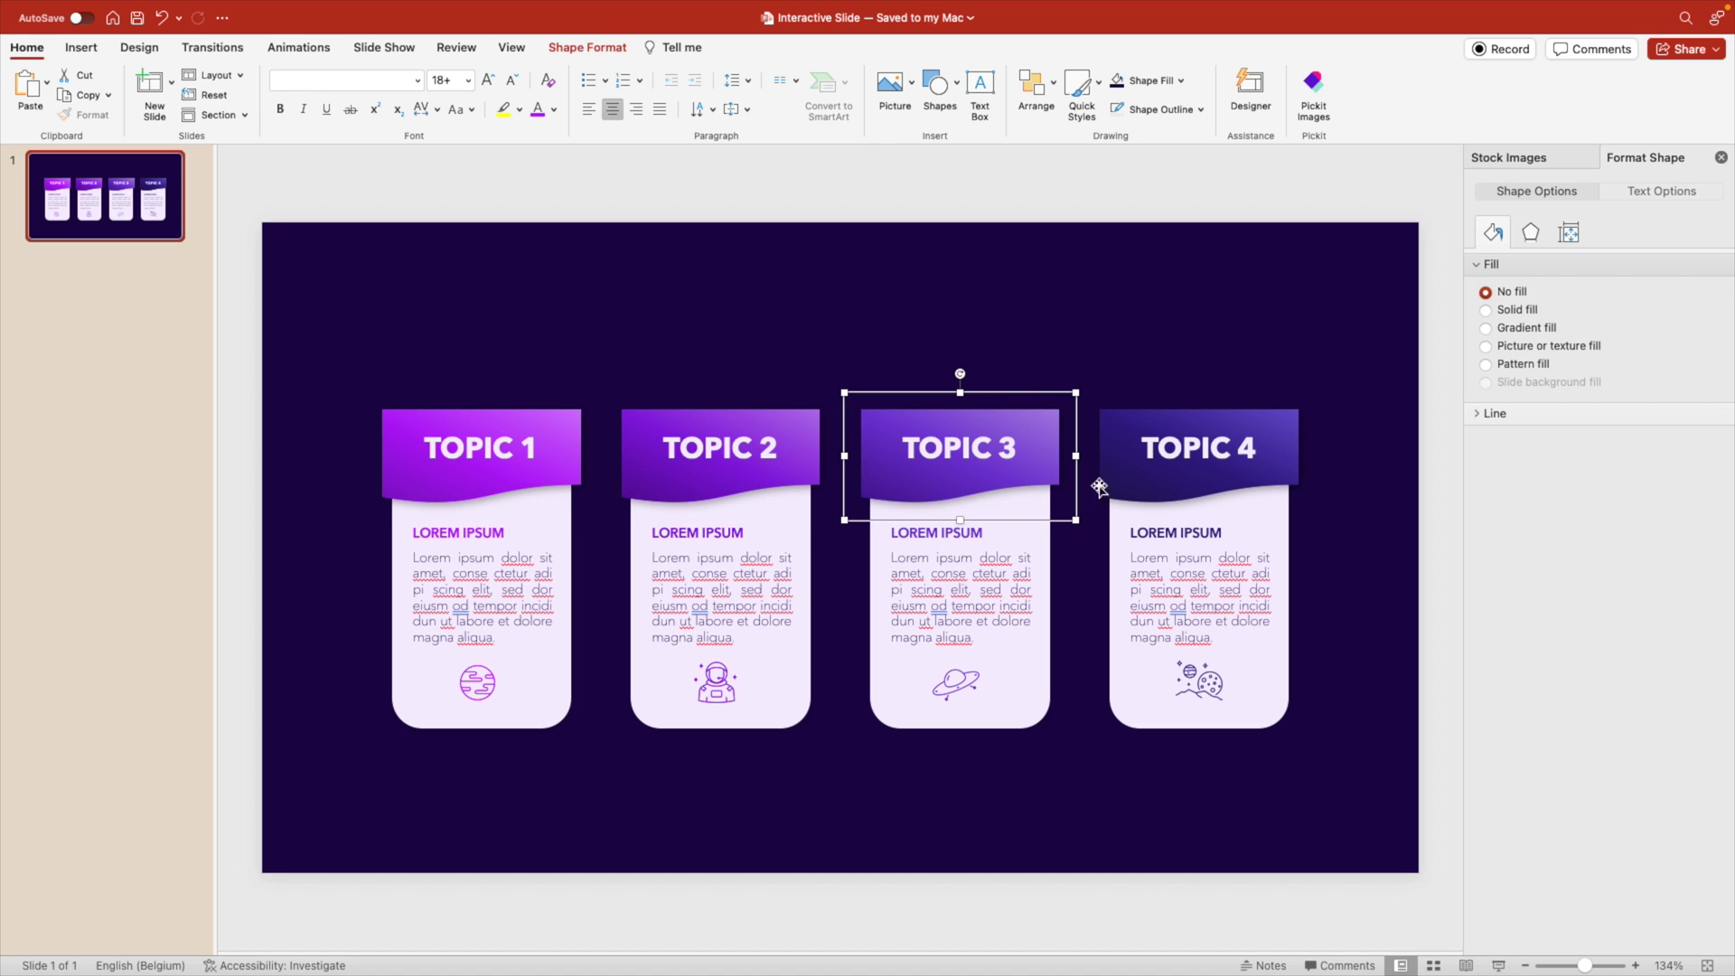
{"action": "left_click", "coordinate": [1155, 454]}
{"action": "left_click", "coordinate": [1158, 459]}
{"action": "left_click", "coordinate": [1189, 517]}
{"action": "left_click", "coordinate": [1392, 660]}
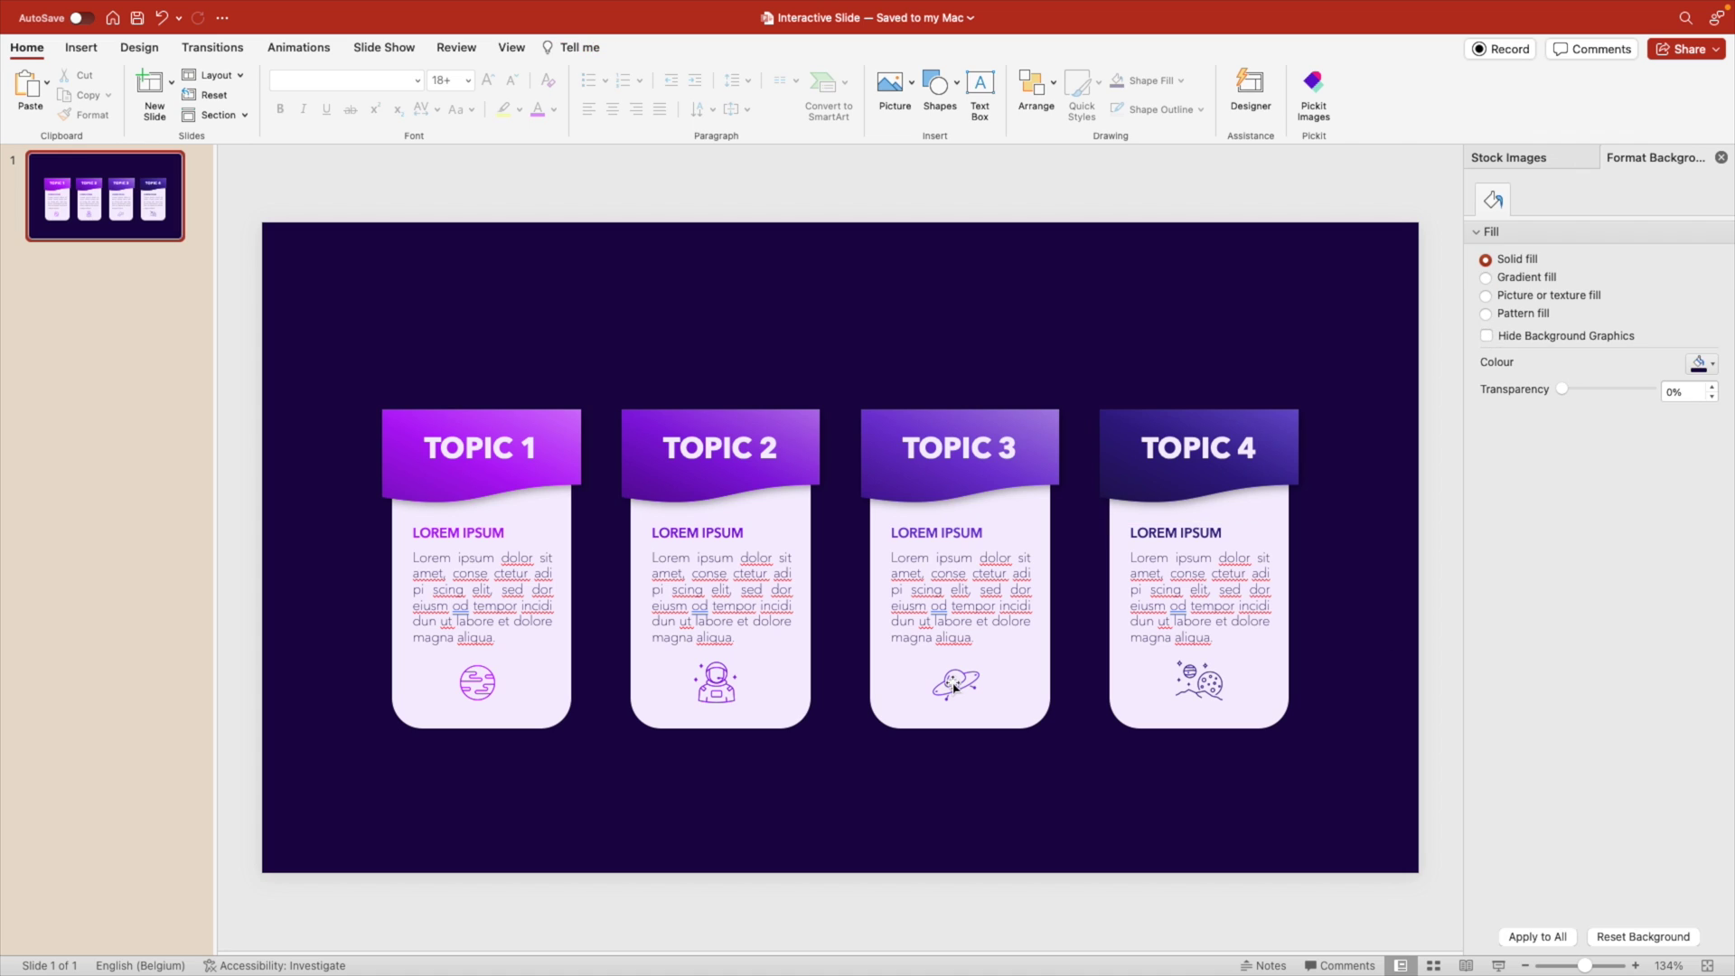
Open the Selection Pane and rename the TOPIC 1 header group Top 1.
{"action": "left_click", "coordinate": [1053, 89]}
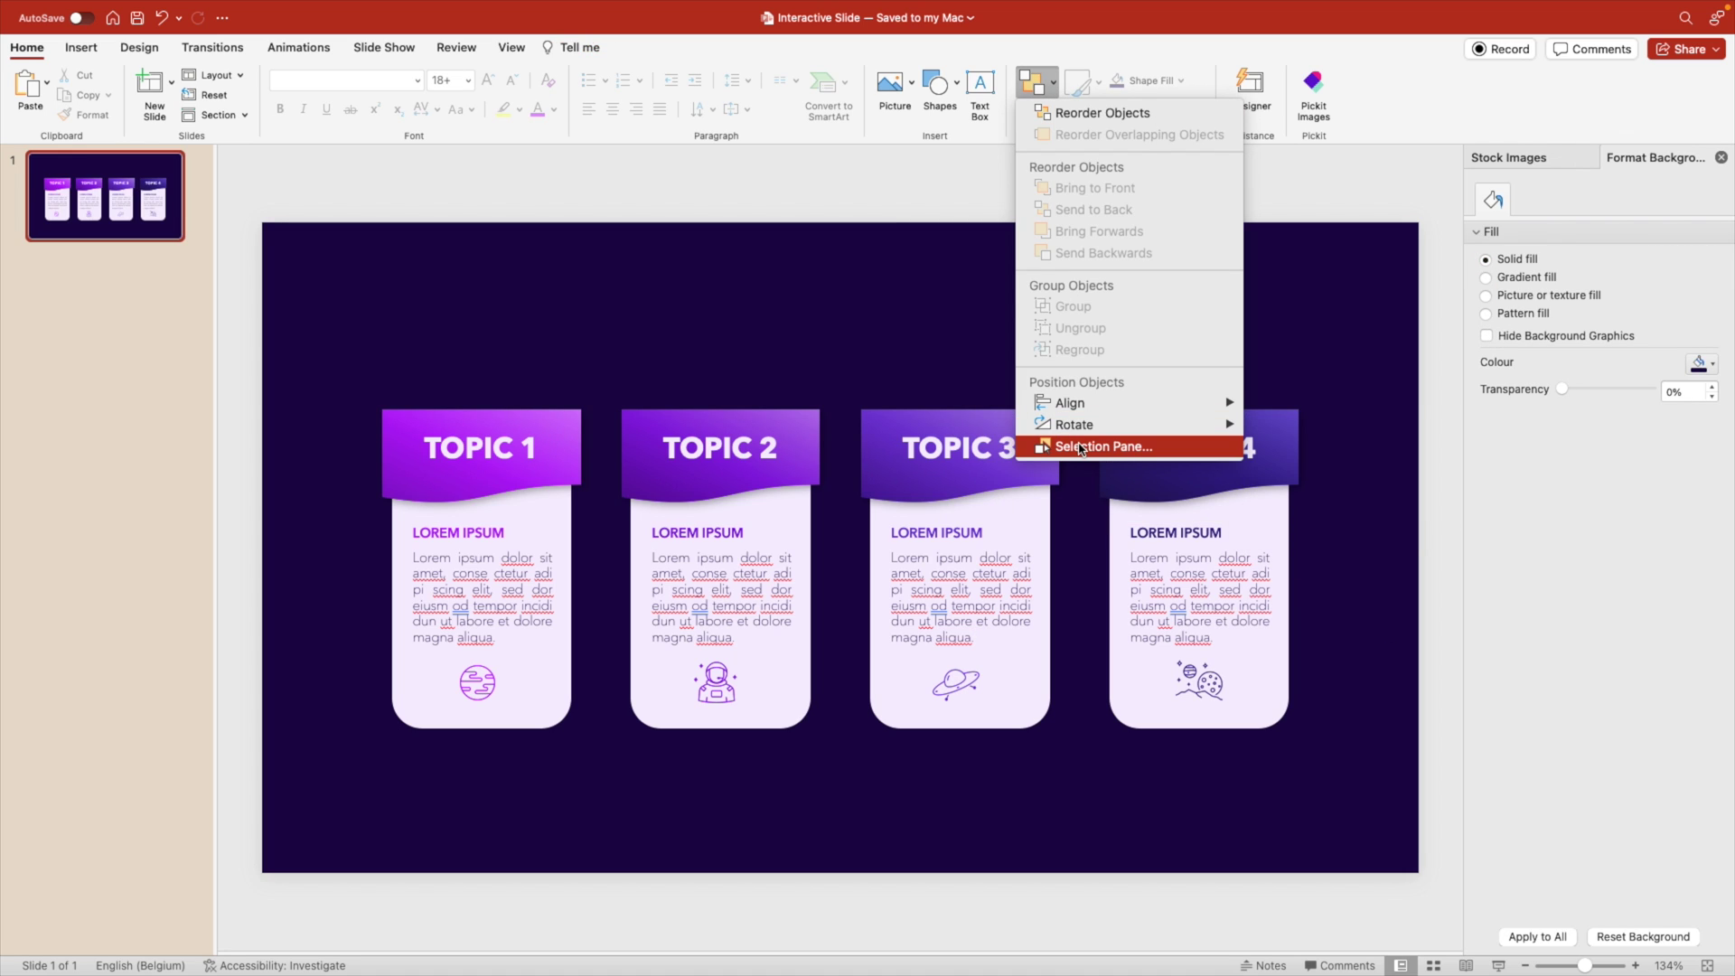
{"action": "left_click", "coordinate": [1082, 447]}
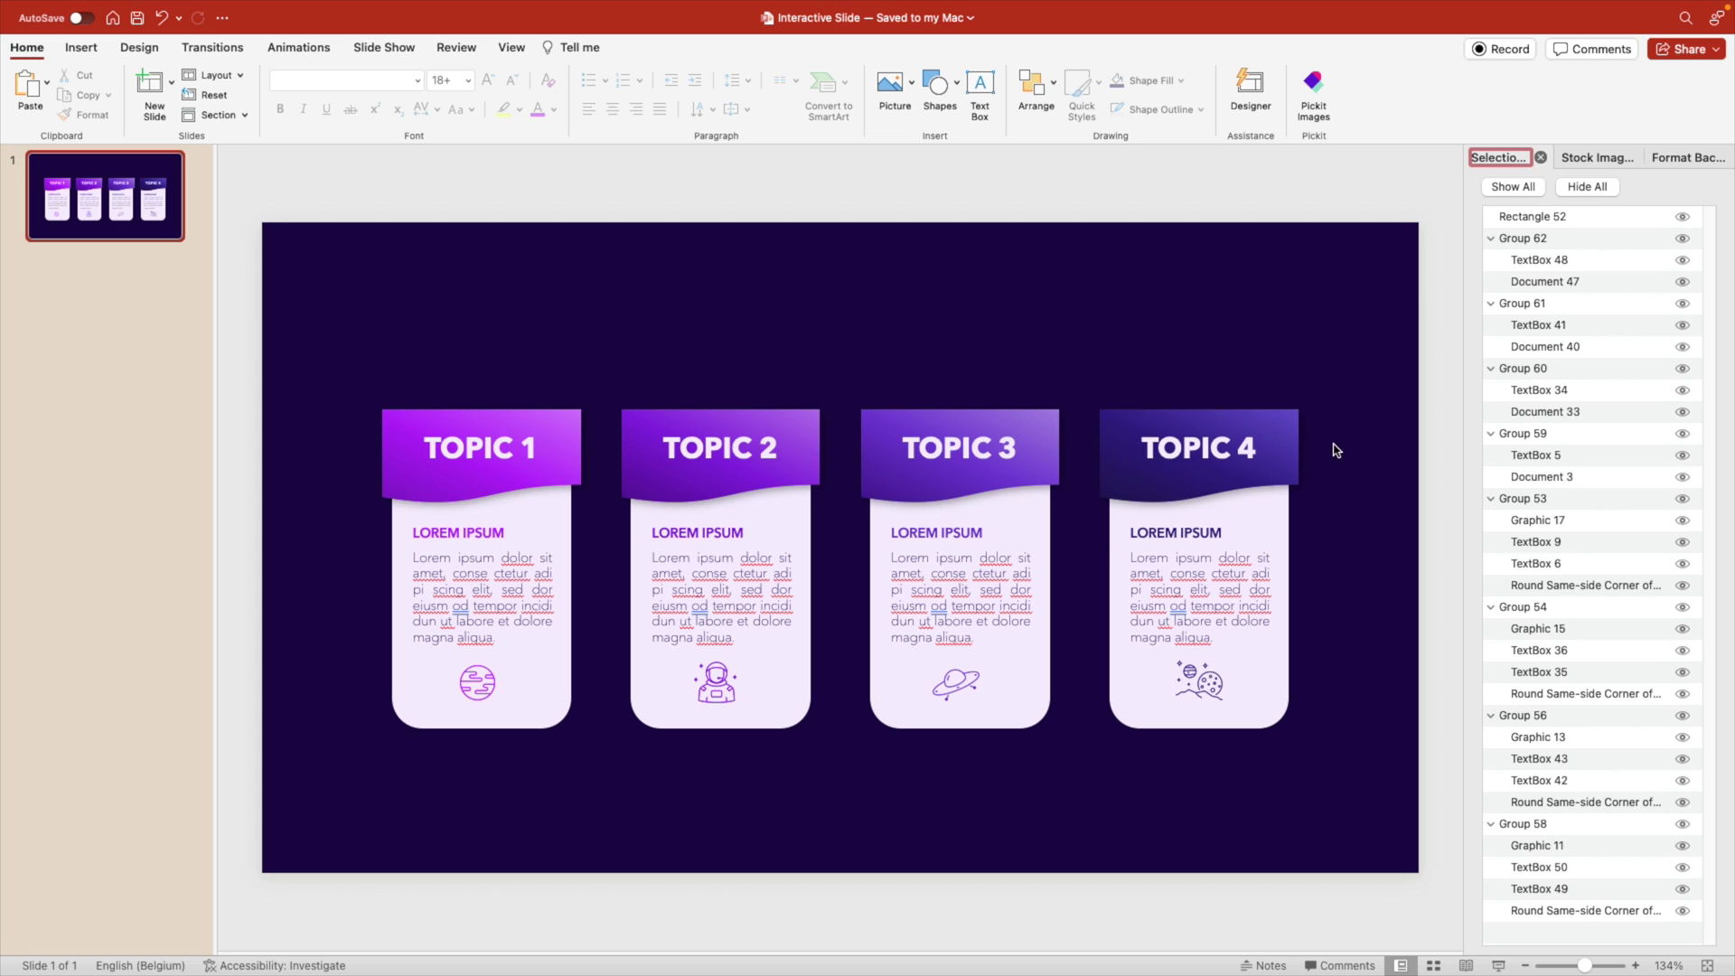
{"action": "left_click", "coordinate": [541, 421]}
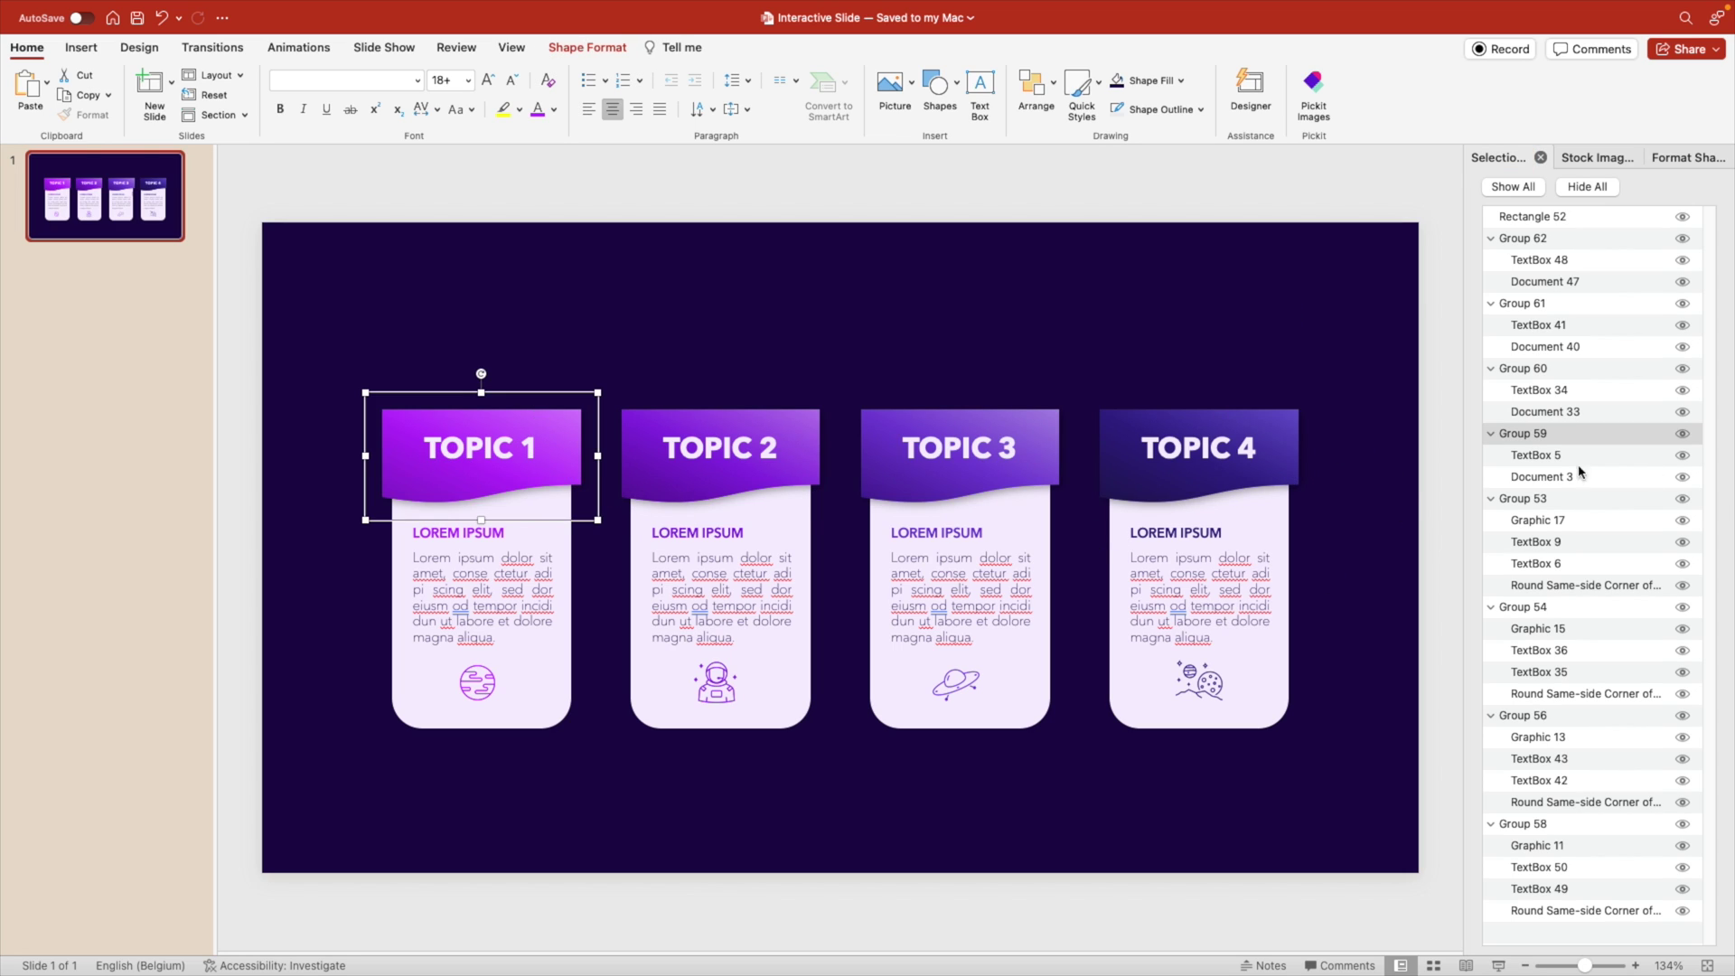
{"action": "double_click", "coordinate": [1532, 436]}
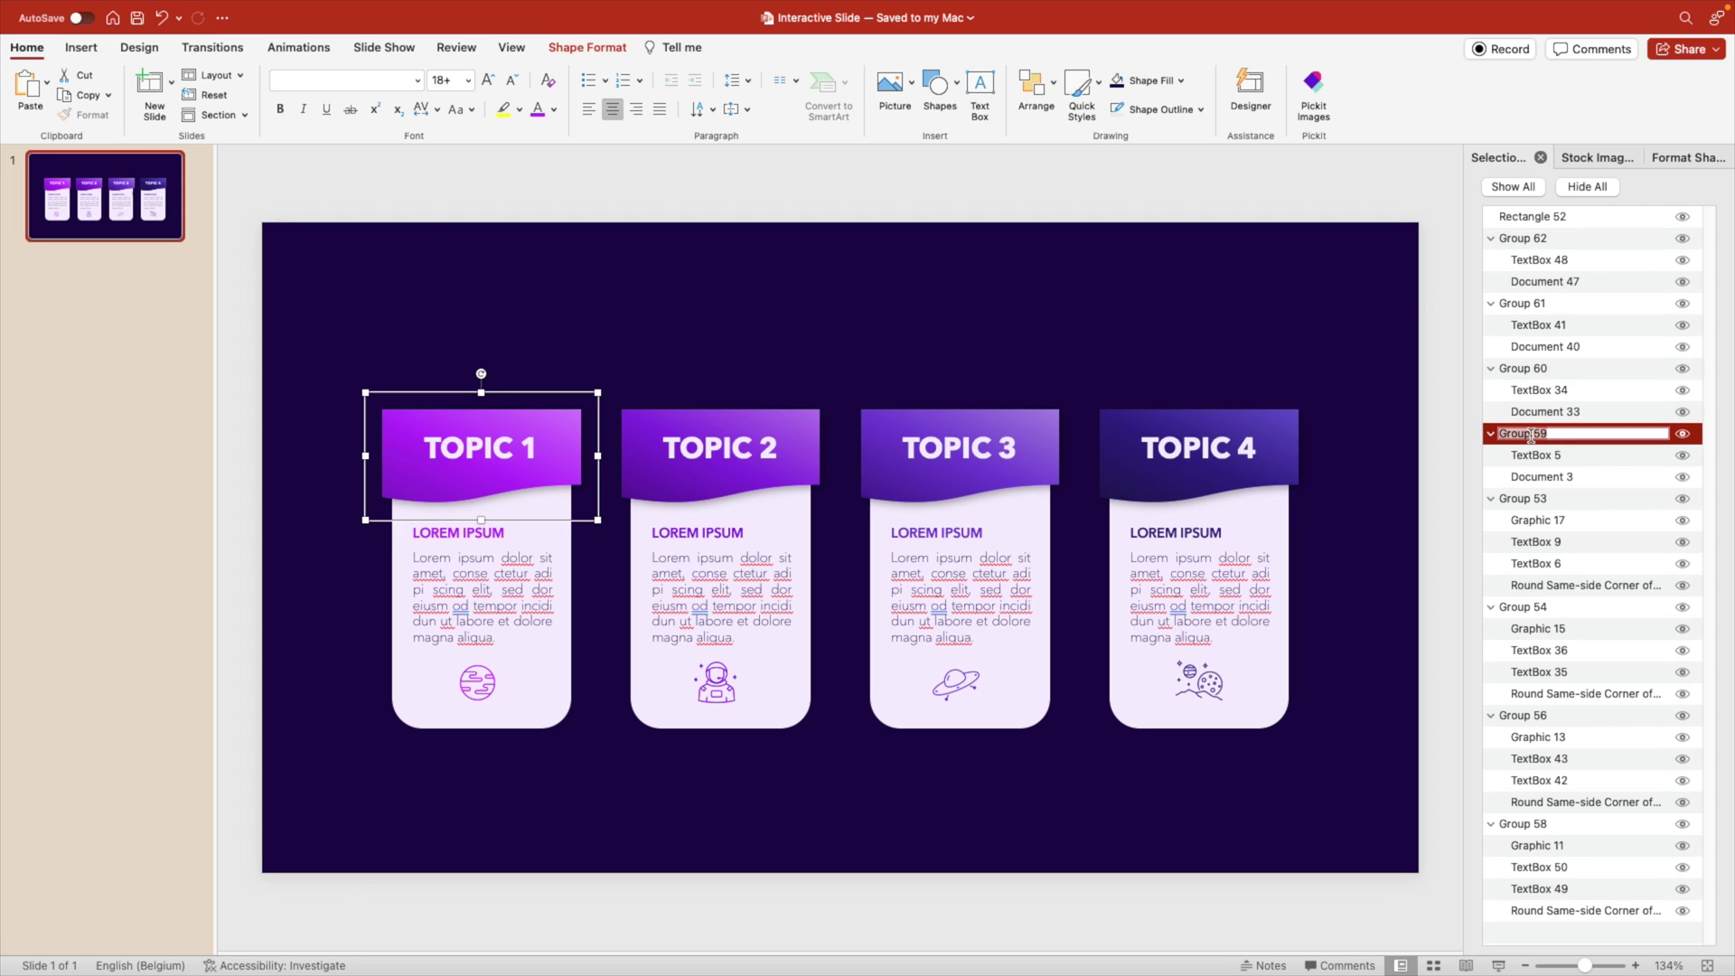
{"action": "type", "text": "Top 1"}
Rename the TOPIC 2, 3 and 4 header groups Top 2, Top 3 and Top 4.
{"action": "left_click", "coordinate": [807, 425]}
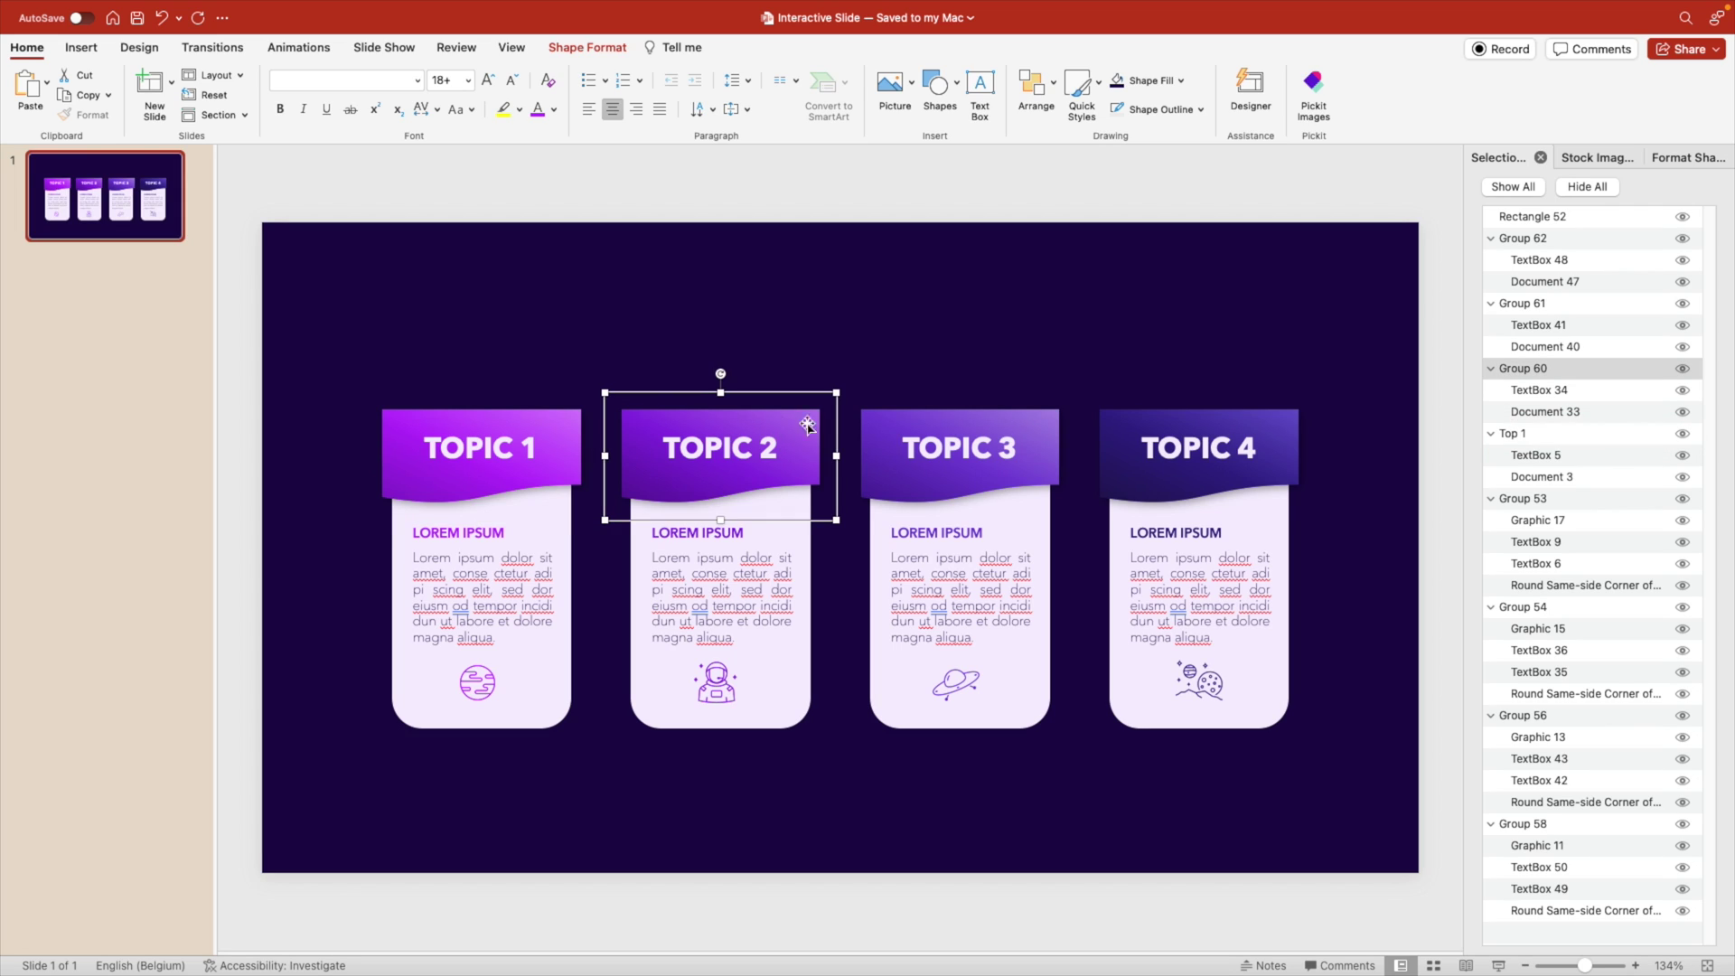
{"action": "double_click", "coordinate": [1532, 370]}
{"action": "type", "text": "Top 2"}
{"action": "key", "text": "Return"}
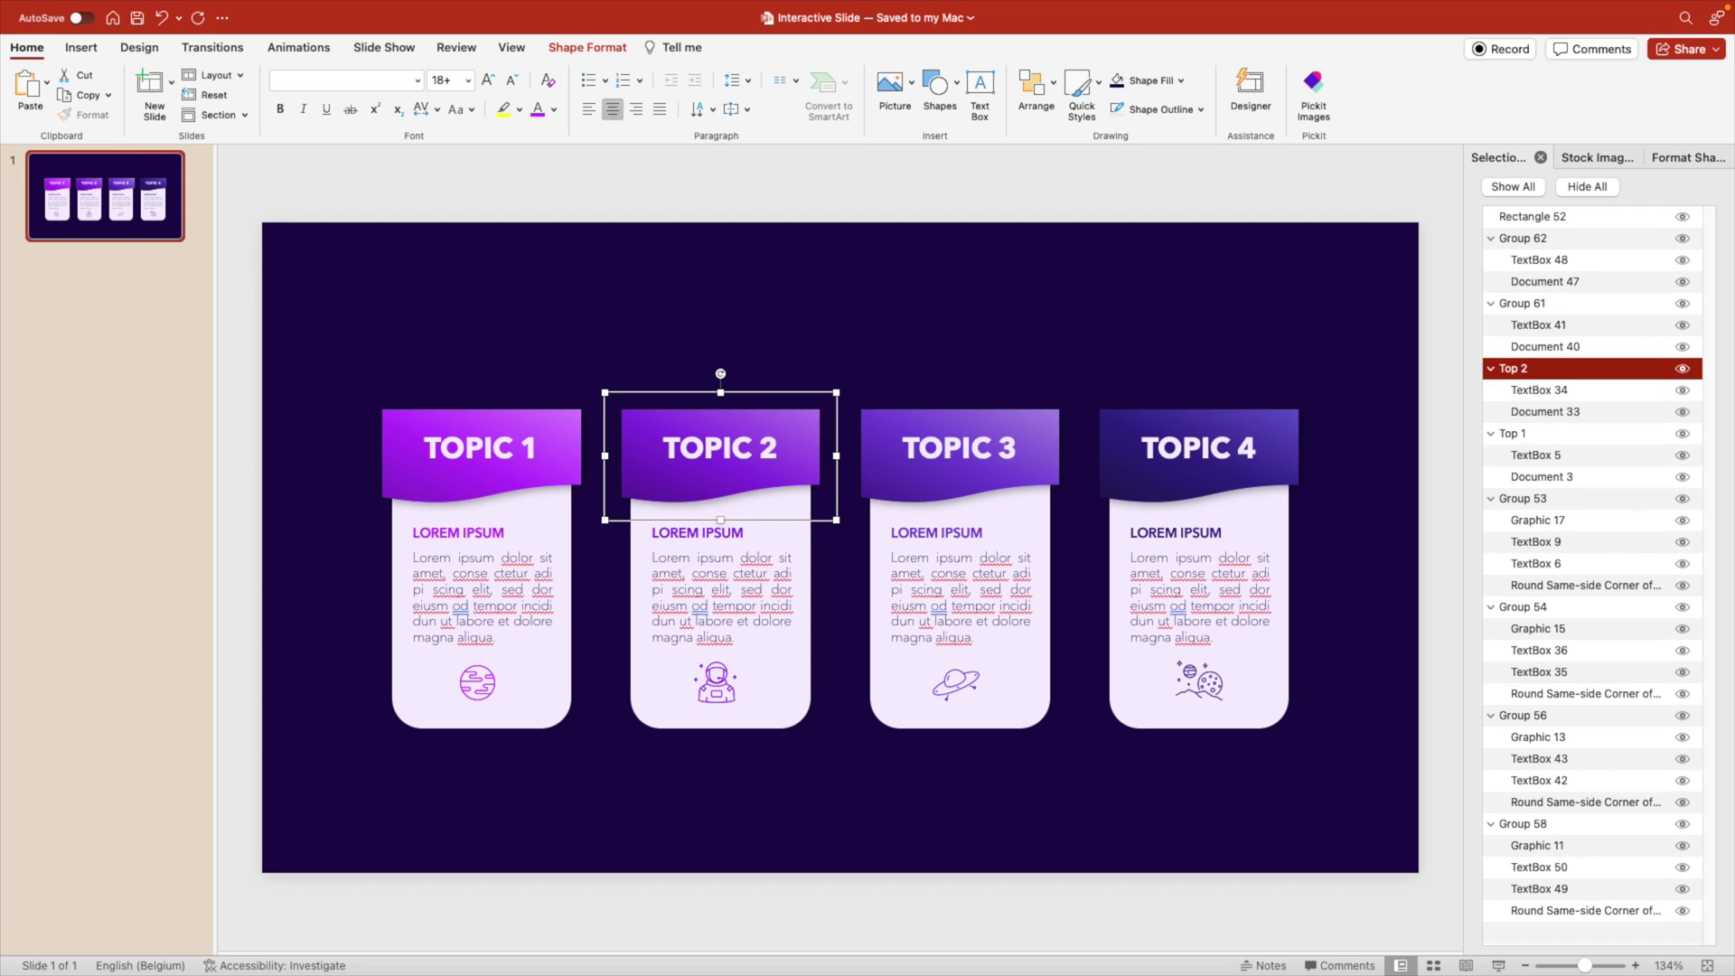
{"action": "left_click", "coordinate": [1078, 411]}
{"action": "double_click", "coordinate": [1523, 302]}
{"action": "type", "text": "Top 3"}
{"action": "key", "text": "Return"}
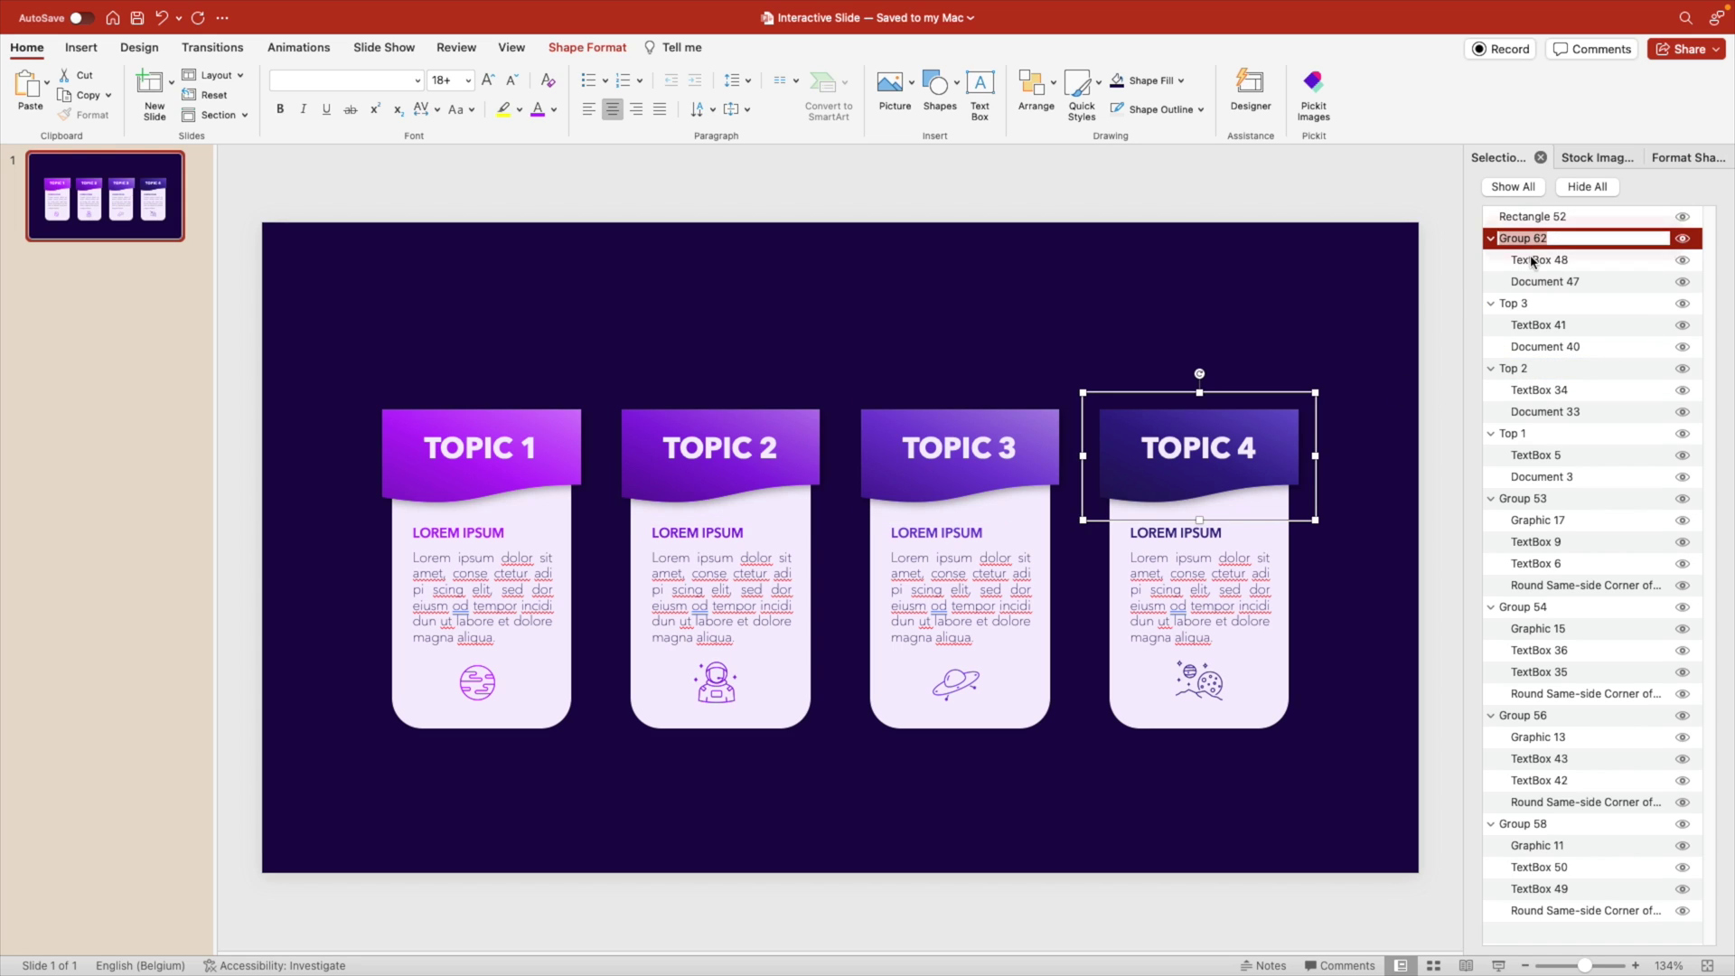
{"action": "type", "text": "Top 4"}
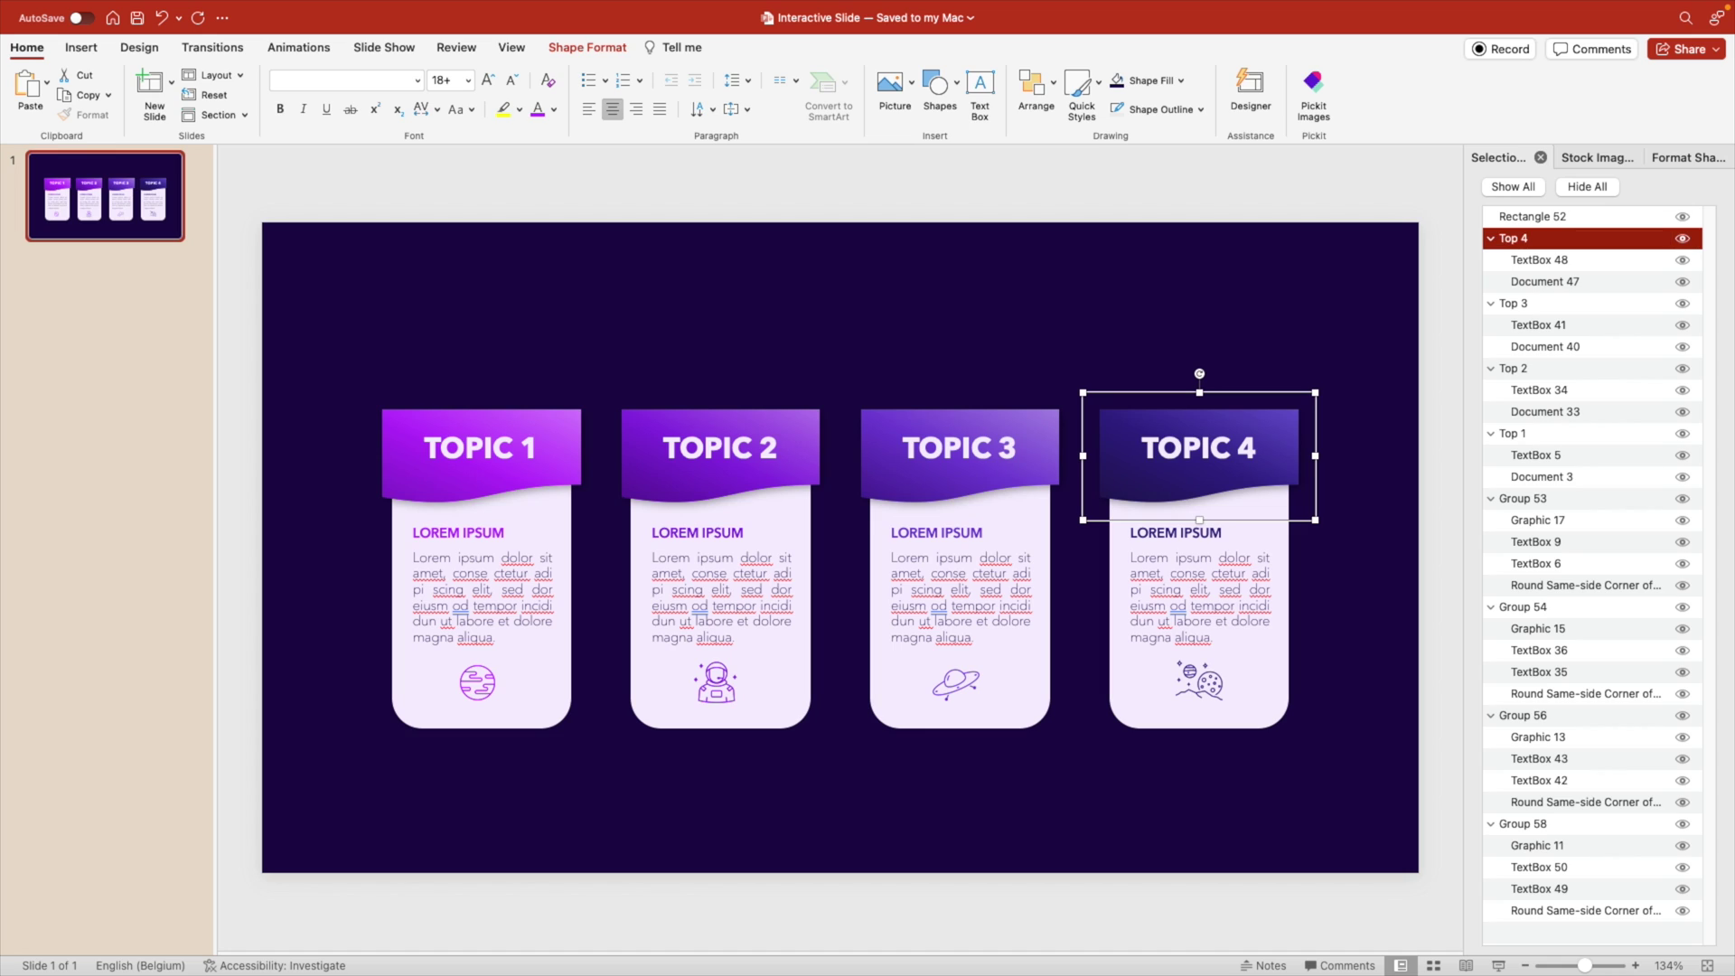
Rename the wide dark rectangle above the cards Top box.
{"action": "left_click", "coordinate": [1186, 286]}
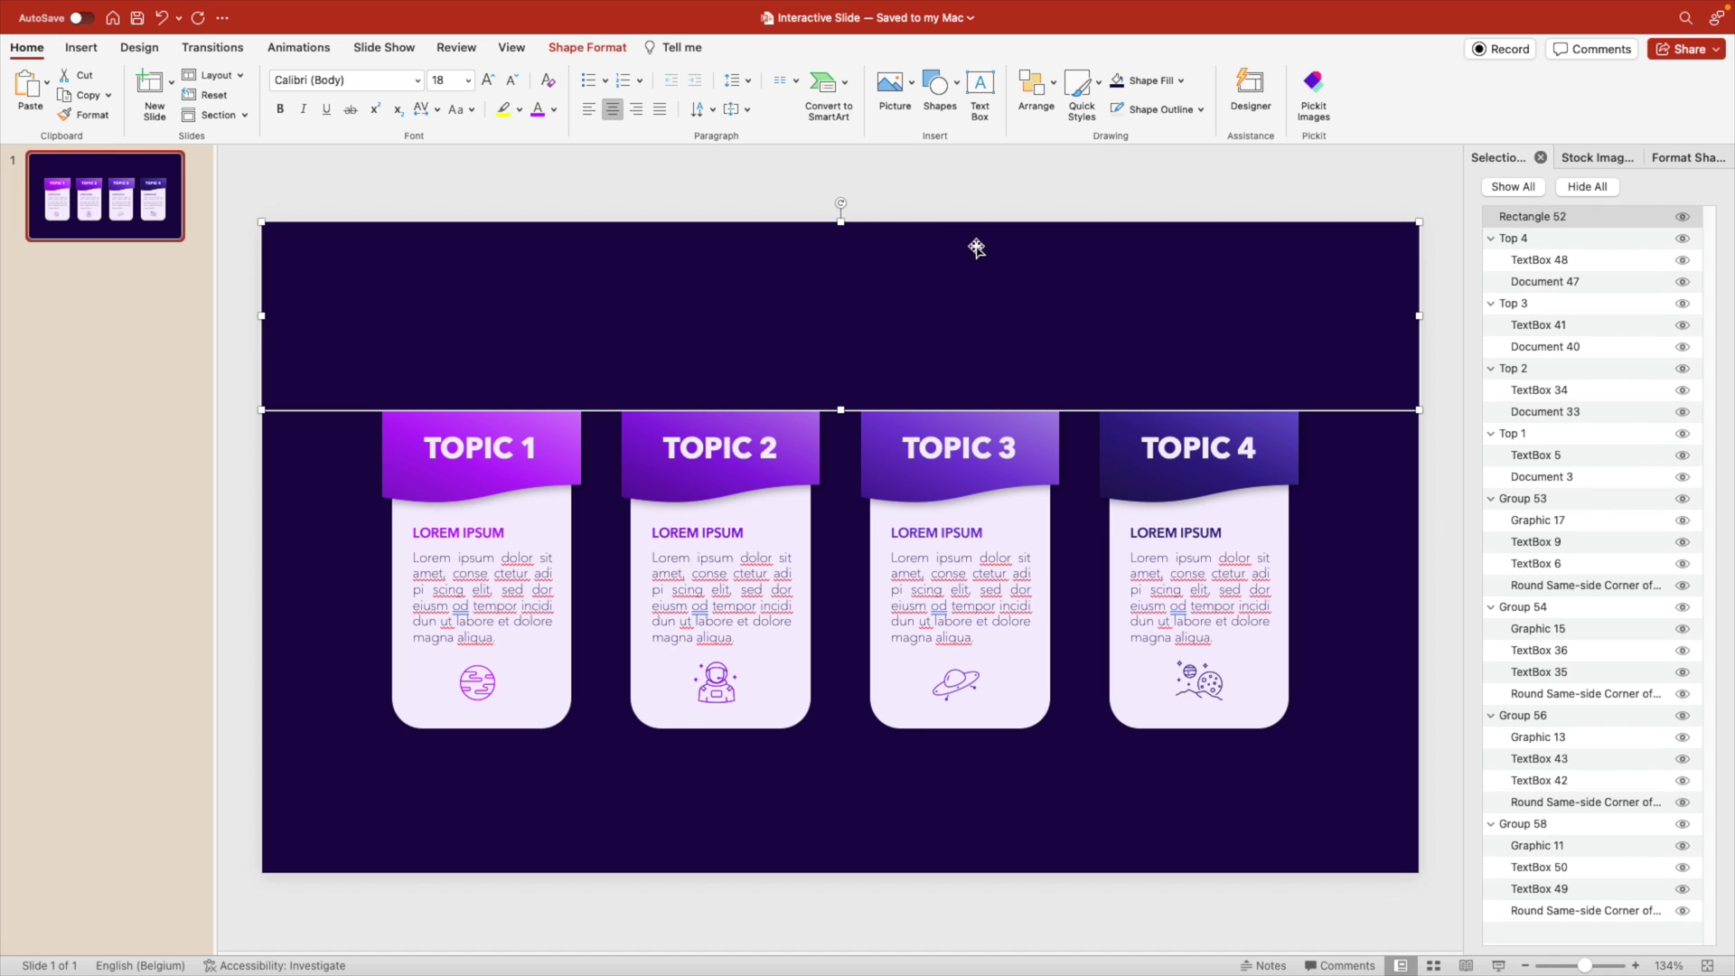
{"action": "double_click", "coordinate": [1537, 217]}
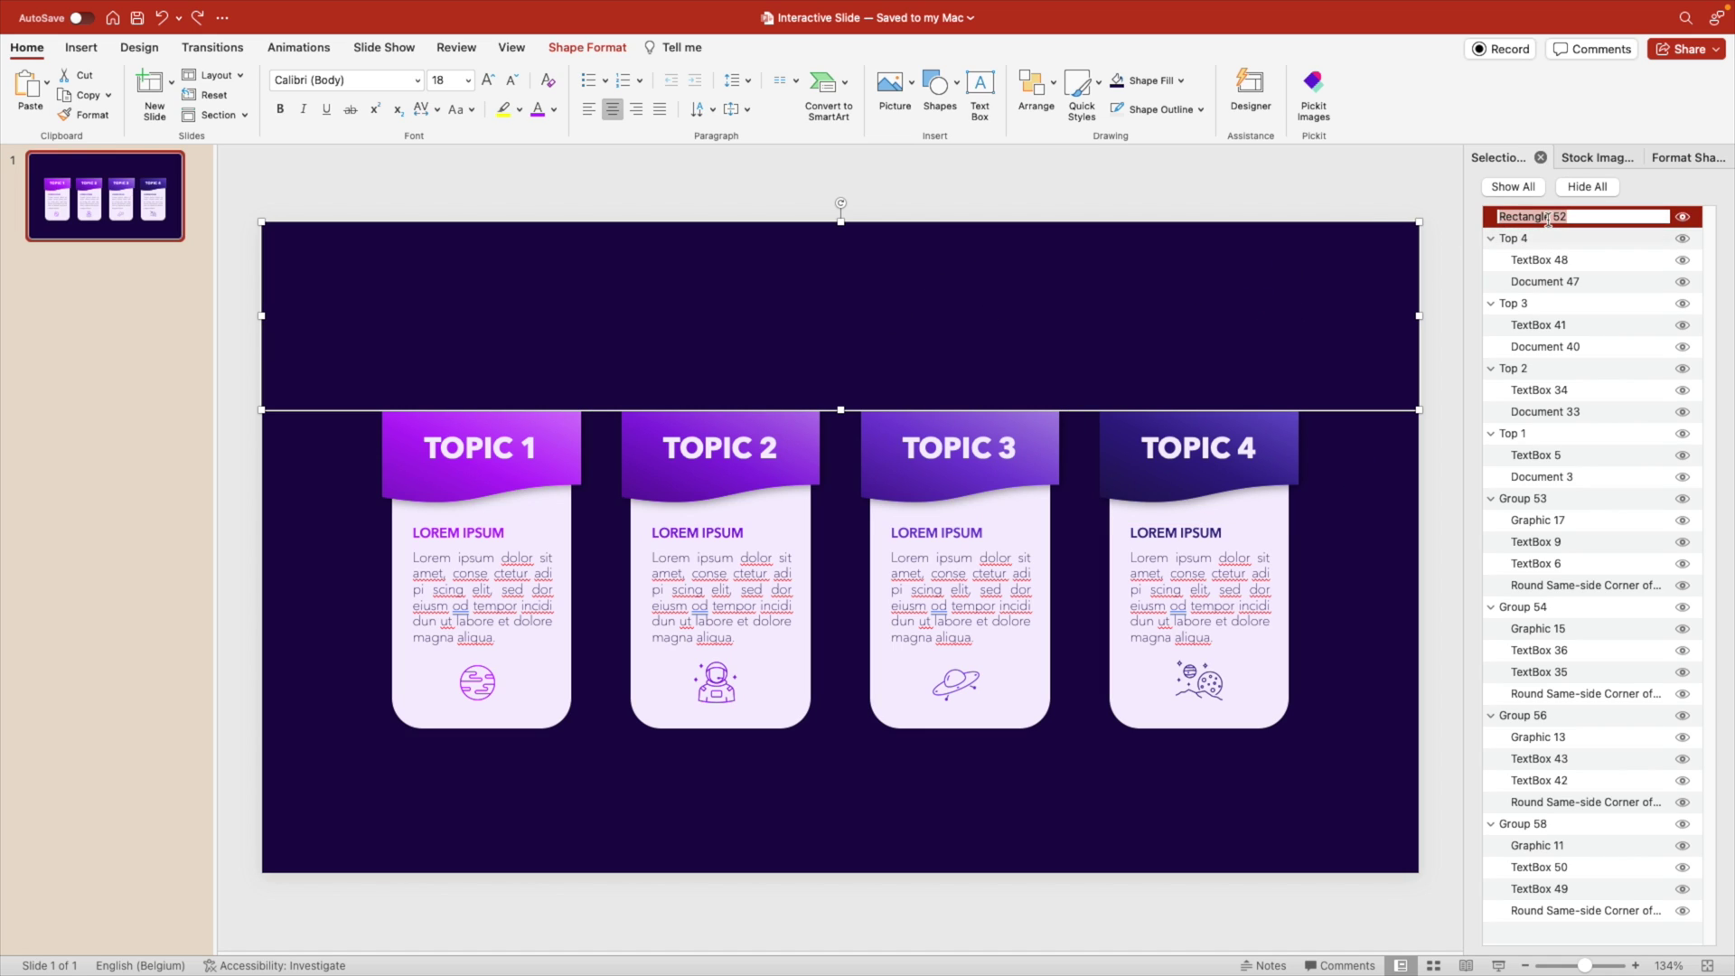
{"action": "type", "text": "Top box"}
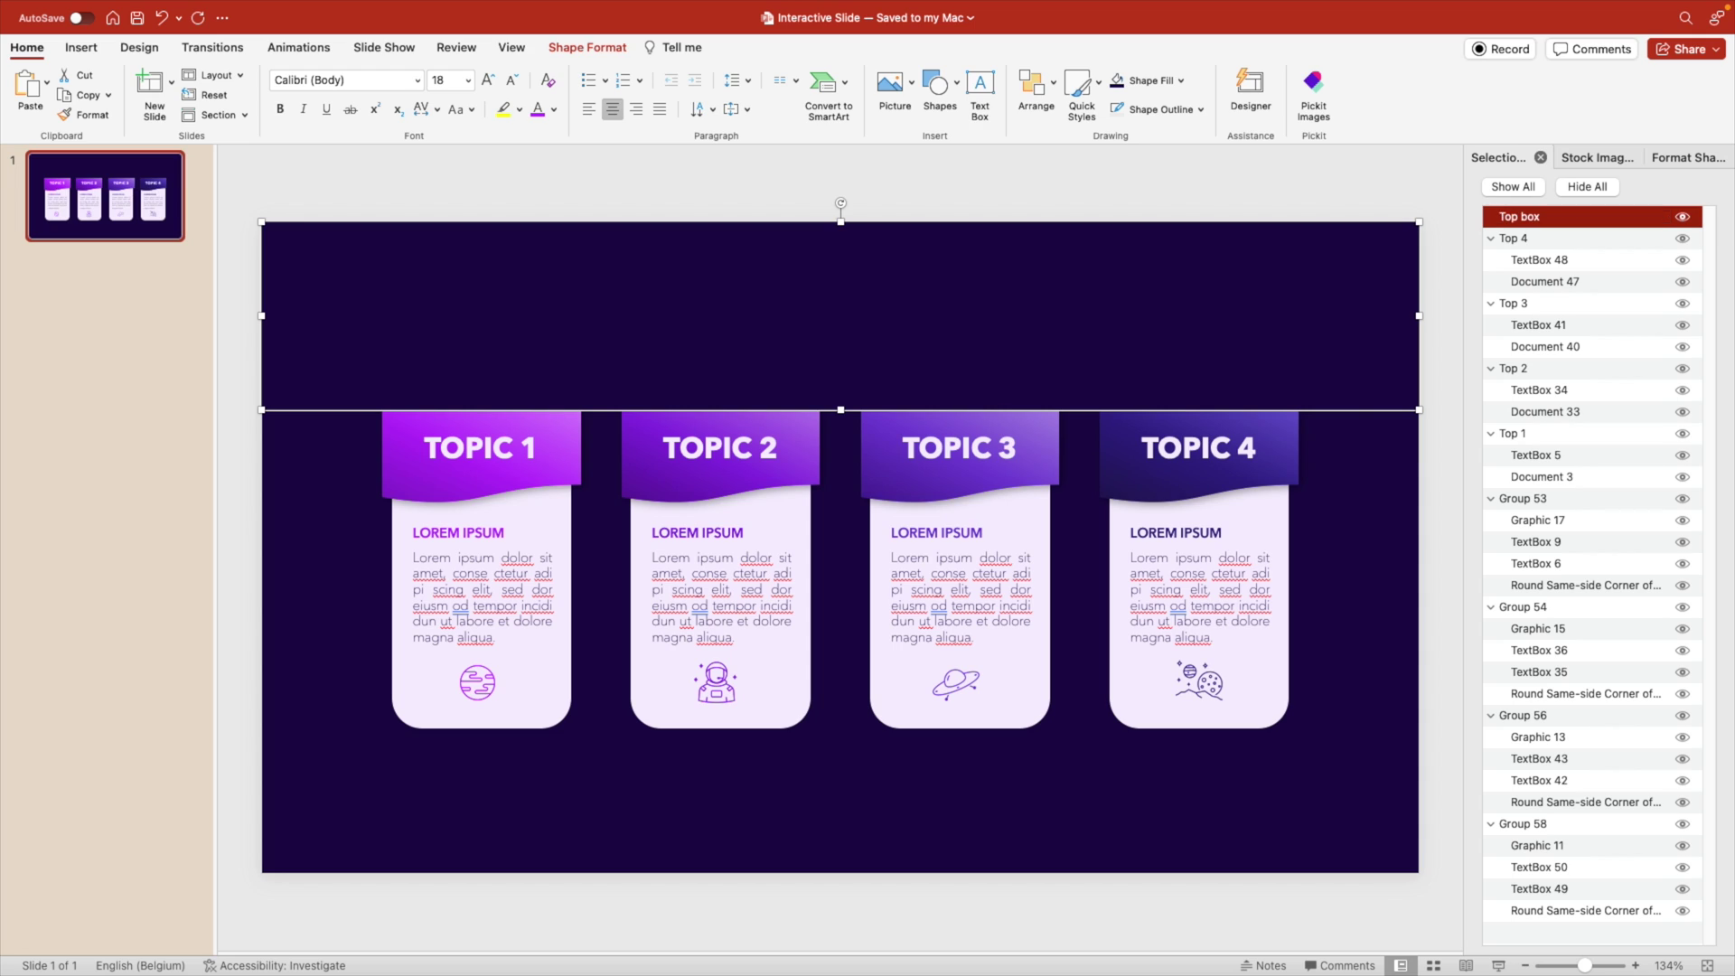
{"action": "left_click", "coordinate": [608, 570]}
Rename the Topic 1 and Topic 2 card groups Content 1 and Content 2.
{"action": "left_click", "coordinate": [547, 516]}
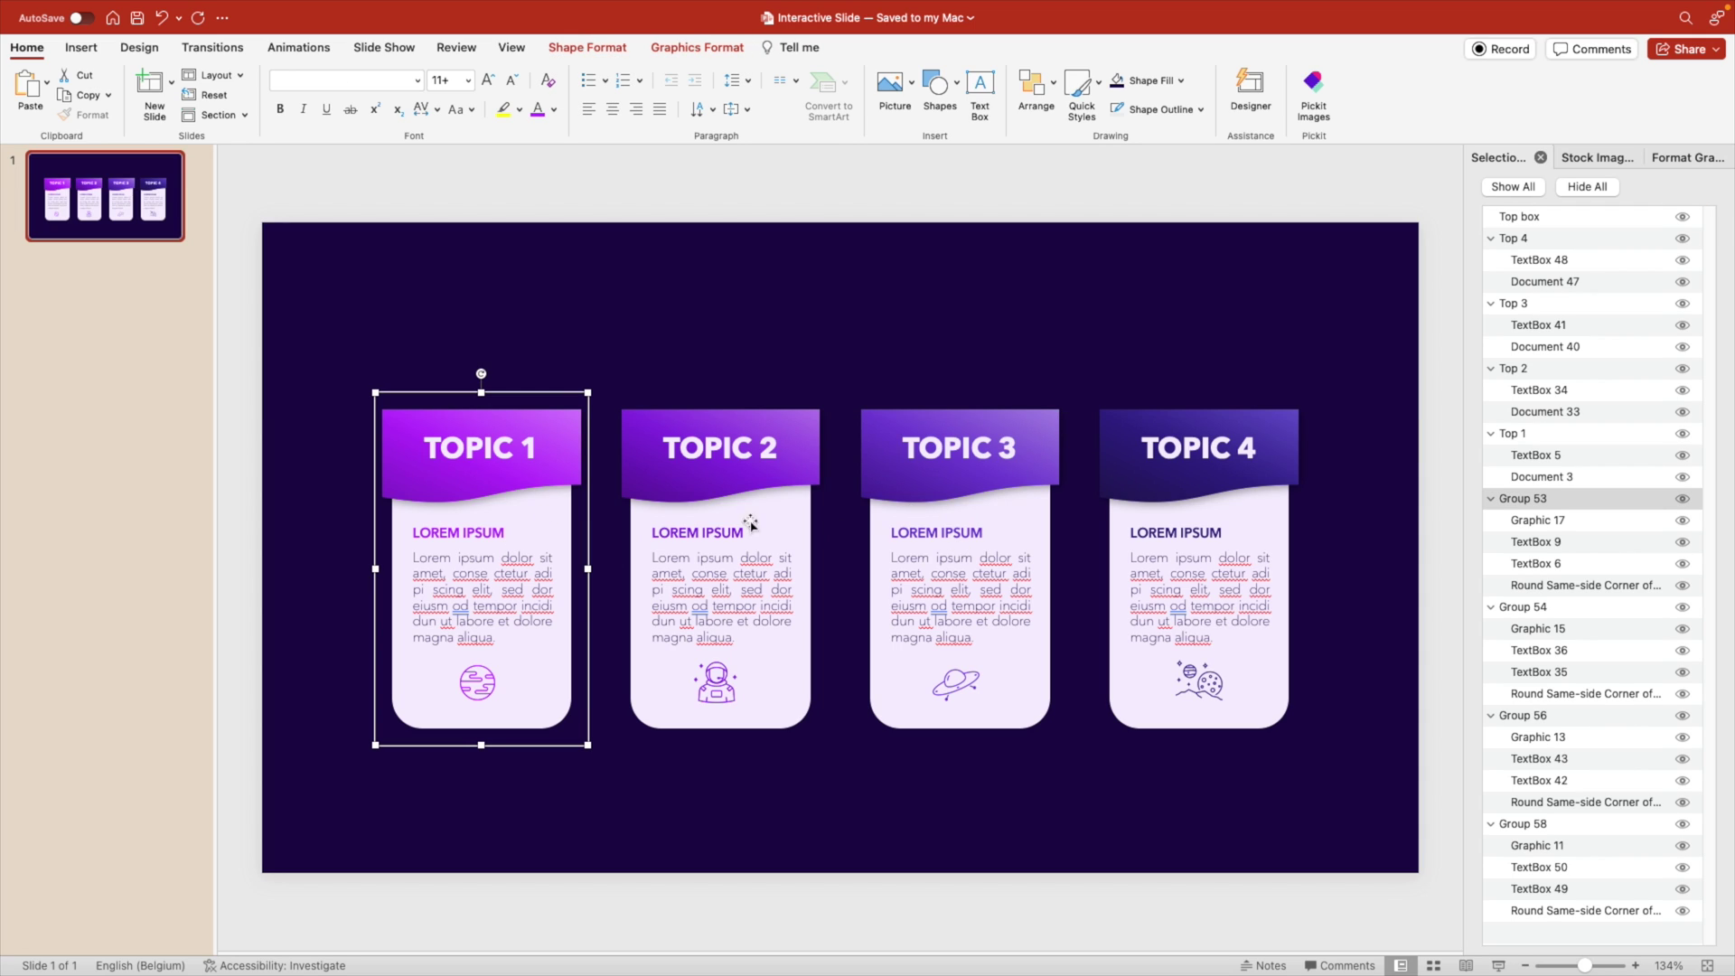
{"action": "double_click", "coordinate": [1527, 499]}
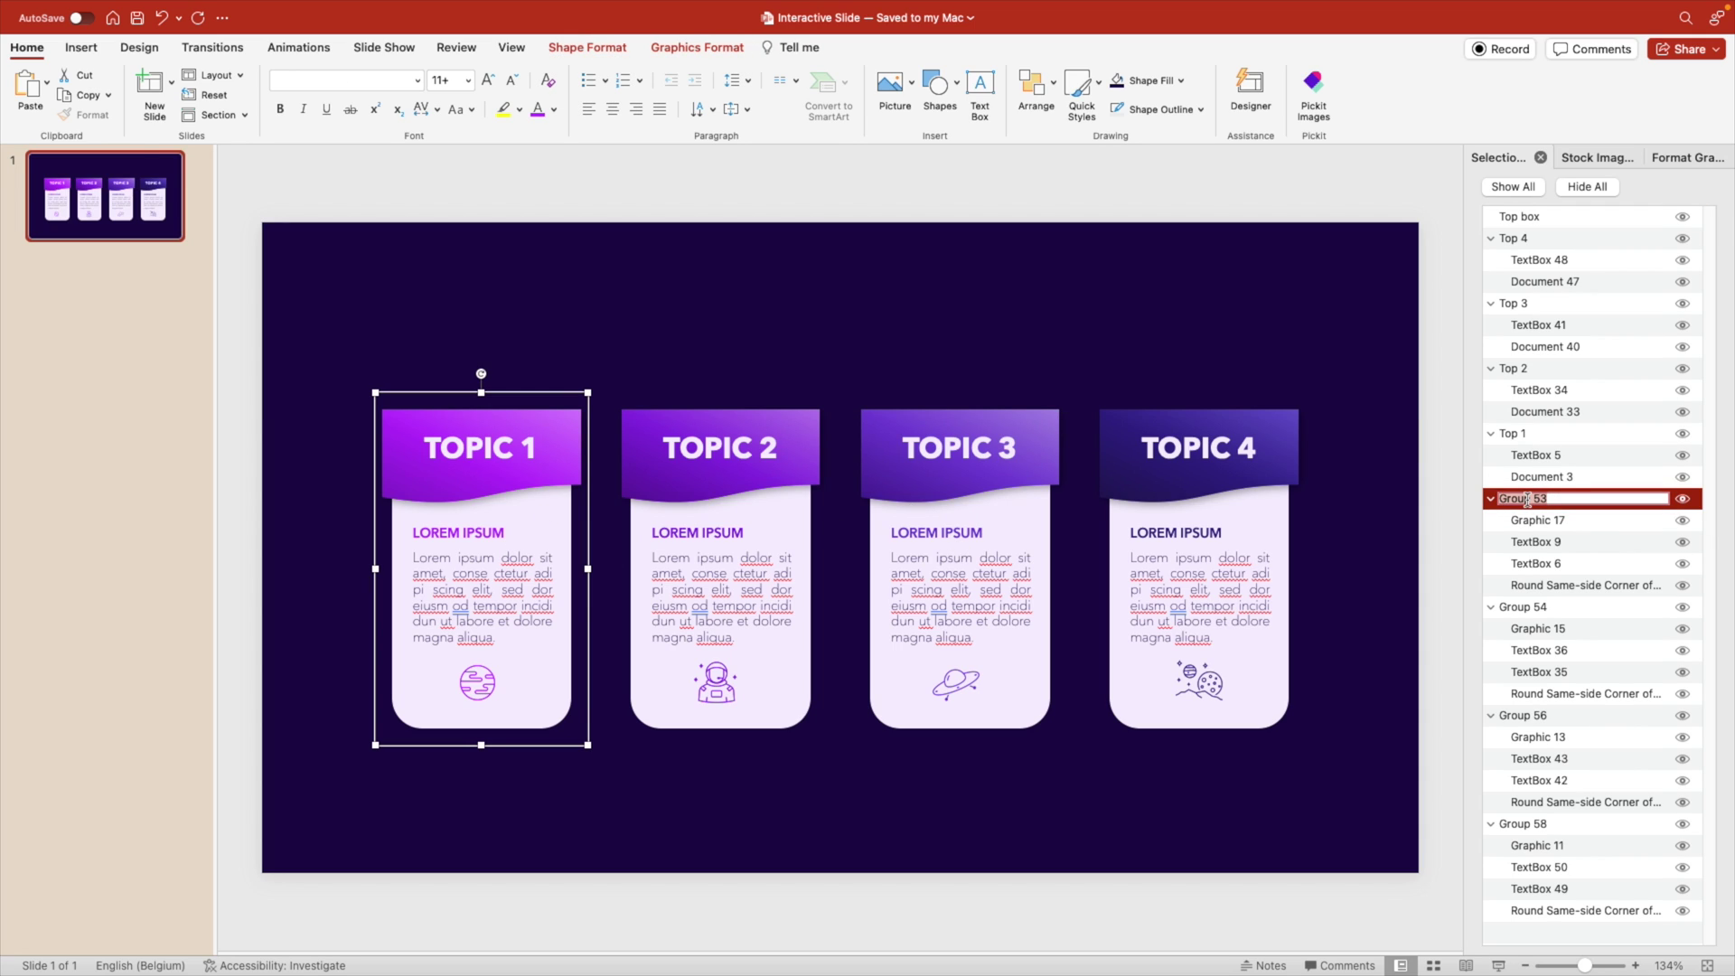
{"action": "type", "text": "Content 1"}
{"action": "key", "text": "Return"}
{"action": "left_click", "coordinate": [1527, 606]}
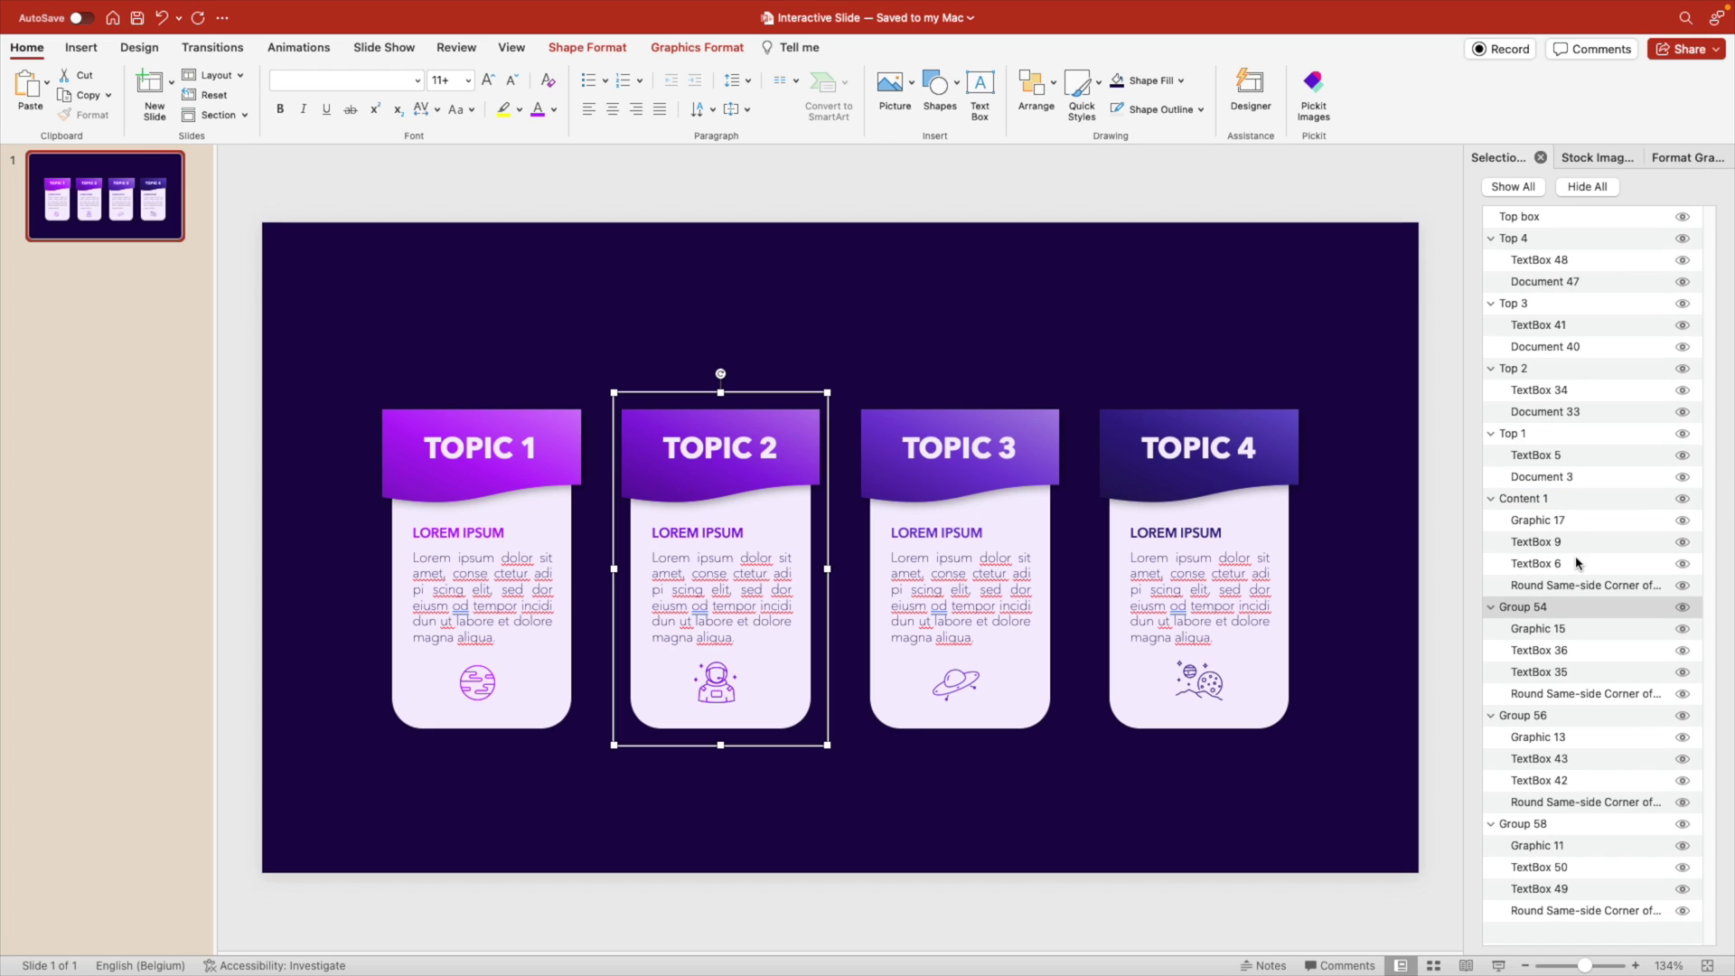
{"action": "double_click", "coordinate": [1514, 607]}
{"action": "type", "text": "Content 2"}
{"action": "key", "text": "Return"}
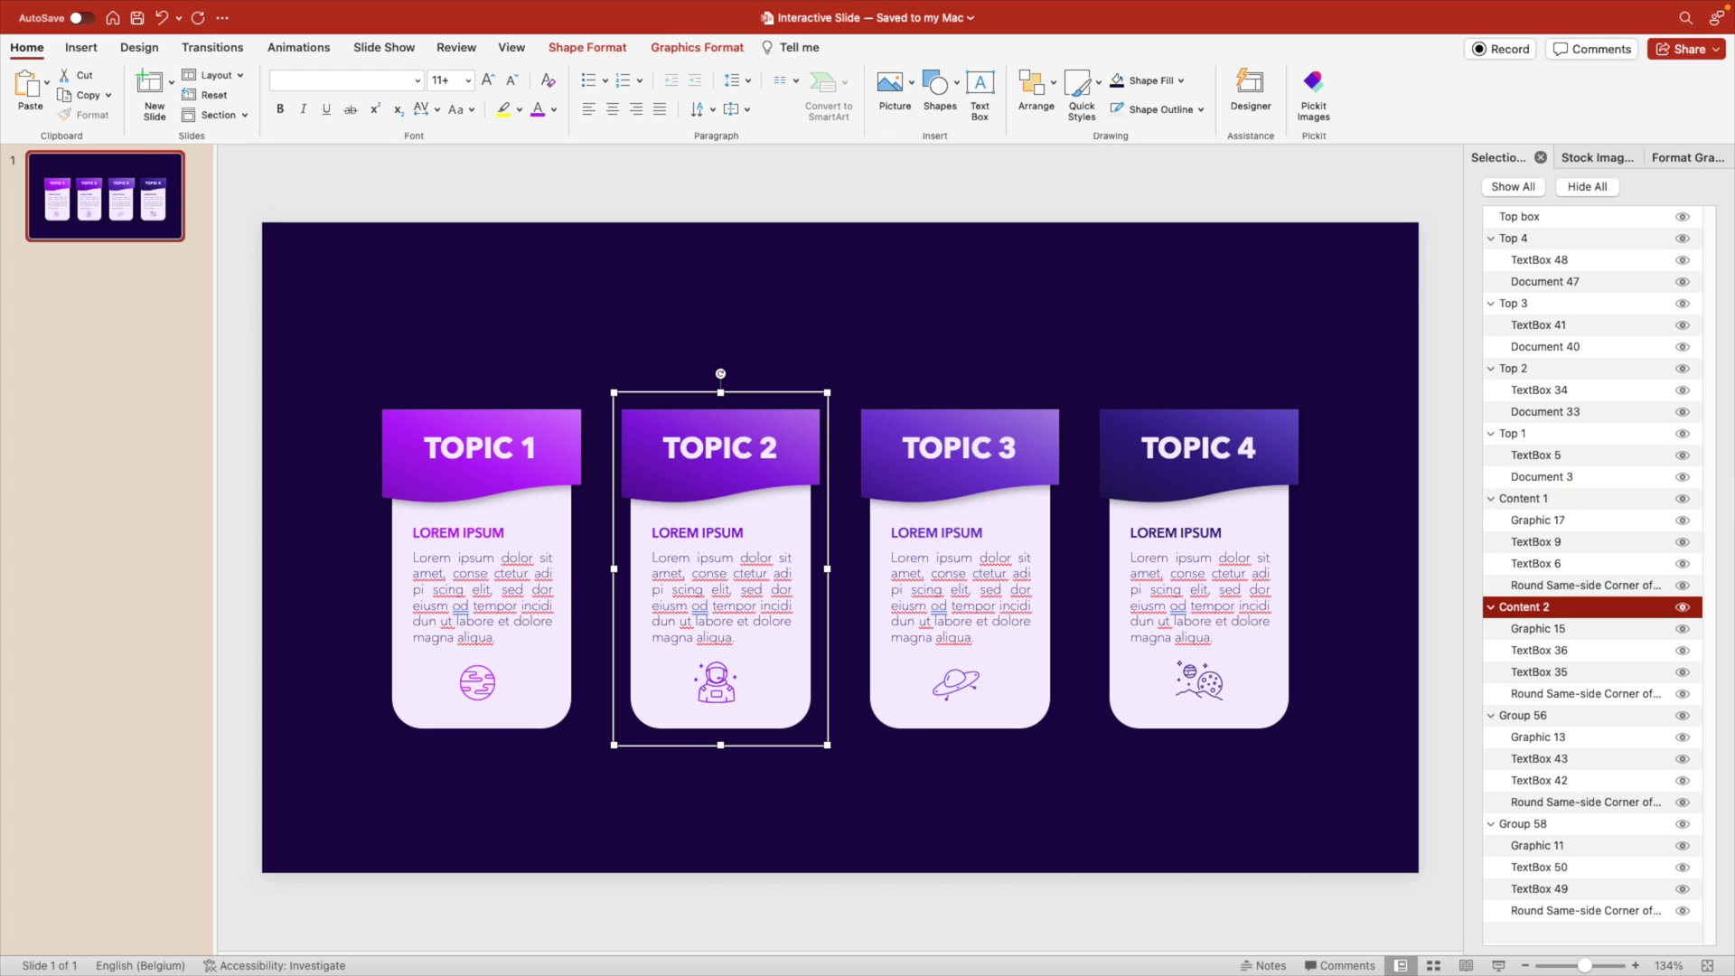
Rename the Topic 3 and Topic 4 card groups Content 3 and Content 4.
{"action": "left_click", "coordinate": [1528, 715]}
{"action": "double_click", "coordinate": [1539, 715]}
{"action": "type", "text": "Content 3"}
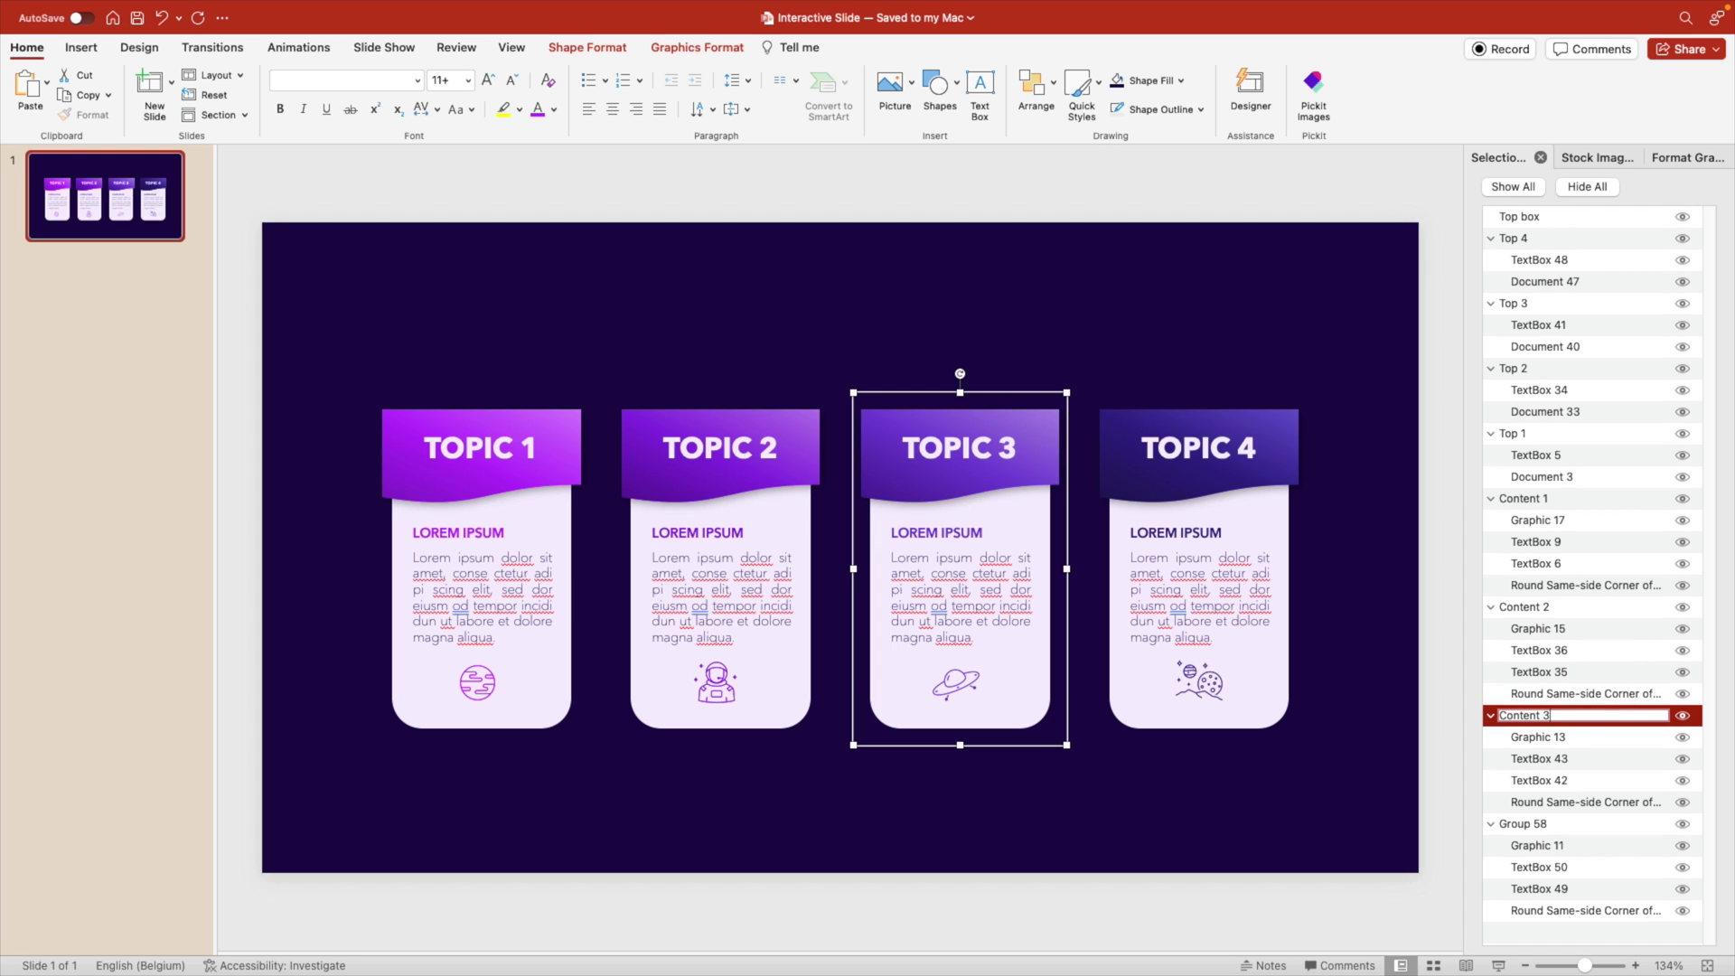
{"action": "key", "text": "Return"}
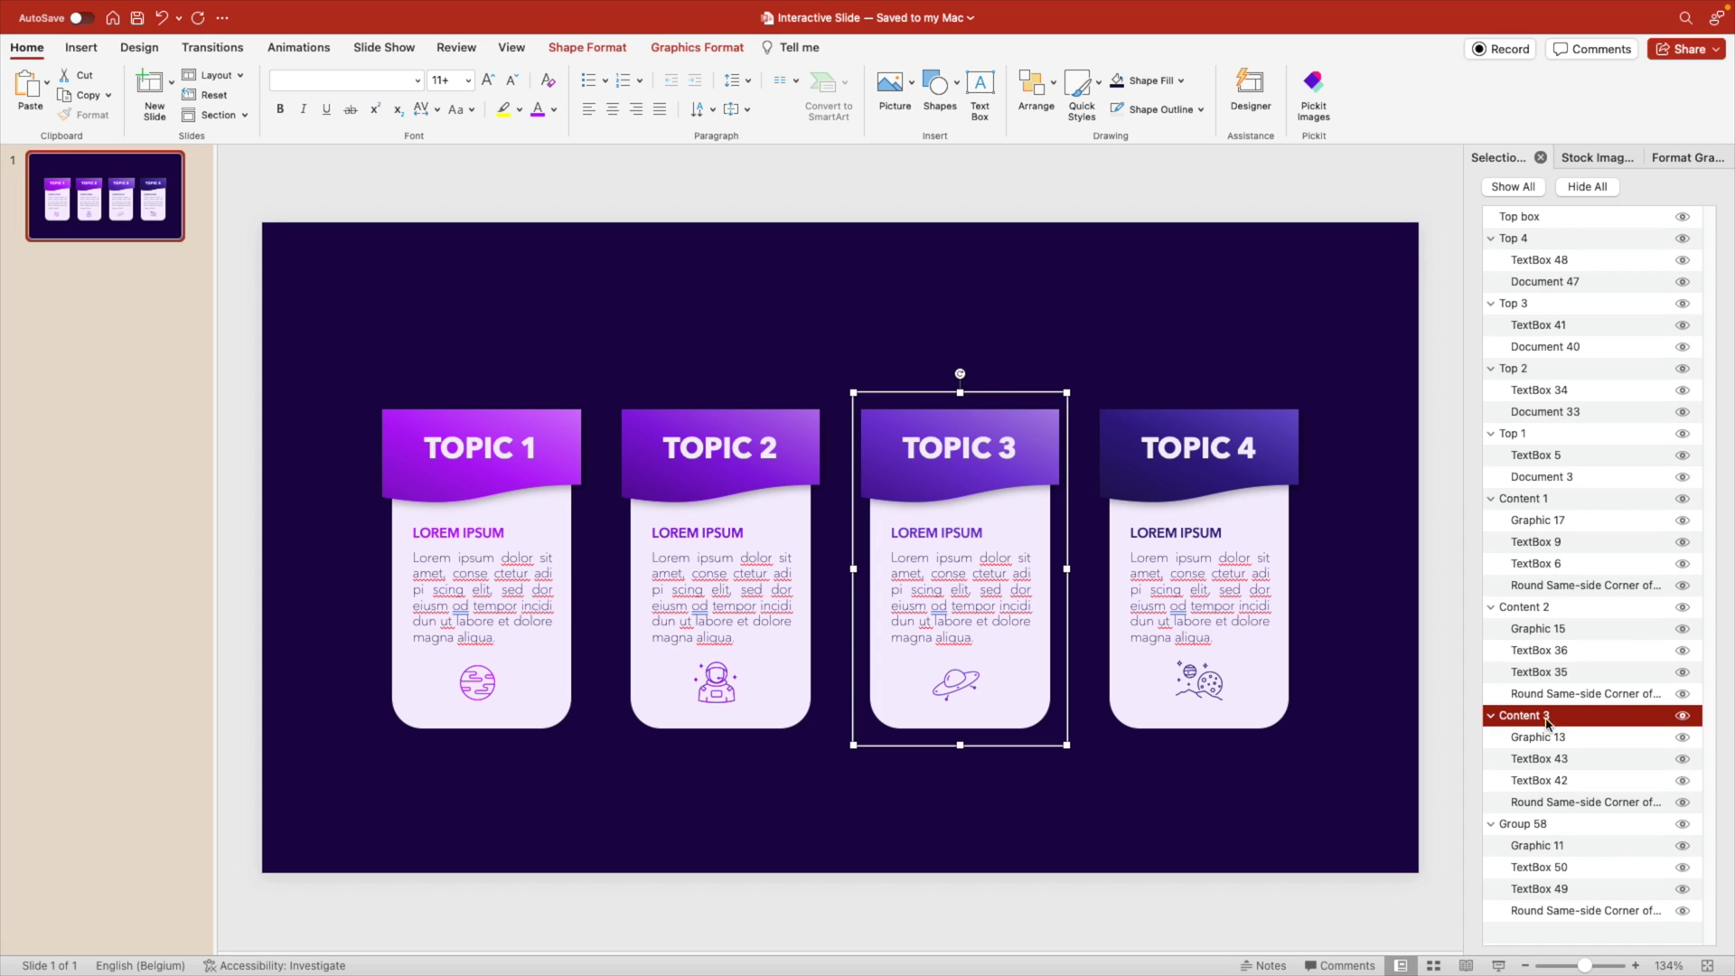
{"action": "left_click", "coordinate": [1523, 824]}
{"action": "double_click", "coordinate": [1524, 824]}
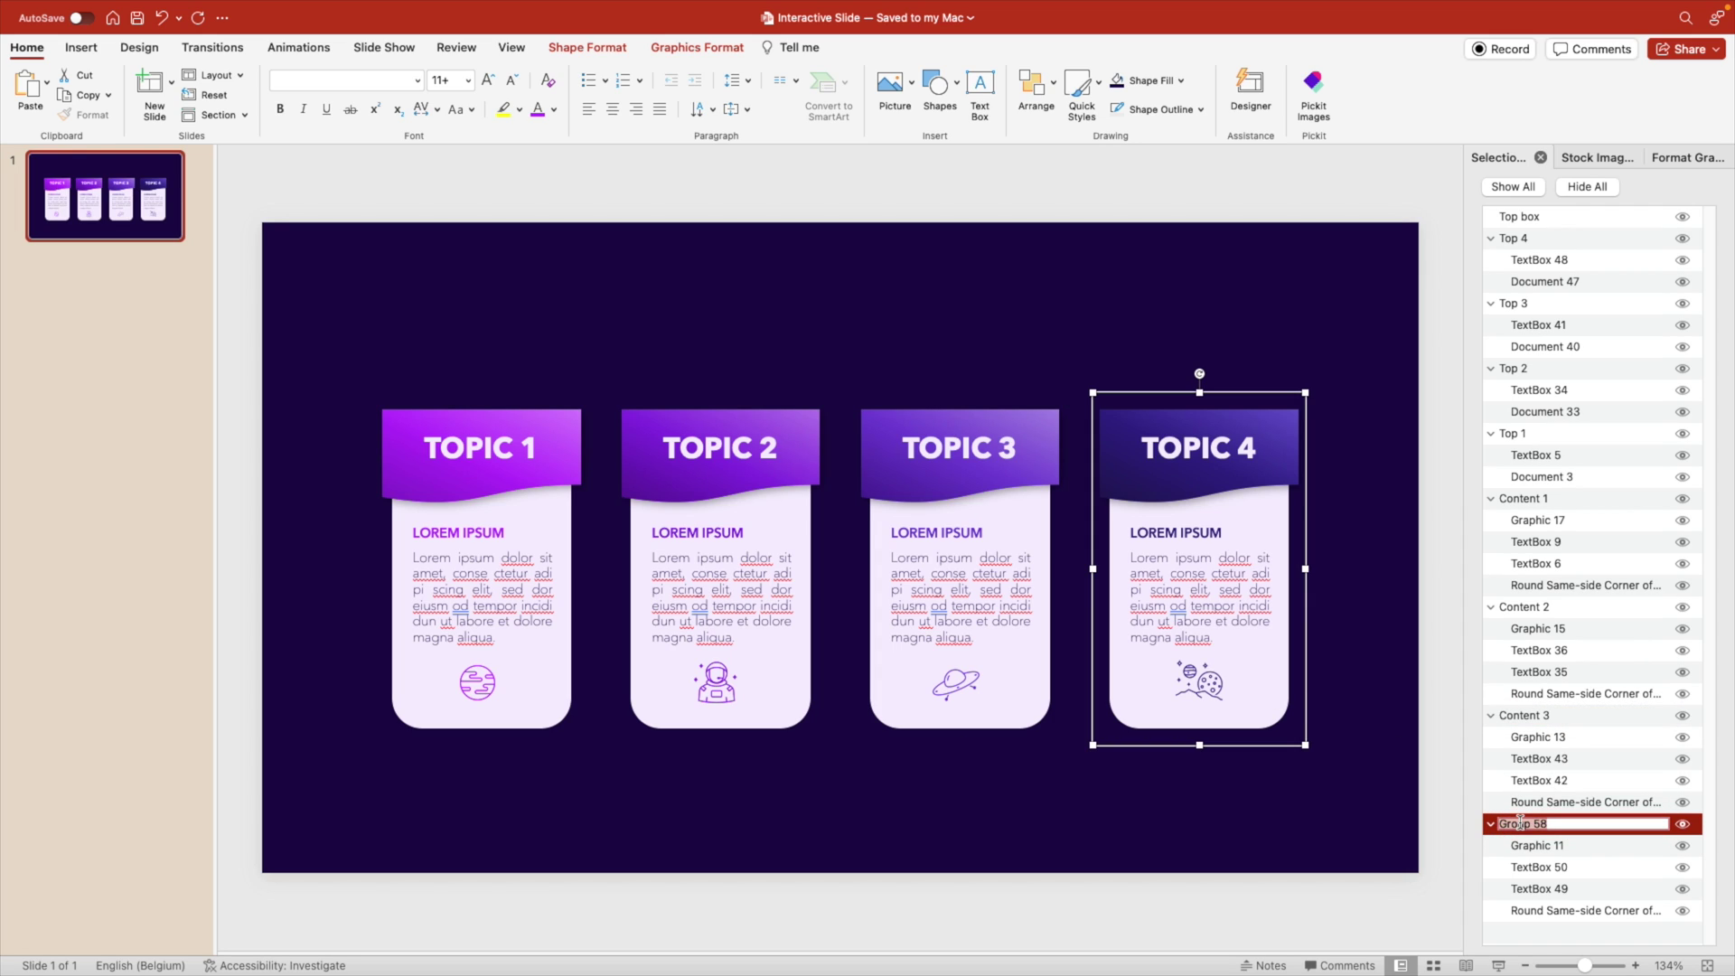
{"action": "type", "text": "Content 4"}
{"action": "key", "text": "Return"}
Collapse all Top and Content groups in the Selection Pane, then clear the selection.
{"action": "left_click", "coordinate": [1492, 824]}
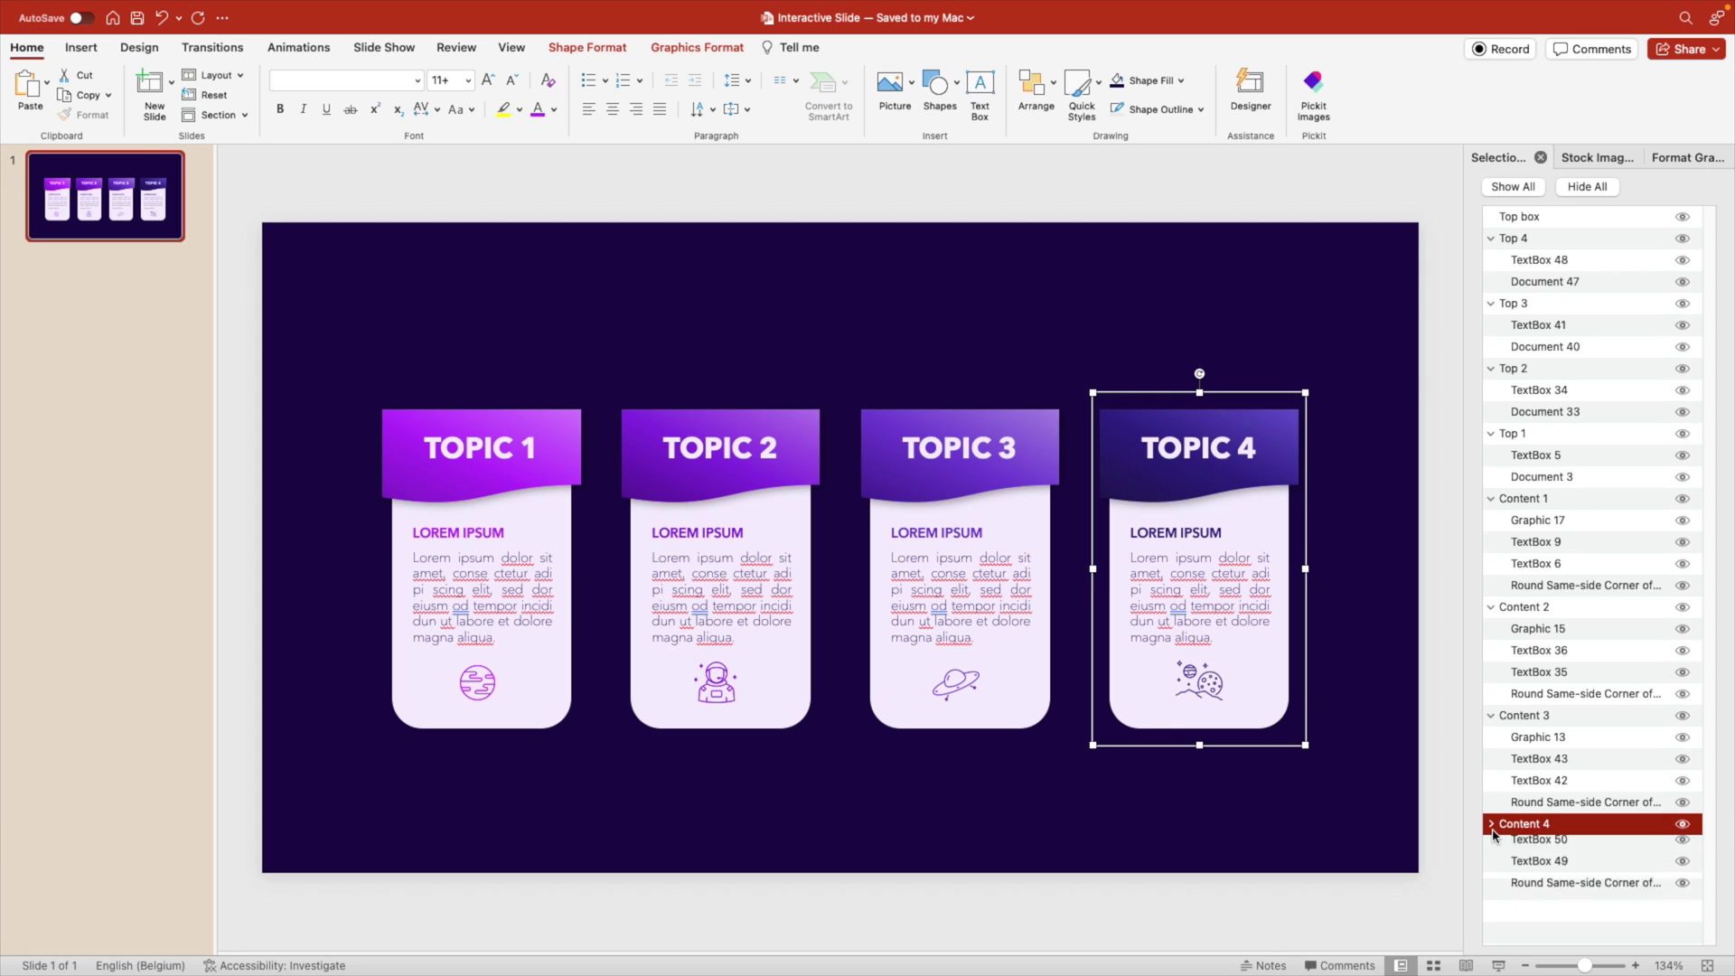
{"action": "left_click", "coordinate": [1491, 304]}
{"action": "left_click", "coordinate": [1492, 325]}
{"action": "left_click", "coordinate": [1491, 347]}
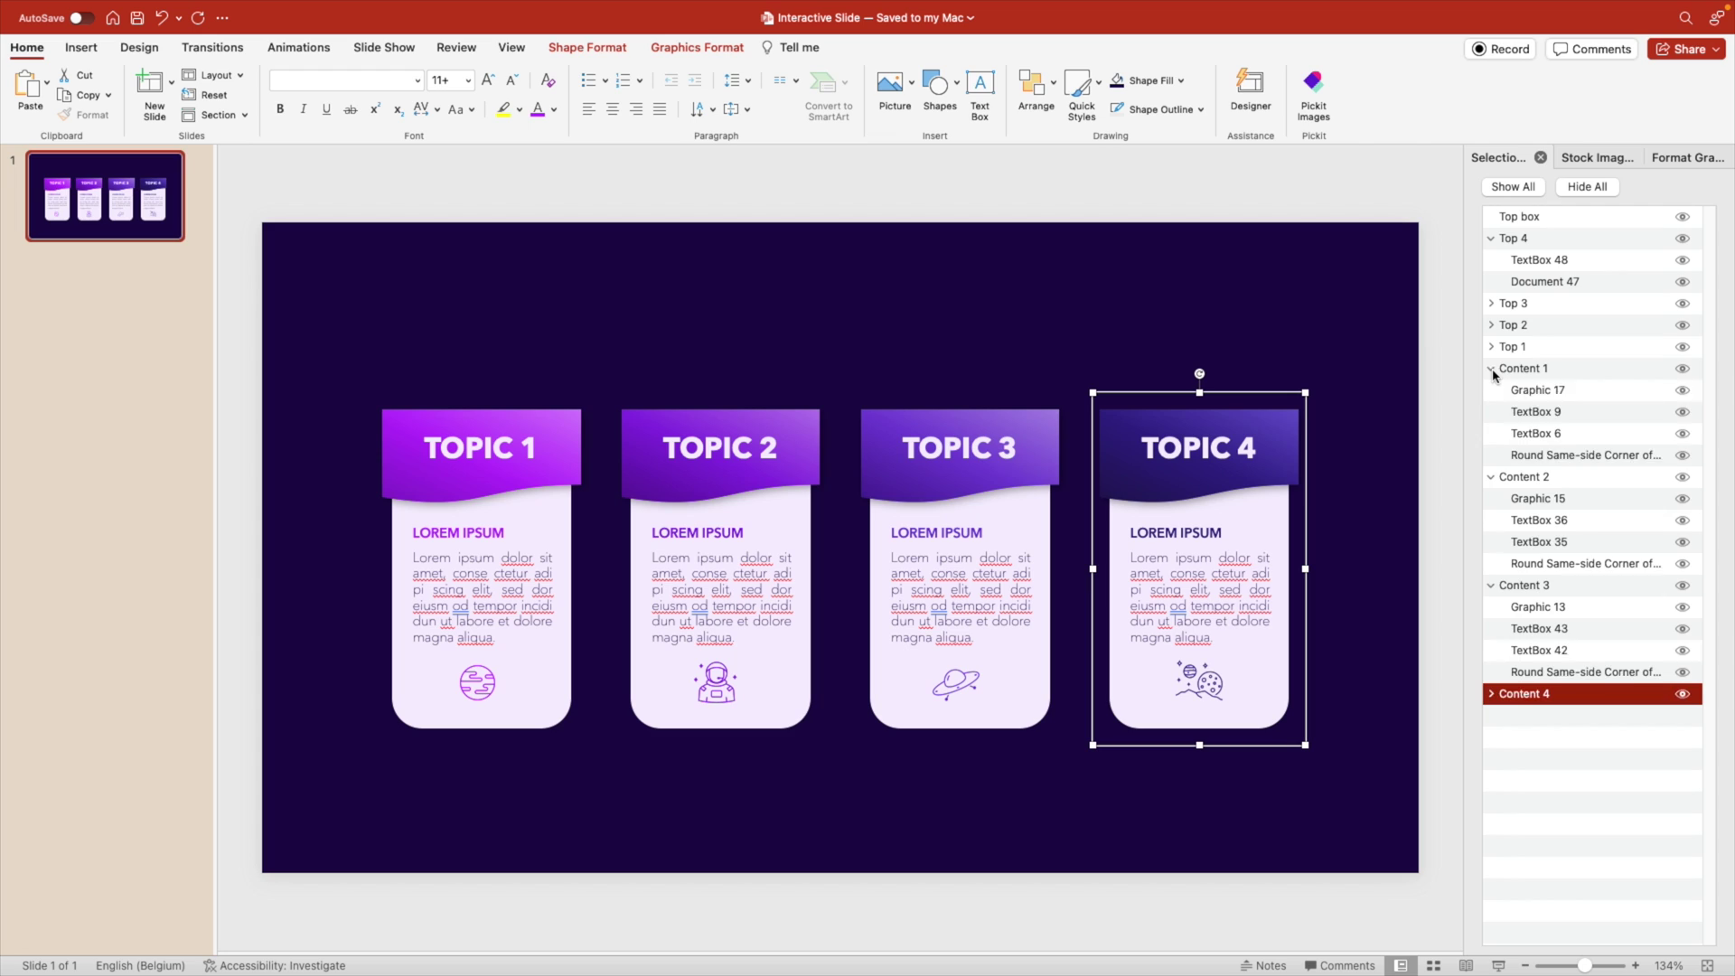
{"action": "left_click", "coordinate": [1491, 368]}
{"action": "left_click", "coordinate": [1492, 391]}
{"action": "left_click", "coordinate": [1491, 413]}
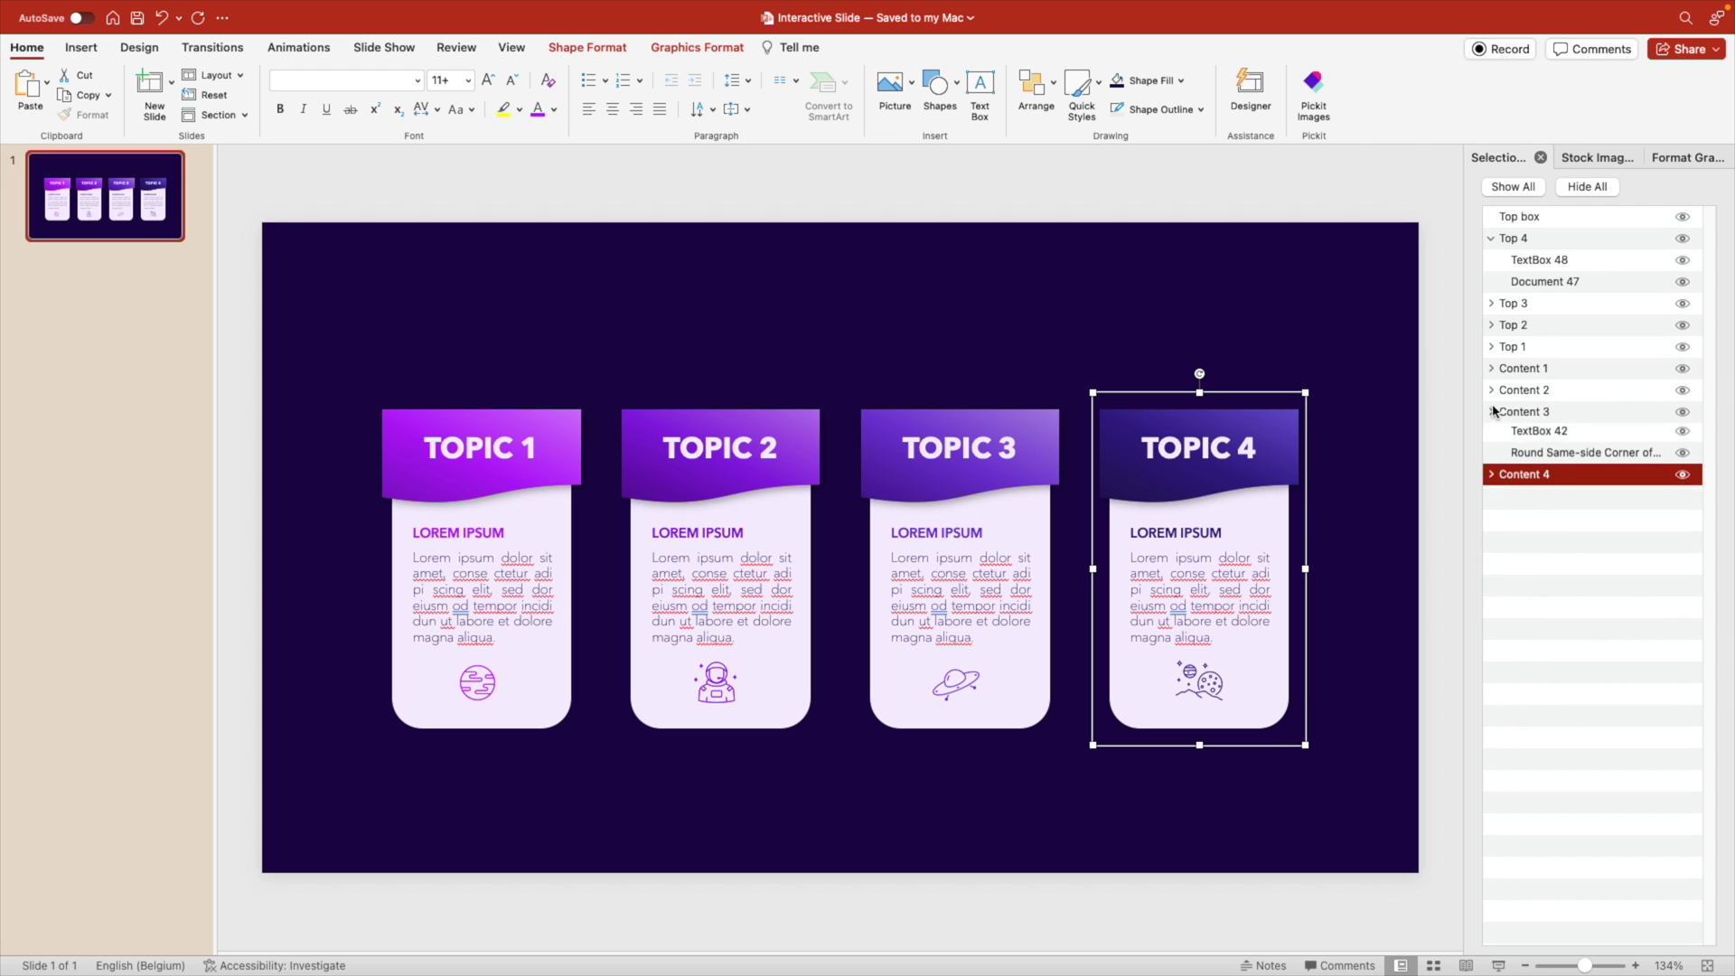
{"action": "left_click", "coordinate": [1491, 237]}
{"action": "left_click", "coordinate": [1523, 217]}
{"action": "left_click", "coordinate": [1531, 240]}
{"action": "left_click", "coordinate": [1535, 261]}
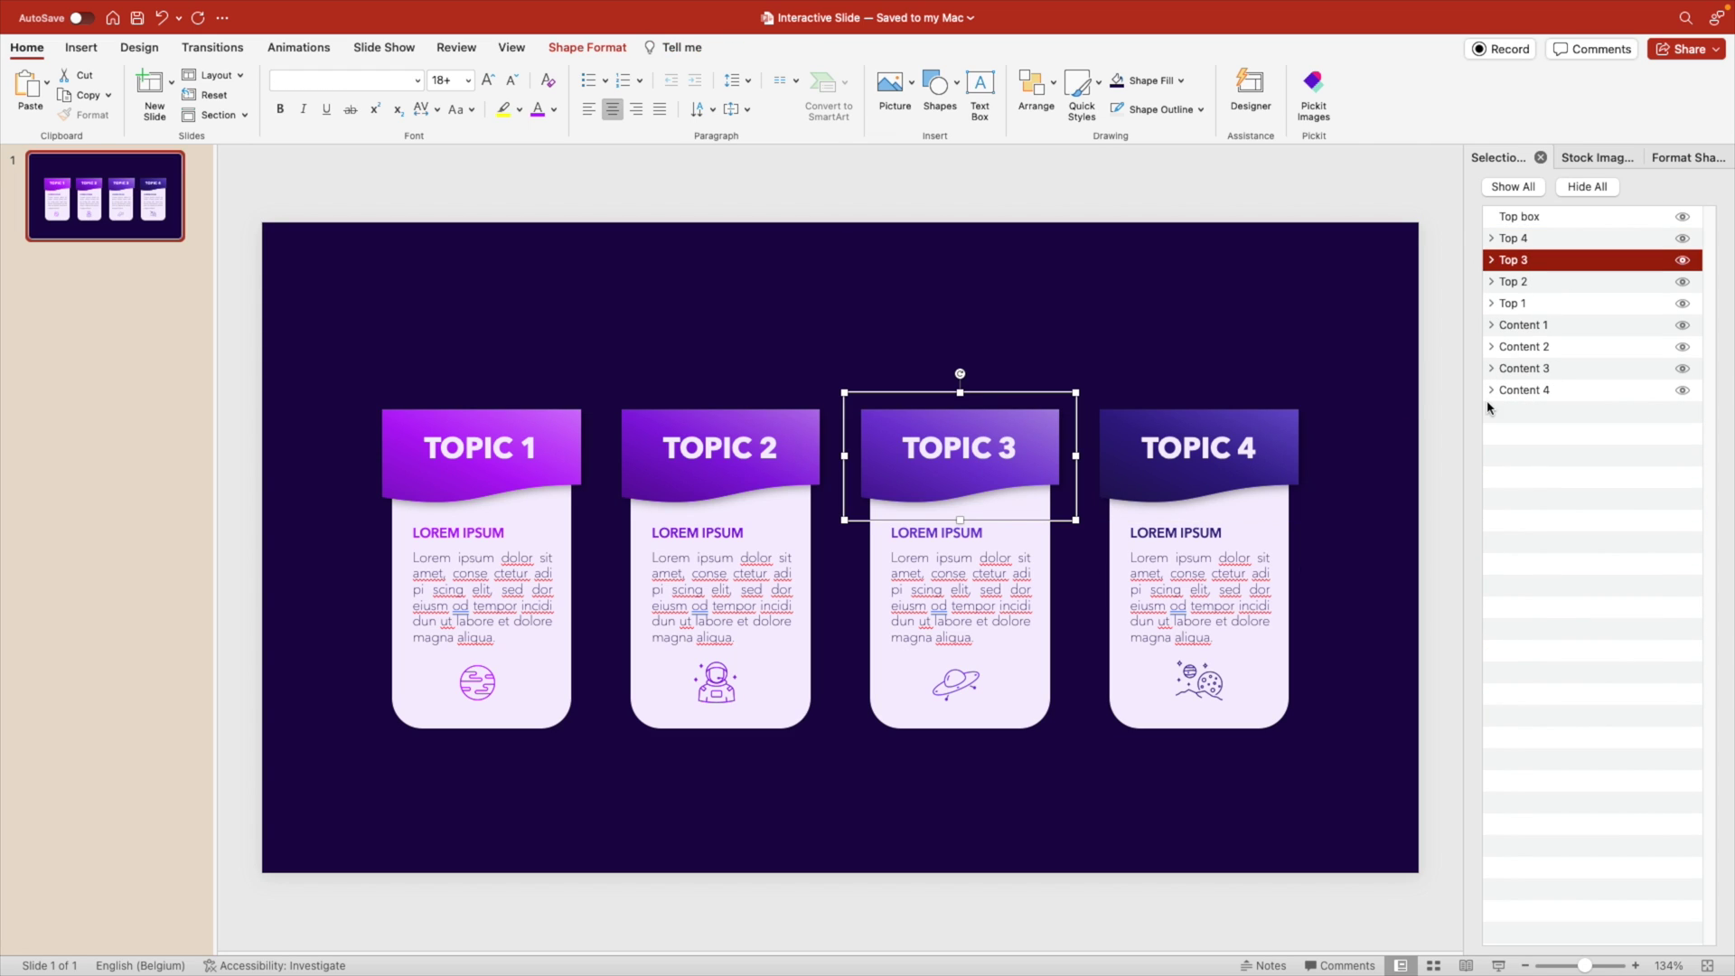
{"action": "left_click", "coordinate": [1370, 665]}
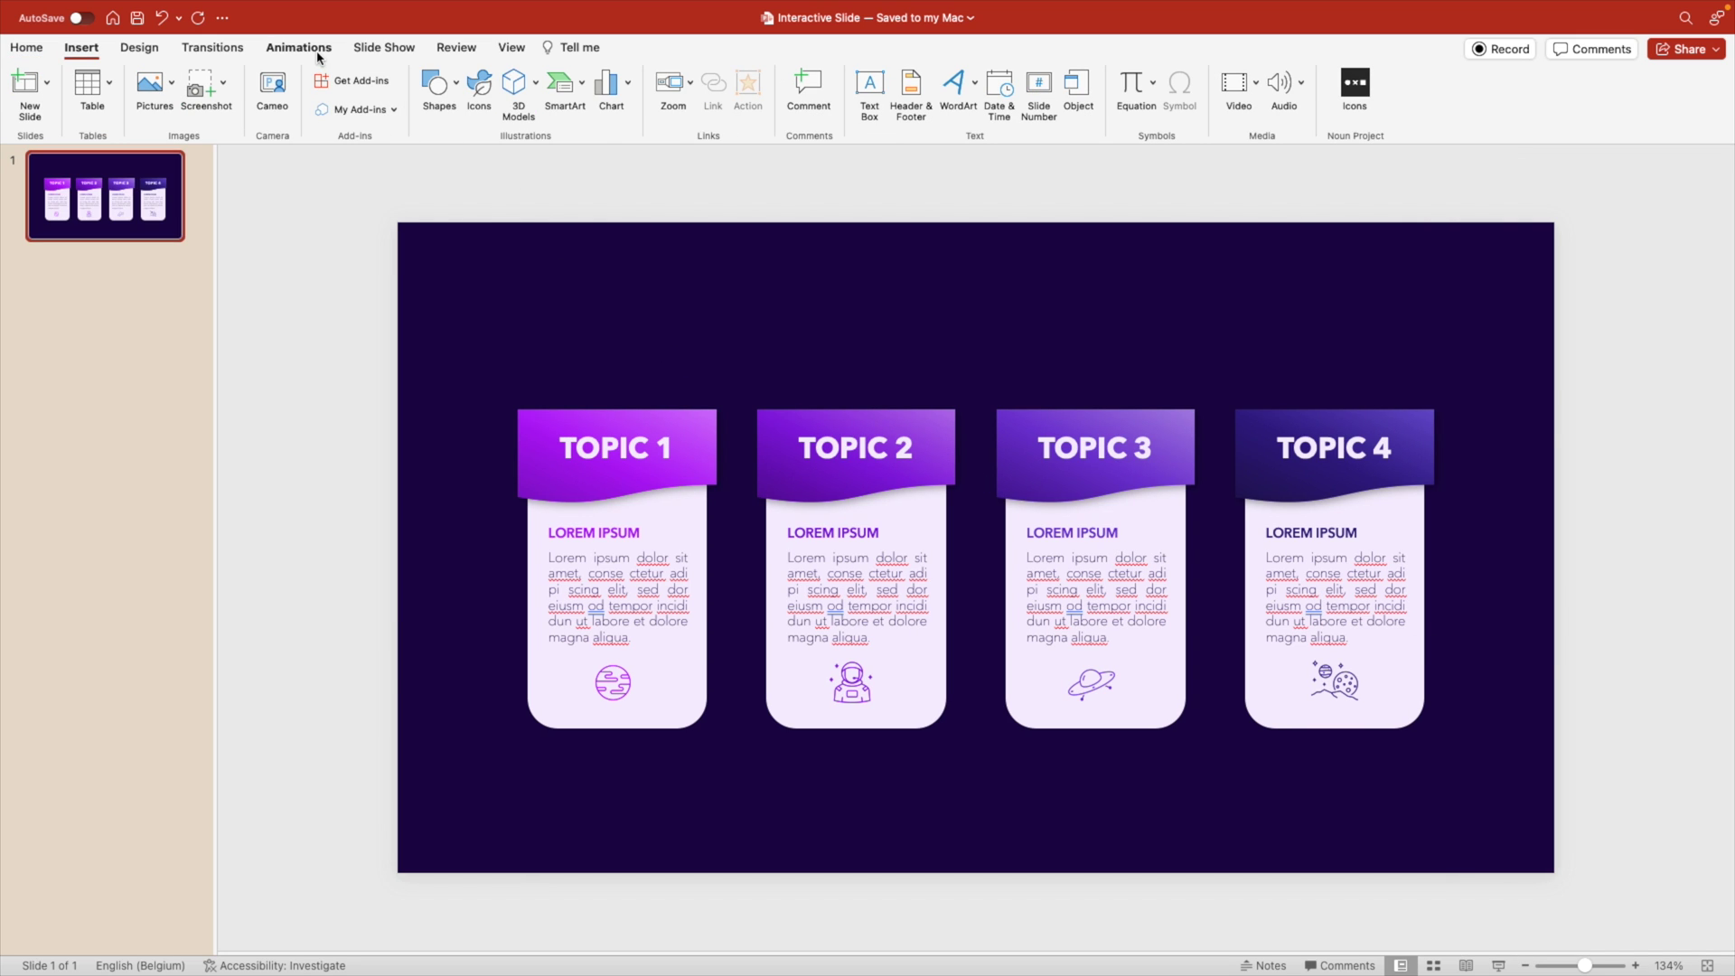
Show the empty Animation Pane and select the four TOPIC headers.
{"action": "left_click", "coordinate": [317, 53]}
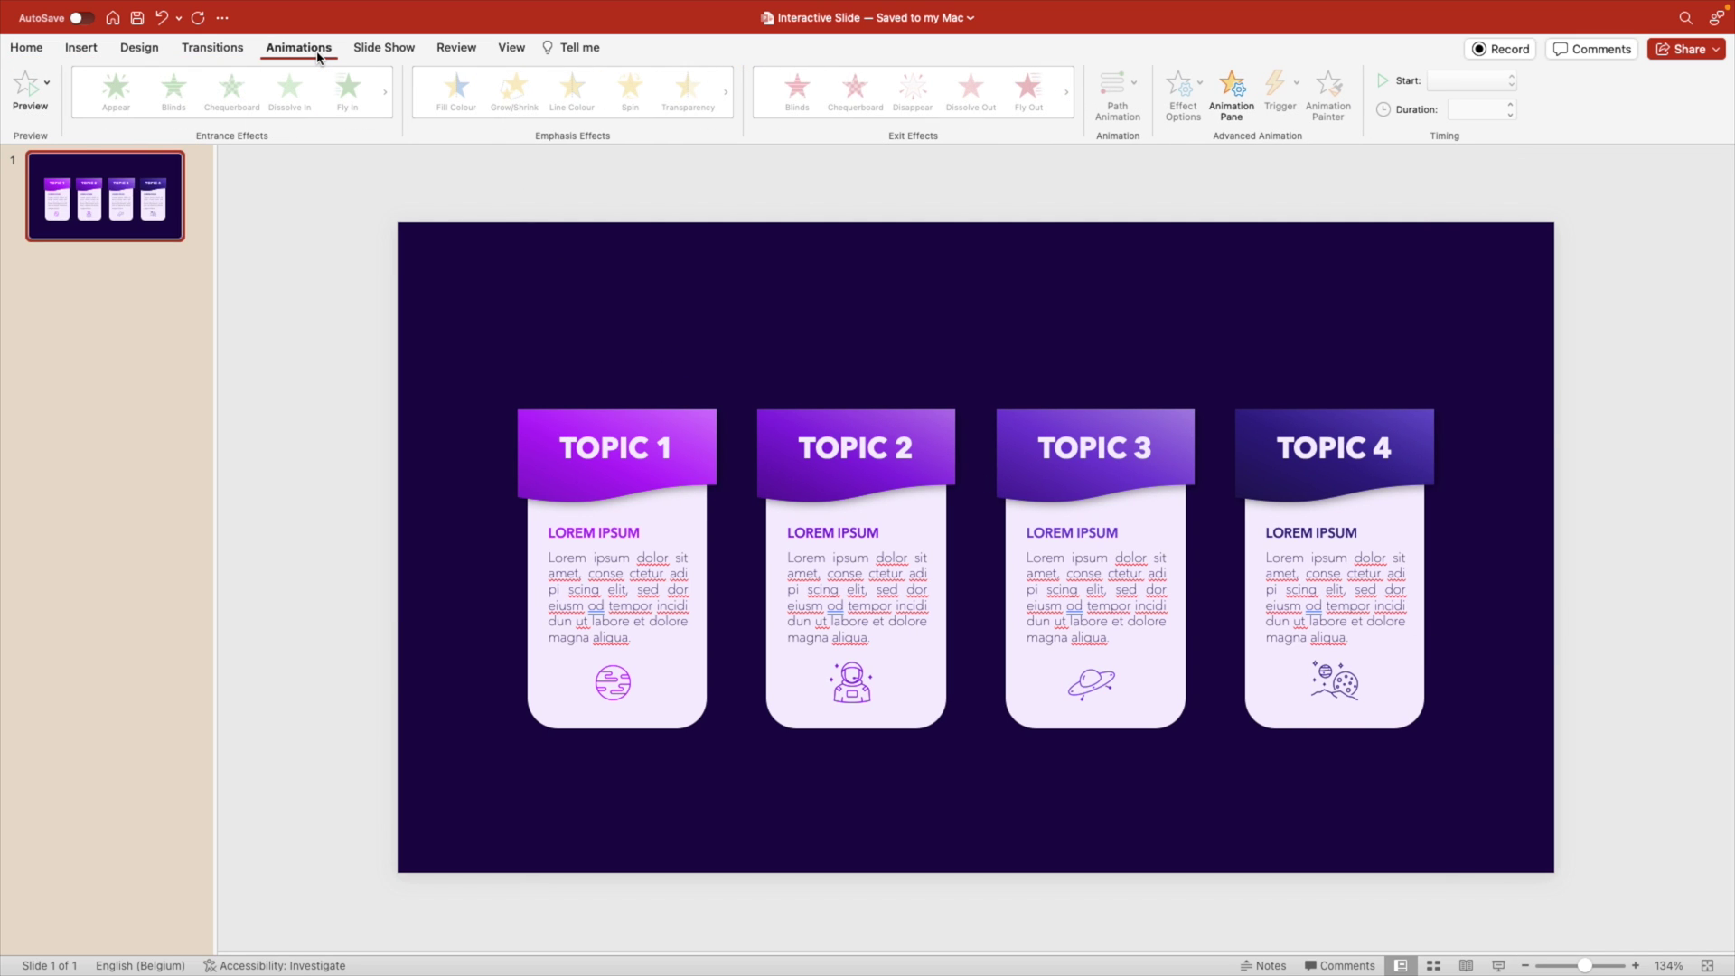
{"action": "left_click", "coordinate": [1231, 90]}
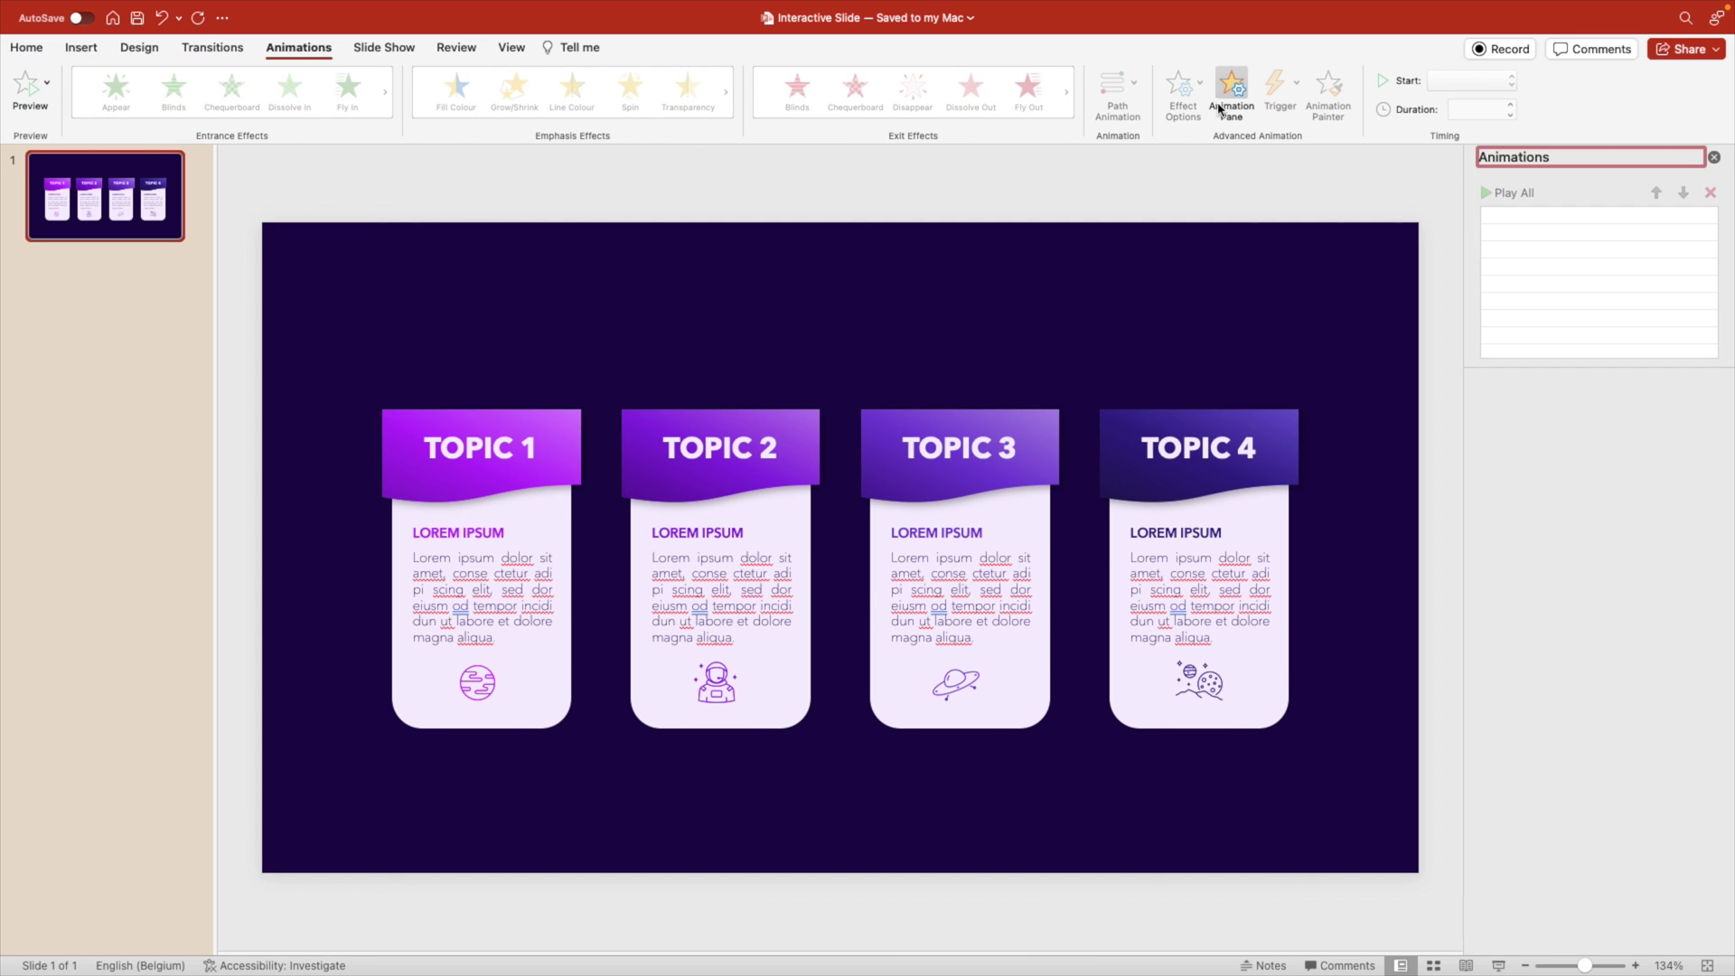
{"action": "left_click", "coordinate": [498, 415]}
{"action": "left_click", "coordinate": [755, 414]}
{"action": "left_click", "coordinate": [984, 430]}
{"action": "left_click", "coordinate": [1185, 430]}
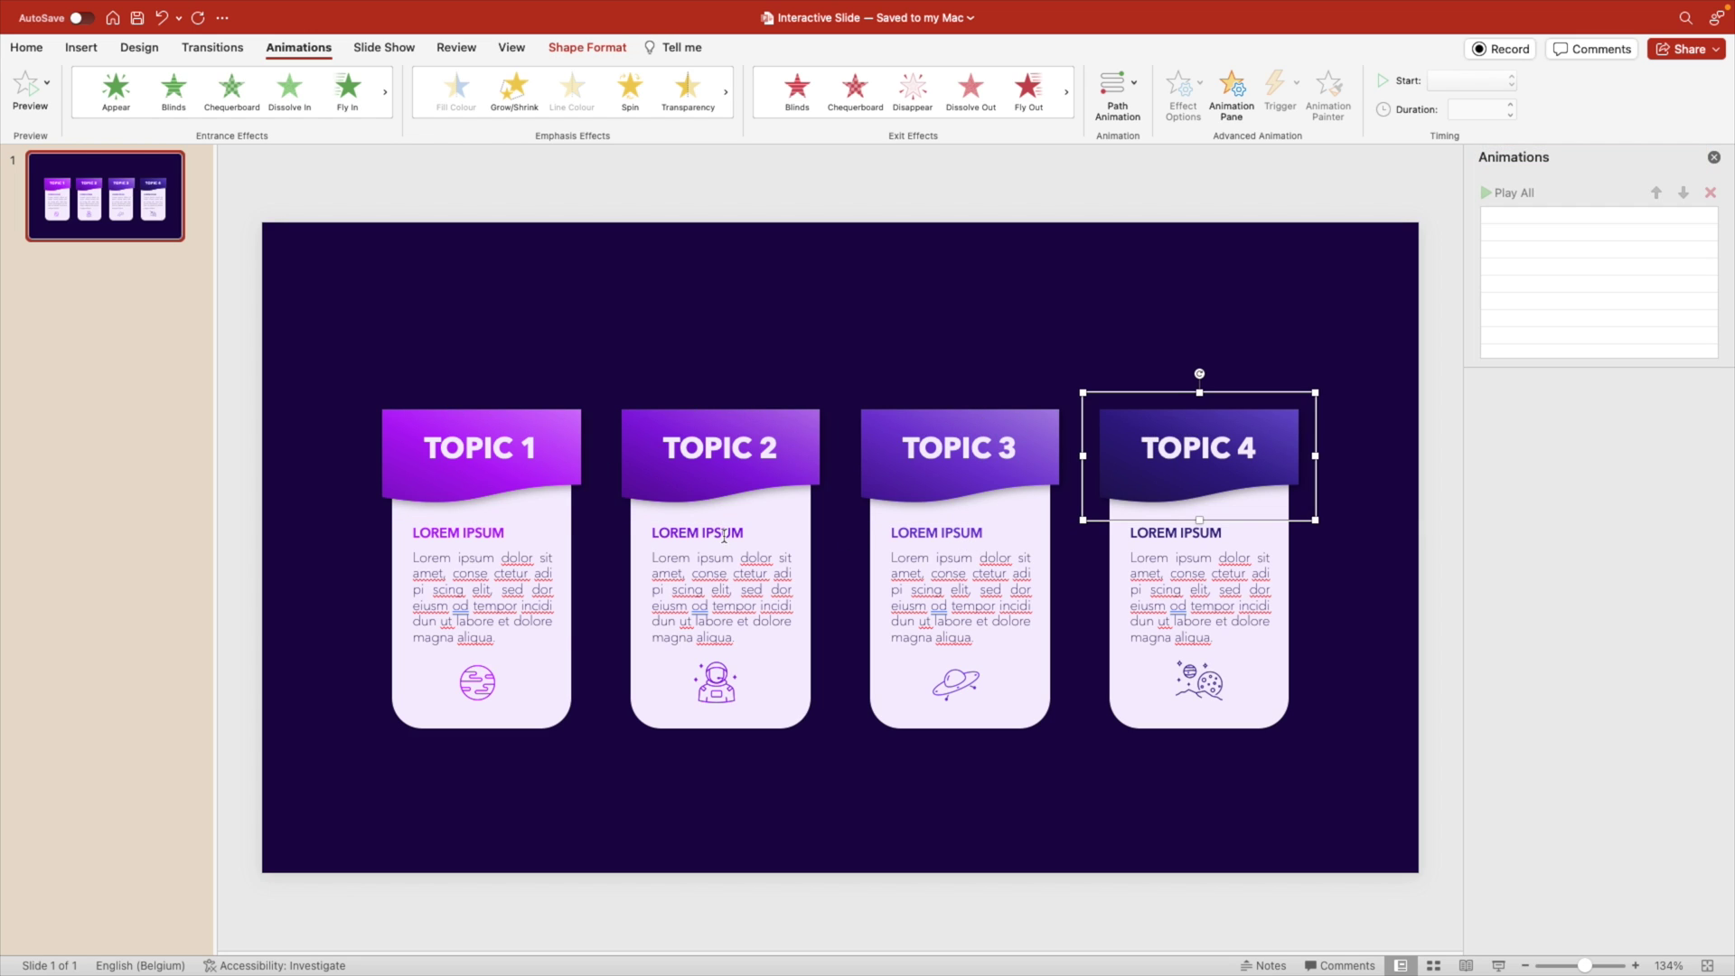
Select all four Topic card groups, accidentally dragging their bodies down below the headers.
{"action": "left_click", "coordinate": [518, 679]}
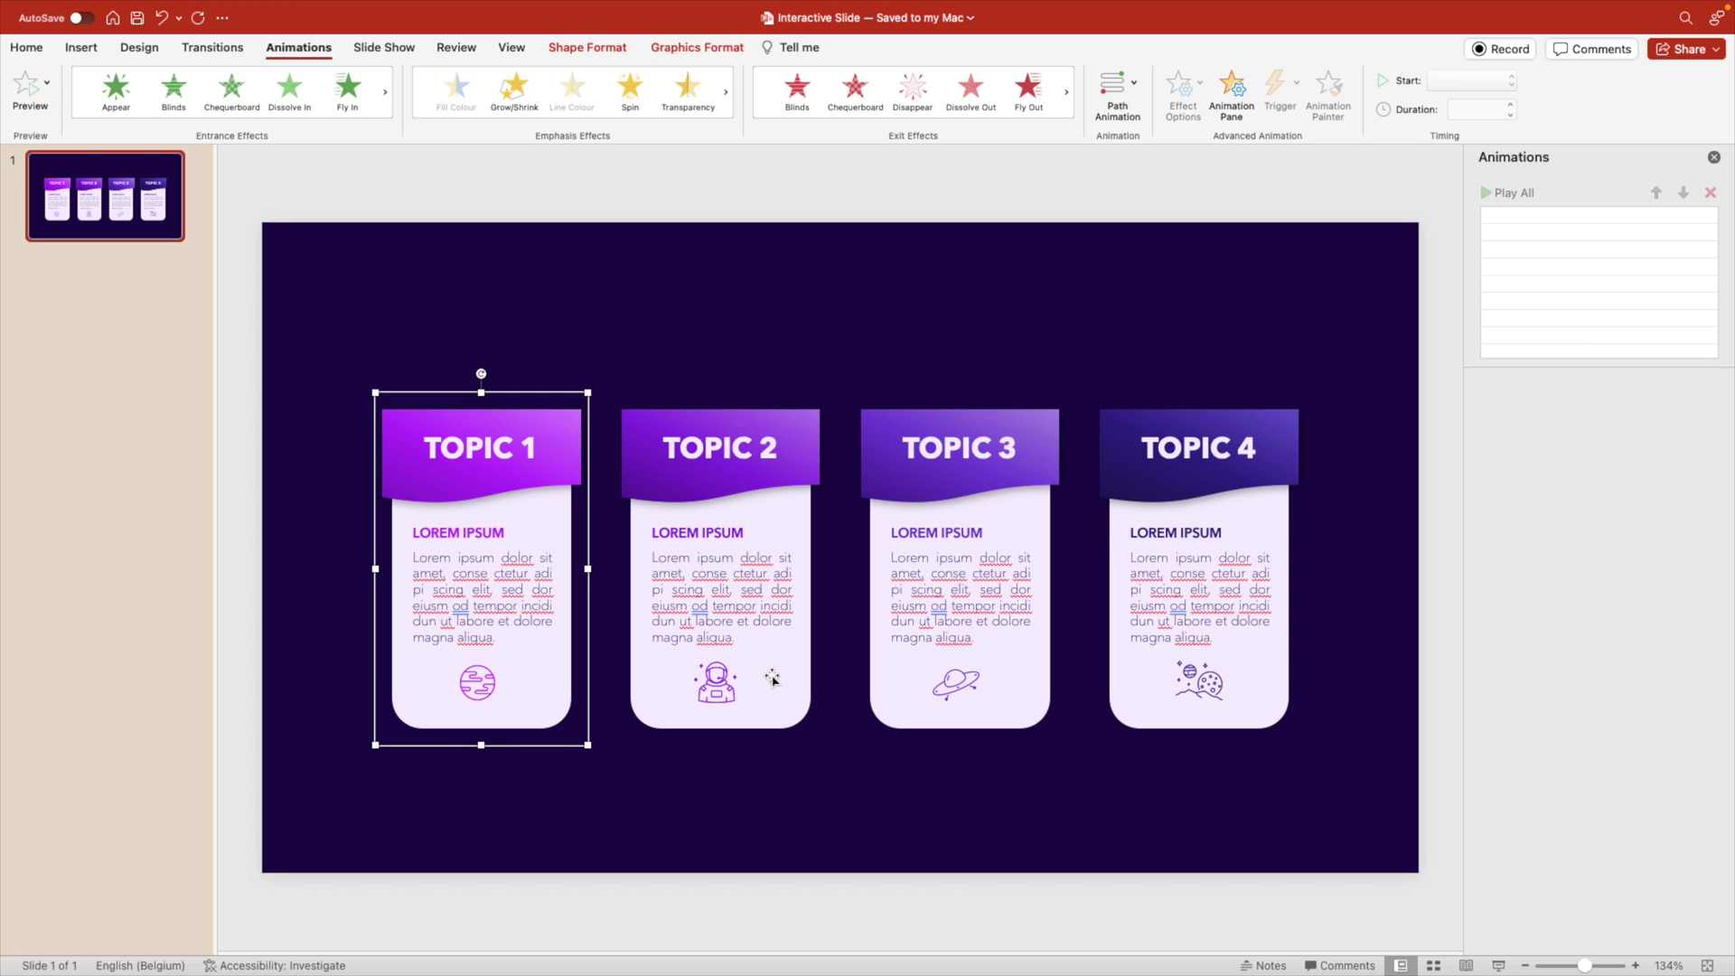
{"action": "left_click", "coordinate": [798, 662], "text": "shift"}
{"action": "left_click", "coordinate": [962, 657], "text": "shift"}
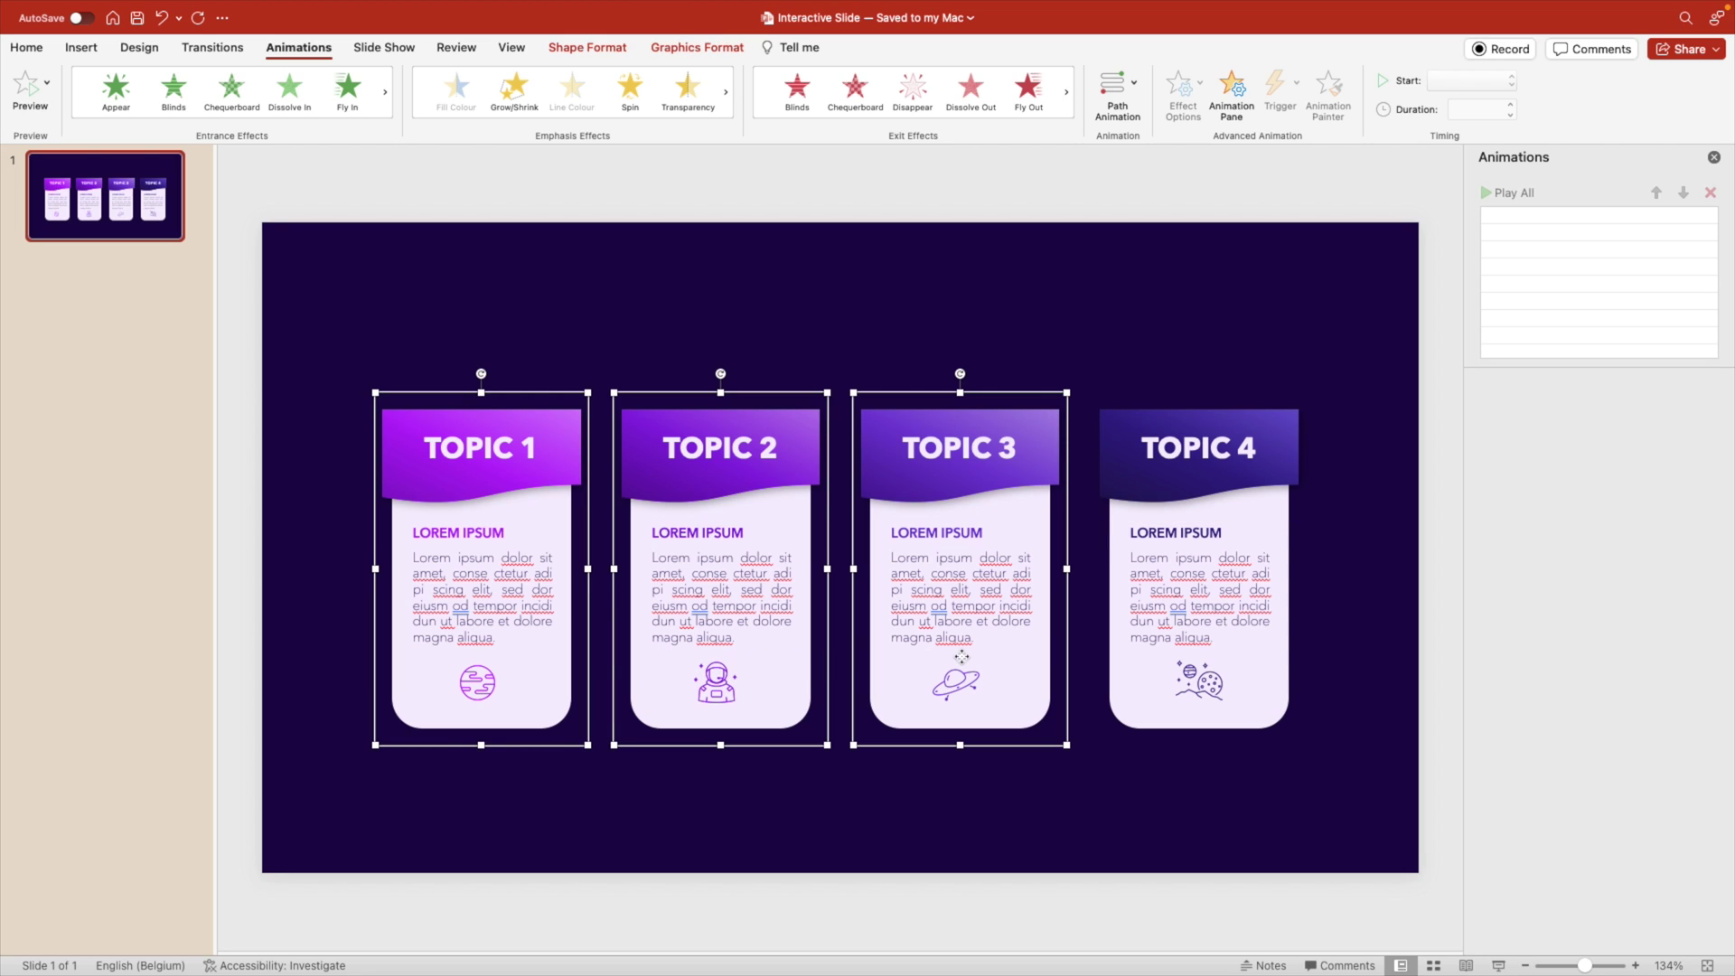
{"action": "left_click", "coordinate": [1161, 647], "text": "shift"}
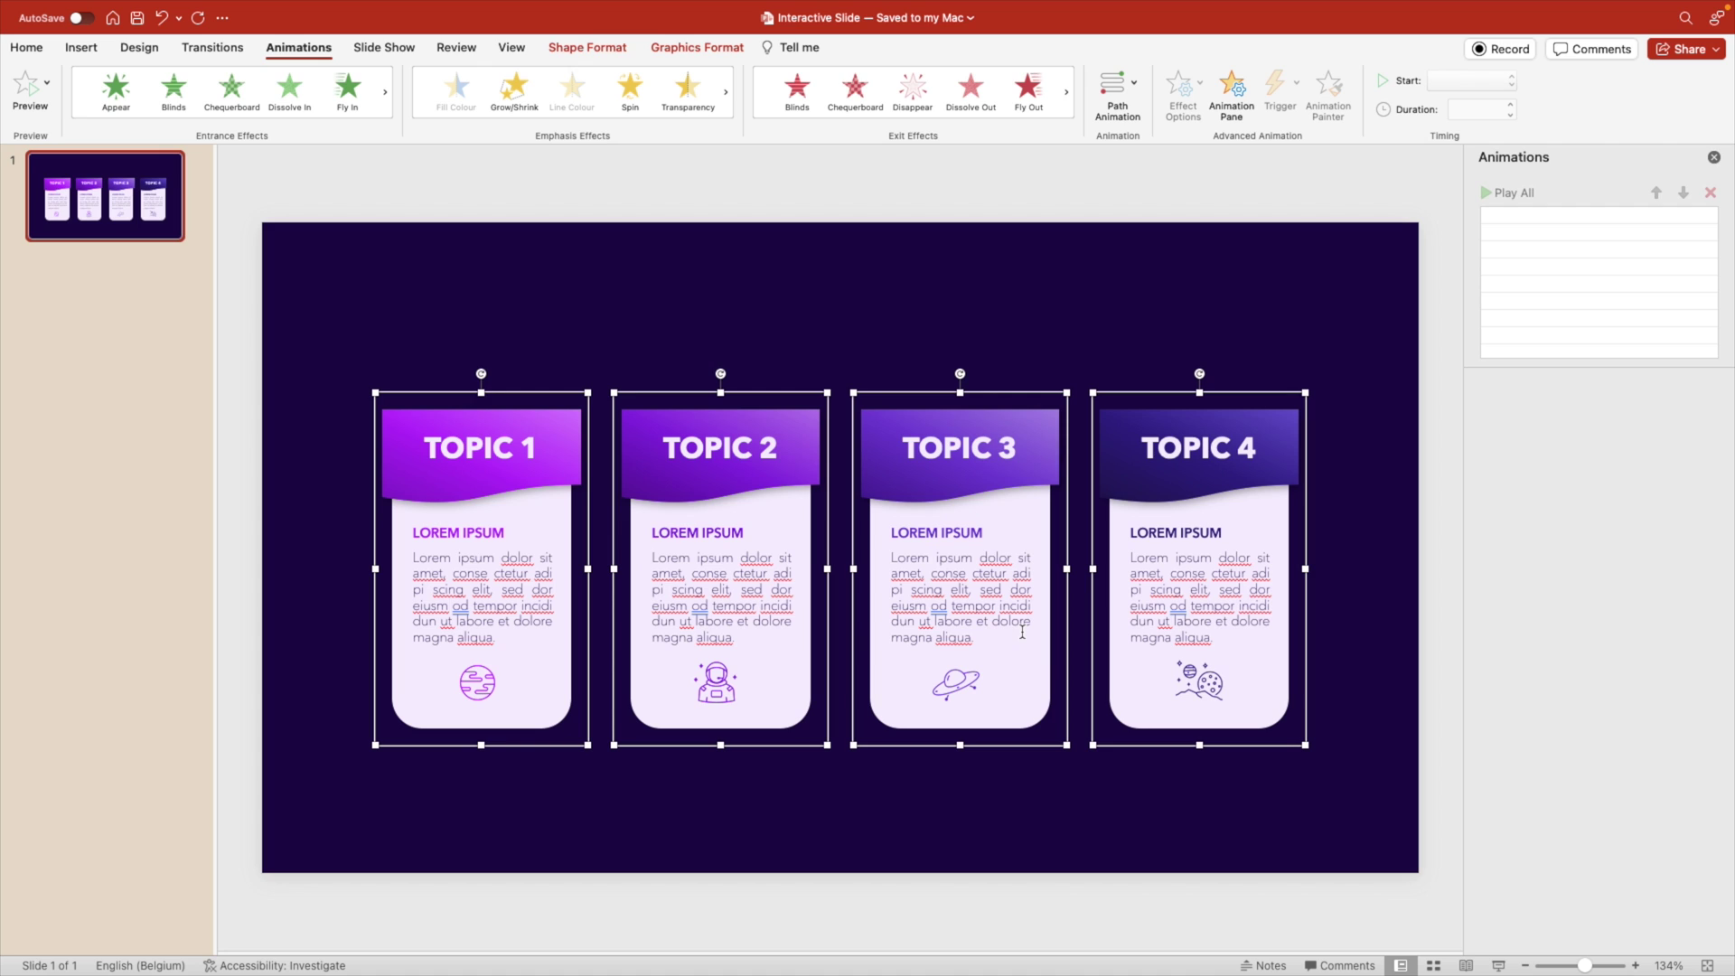
{"action": "left_click_drag", "start_coordinate": [1050, 657], "coordinate": [1095, 796]}
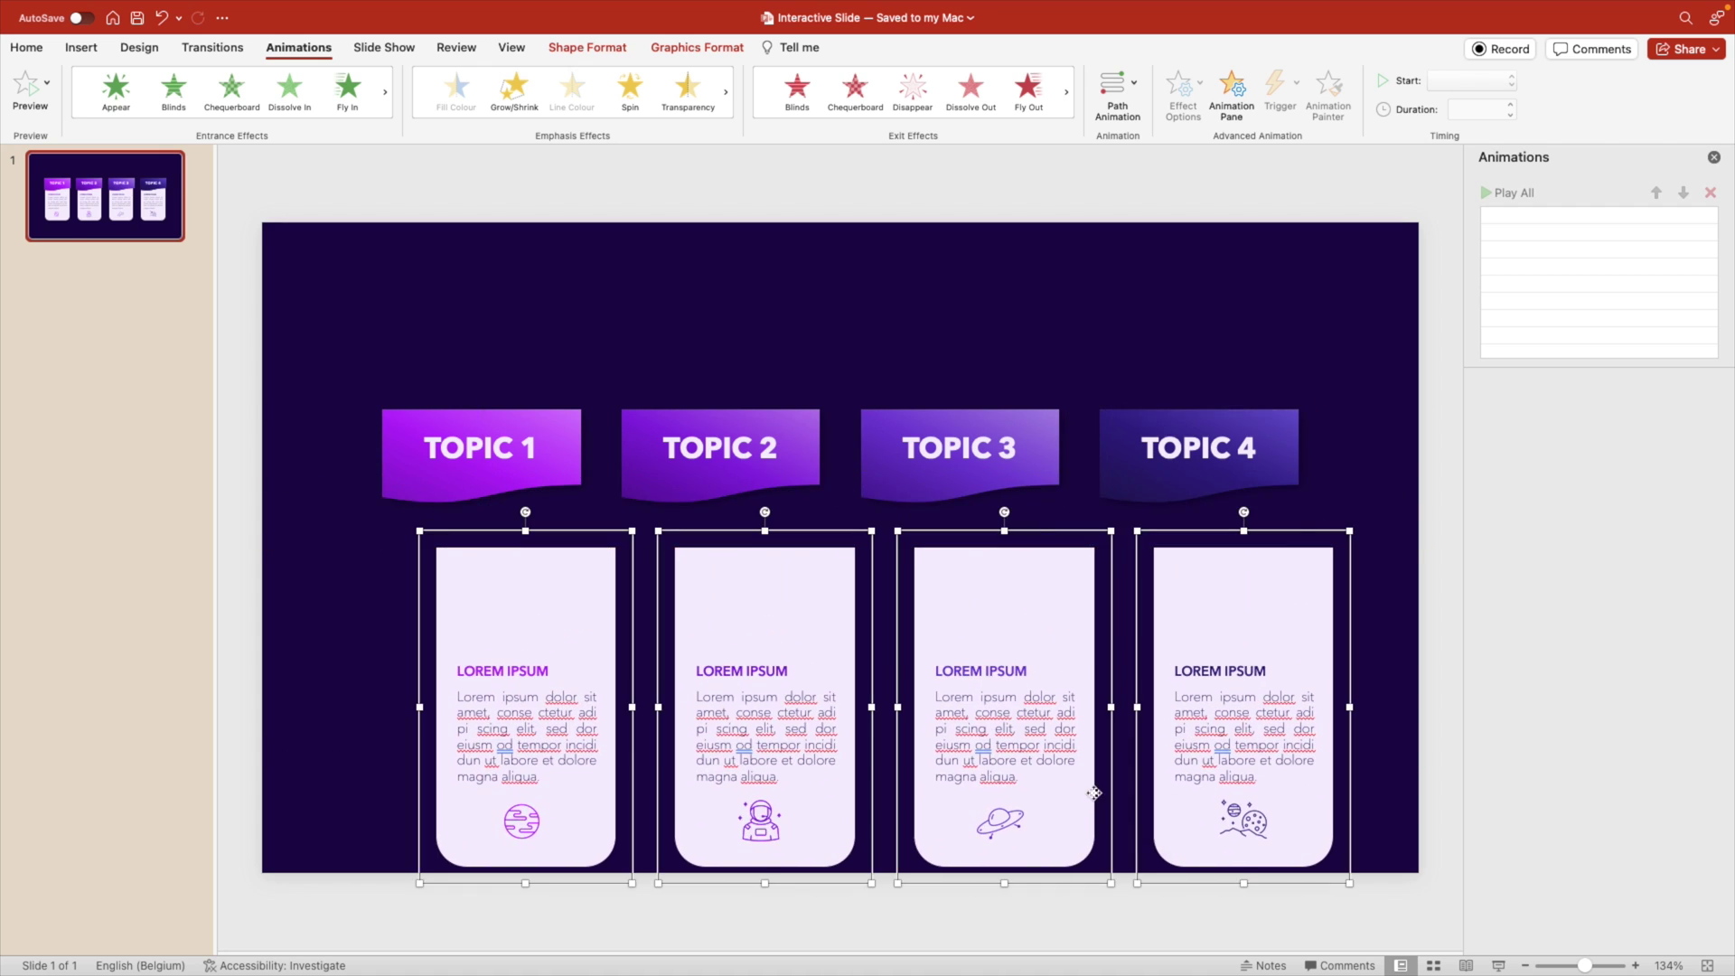
Undo the accidental move and give the four cards a Fly In entrance from the top.
{"action": "key", "text": "super+z"}
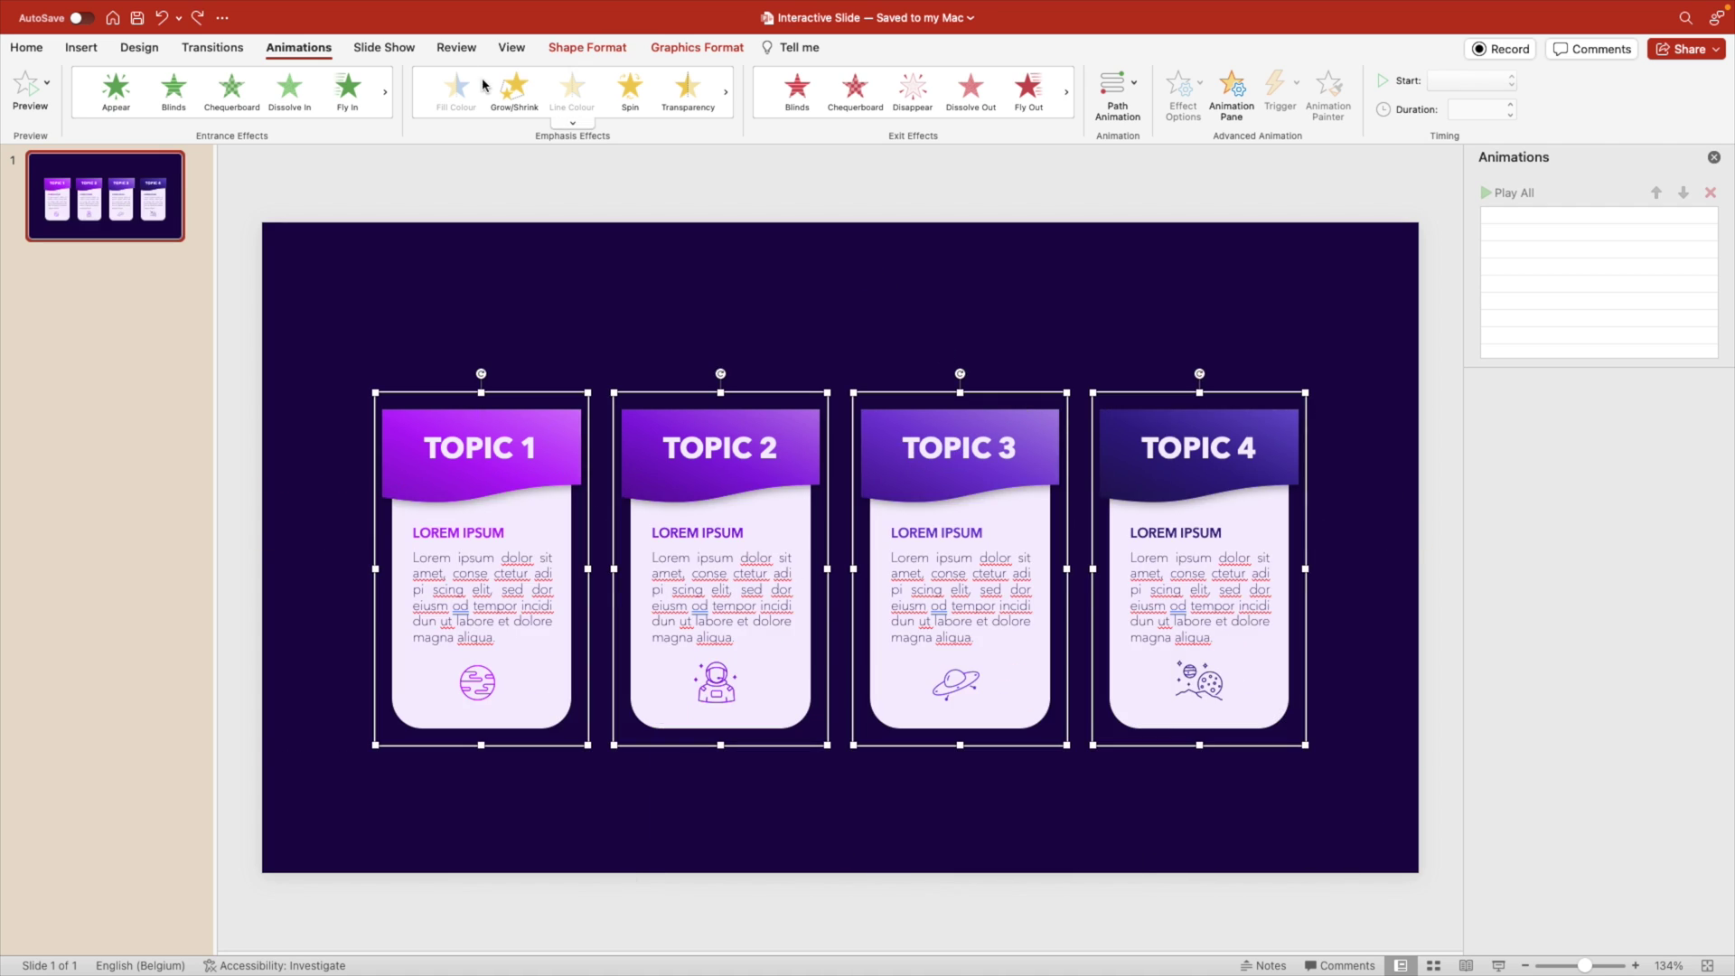
{"action": "left_click", "coordinate": [348, 90]}
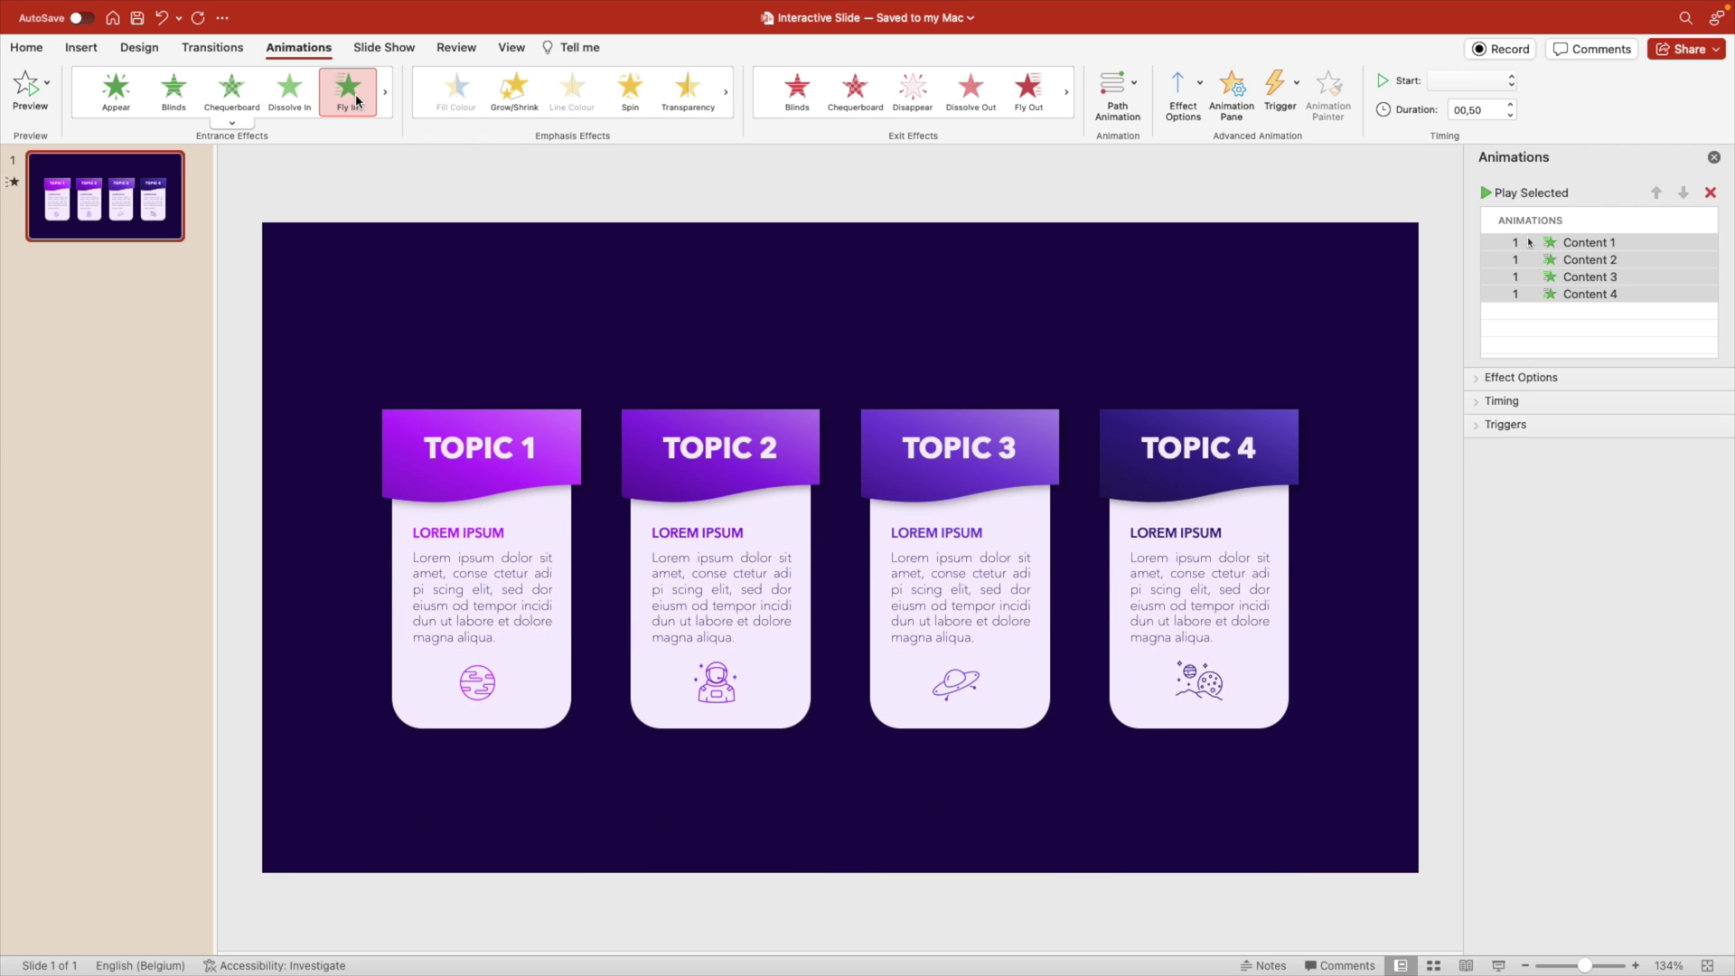
{"action": "left_click", "coordinate": [1188, 93]}
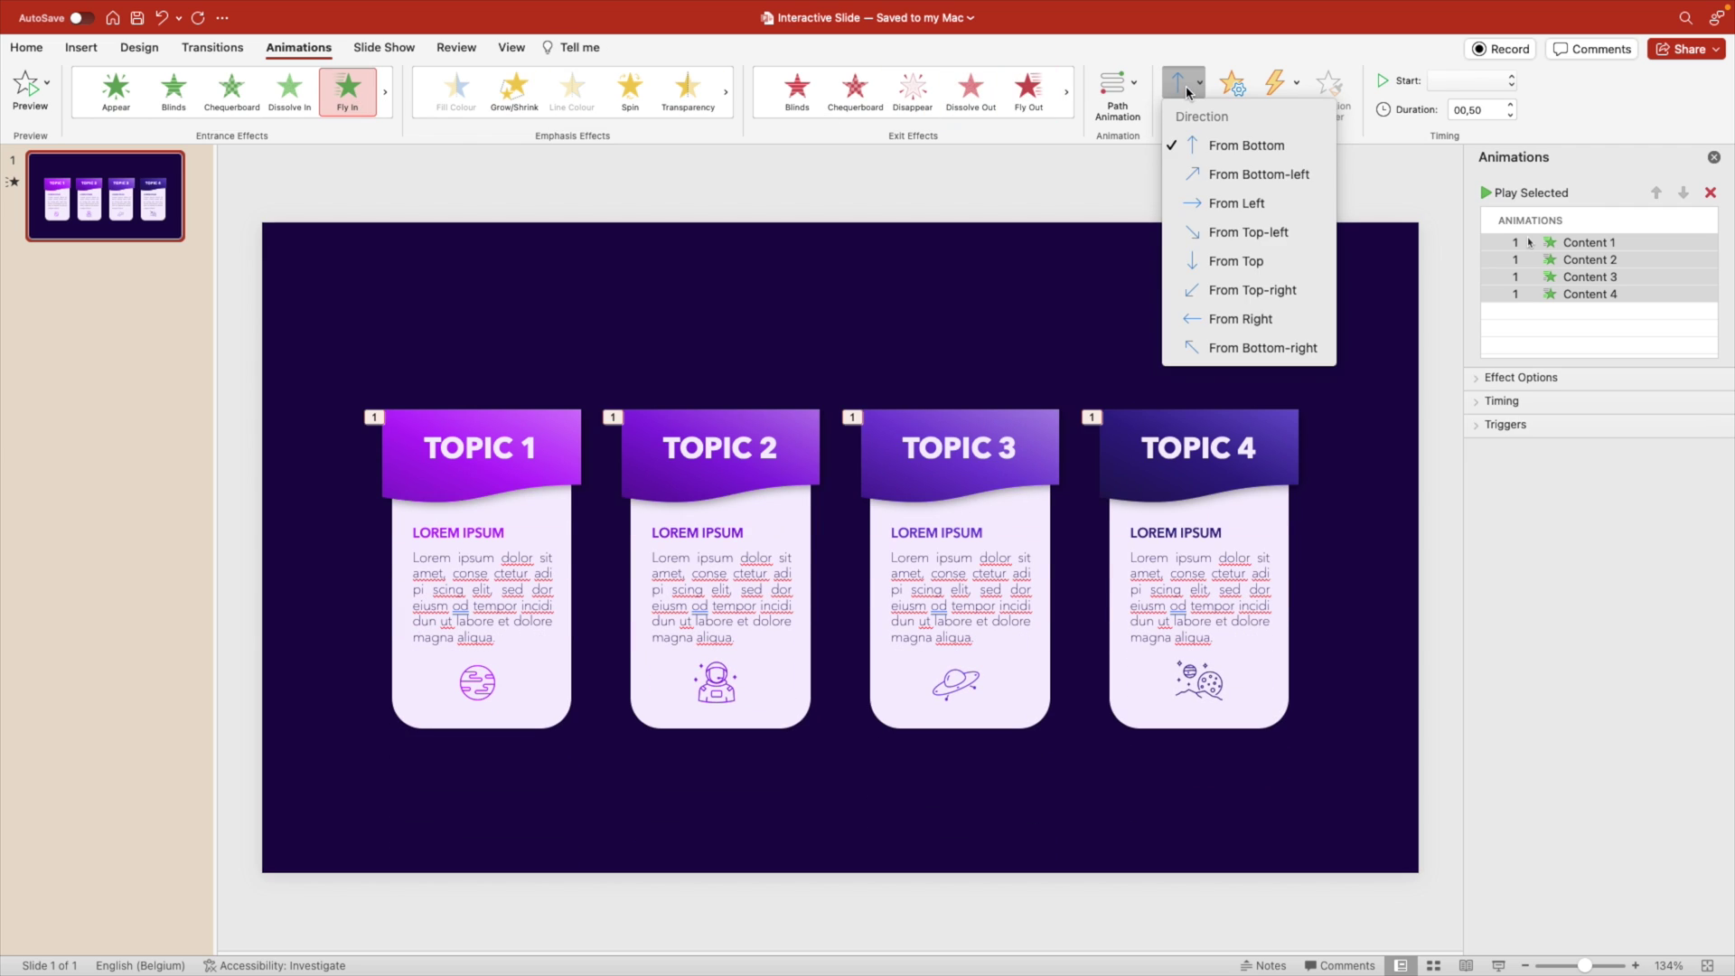
{"action": "left_click", "coordinate": [1234, 263]}
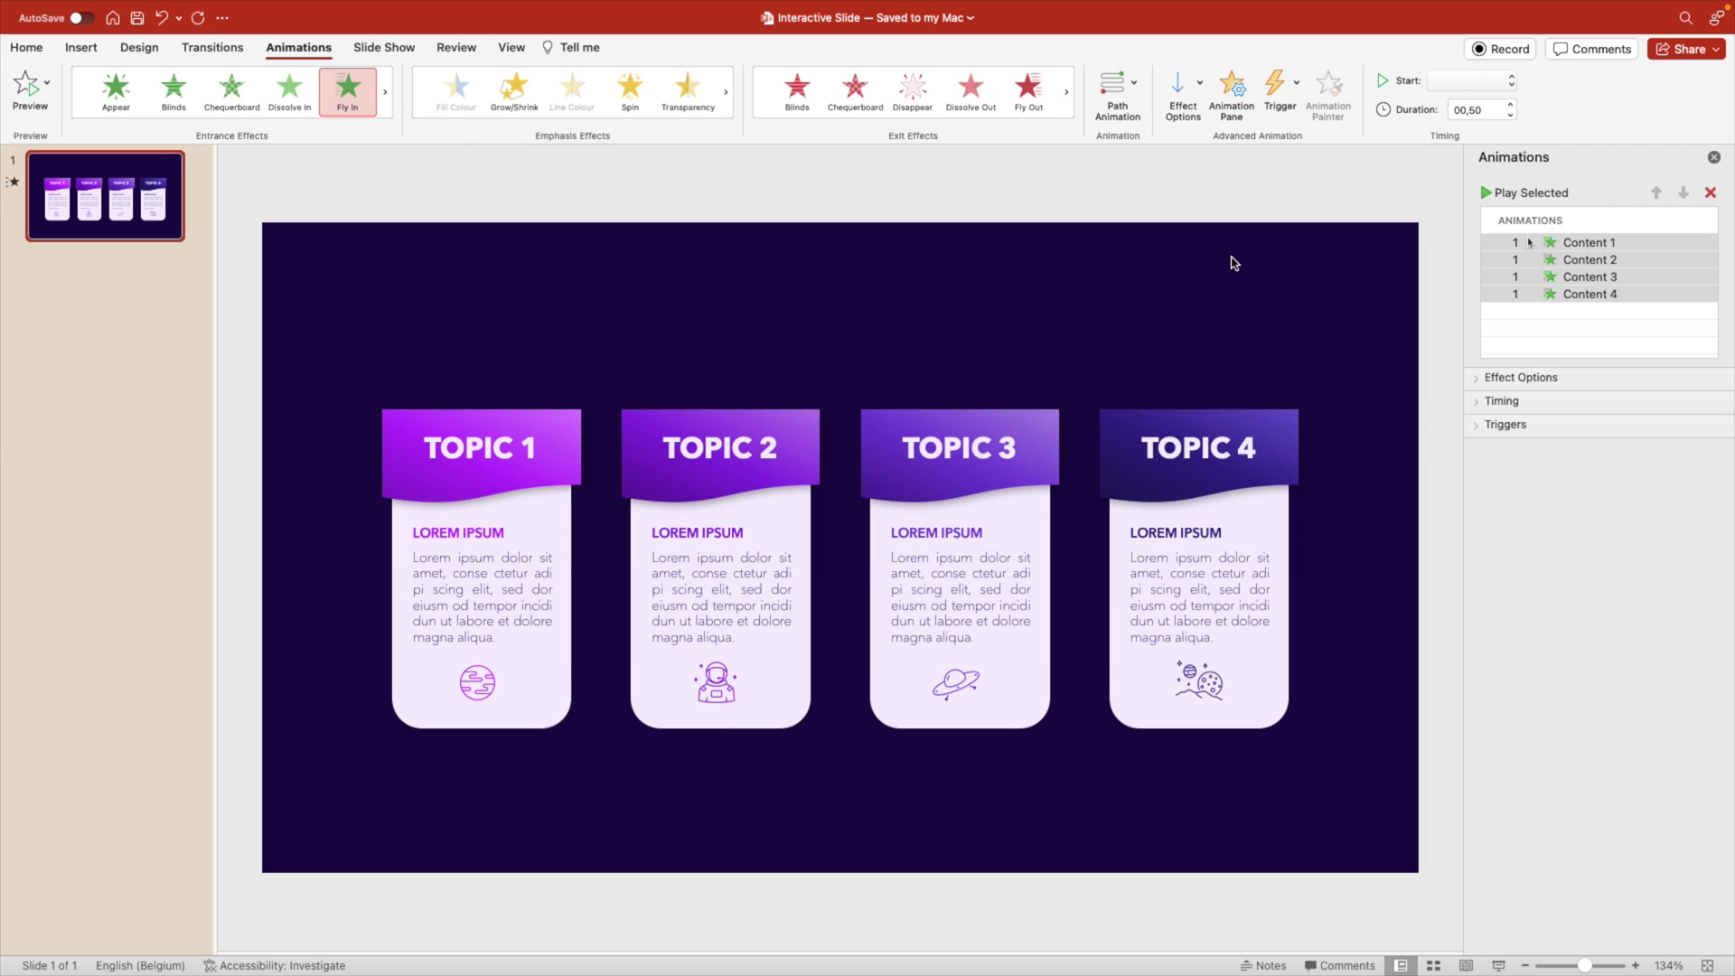
Adjust the dark top rectangle's height and preview the card fly-in animations.
{"action": "left_click", "coordinate": [1375, 385]}
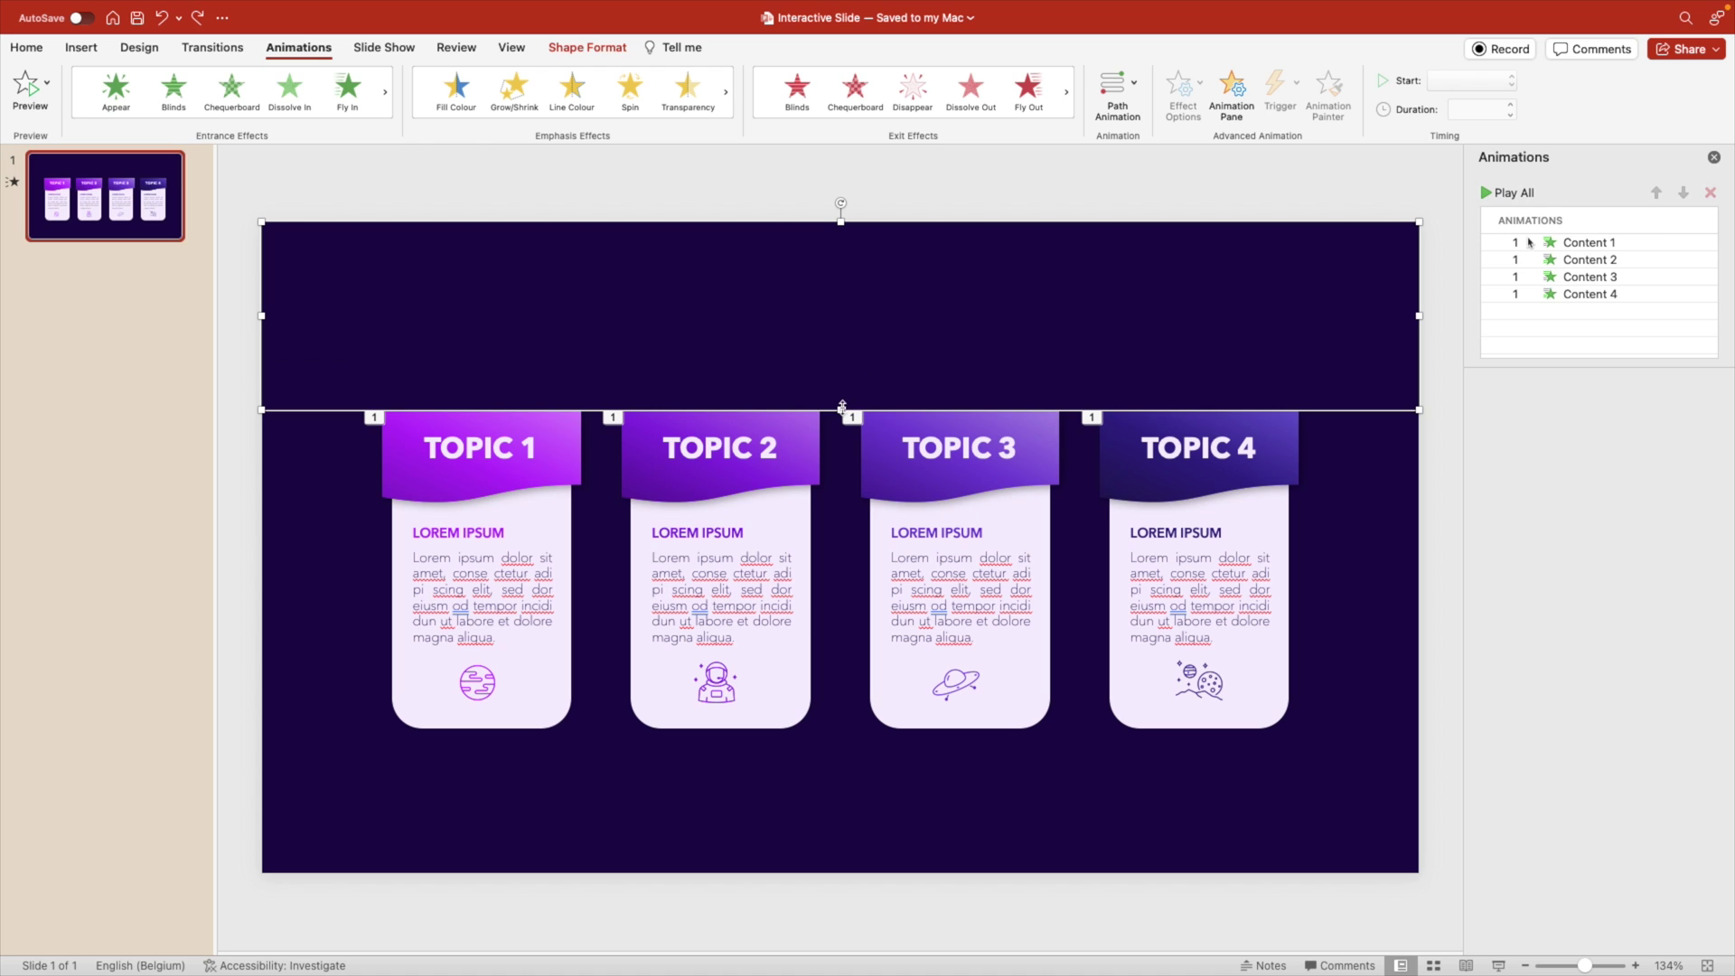
{"action": "left_click_drag", "start_coordinate": [843, 405], "coordinate": [840, 307]}
{"action": "left_click", "coordinate": [1489, 193]}
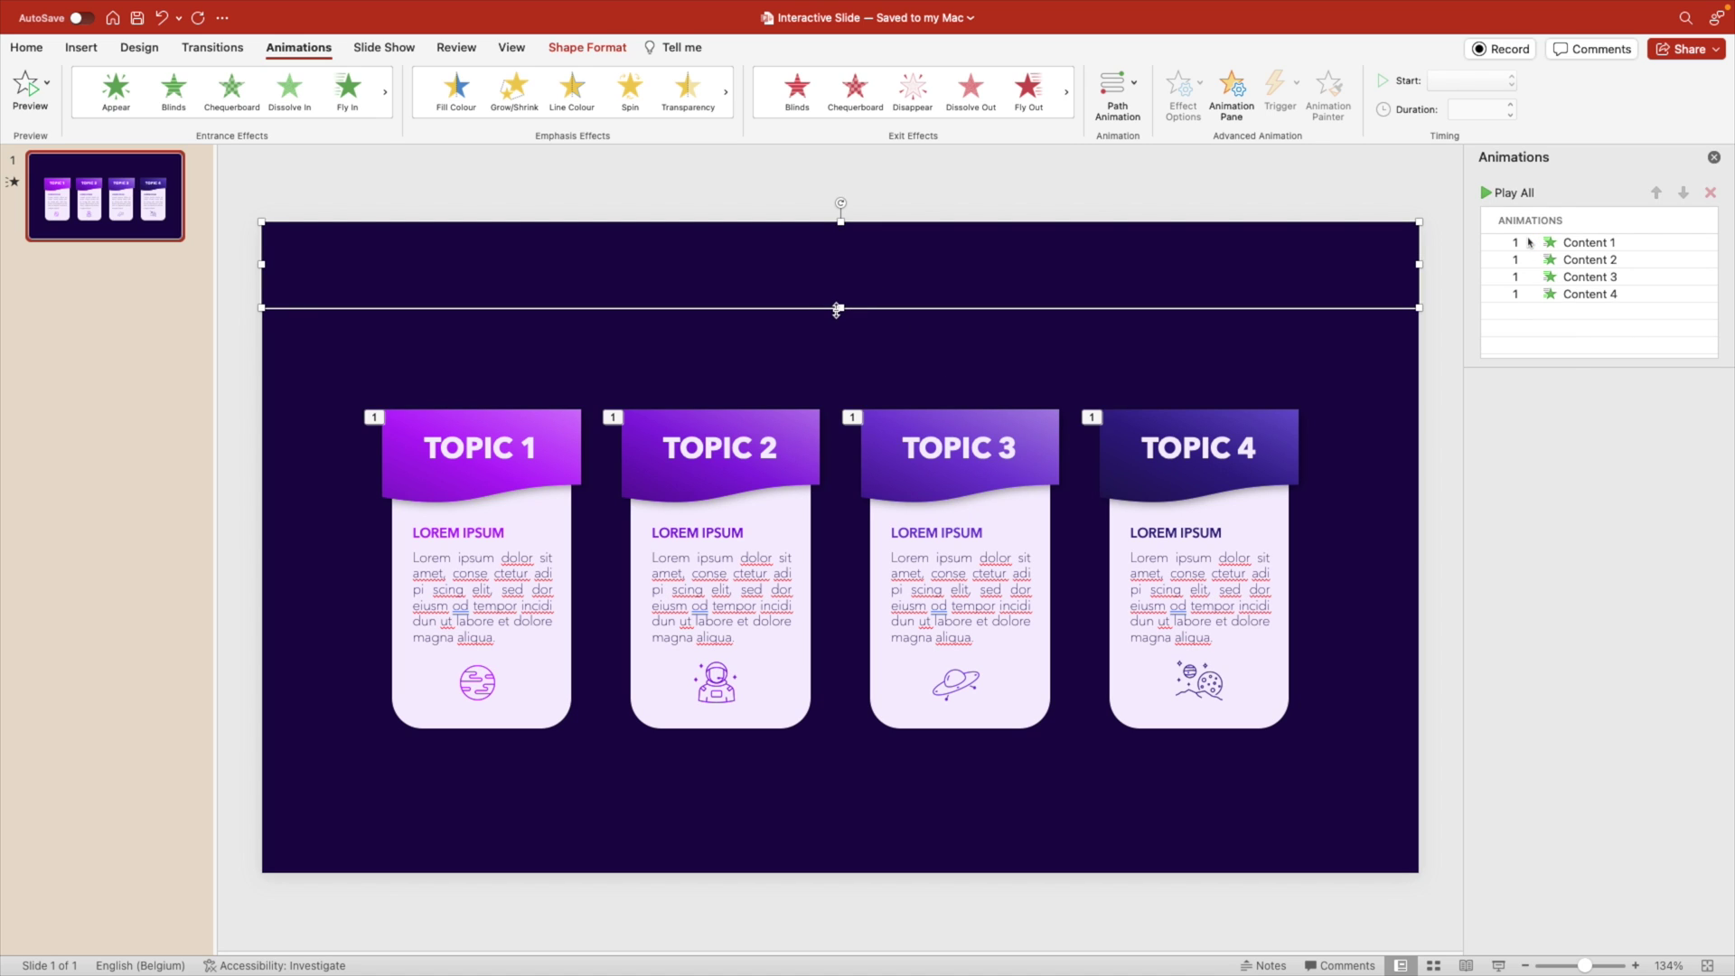
{"action": "left_click_drag", "start_coordinate": [836, 310], "coordinate": [836, 408]}
{"action": "left_click", "coordinate": [1487, 192]}
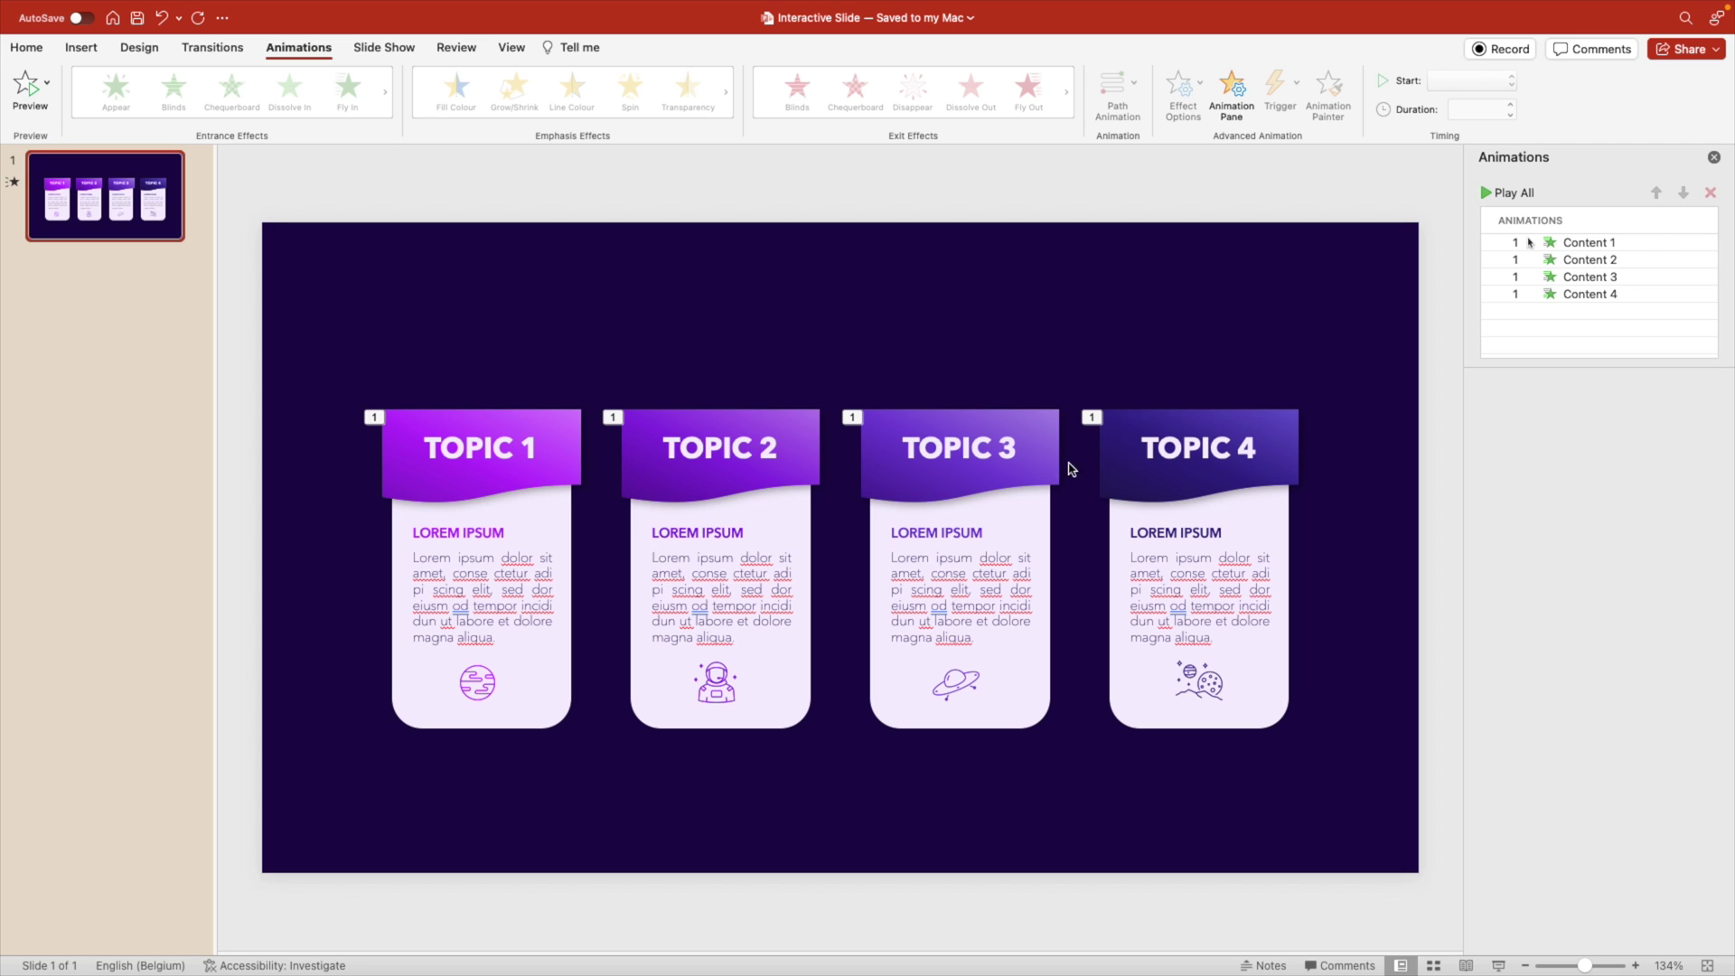
Set the Content 1–4 fly-in animations to 01,50 duration, starting On Click.
{"action": "left_click", "coordinate": [1593, 242]}
{"action": "left_click", "coordinate": [1561, 294], "text": "shift"}
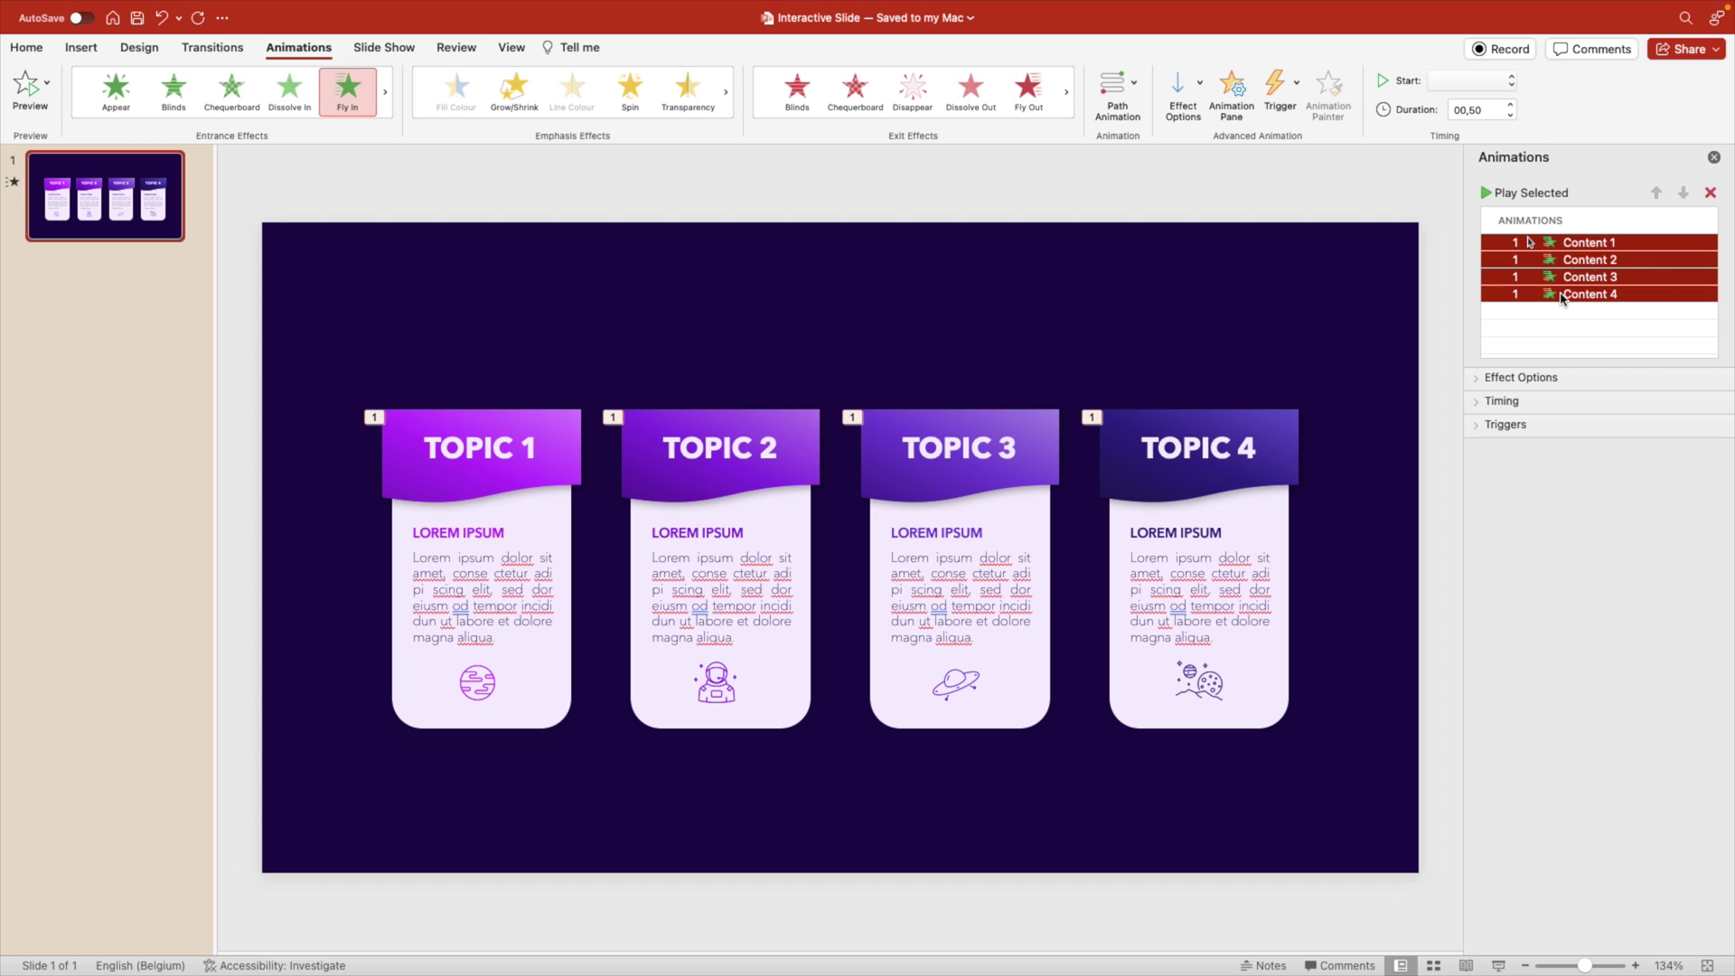
{"action": "left_click", "coordinate": [1510, 105]}
{"action": "left_click", "coordinate": [1511, 105]}
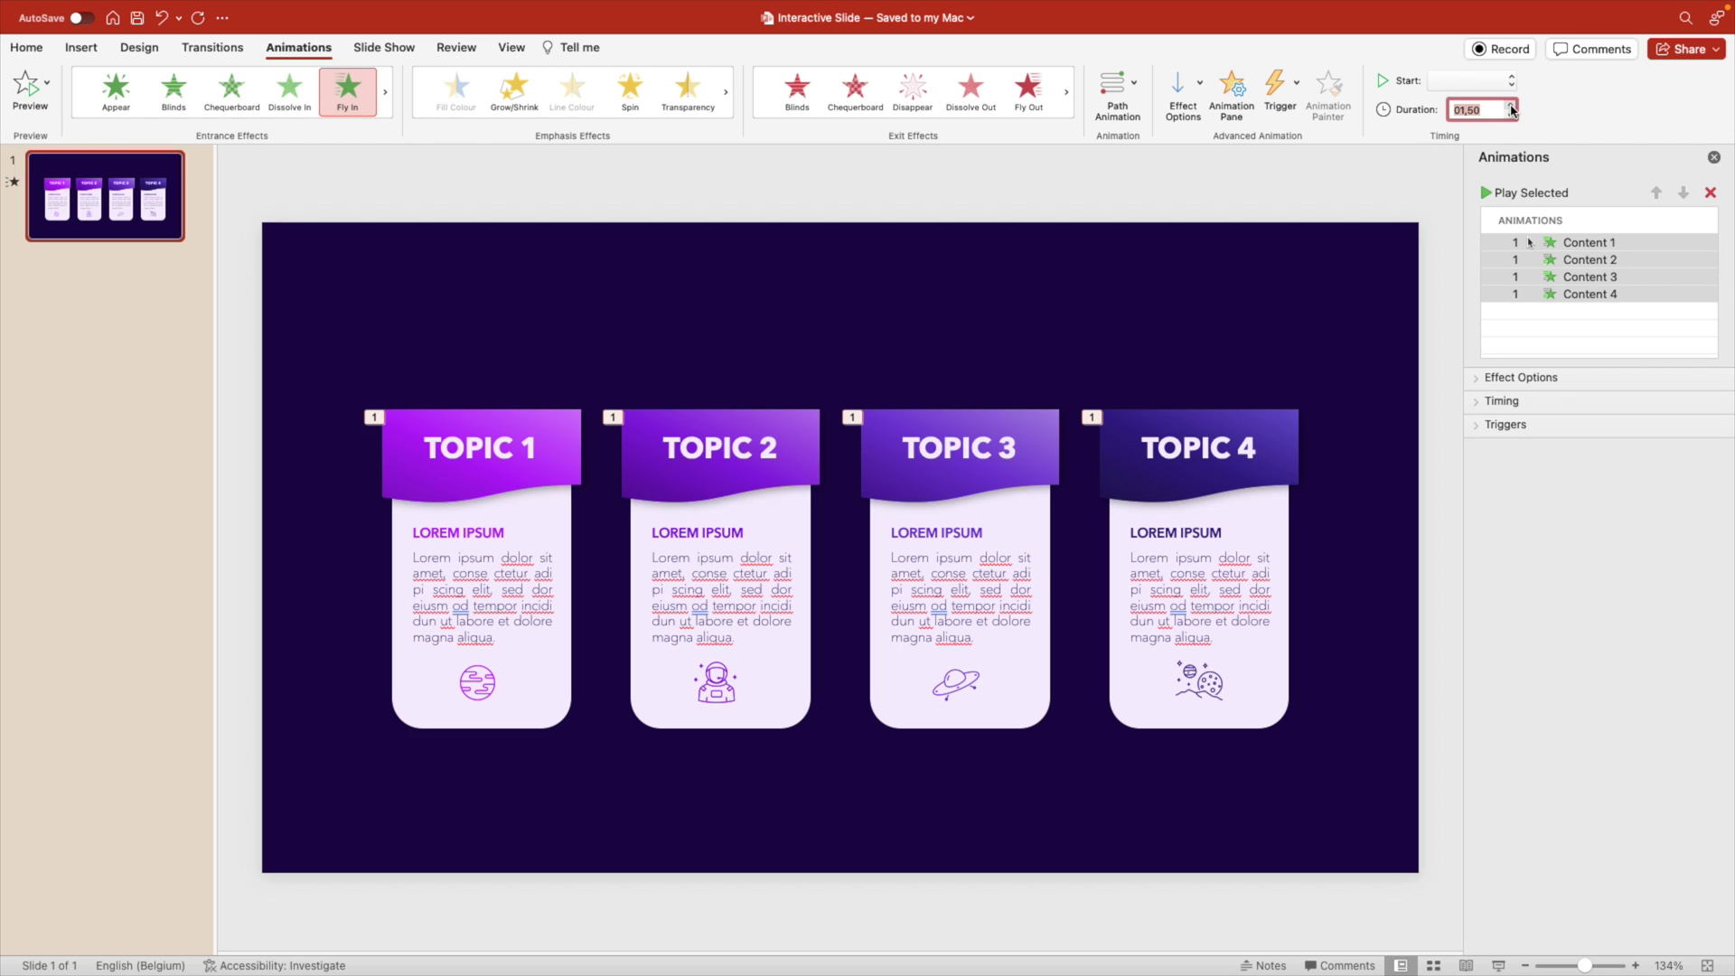
{"action": "left_click", "coordinate": [1482, 80]}
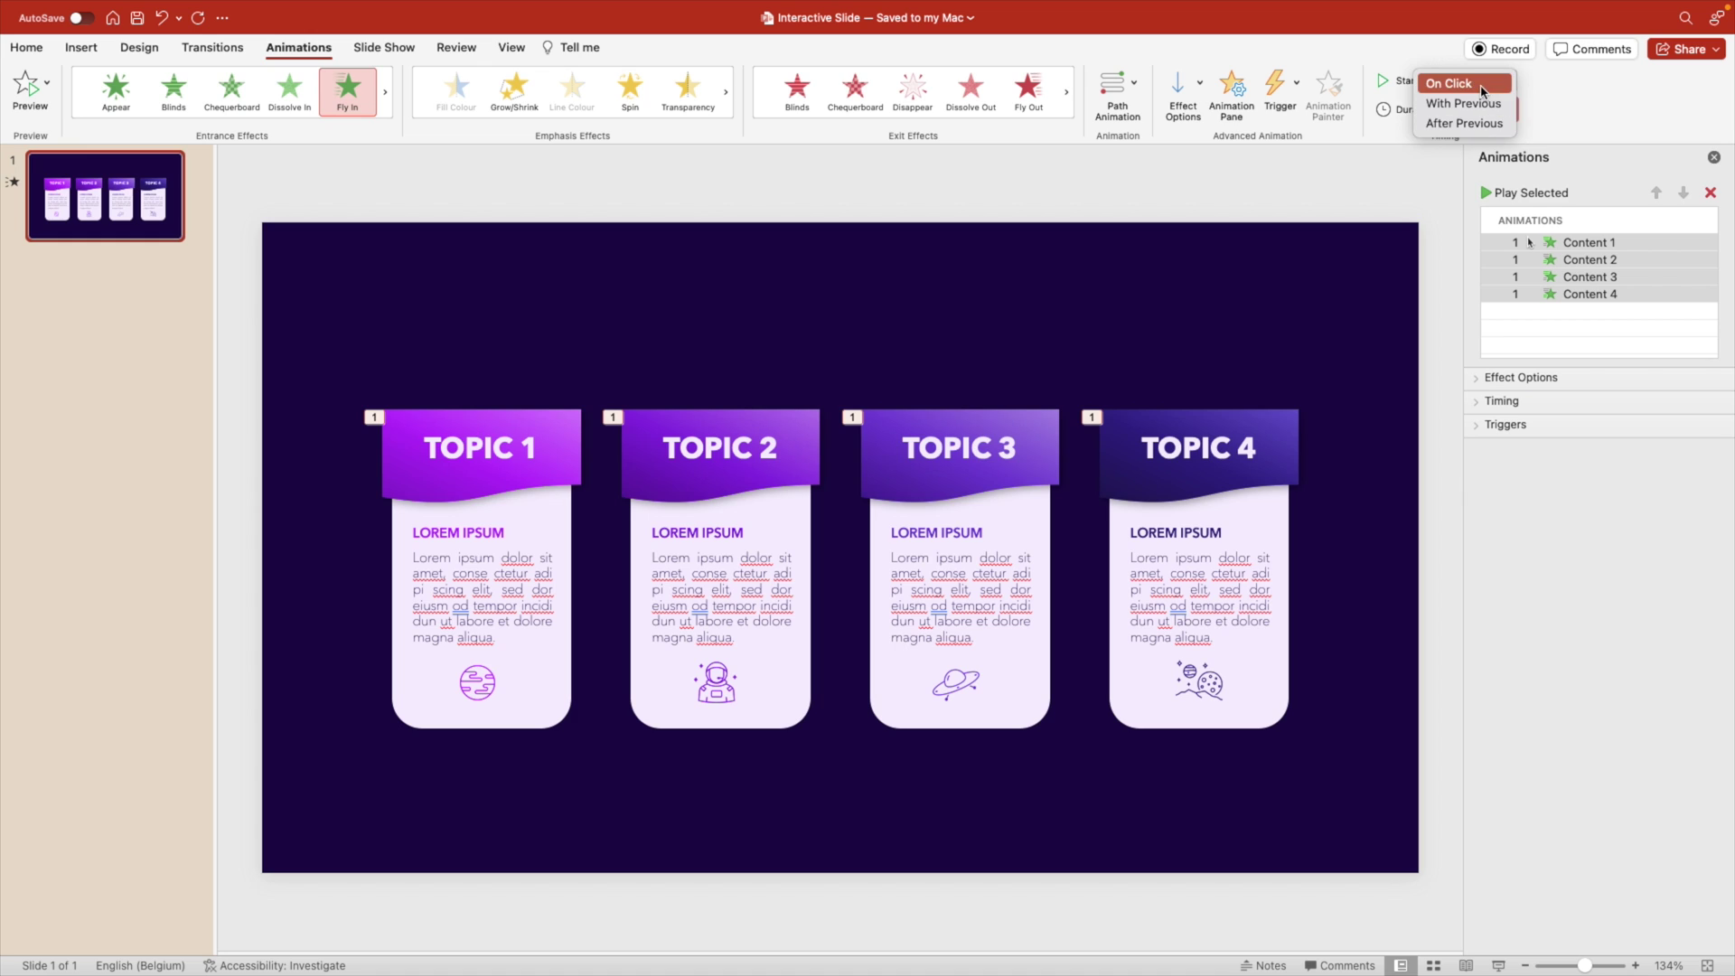
{"action": "left_click", "coordinate": [1483, 81]}
{"action": "left_click", "coordinate": [1445, 503]}
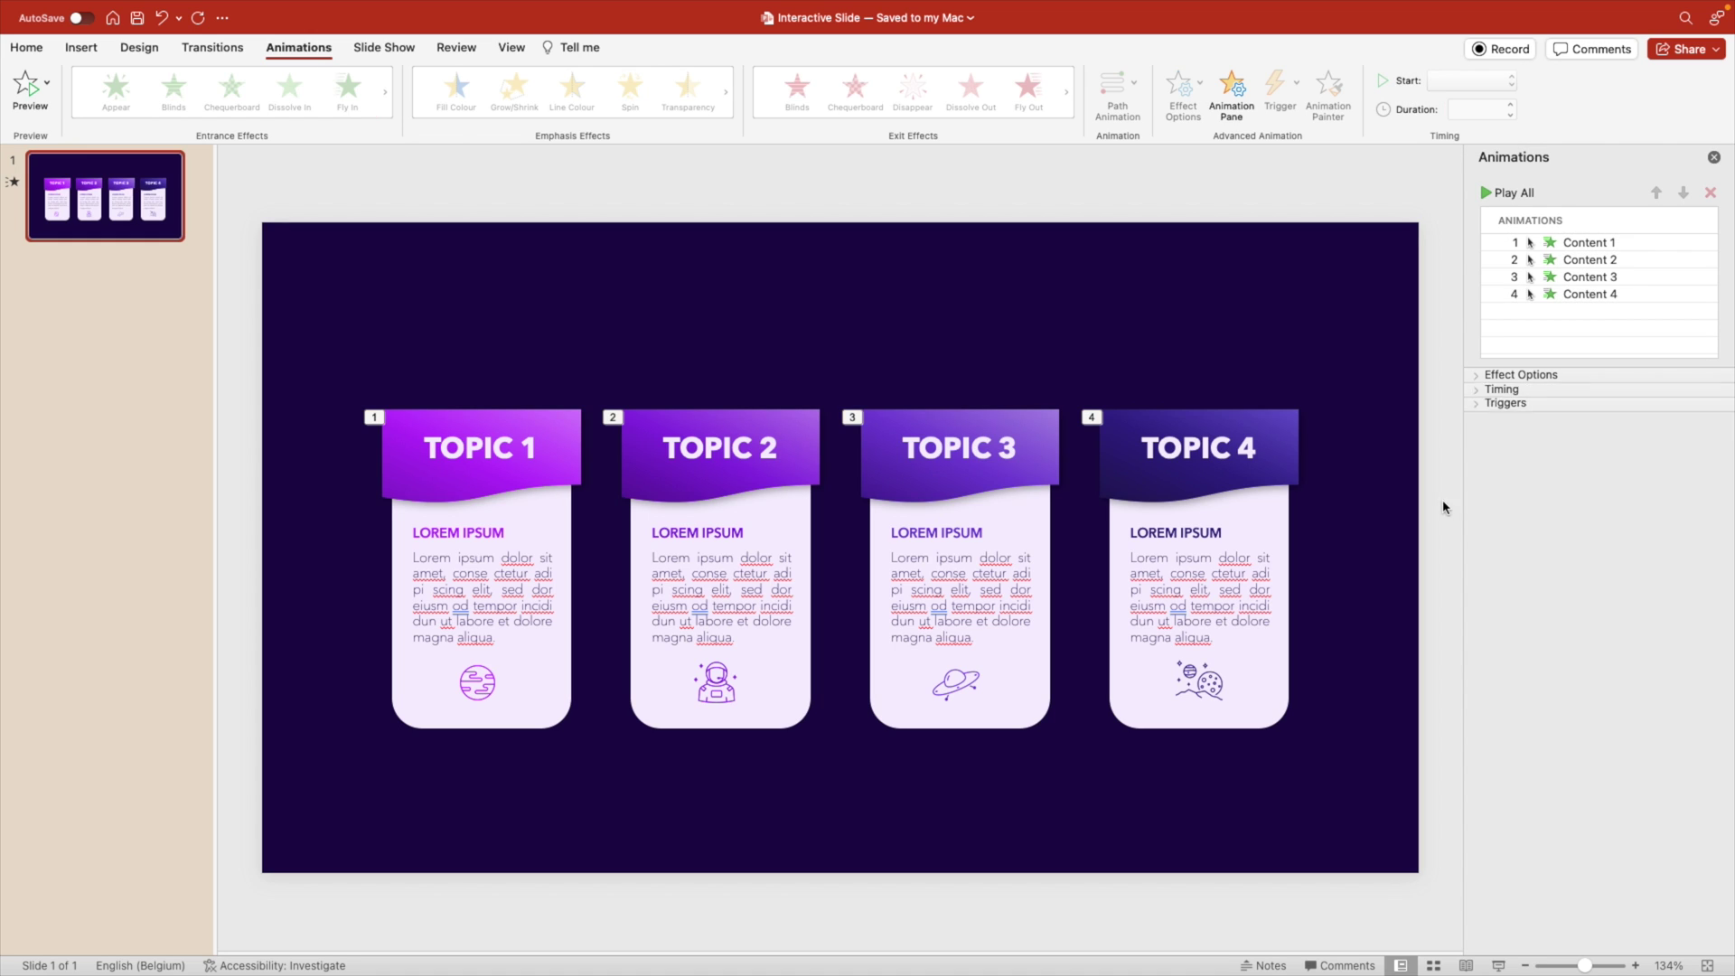
{"action": "left_click", "coordinate": [1495, 965]}
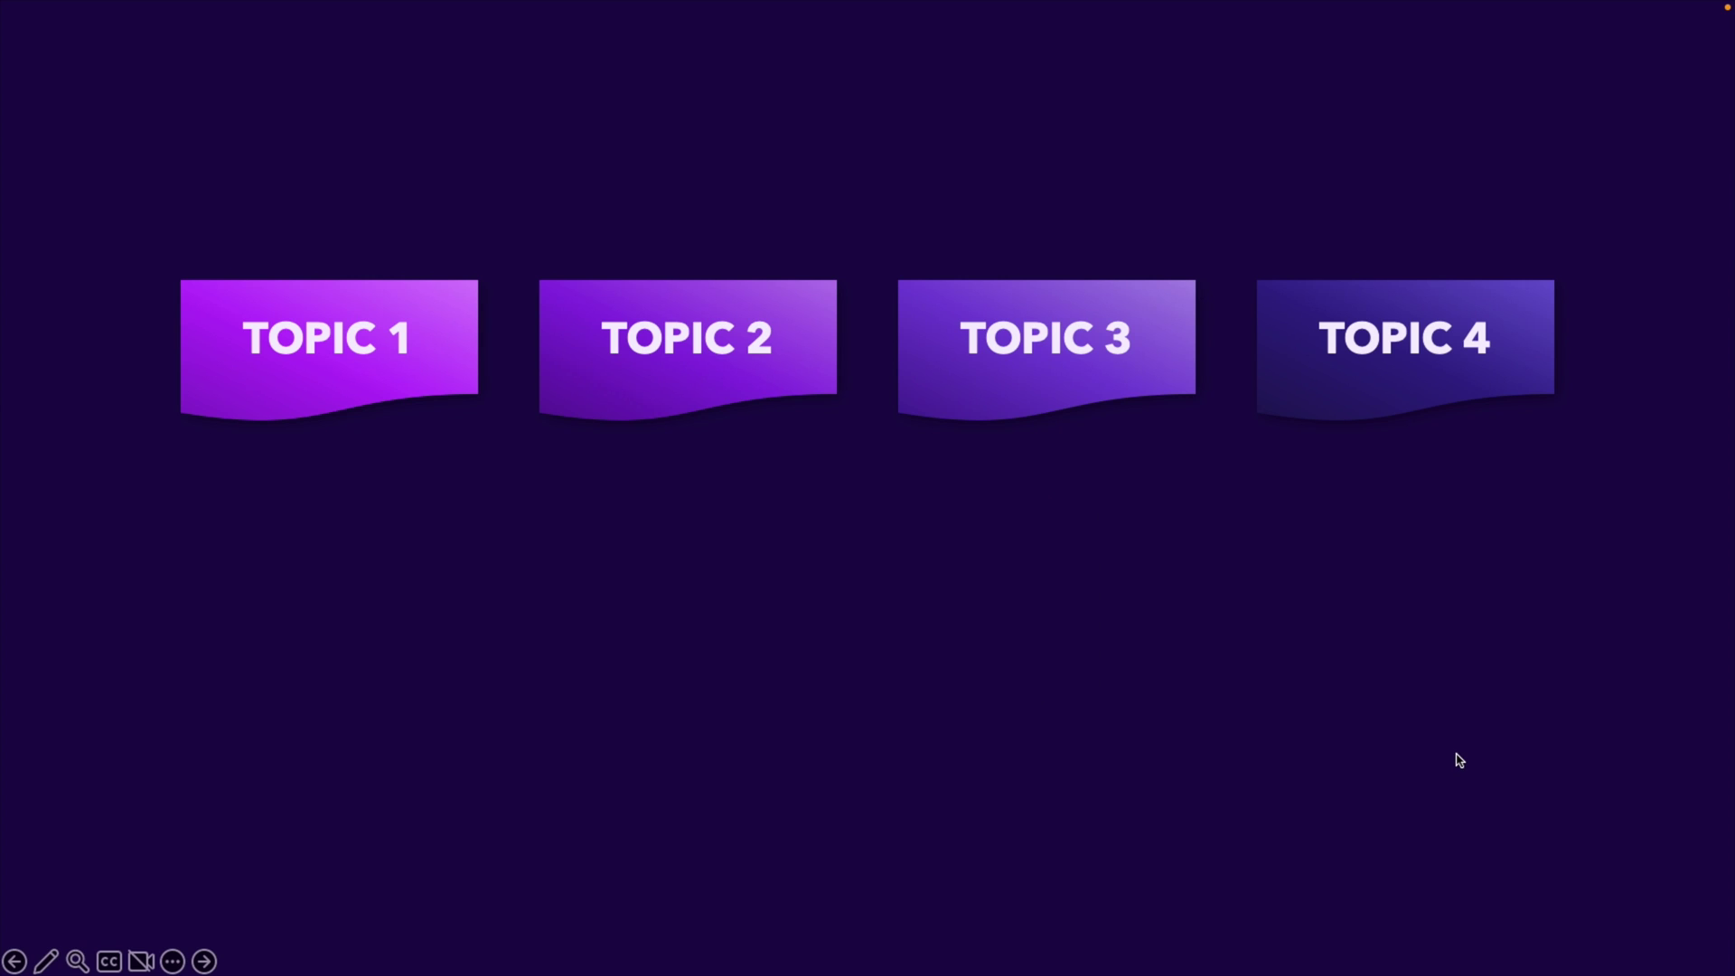
{"action": "left_click", "coordinate": [1460, 760]}
{"action": "left_click", "coordinate": [1459, 760]}
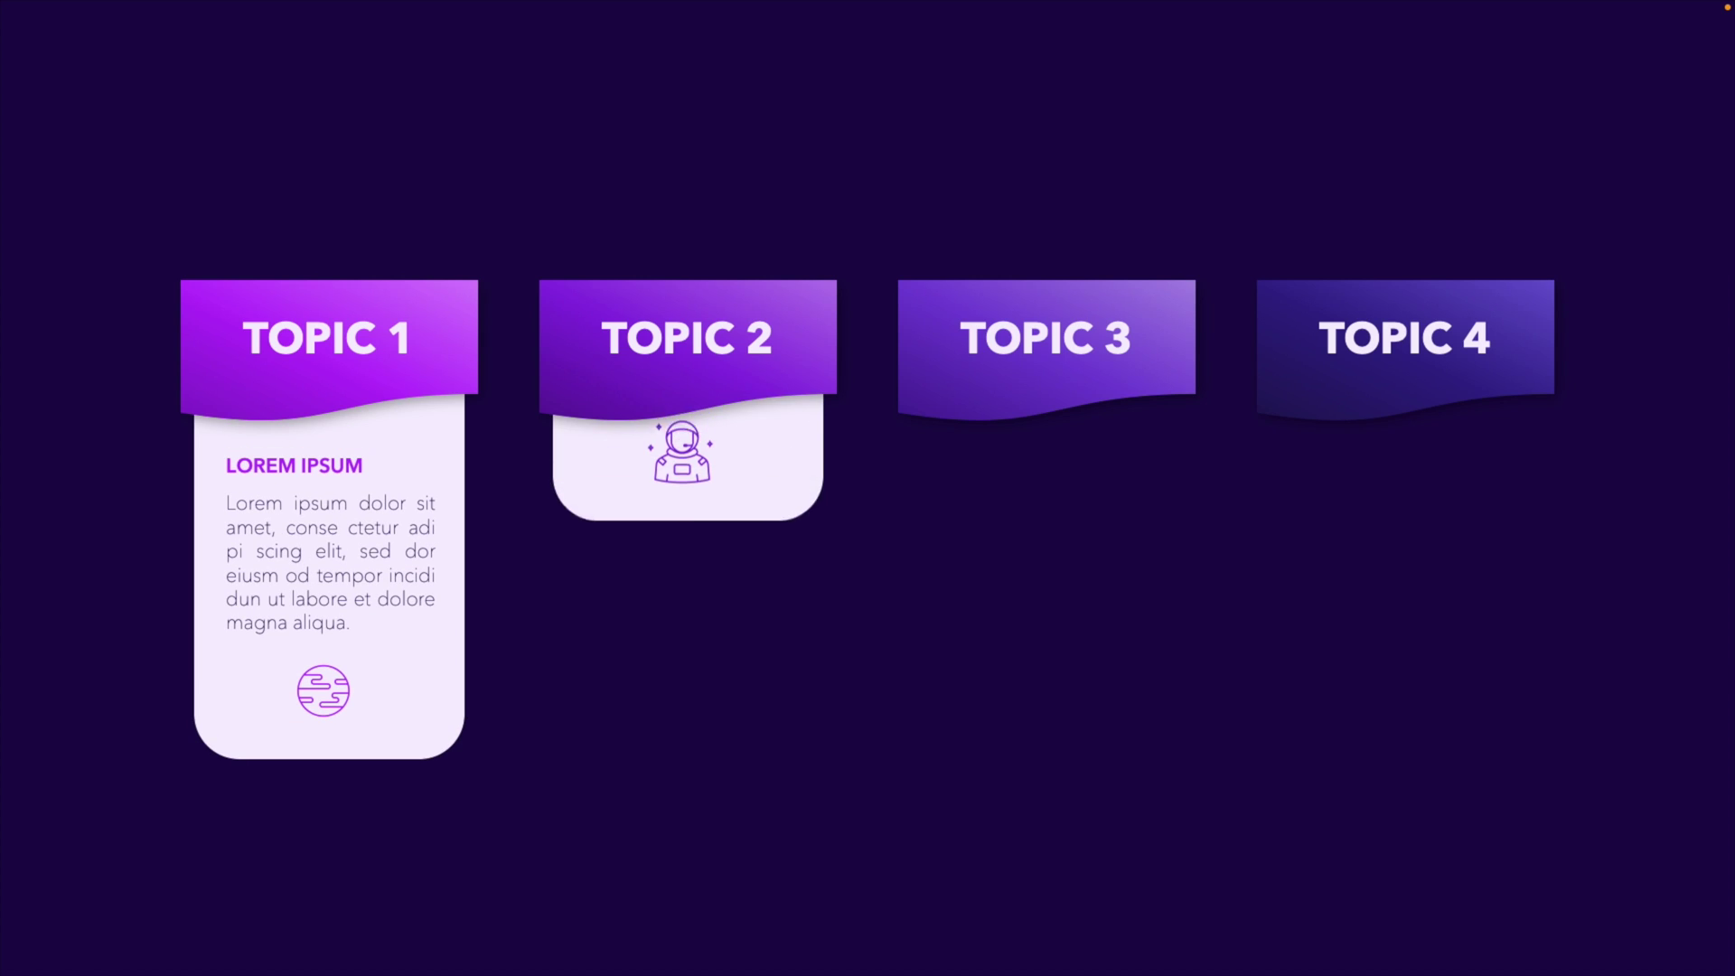
{"action": "key", "text": "space"}
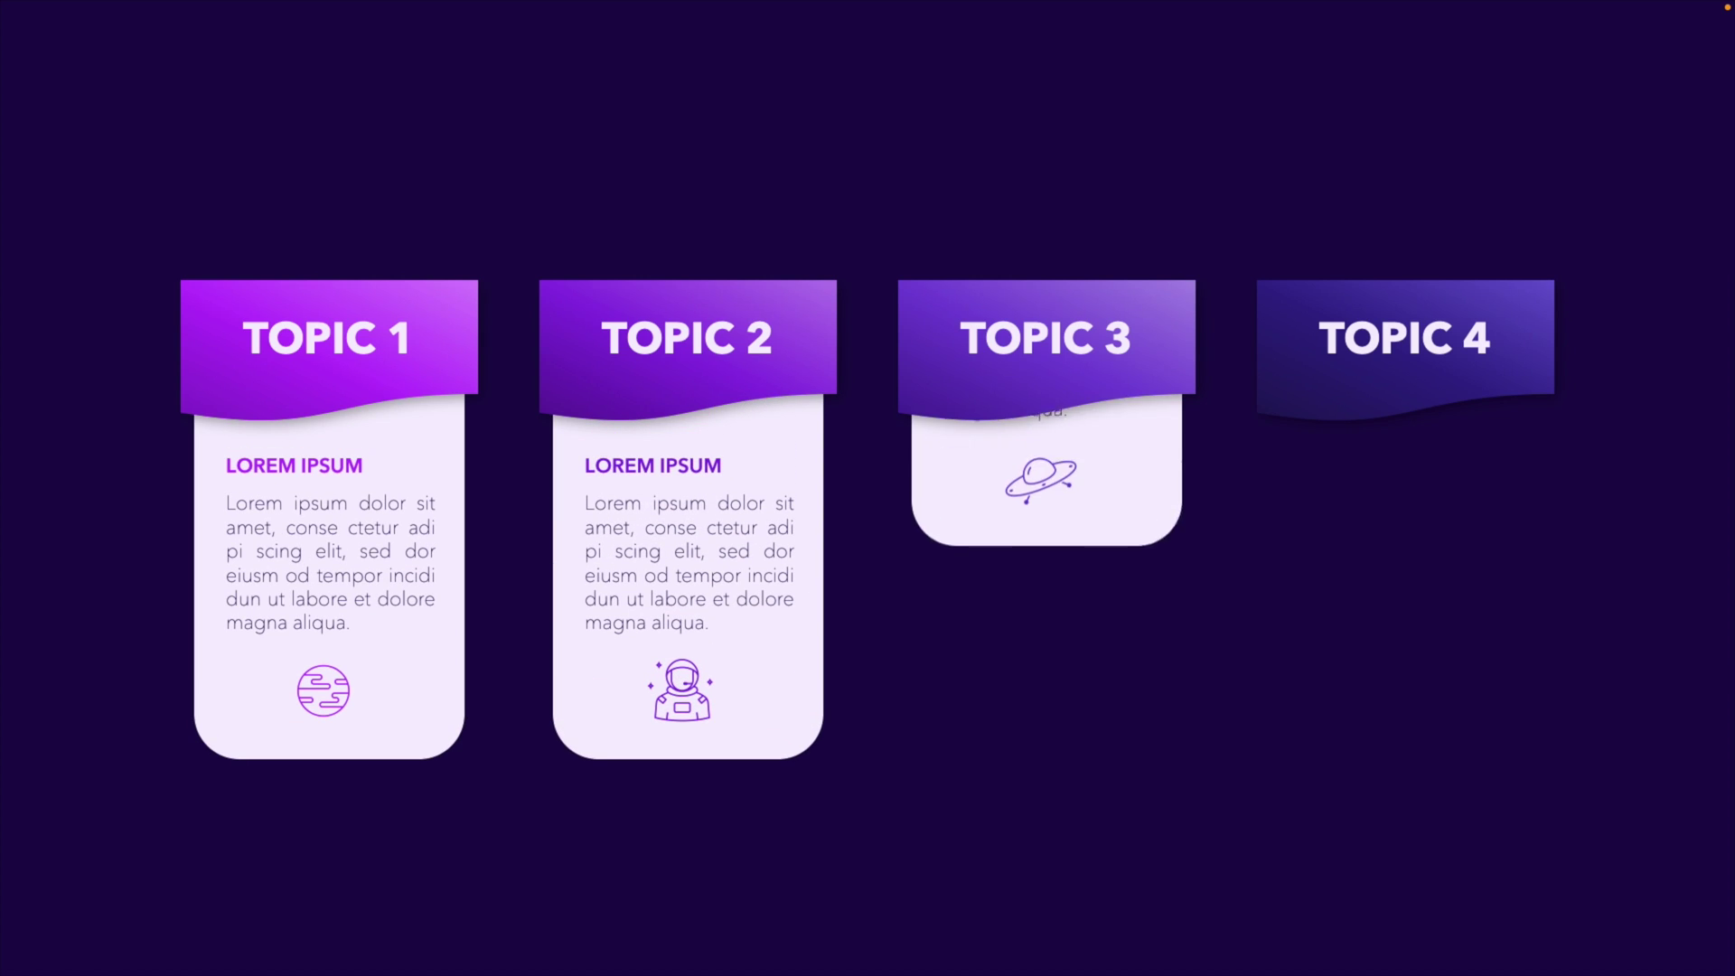
{"action": "key", "text": "space"}
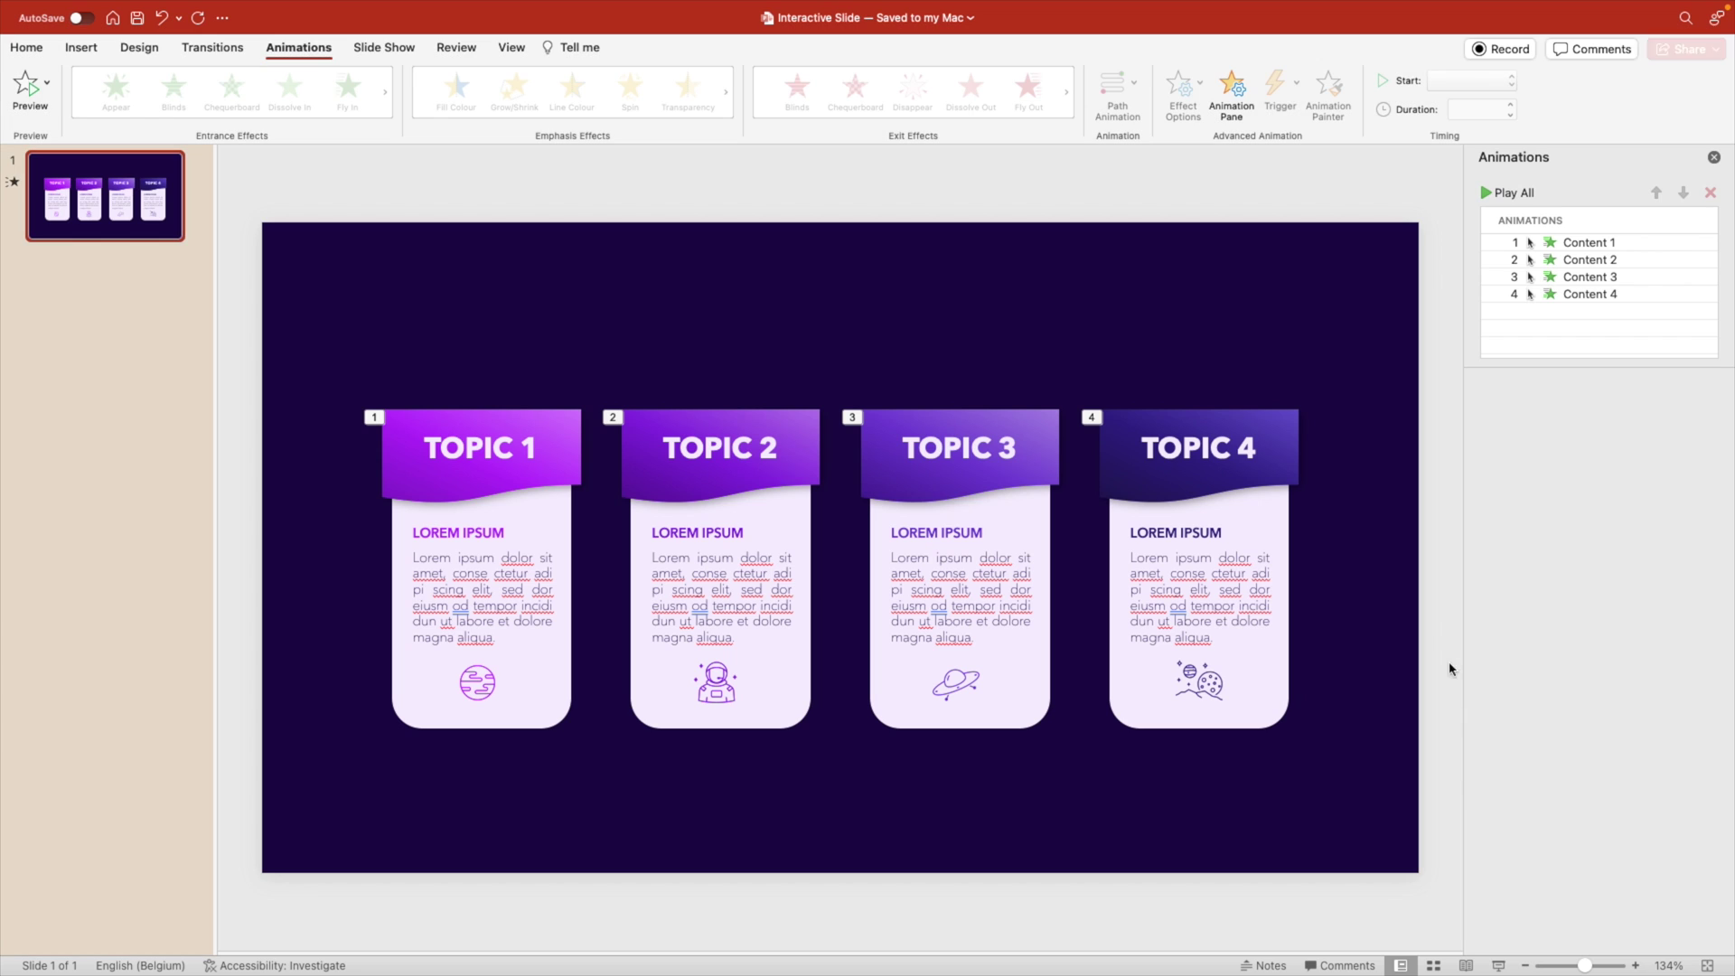
Set Content 1's fly-in to trigger on clicking Top 1, and Content 2's on Top 2.
{"action": "left_click", "coordinate": [1589, 242]}
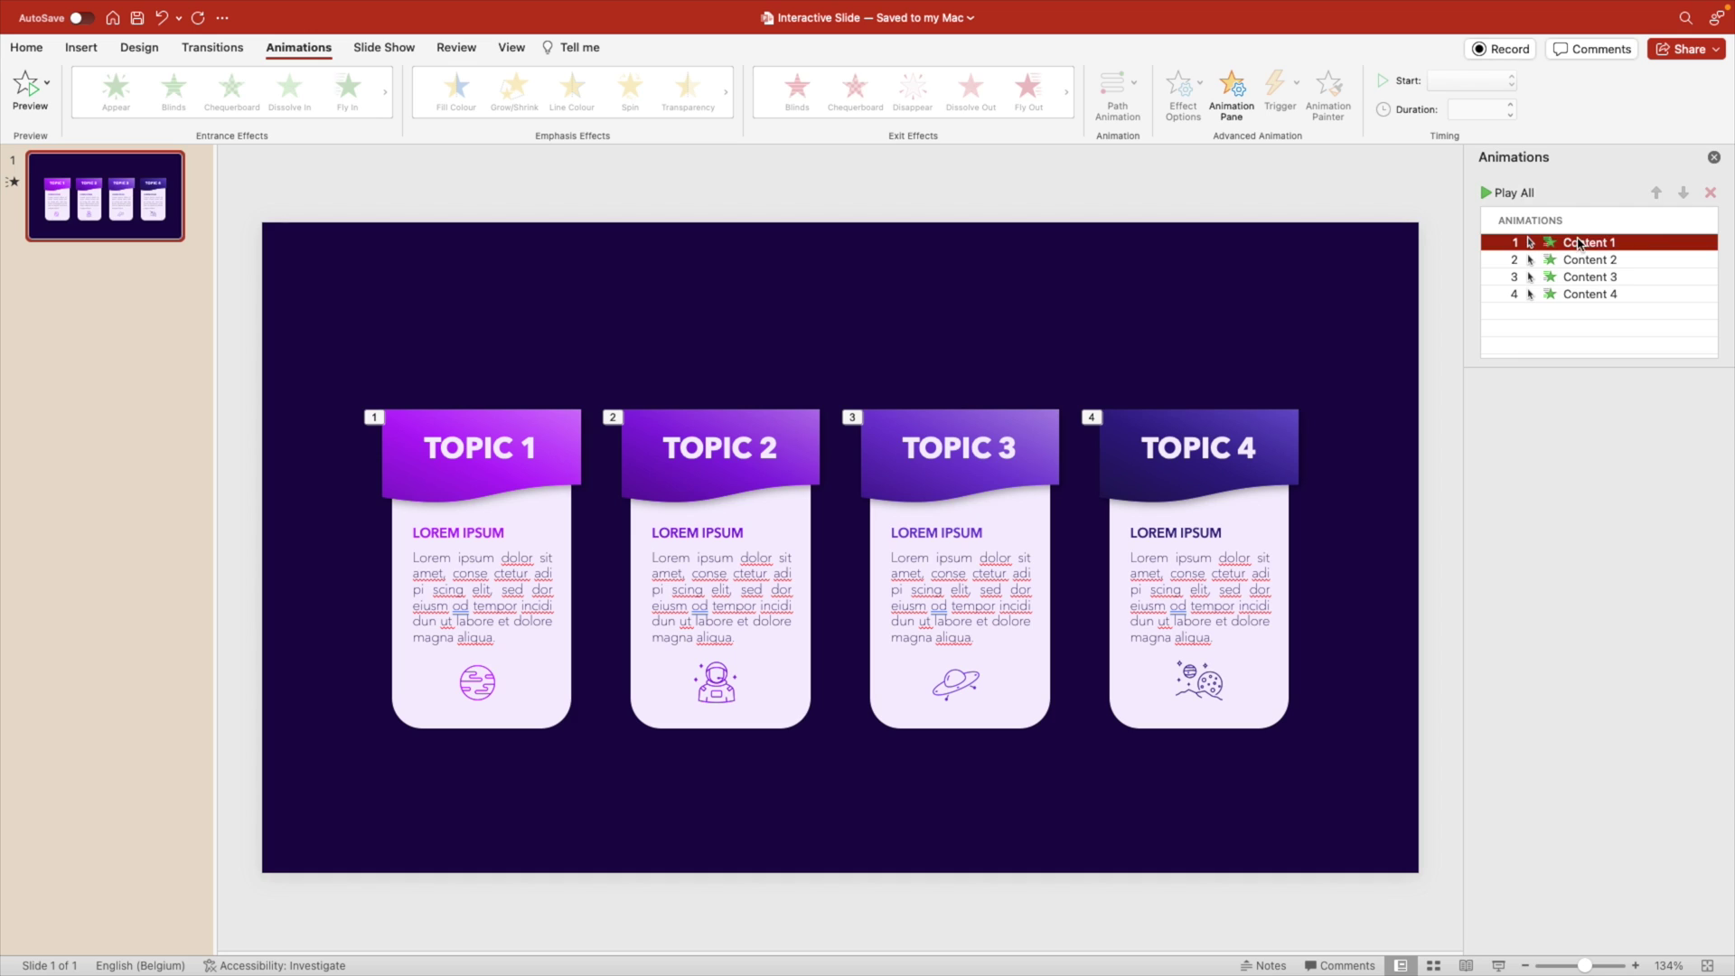
{"action": "left_click", "coordinate": [1566, 296], "text": "shift"}
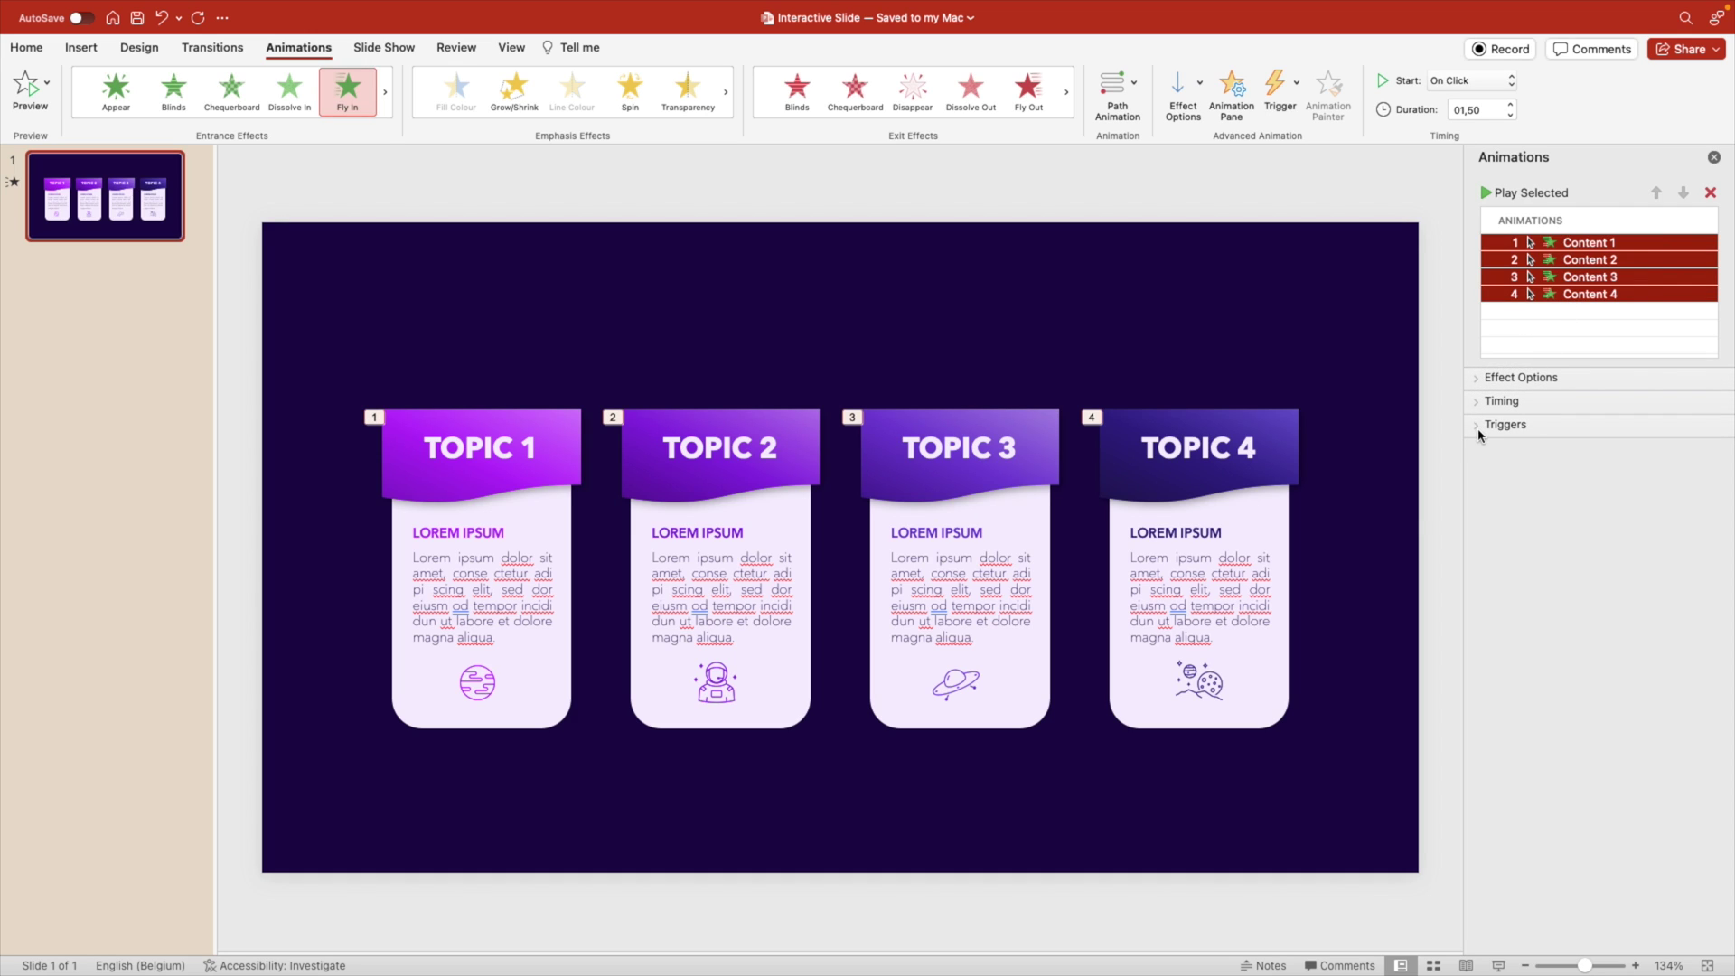
{"action": "left_click", "coordinate": [1500, 425]}
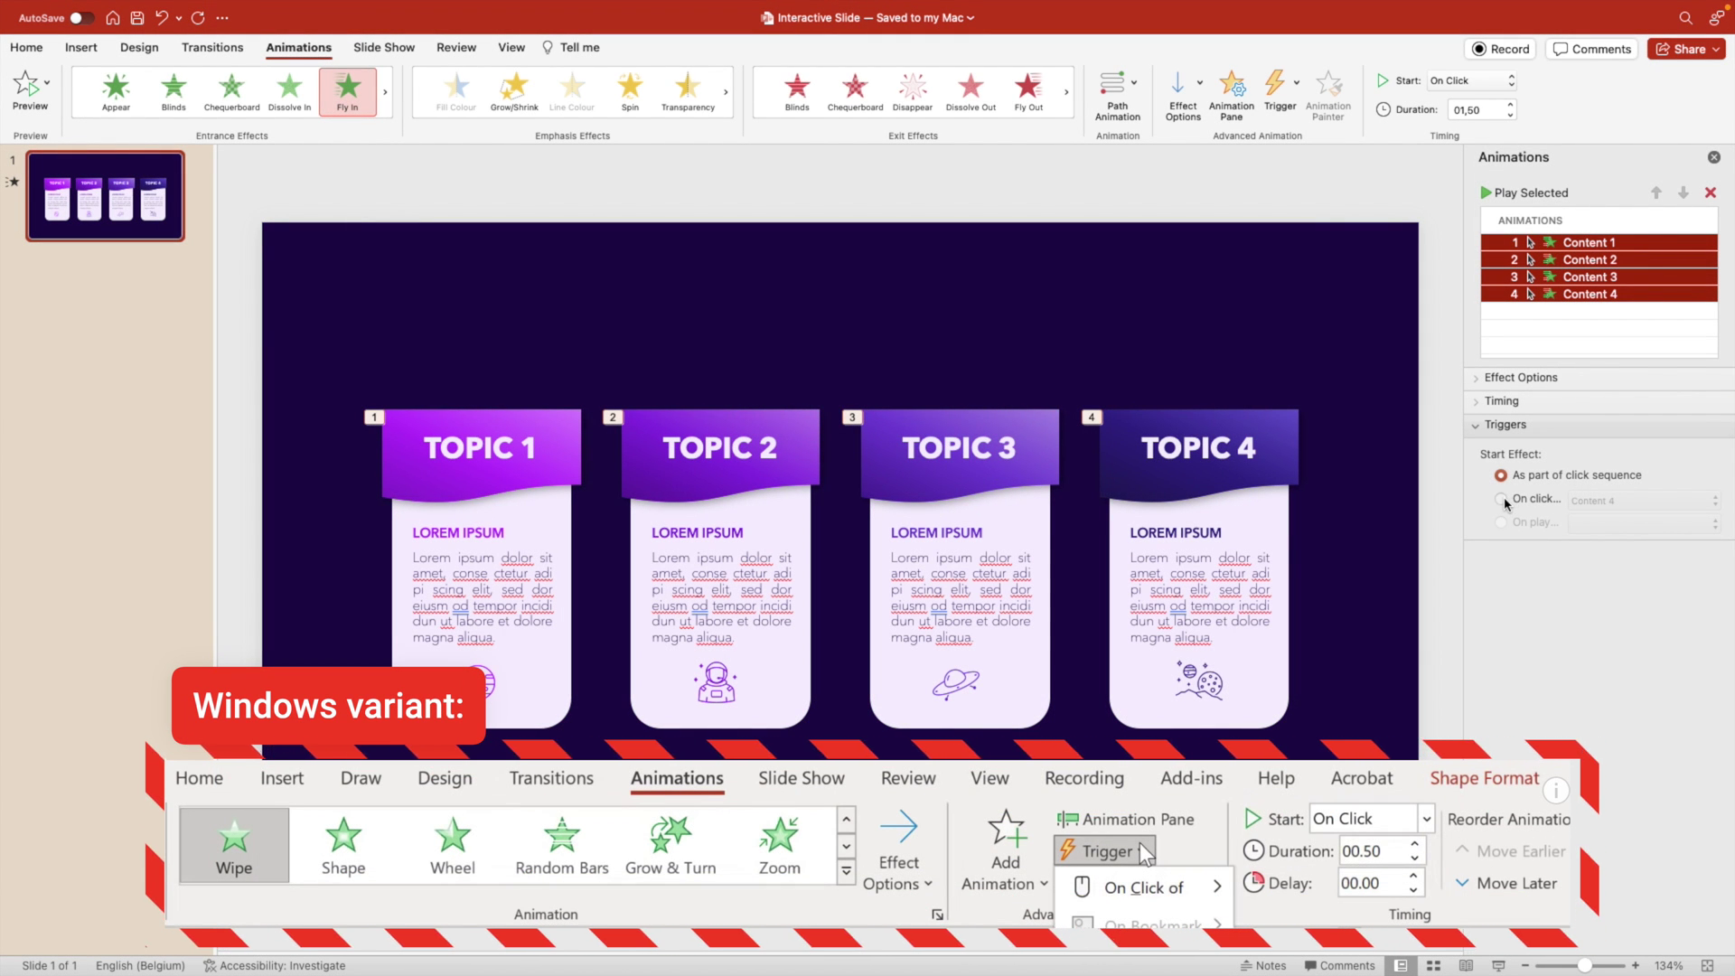
{"action": "left_click", "coordinate": [1623, 503]}
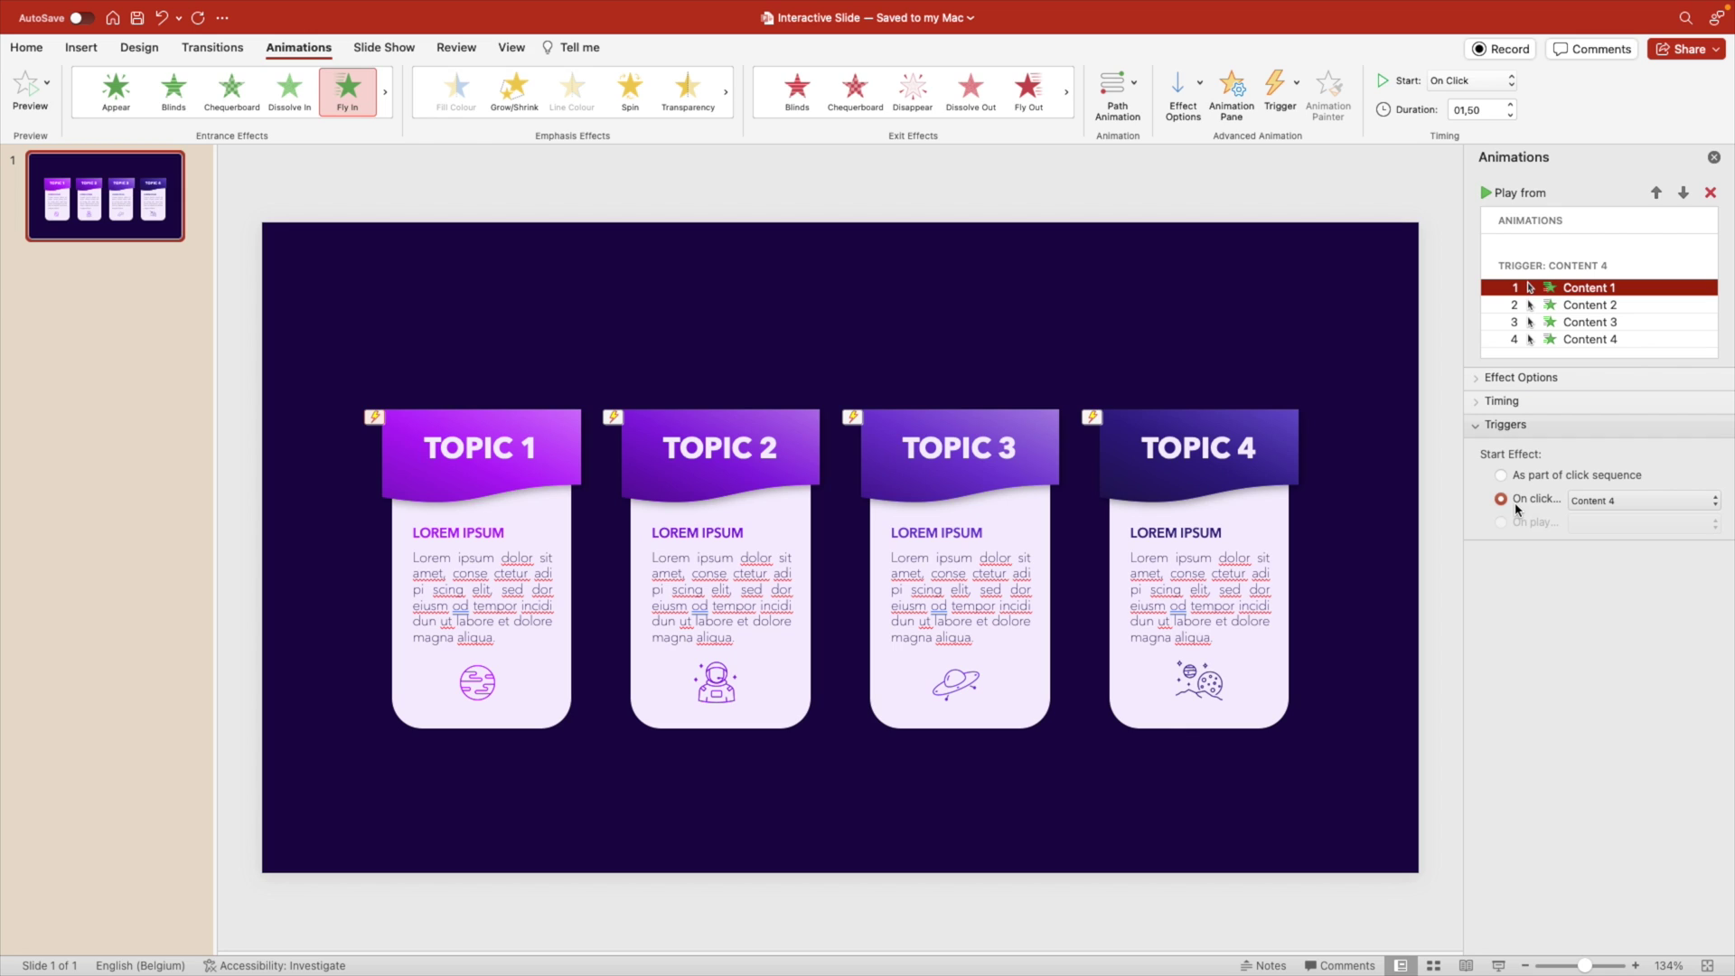
{"action": "left_click", "coordinate": [1590, 500]}
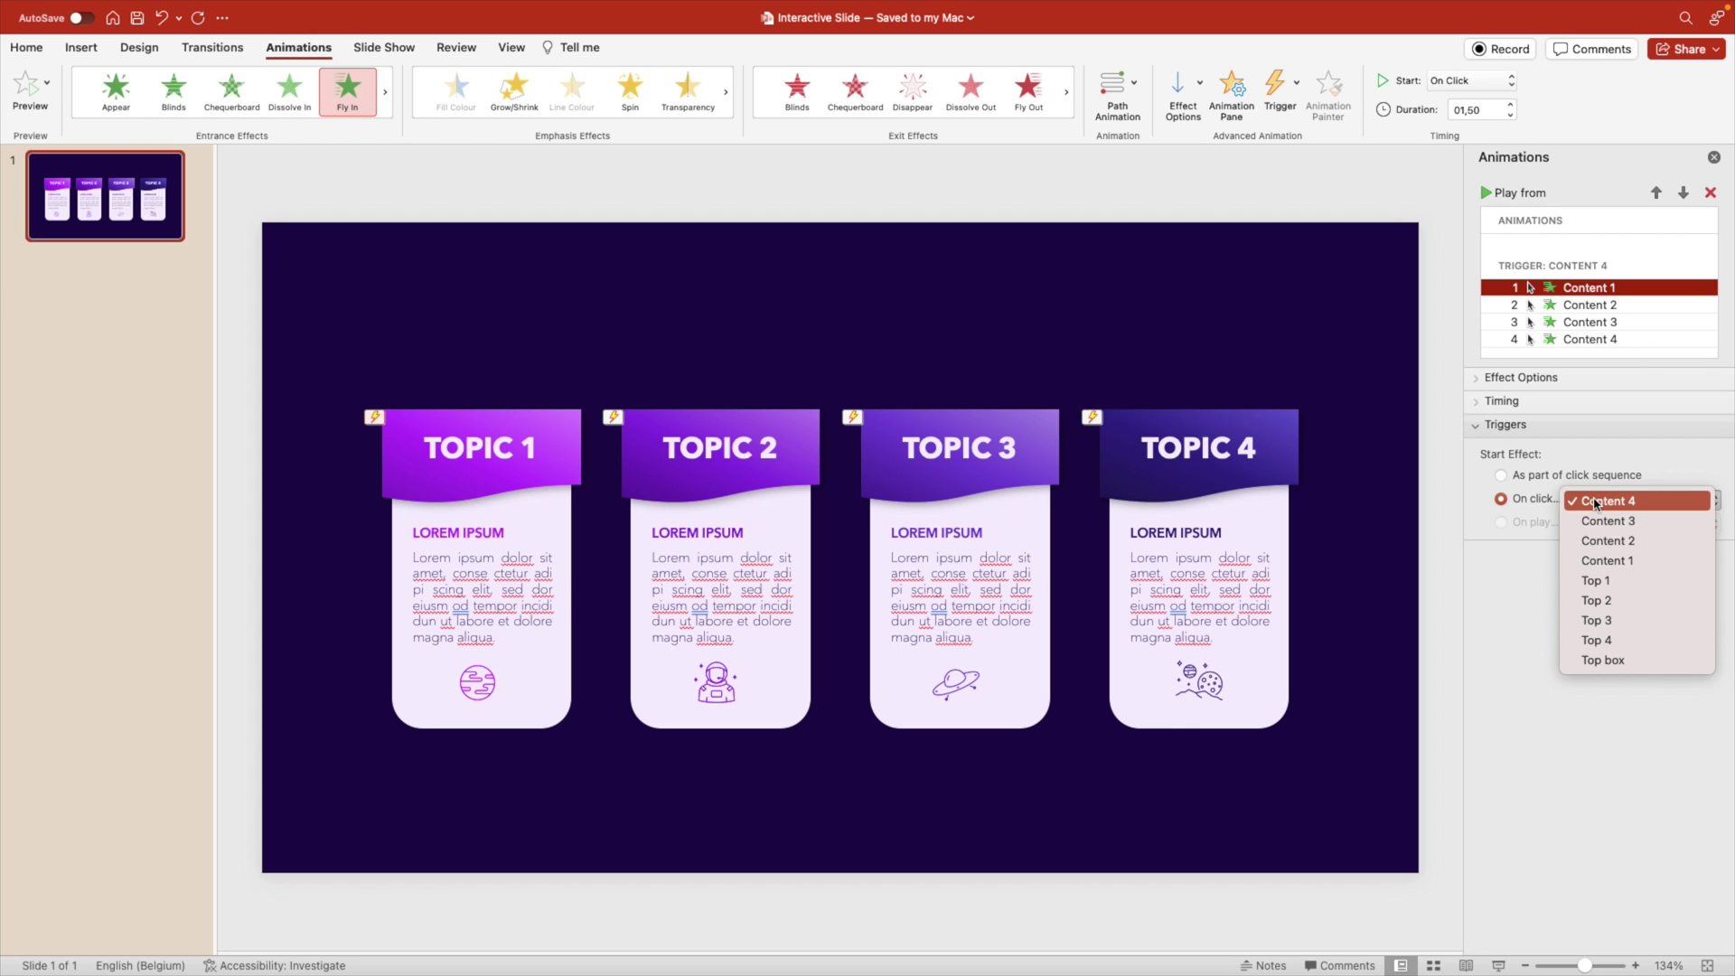
{"action": "left_click", "coordinate": [1600, 583]}
{"action": "left_click", "coordinate": [1588, 295]}
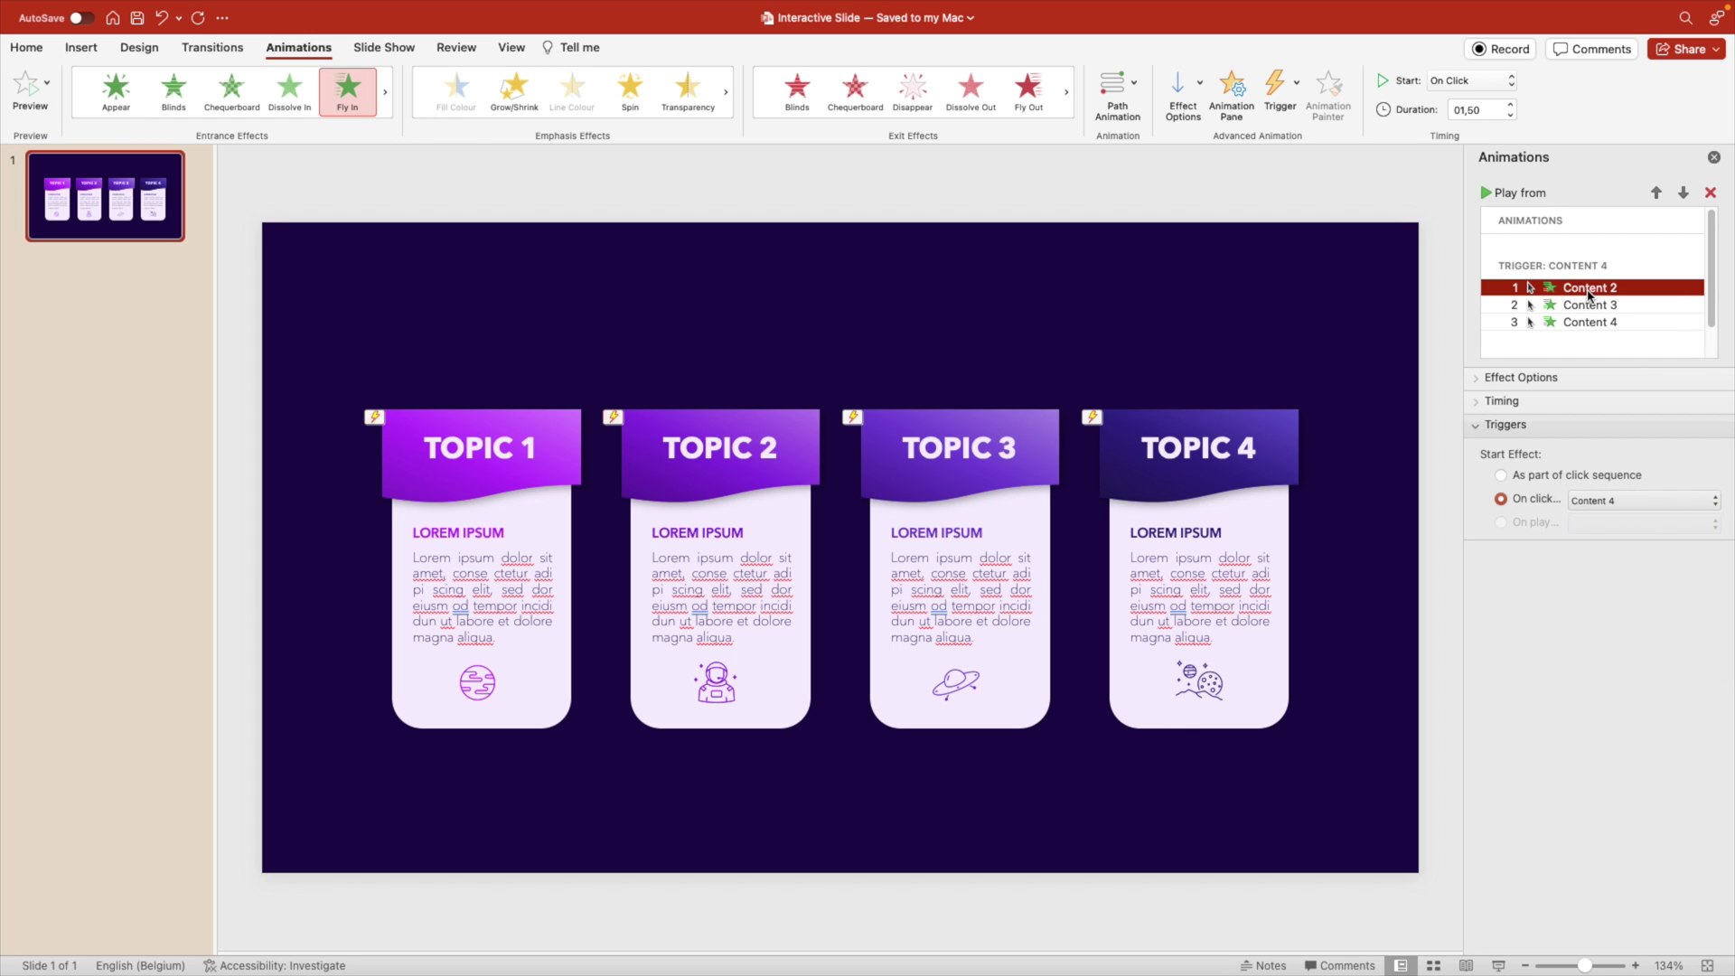
{"action": "left_click", "coordinate": [1590, 501]}
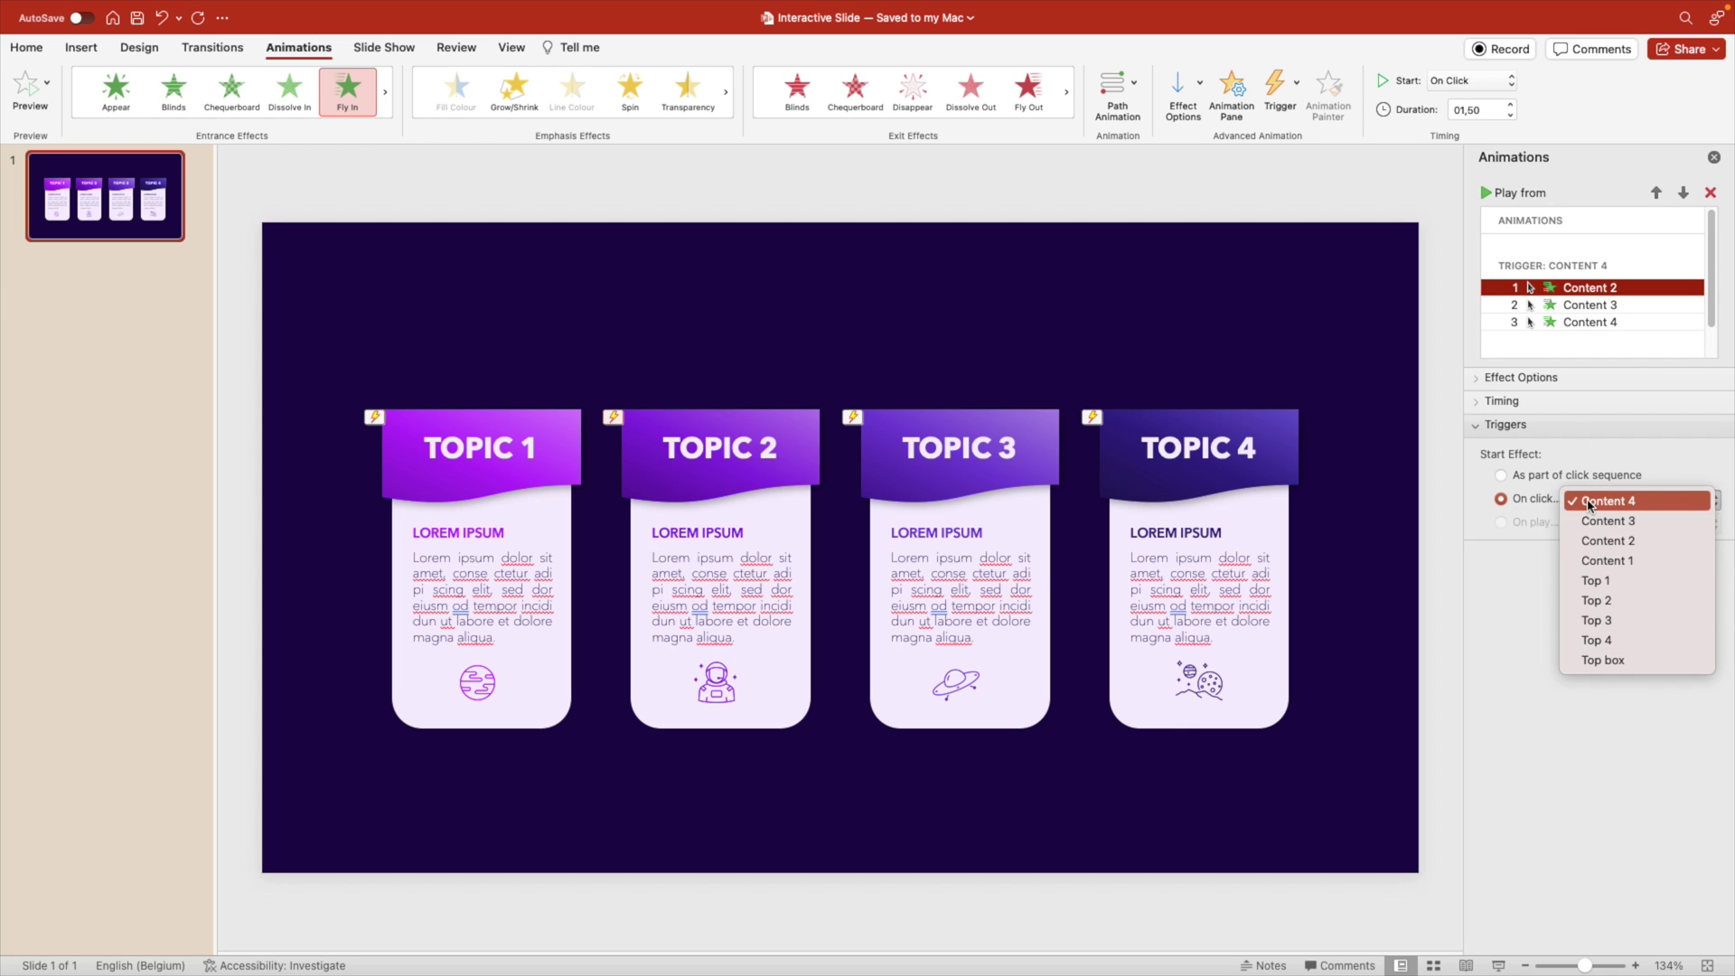
{"action": "left_click", "coordinate": [1608, 601]}
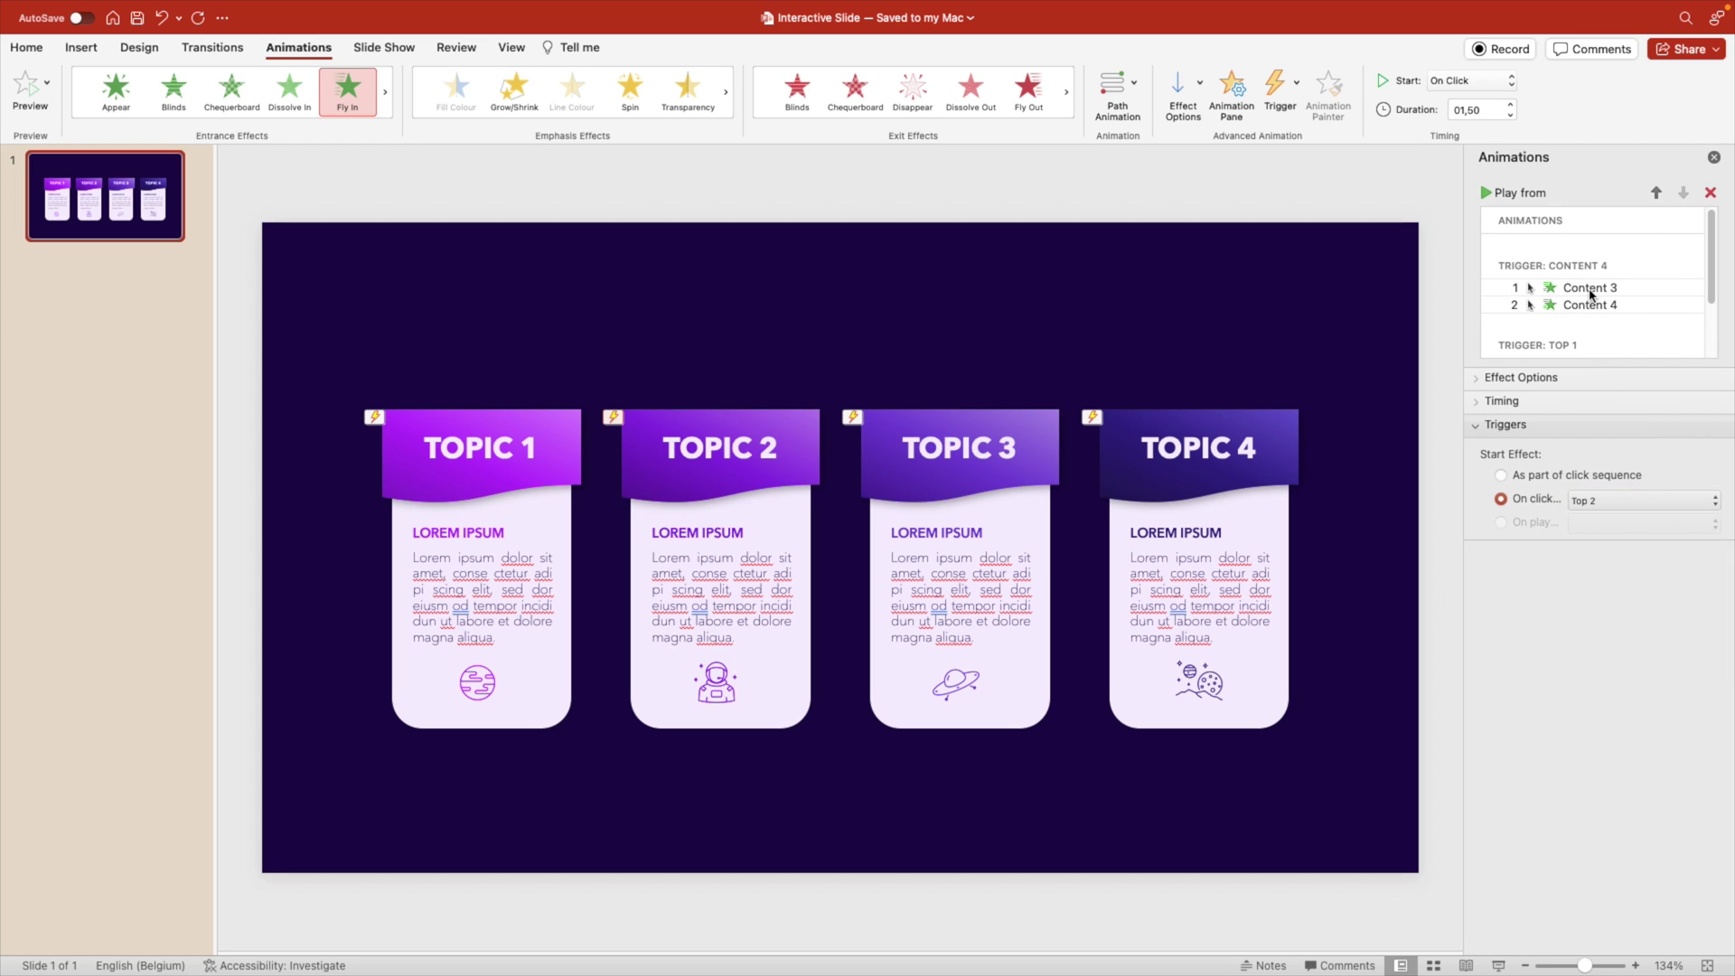
Set Content 3's fly-in to trigger on Top 3 and Content 4's on Top 4.
{"action": "left_click", "coordinate": [1588, 291]}
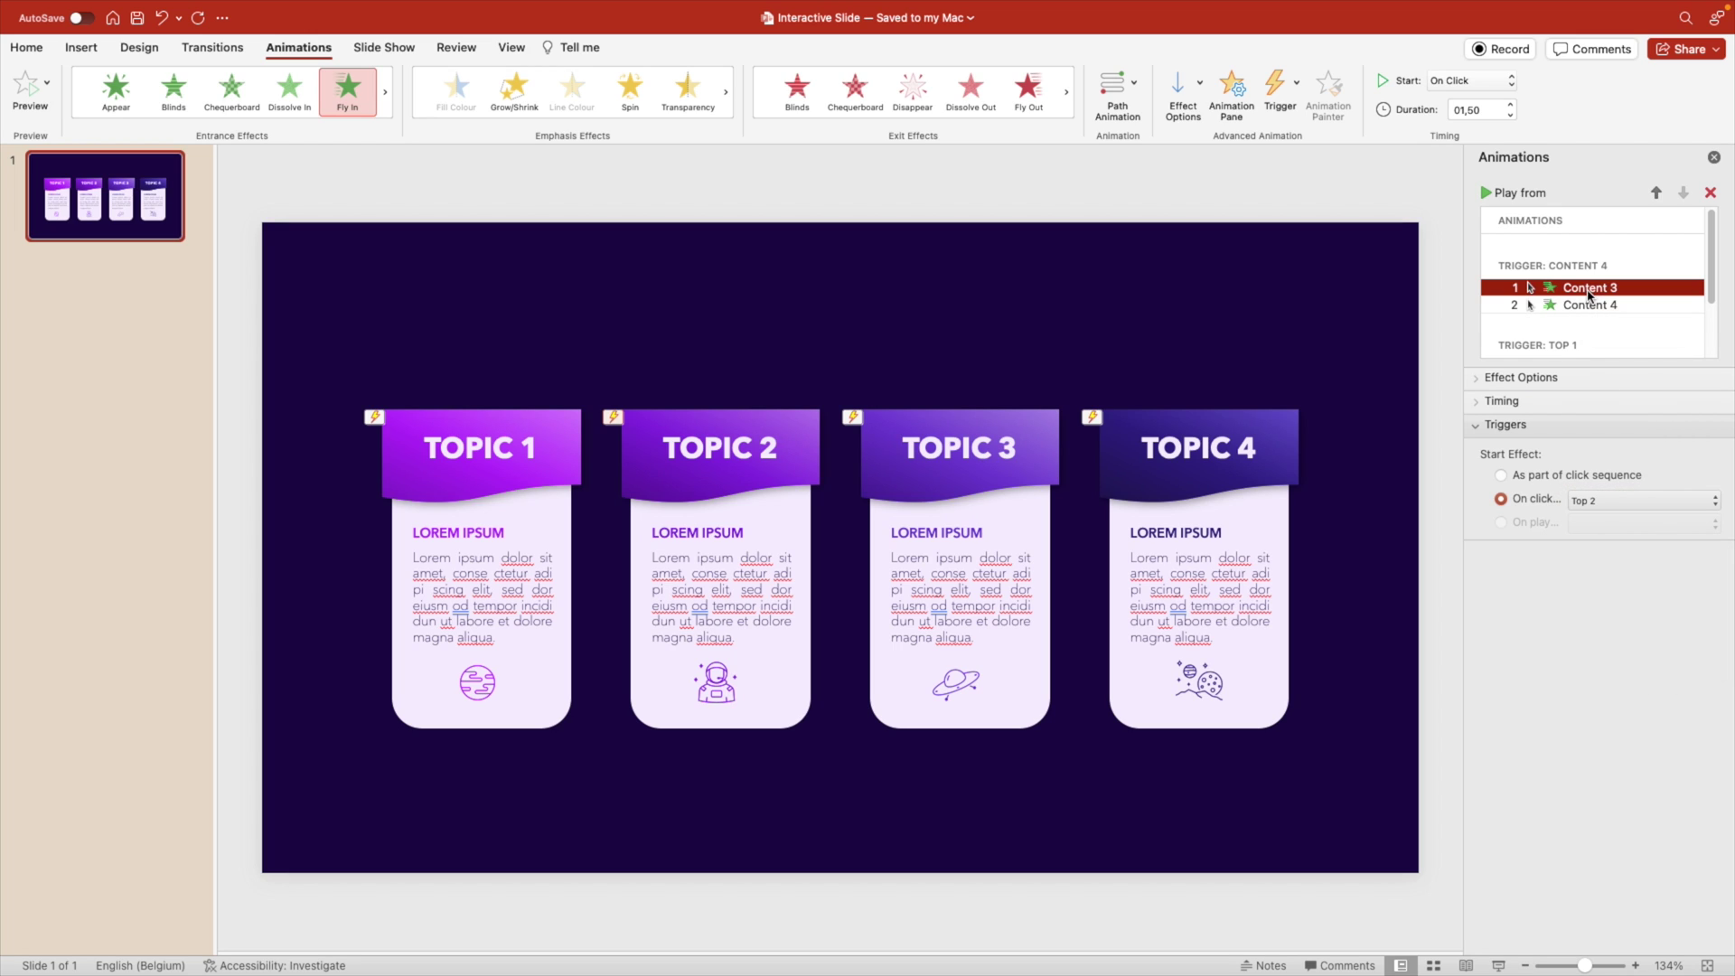
{"action": "left_click", "coordinate": [1605, 501]}
{"action": "left_click", "coordinate": [1596, 620]}
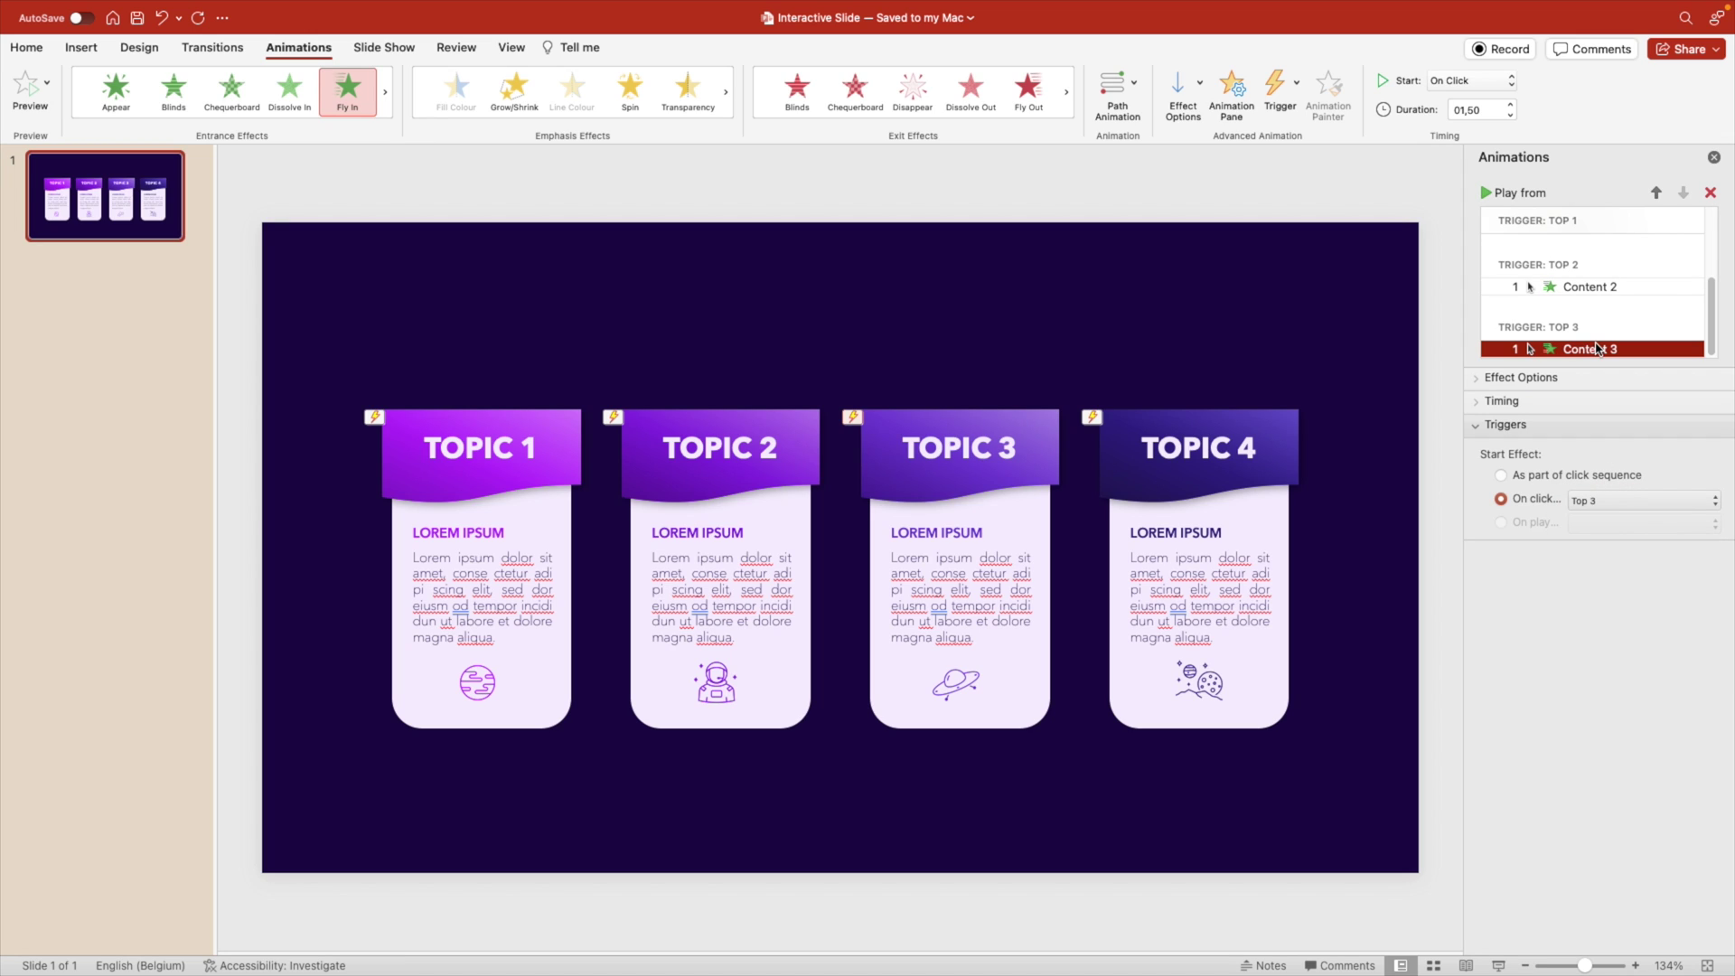
{"action": "scroll", "coordinate": [1600, 321], "scroll_direction": "up", "scroll_amount": 3}
{"action": "left_click", "coordinate": [1597, 289]}
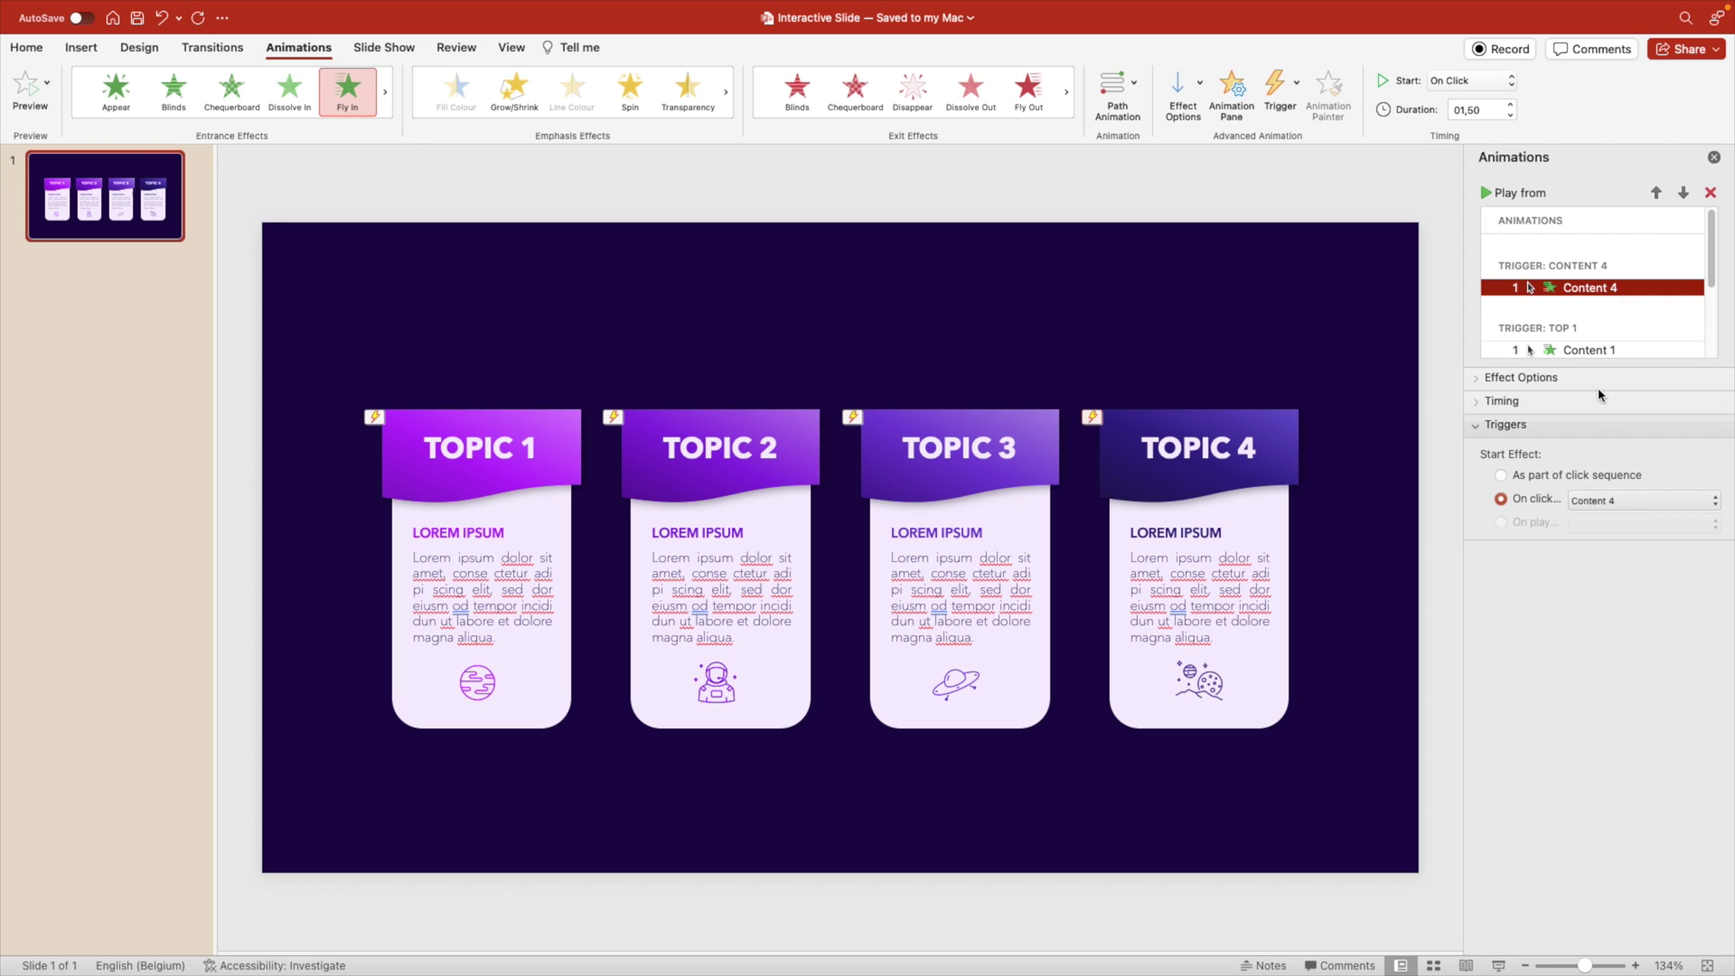
{"action": "left_click", "coordinate": [1610, 502]}
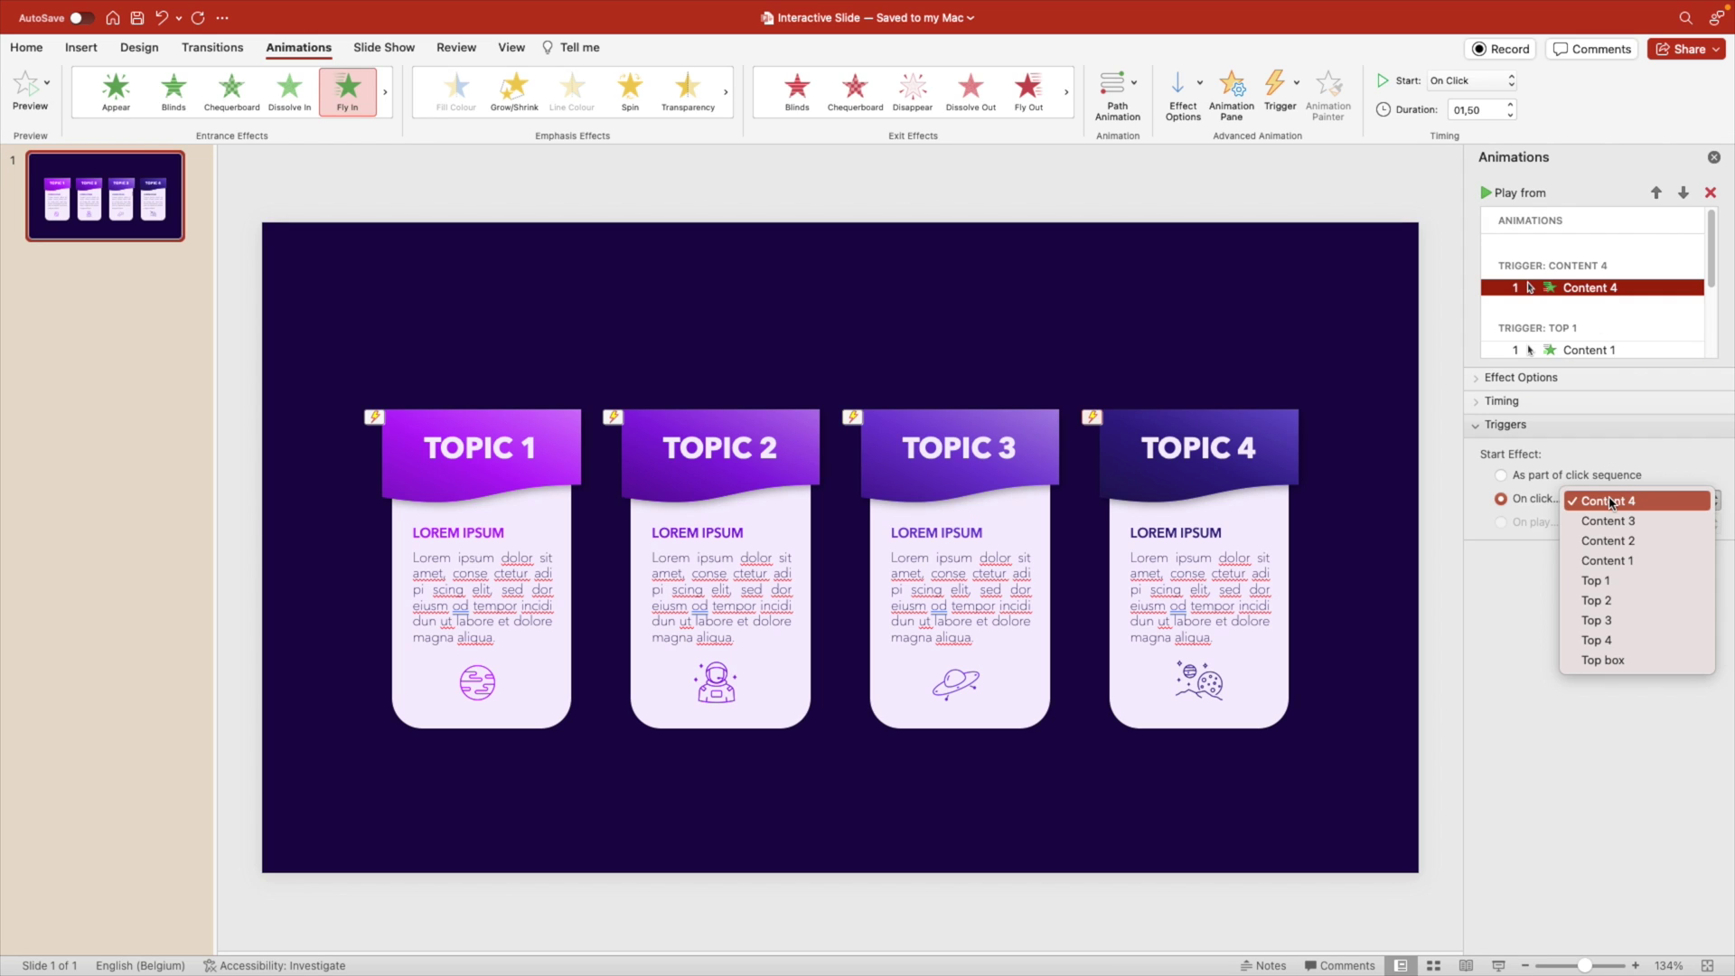
{"action": "left_click", "coordinate": [1637, 652]}
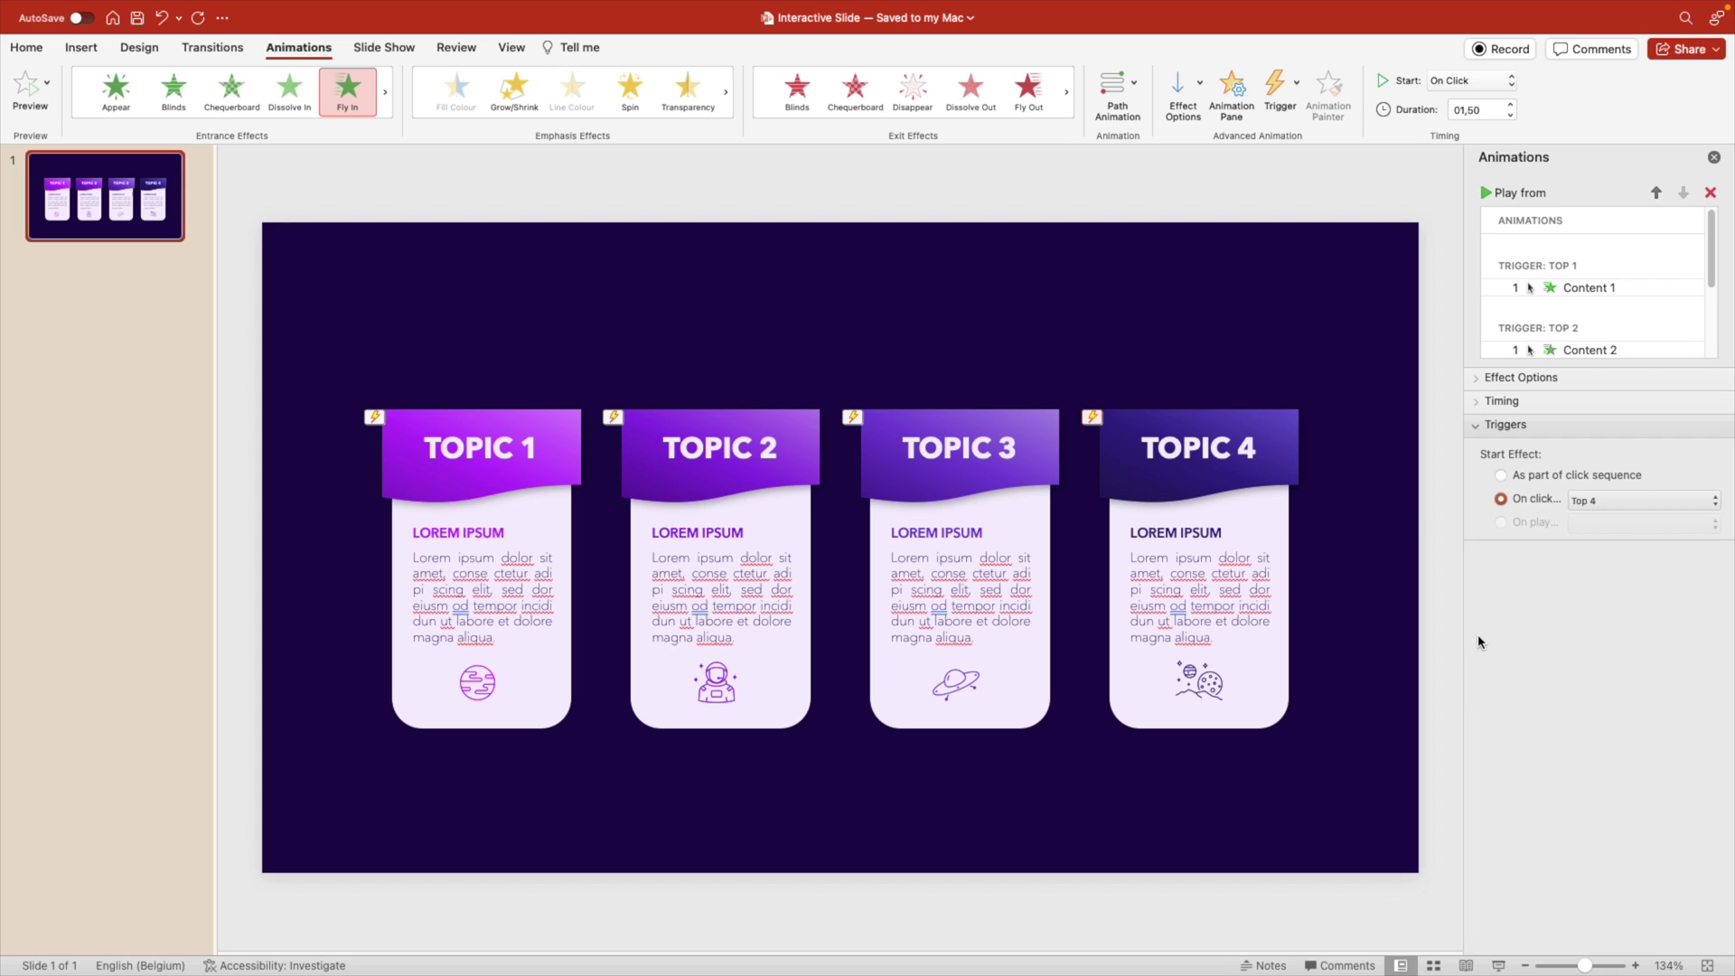
{"action": "left_click", "coordinate": [1463, 664]}
{"action": "left_click", "coordinate": [1498, 967]}
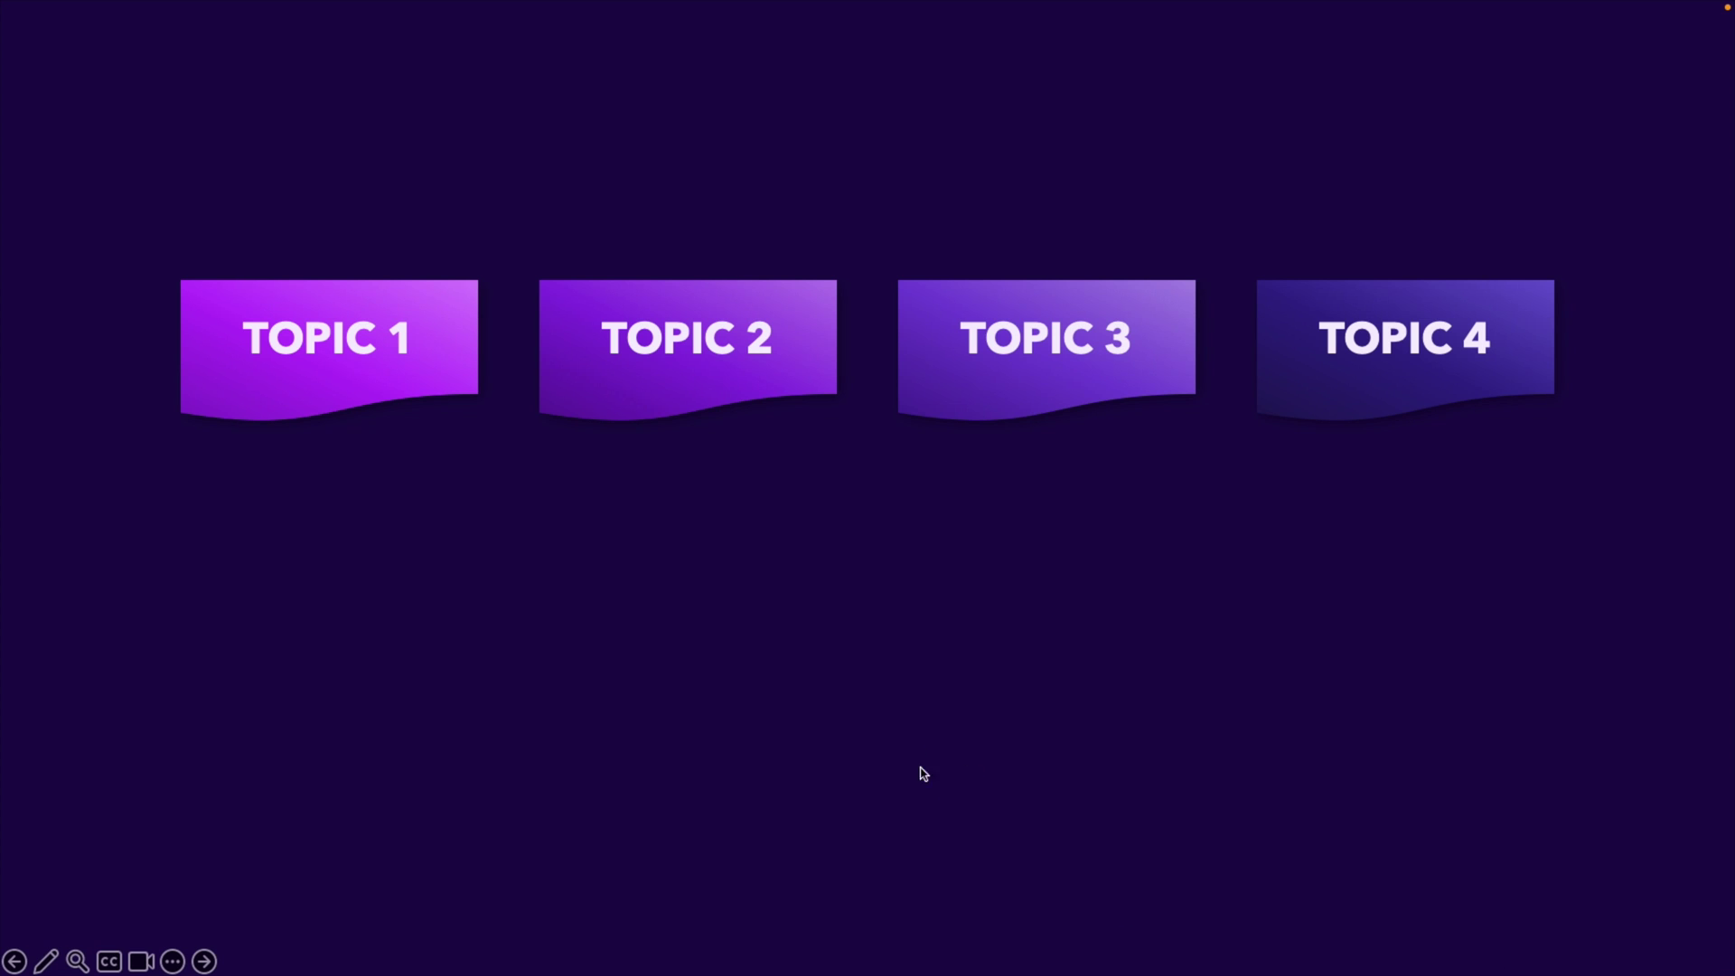
{"action": "left_click", "coordinate": [323, 400]}
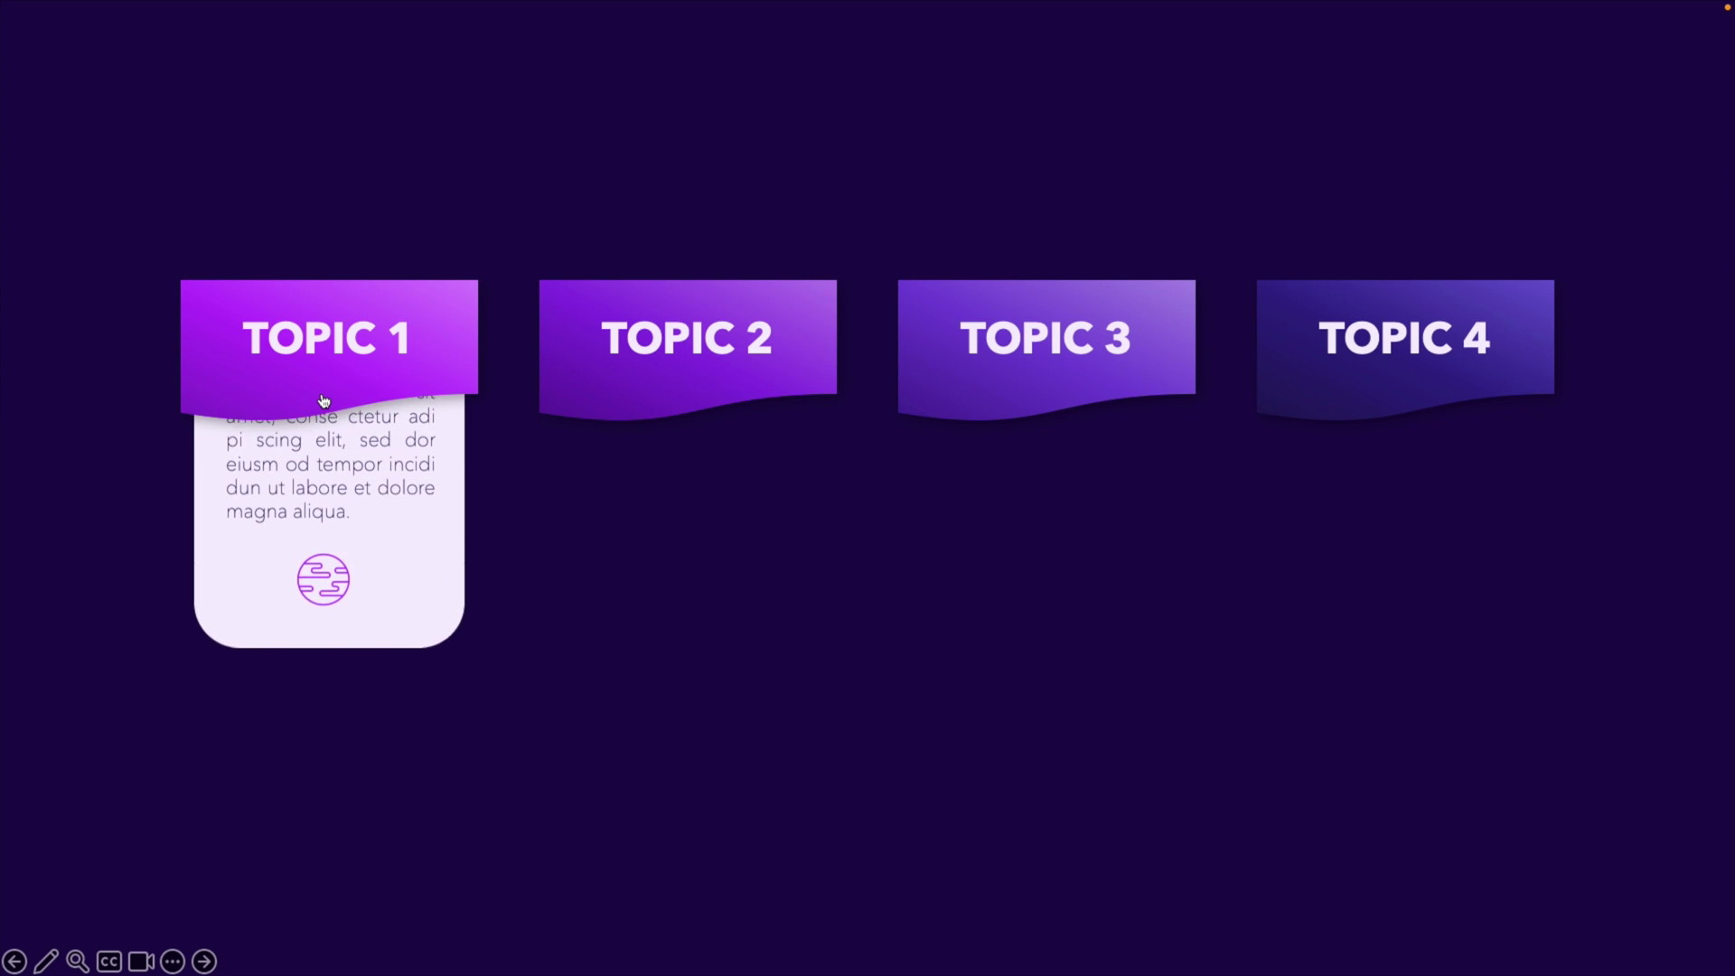
{"action": "left_click", "coordinate": [1353, 392]}
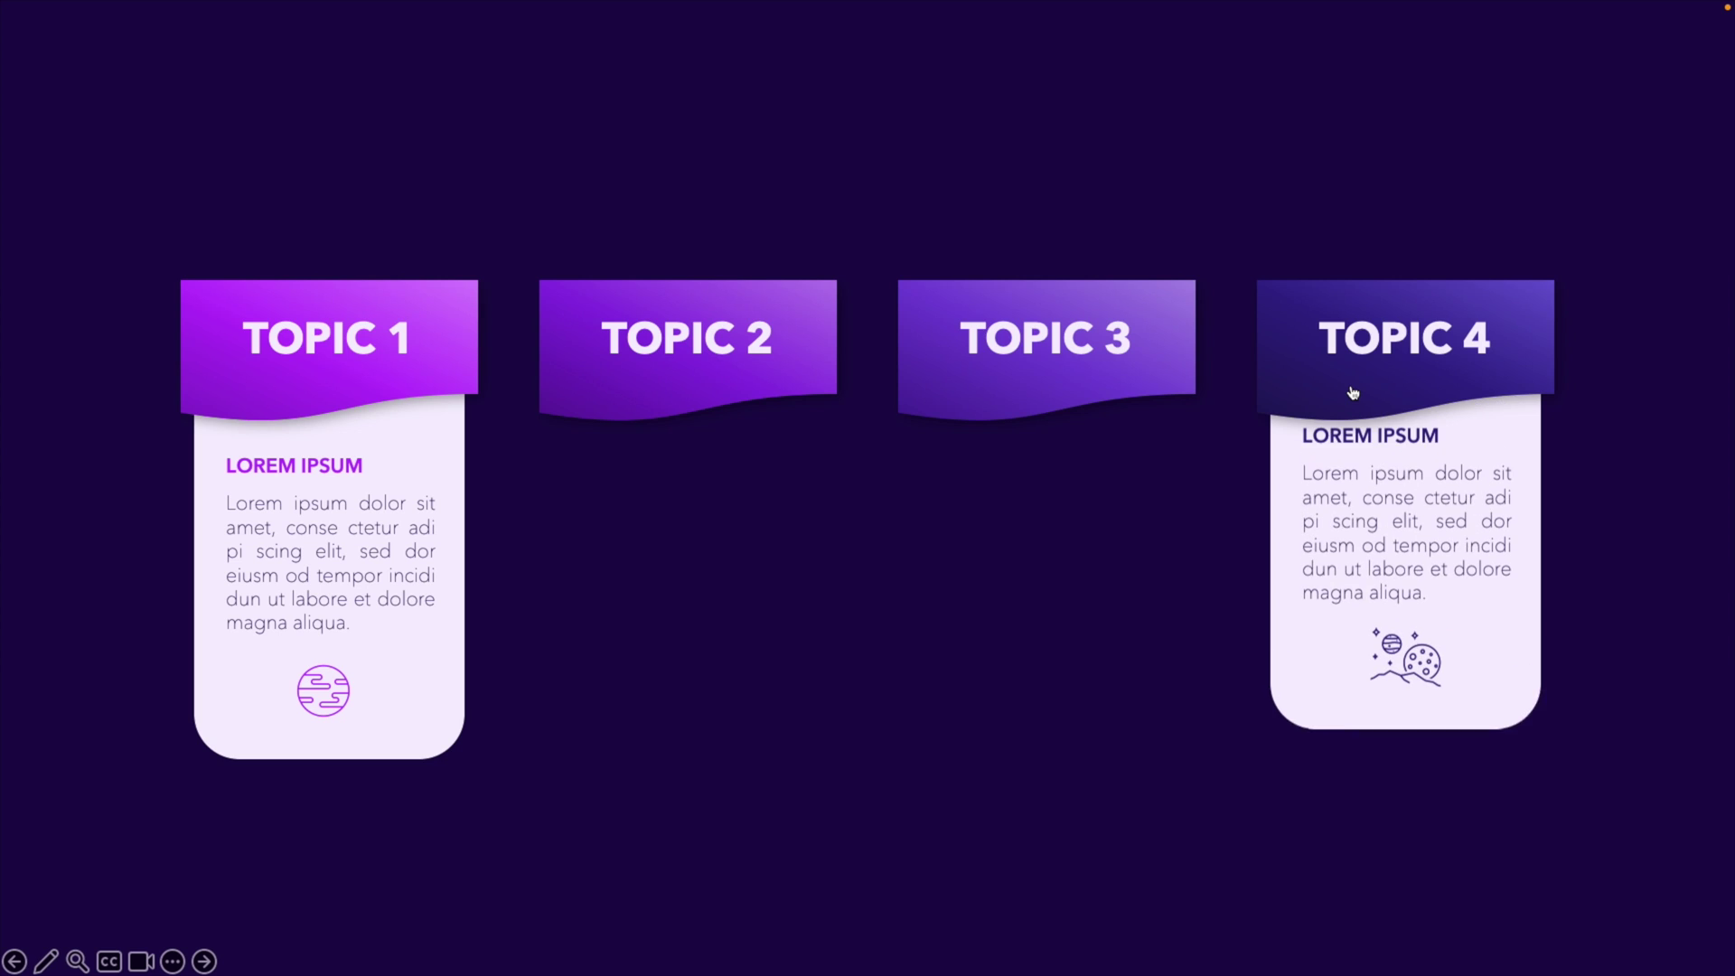
{"action": "left_click", "coordinate": [752, 398]}
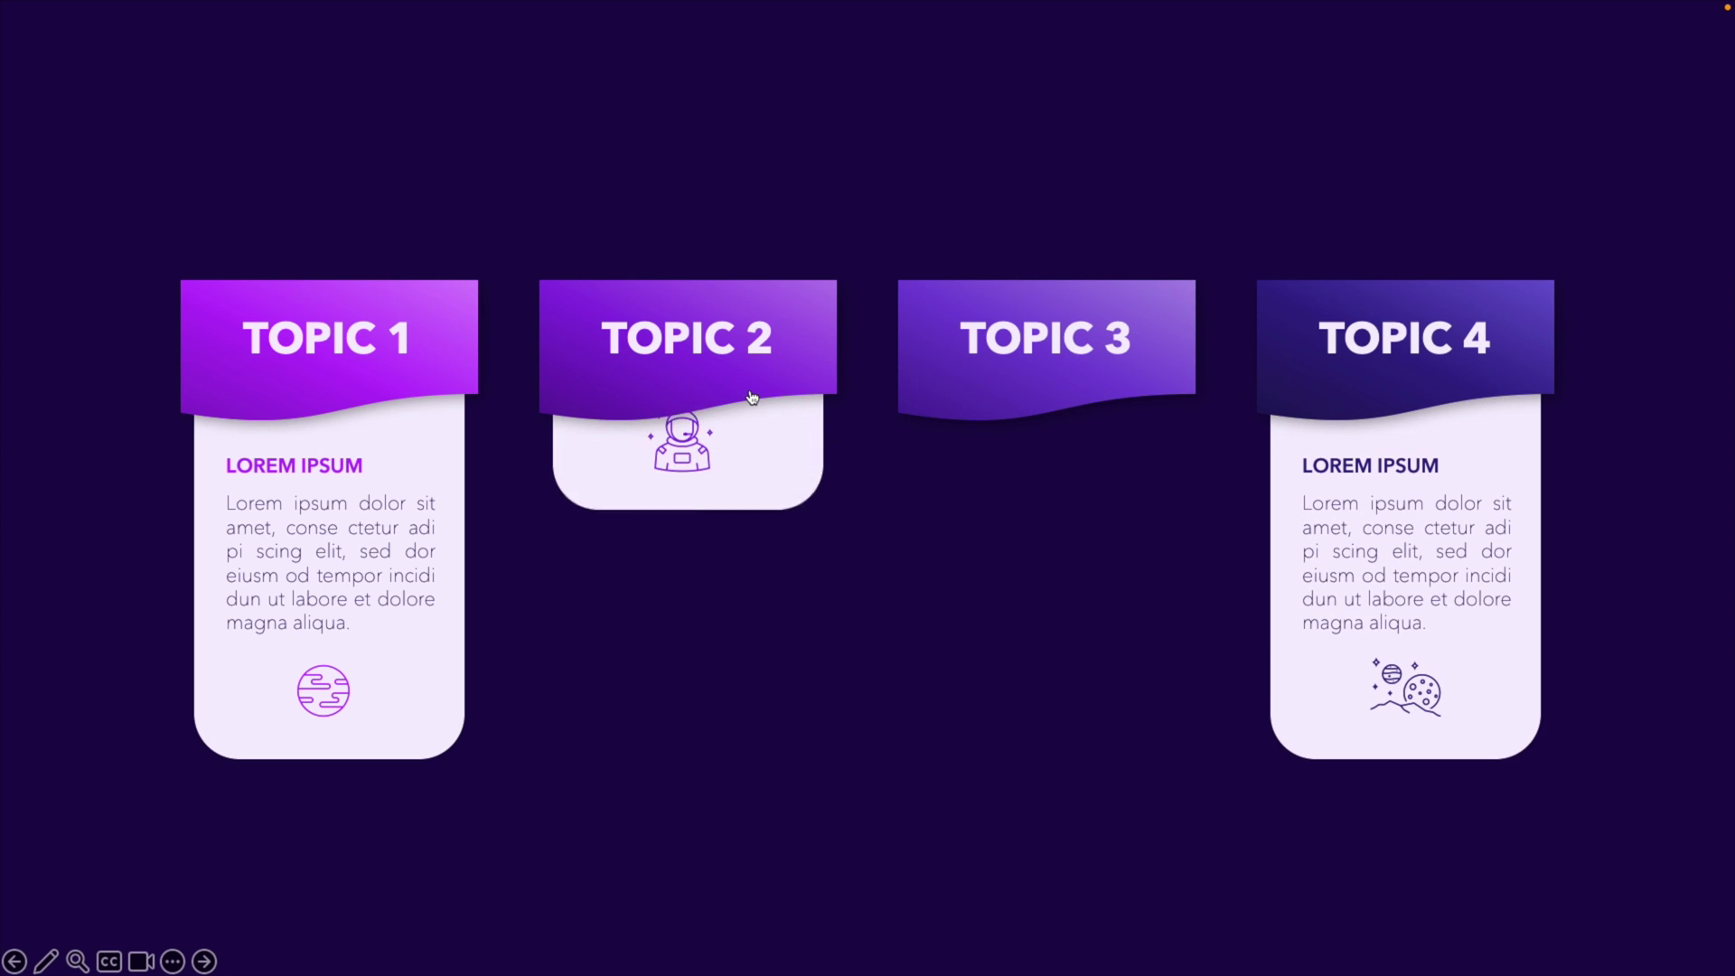
{"action": "left_click", "coordinate": [988, 389]}
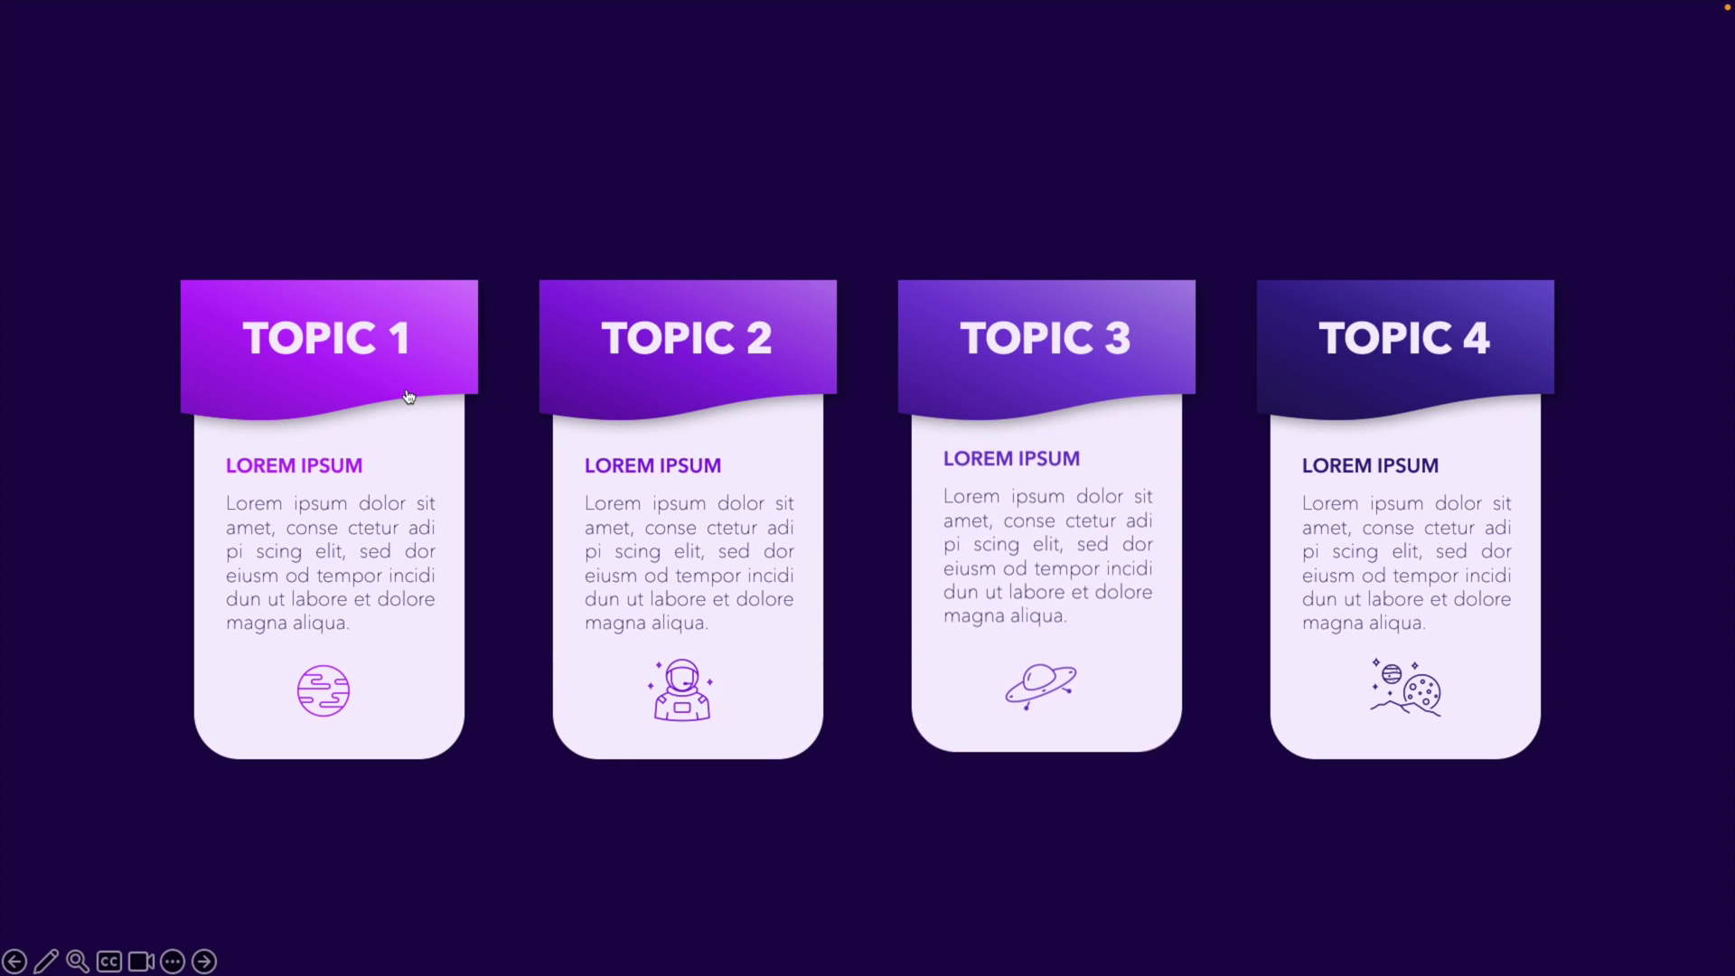
{"action": "left_click", "coordinate": [409, 396]}
{"action": "left_click", "coordinate": [408, 396]}
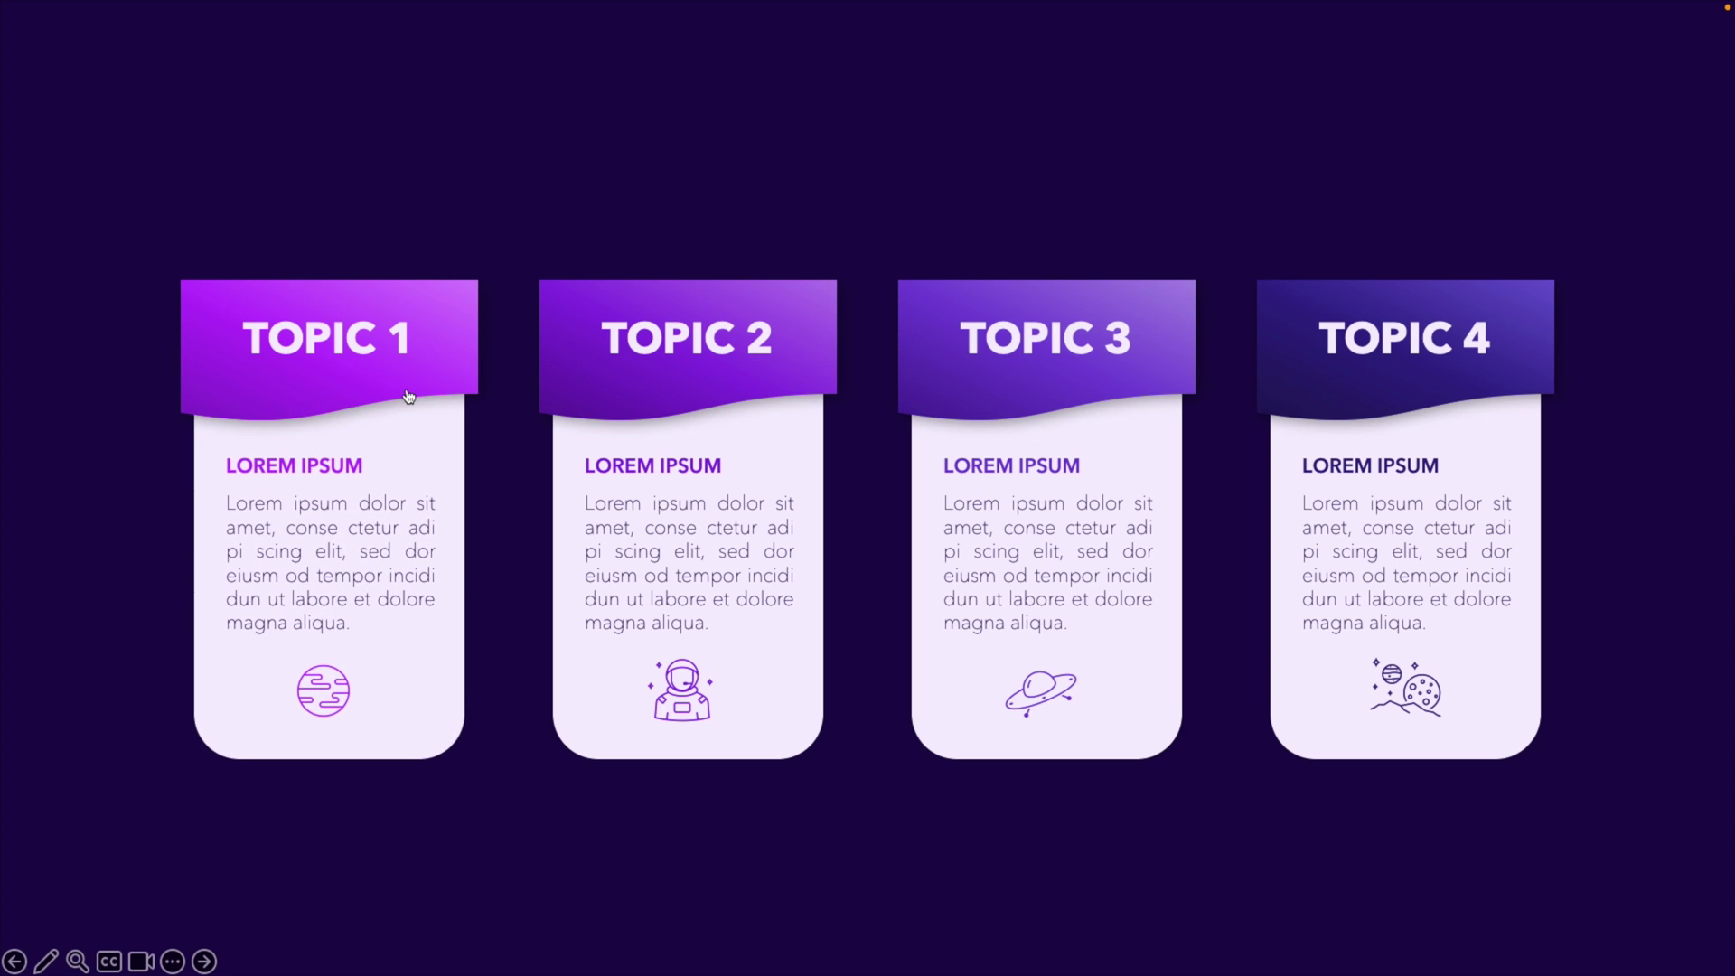
{"action": "key", "text": "Escape"}
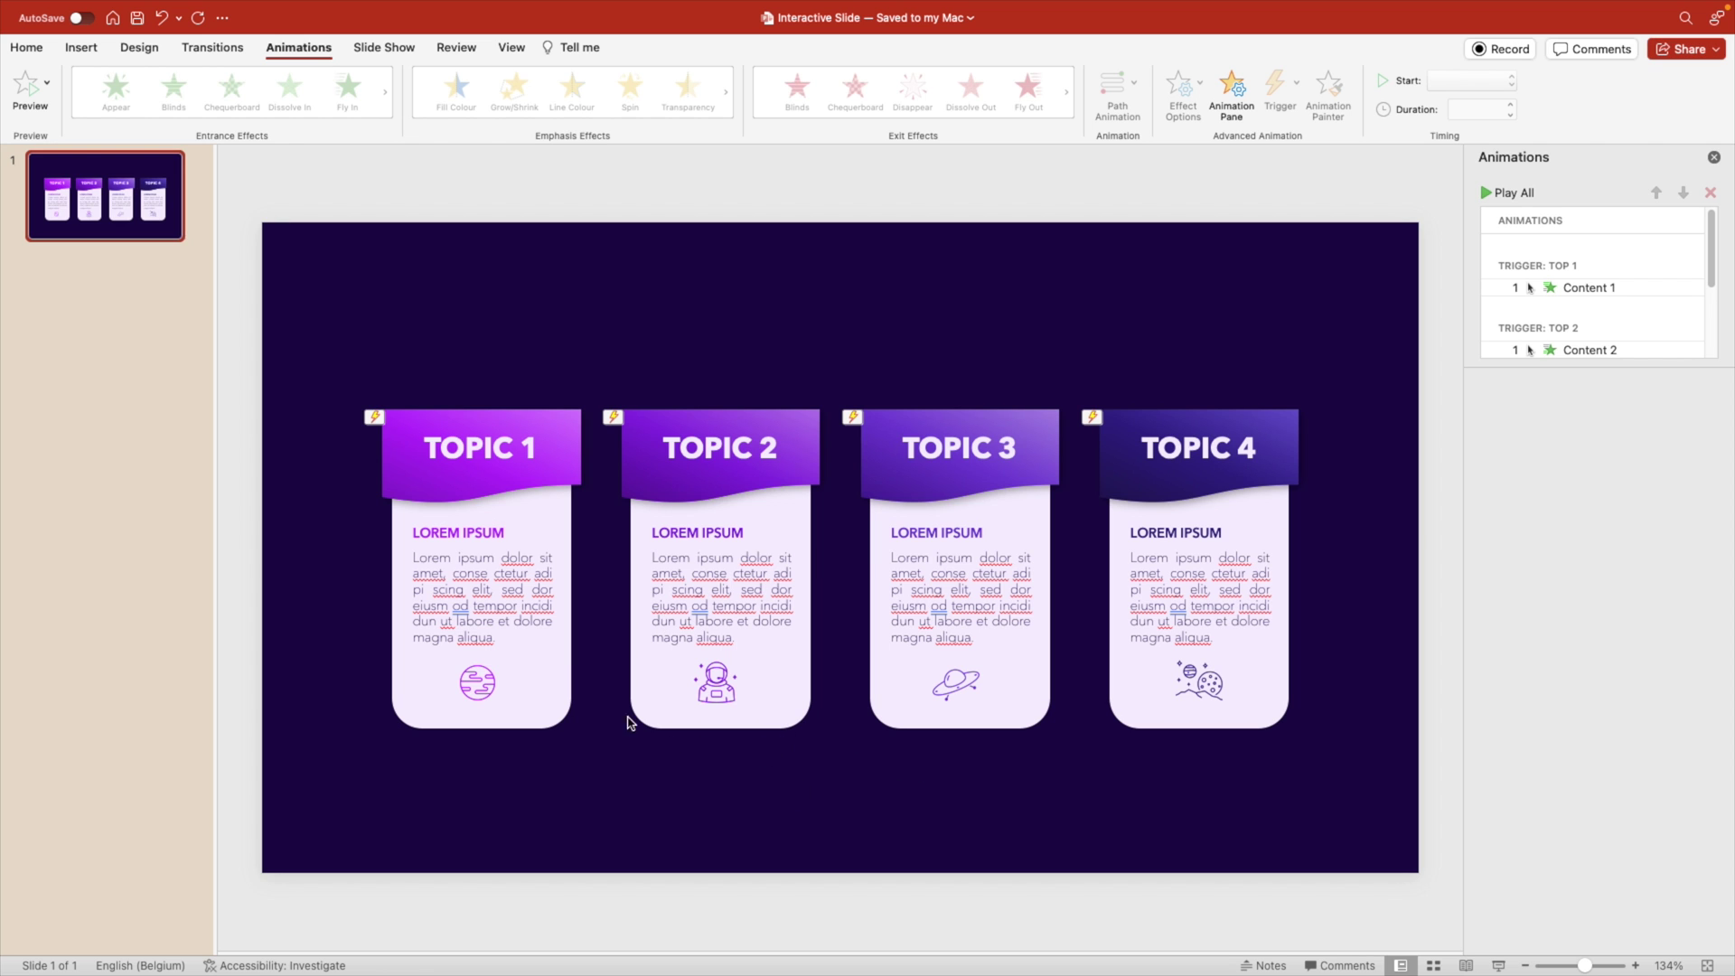
Give Content 1–4 a 01,50 on-click Fly Out exit and move Content 1's exit last.
{"action": "left_click", "coordinate": [542, 697]}
{"action": "left_click", "coordinate": [767, 668], "text": "shift"}
{"action": "left_click", "coordinate": [917, 673], "text": "shift"}
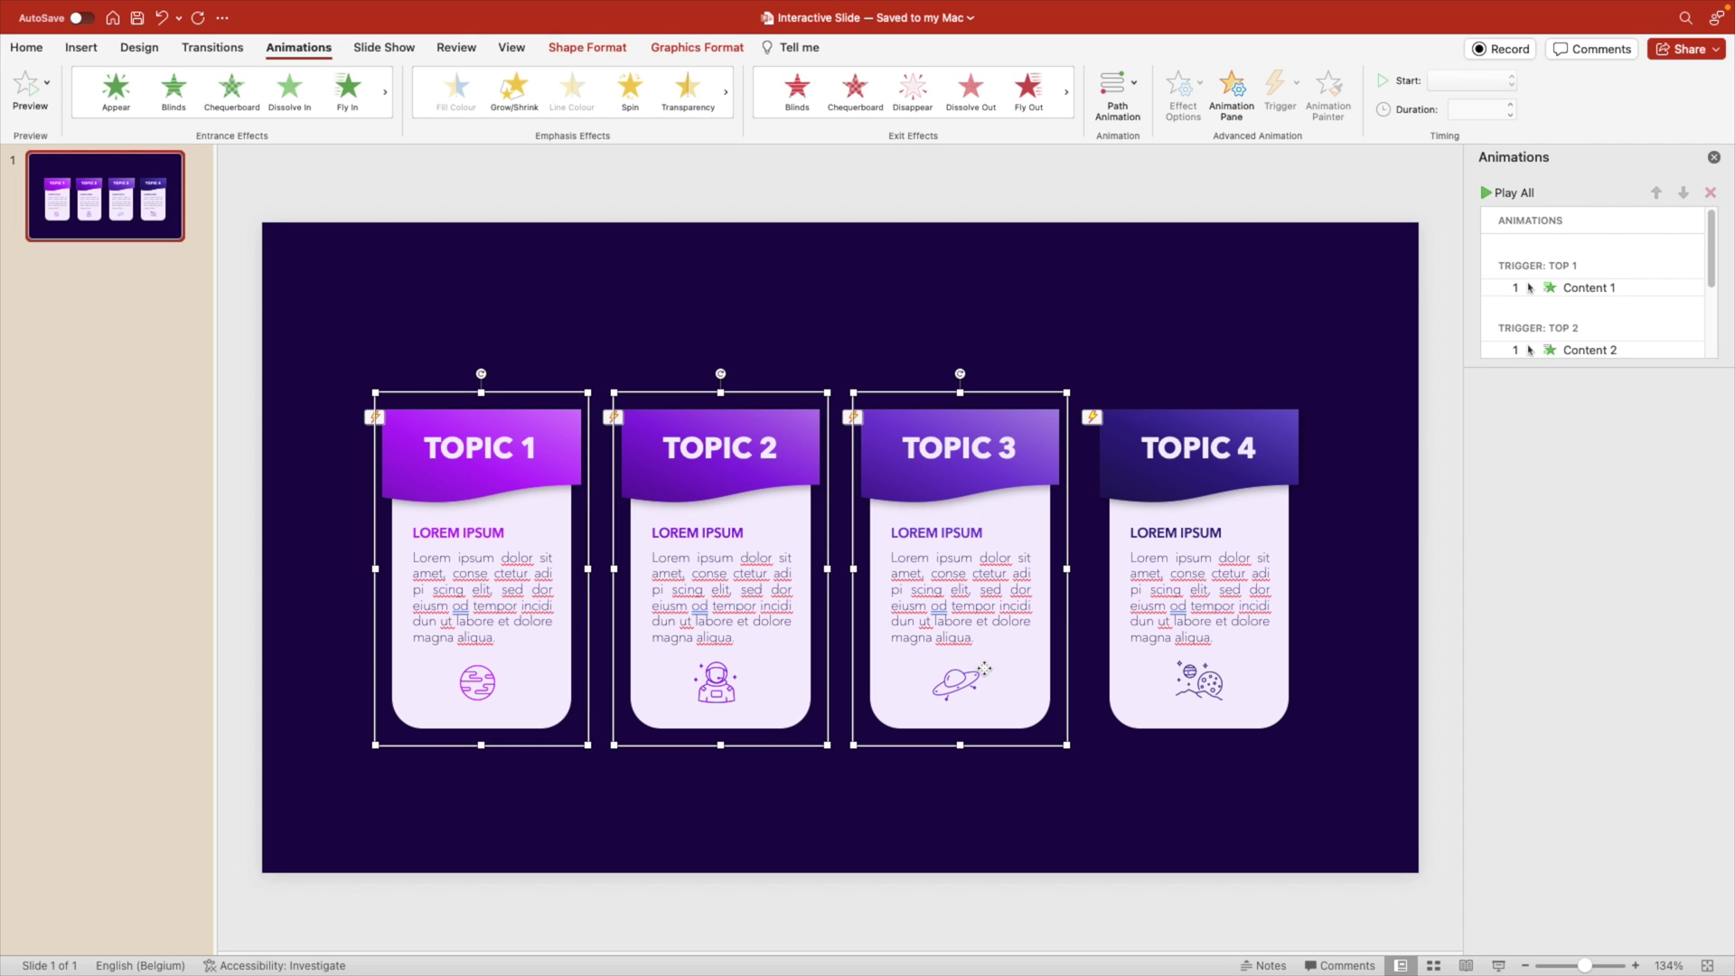
{"action": "left_click", "coordinate": [1189, 669], "text": "shift"}
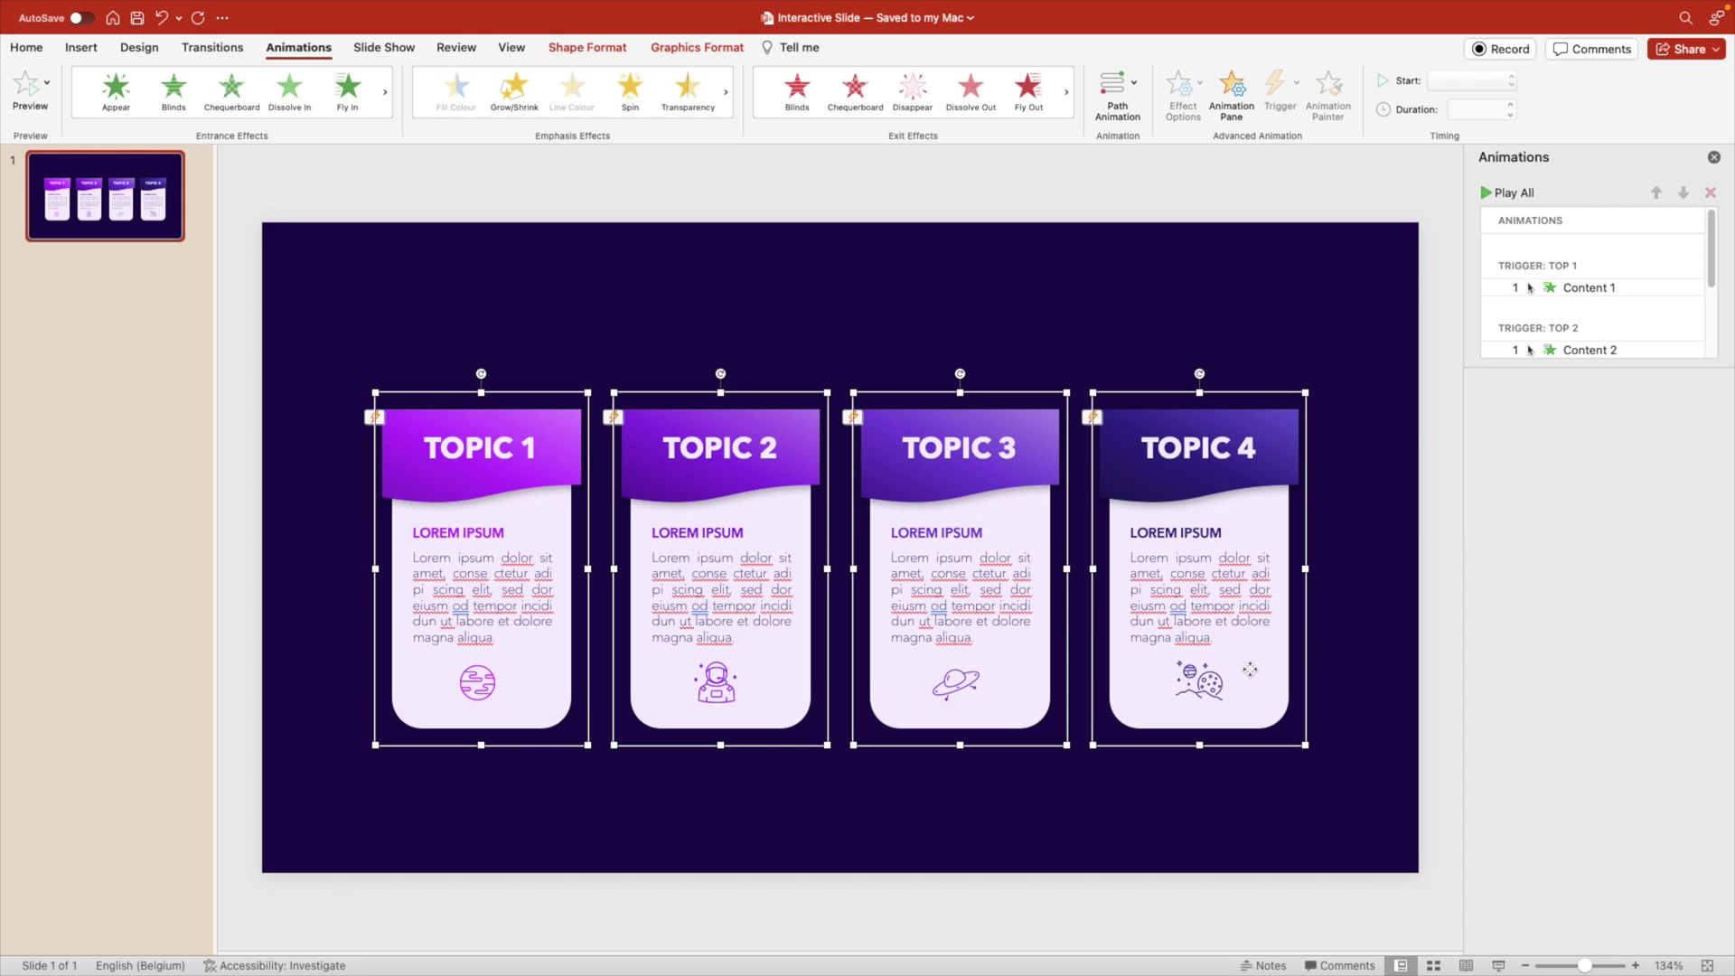
{"action": "left_click", "coordinate": [1031, 91]}
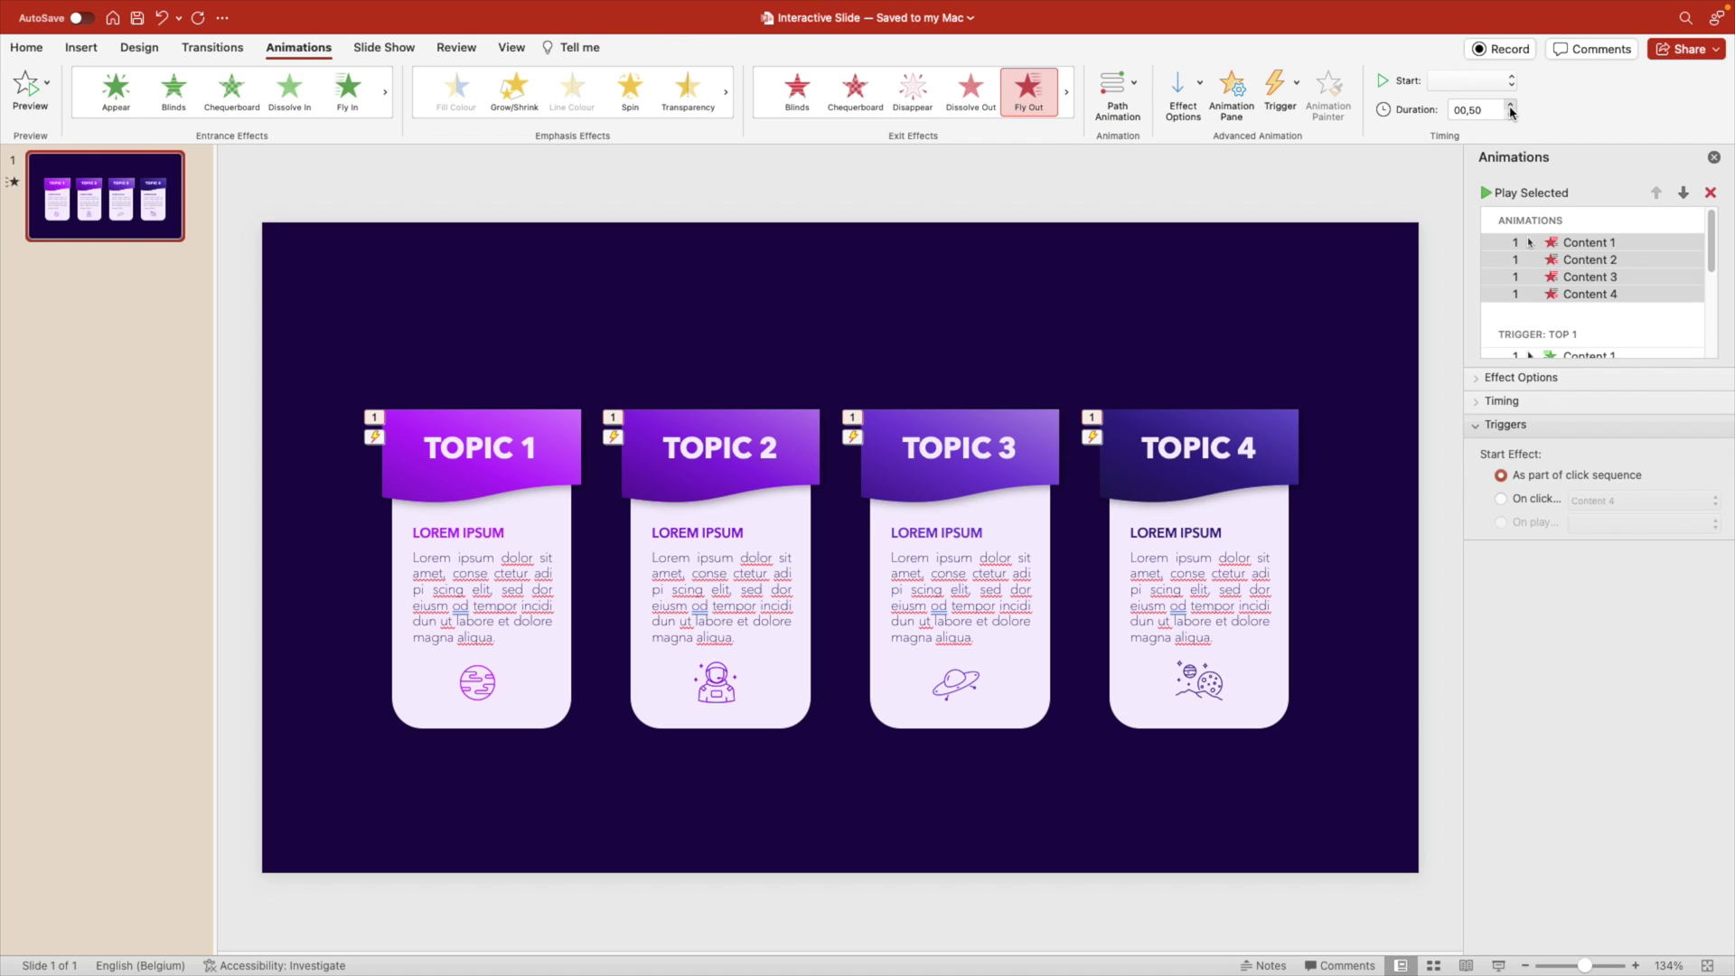
{"action": "left_click", "coordinate": [1511, 105]}
{"action": "left_click", "coordinate": [1510, 106]}
{"action": "left_click", "coordinate": [1509, 80]}
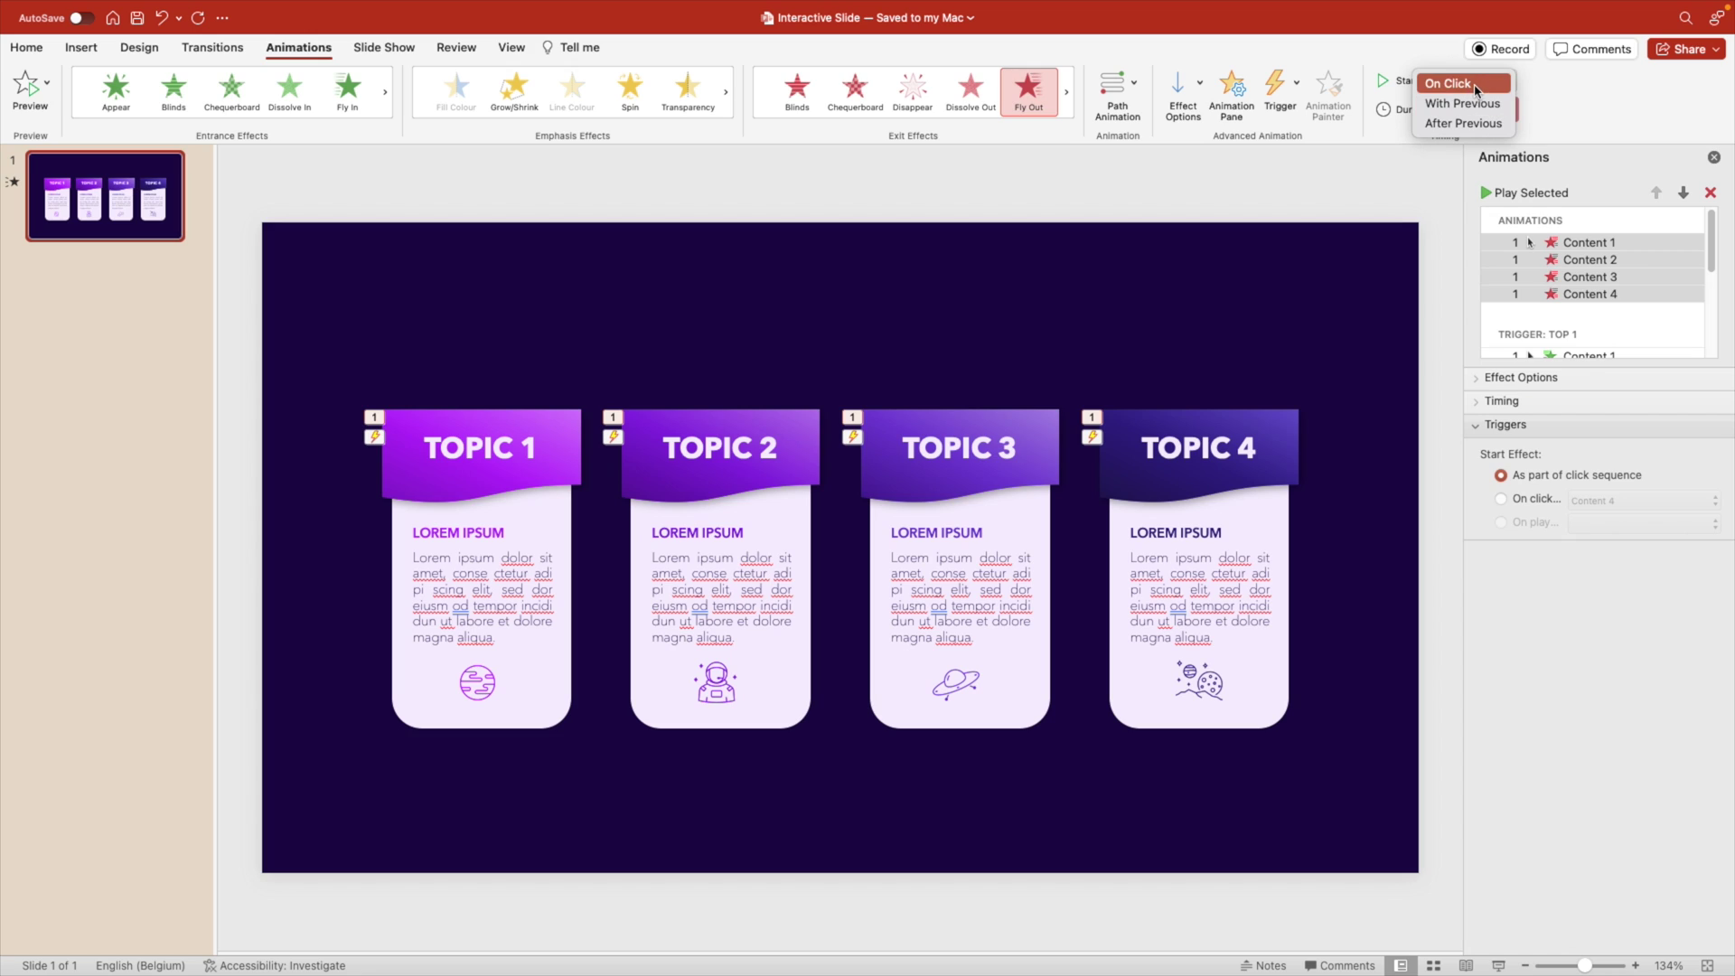
{"action": "left_click", "coordinate": [1473, 84]}
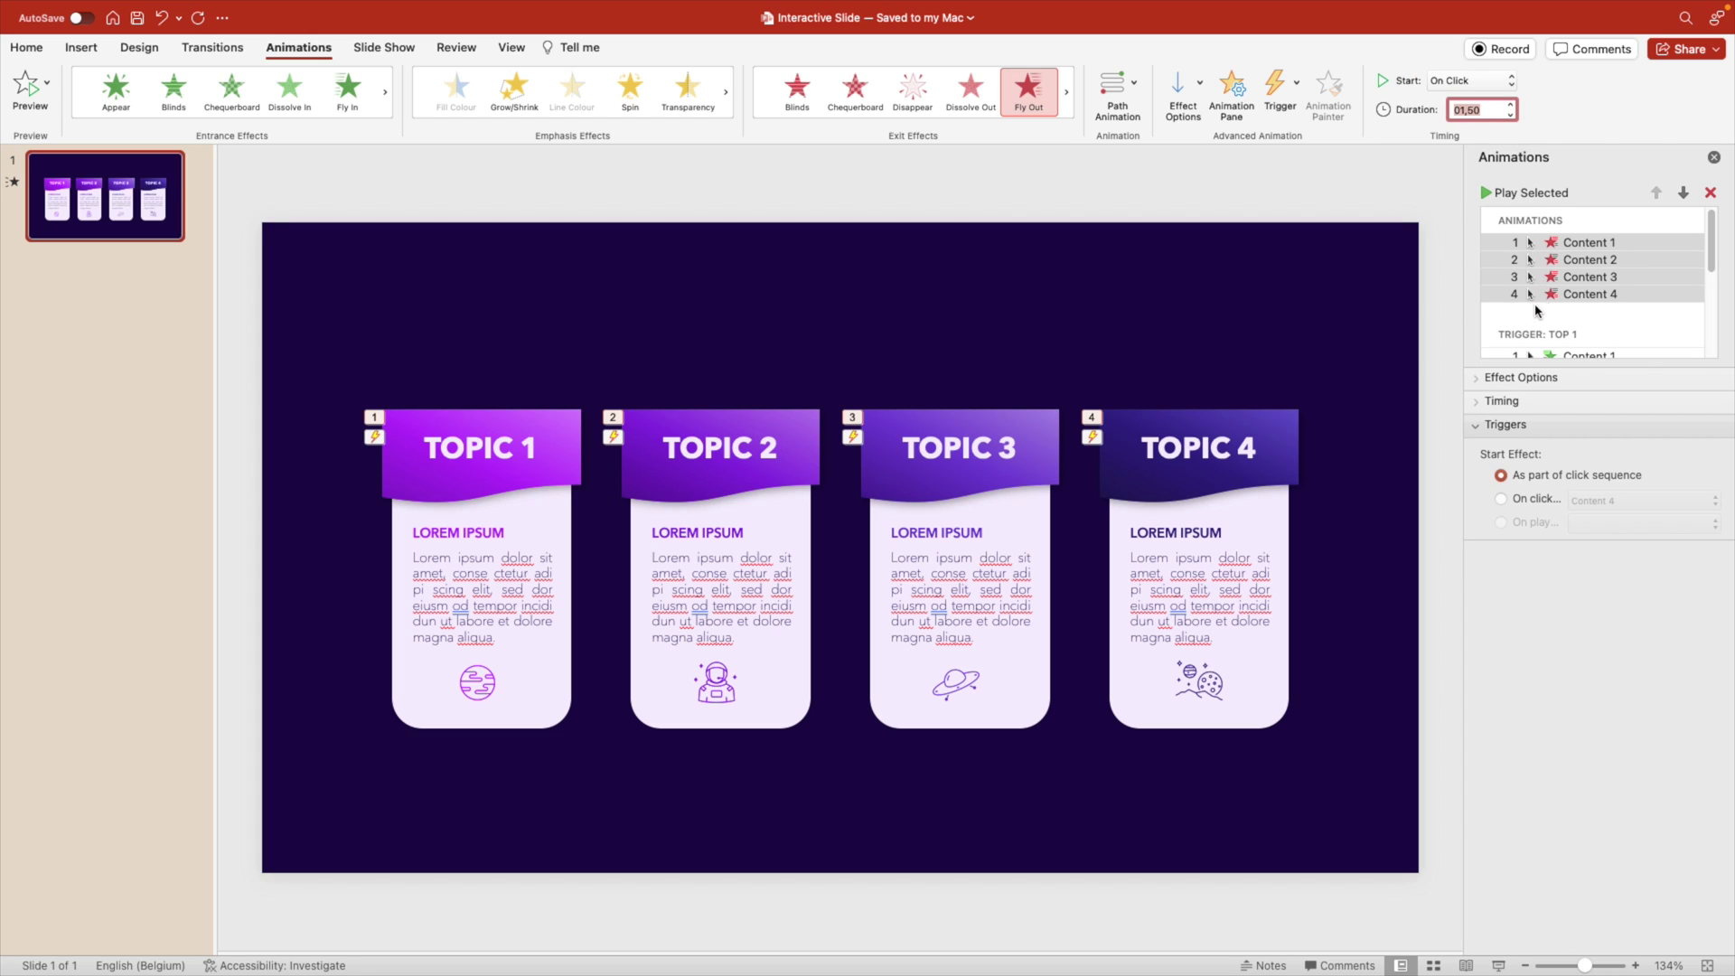
{"action": "left_click", "coordinate": [1597, 244]}
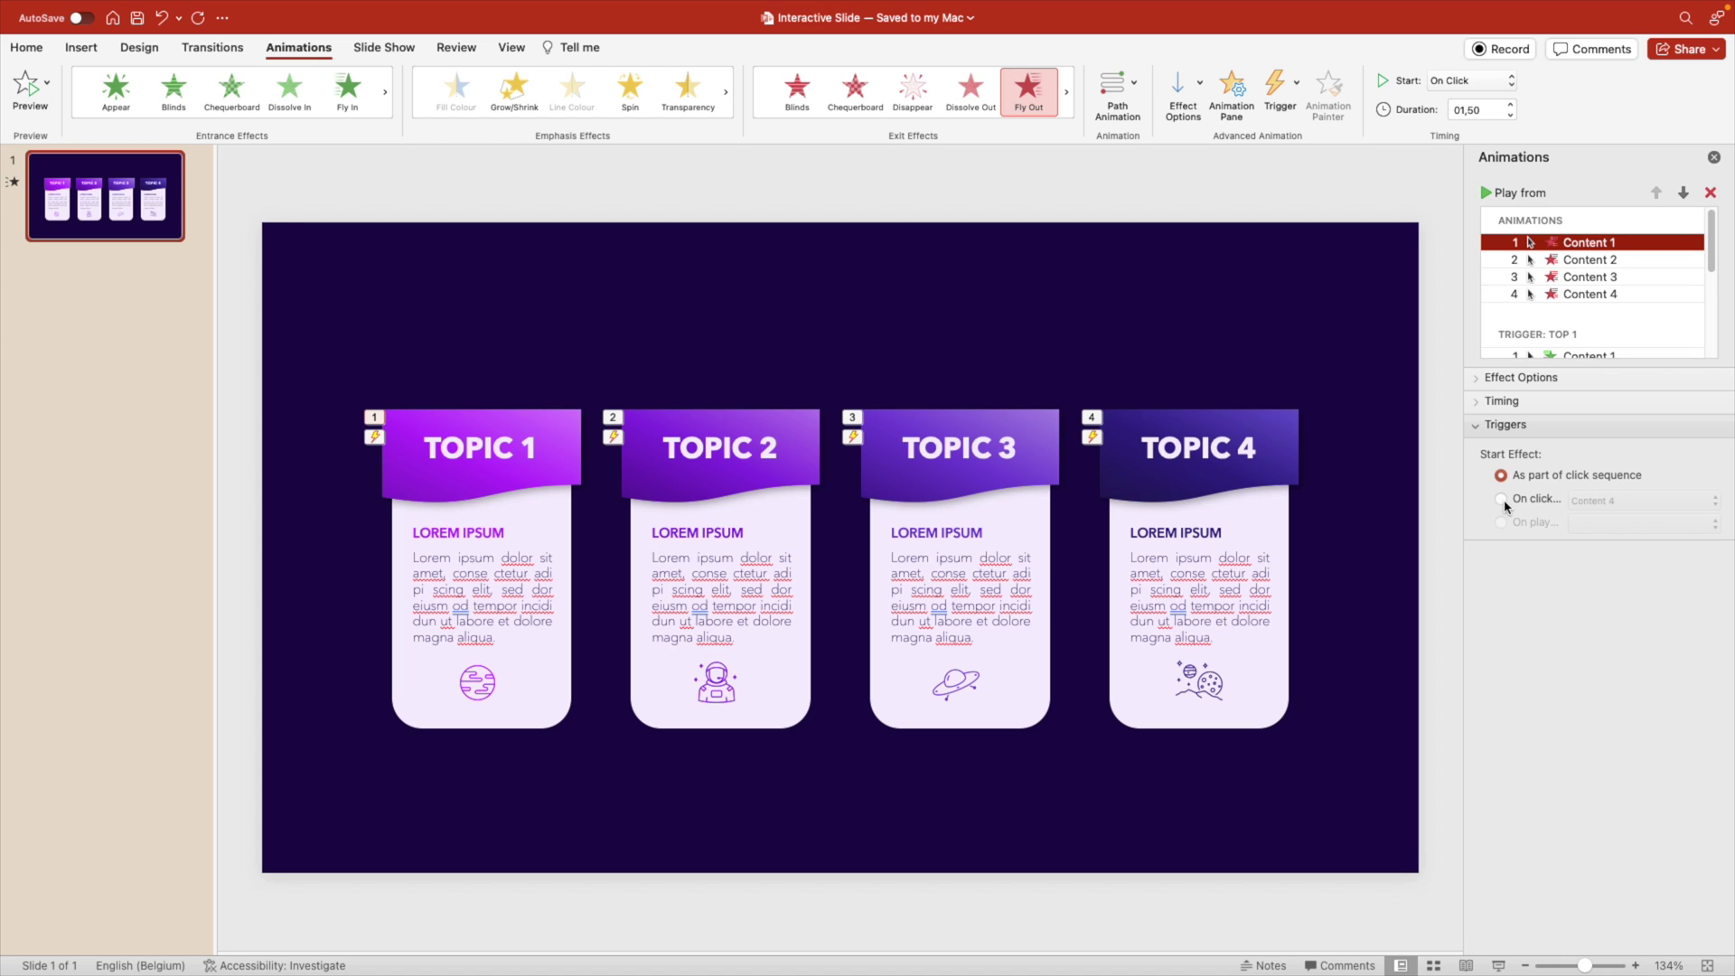
{"action": "left_click_drag", "start_coordinate": [1589, 242], "coordinate": [1568, 305]}
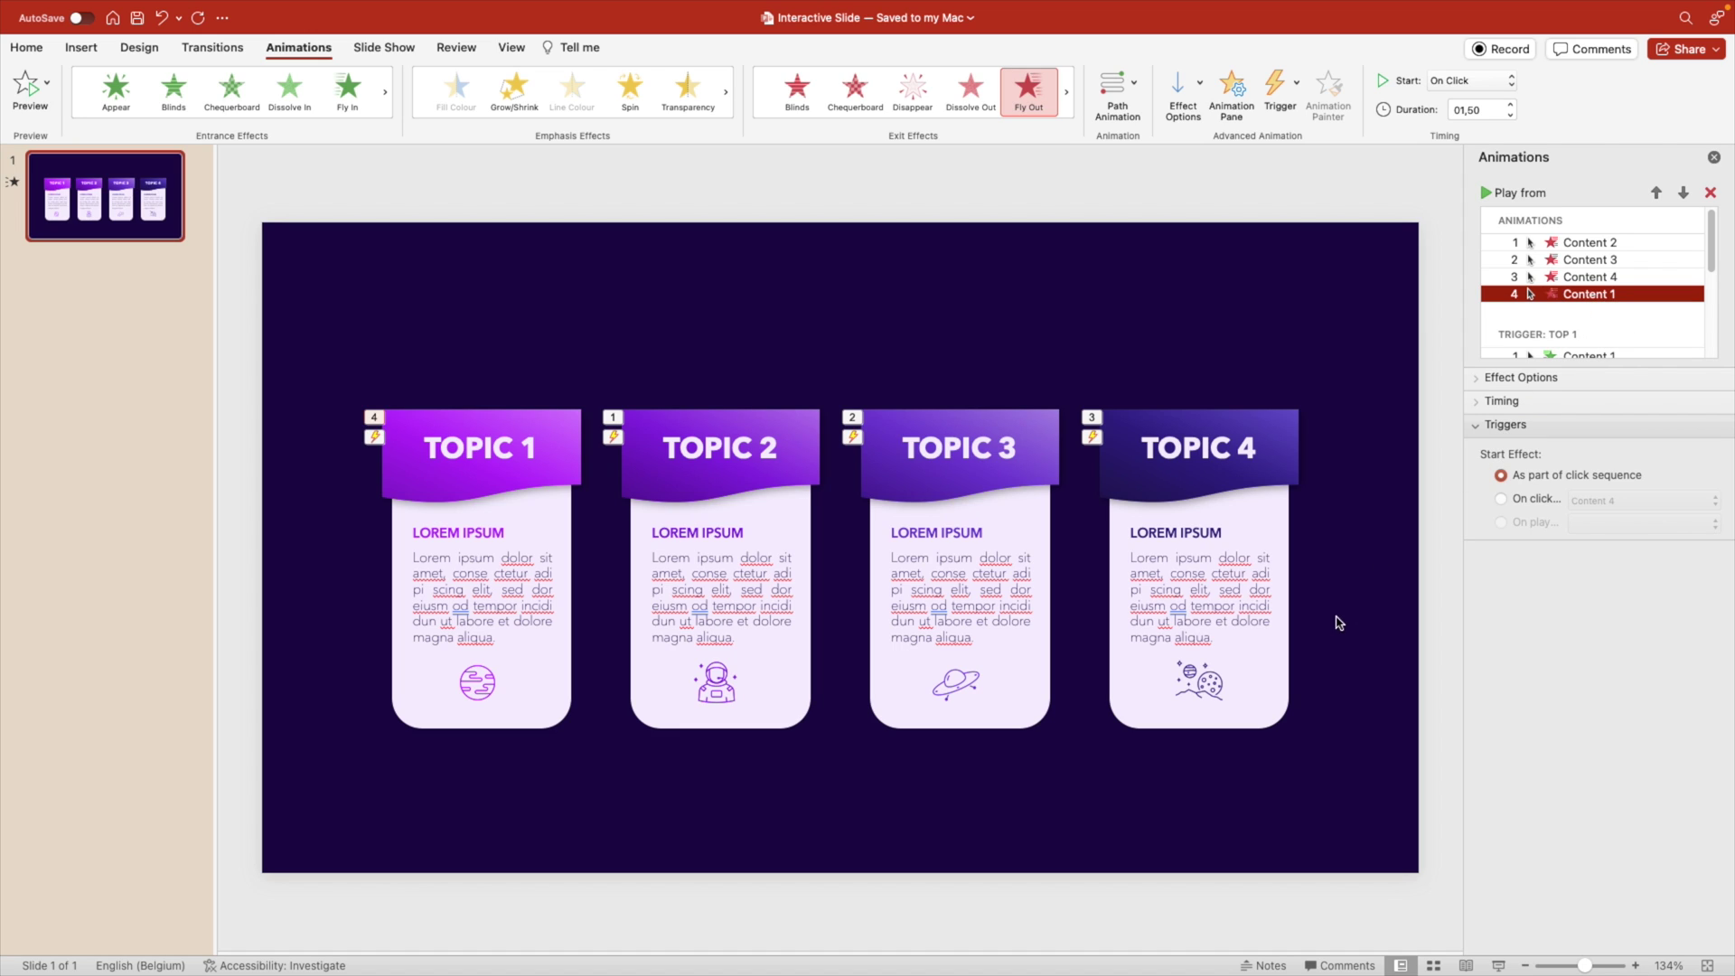
Trigger Content 1's exit on clicking Top 1 and Content 2's exit on Top 2.
{"action": "left_click", "coordinate": [1501, 499]}
{"action": "left_click", "coordinate": [1618, 500]}
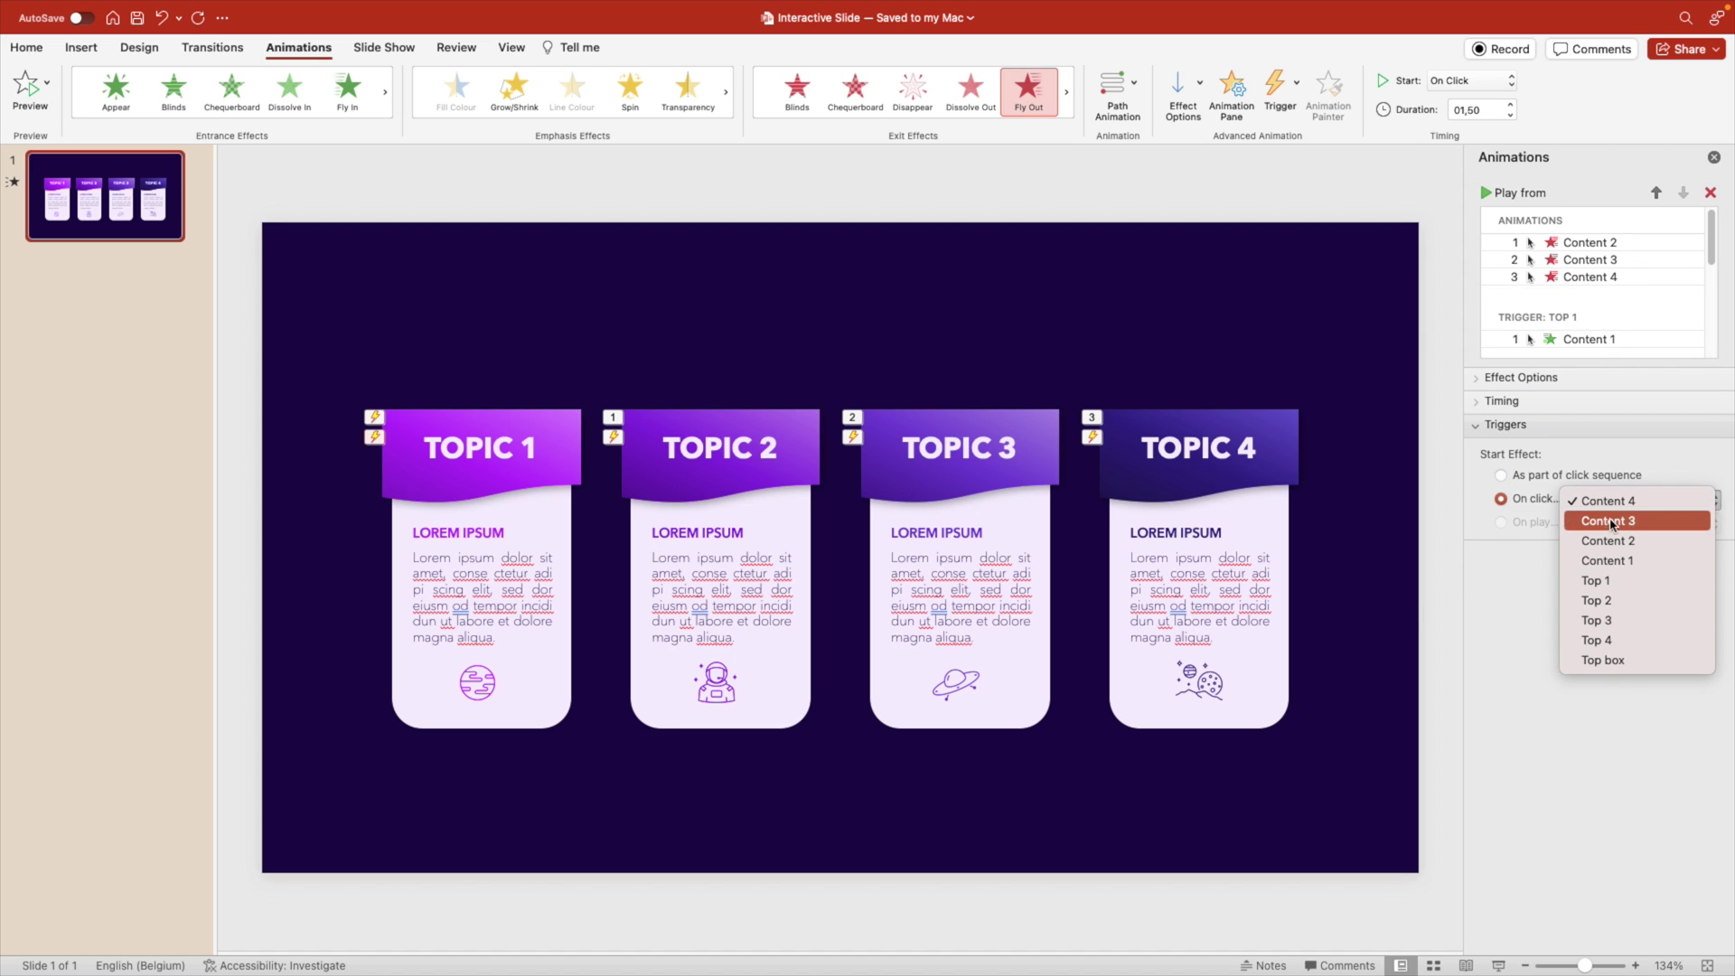
{"action": "left_click", "coordinate": [1620, 581]}
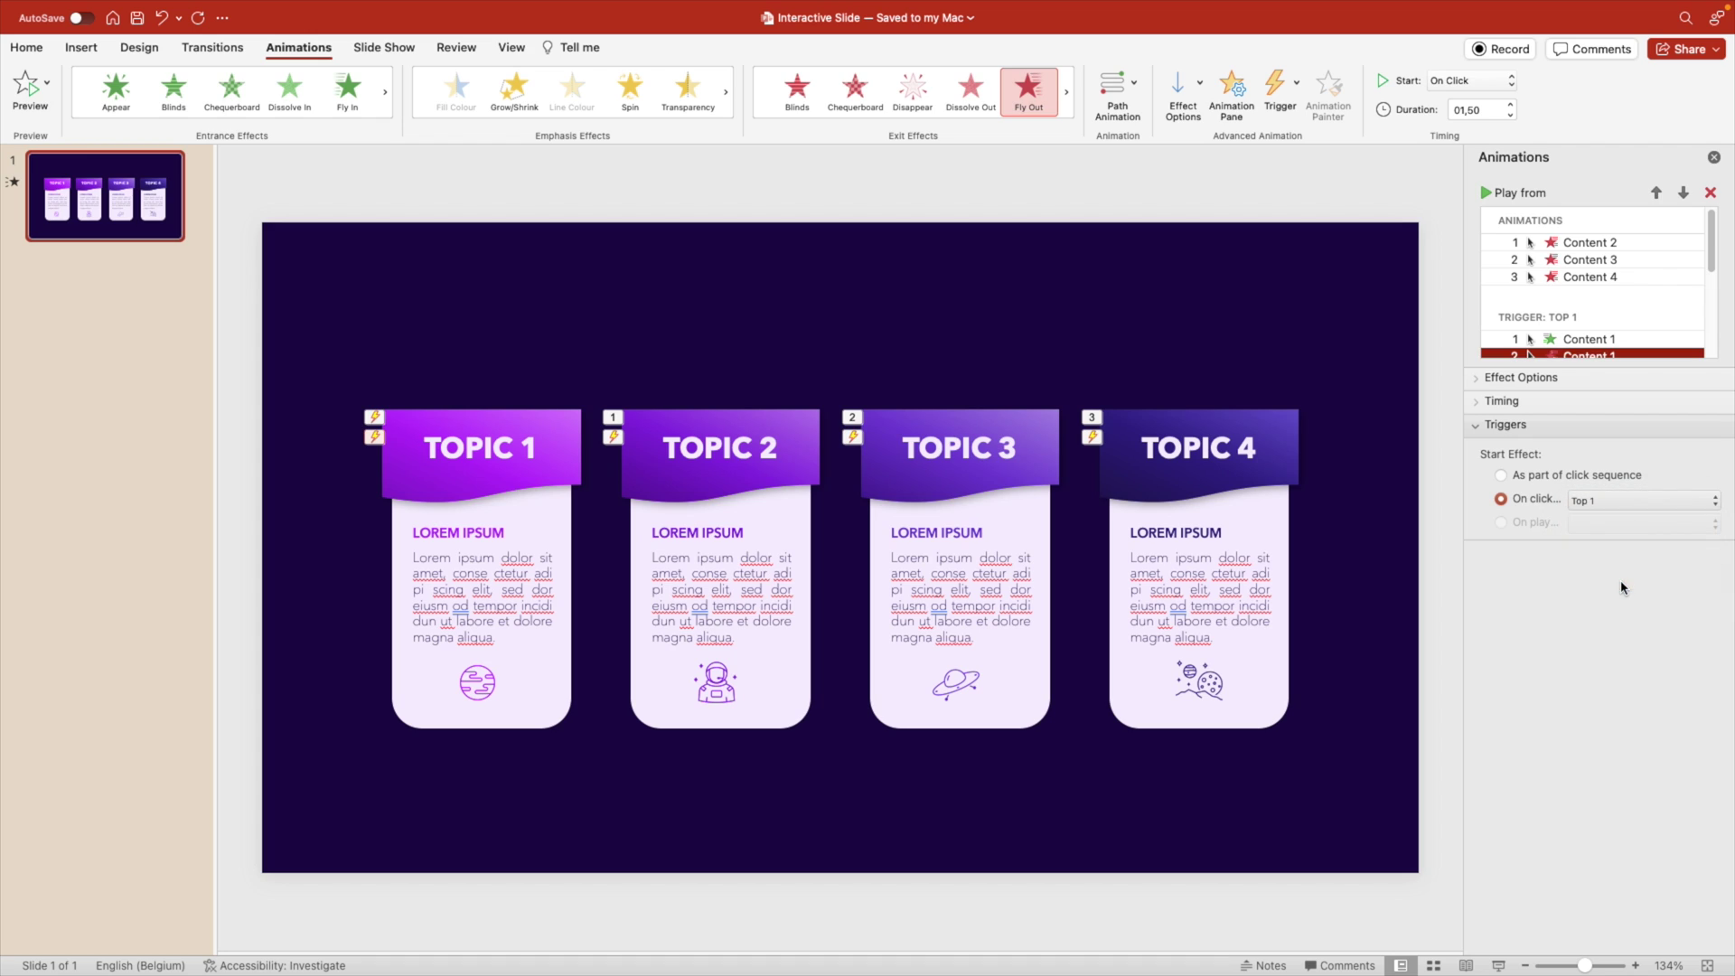
{"action": "left_click", "coordinate": [1539, 498]}
{"action": "left_click", "coordinate": [1646, 502]}
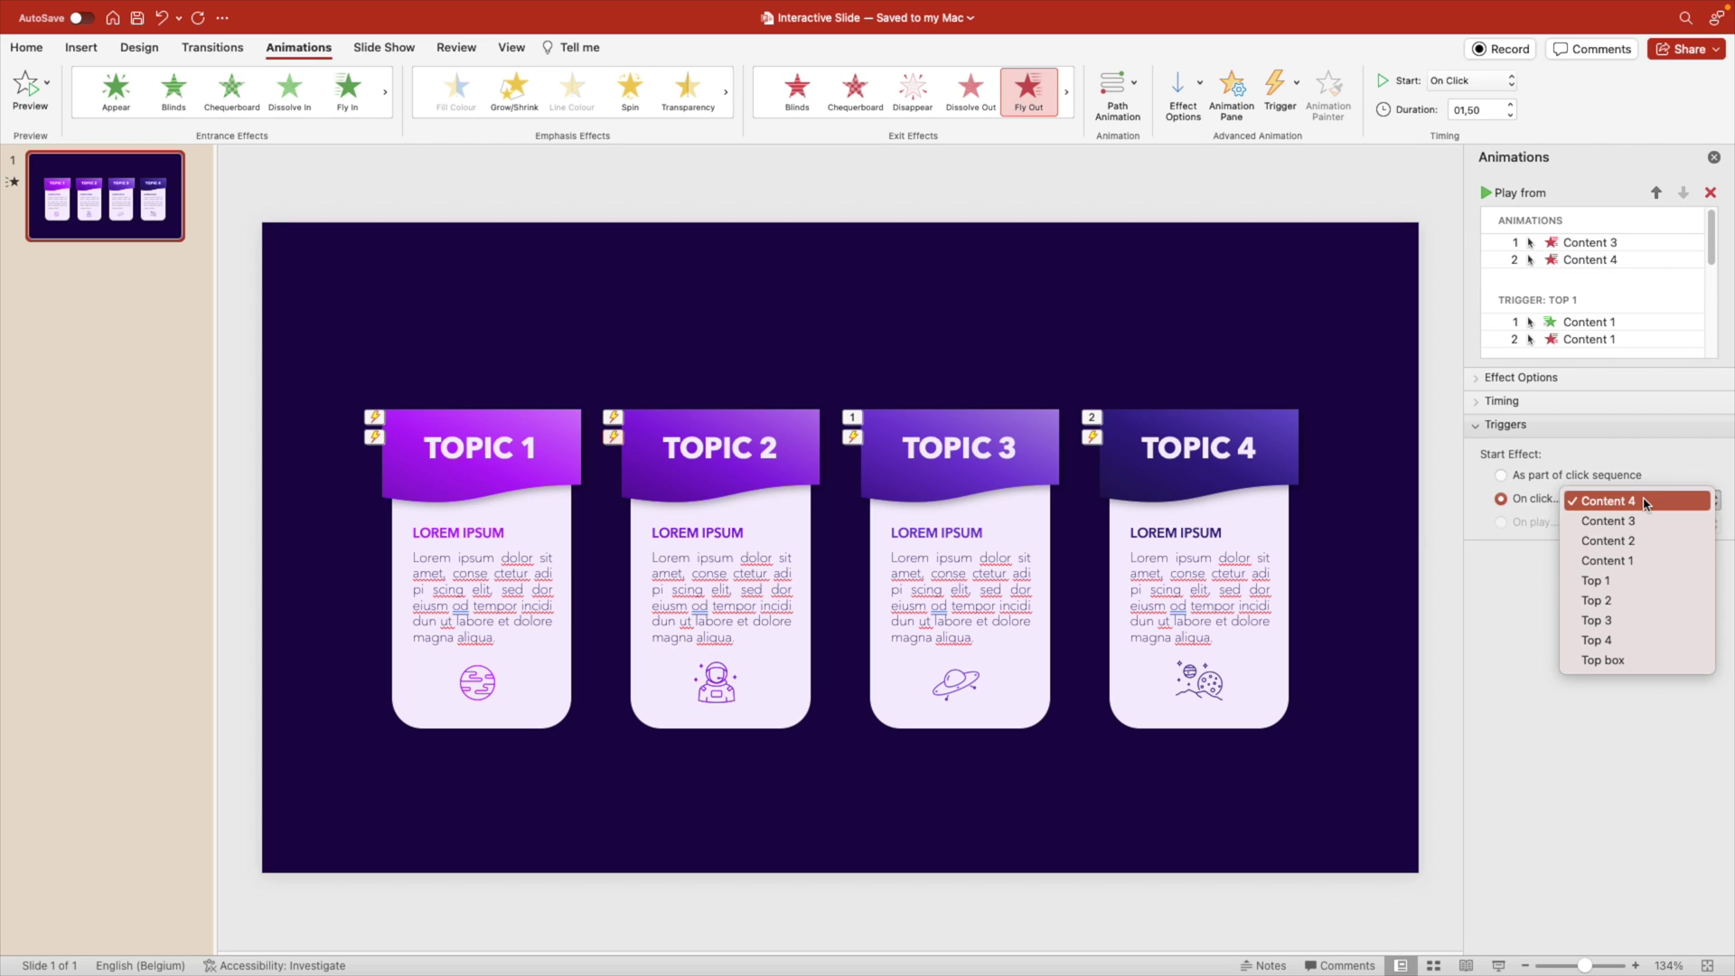
{"action": "left_click", "coordinate": [1619, 602]}
Trigger Content 3's exit on Top 3 and Content 4's on Top 4, then enlarge the animation list.
{"action": "left_click", "coordinate": [1584, 245]}
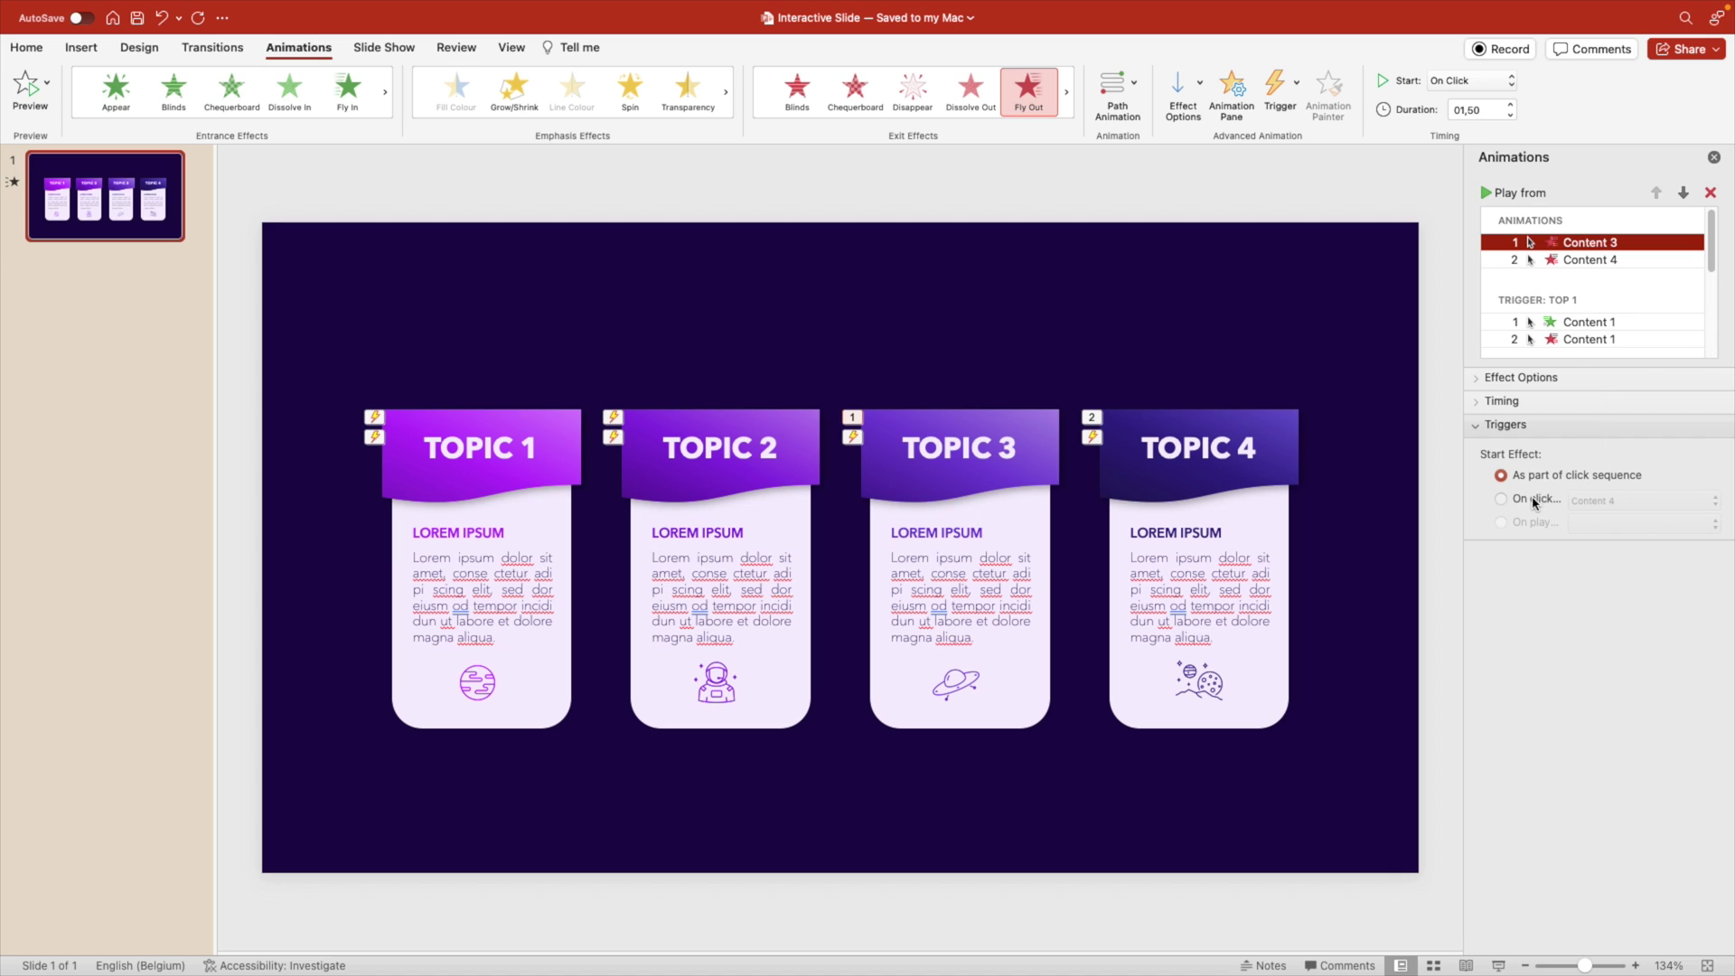
{"action": "left_click", "coordinate": [1534, 503]}
{"action": "left_click", "coordinate": [1604, 500]}
{"action": "left_click", "coordinate": [1605, 620]}
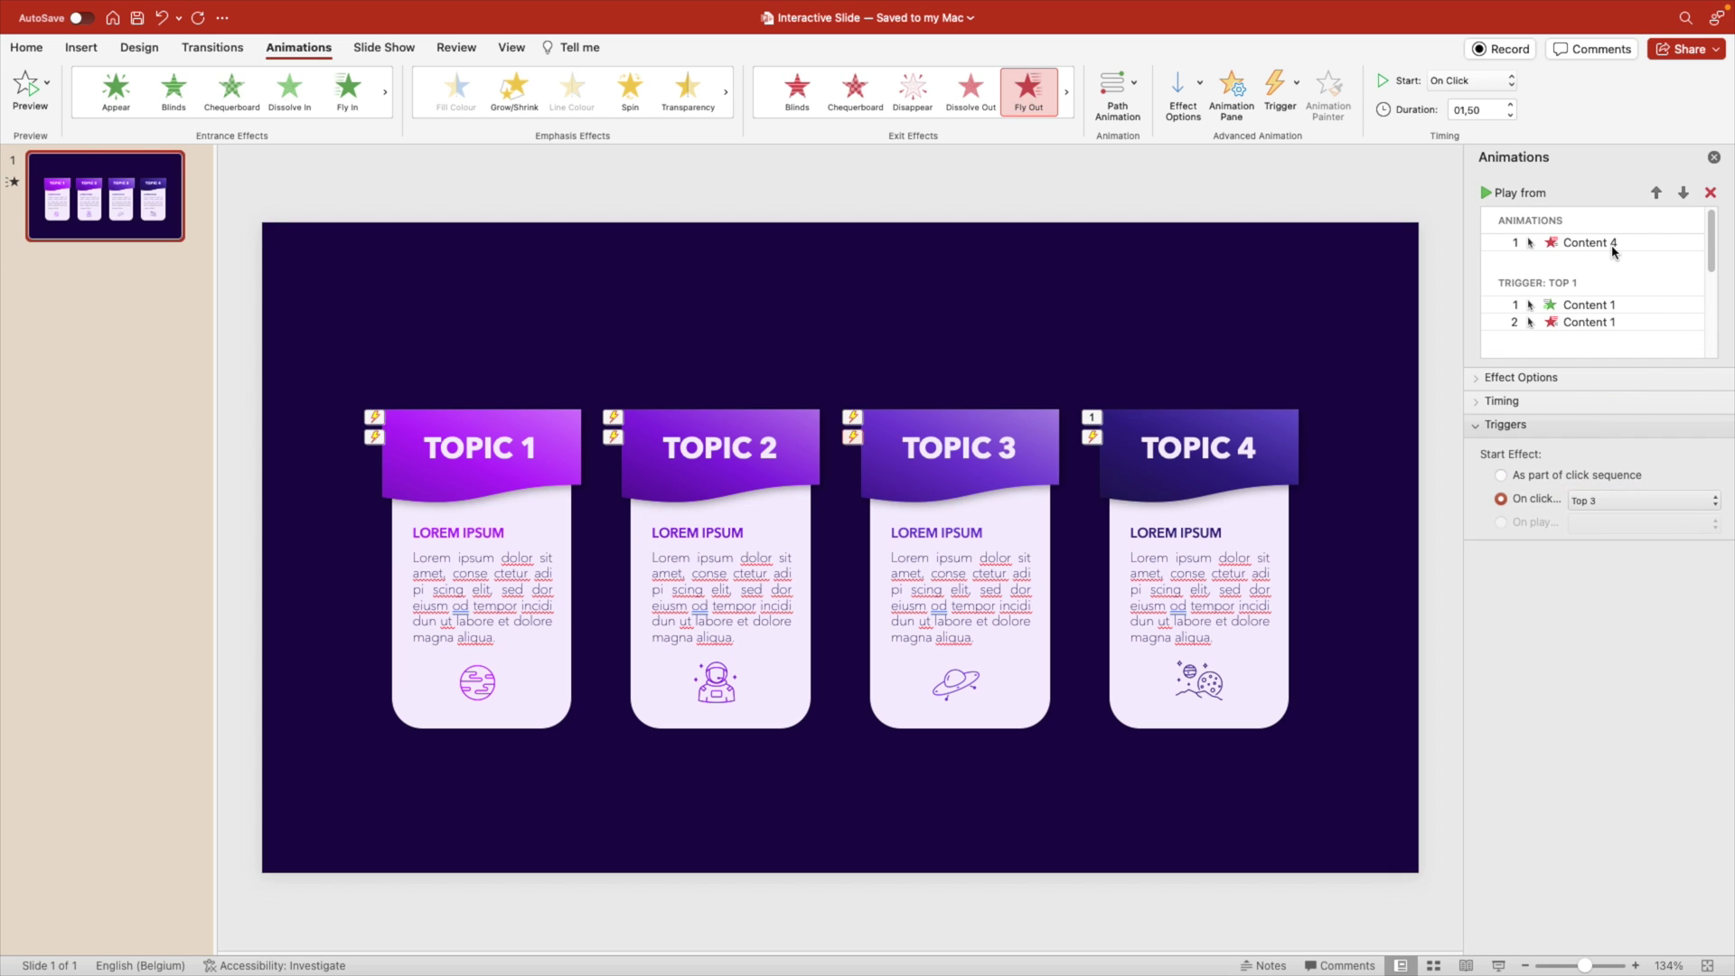
{"action": "left_click", "coordinate": [1605, 249]}
{"action": "left_click", "coordinate": [1540, 499]}
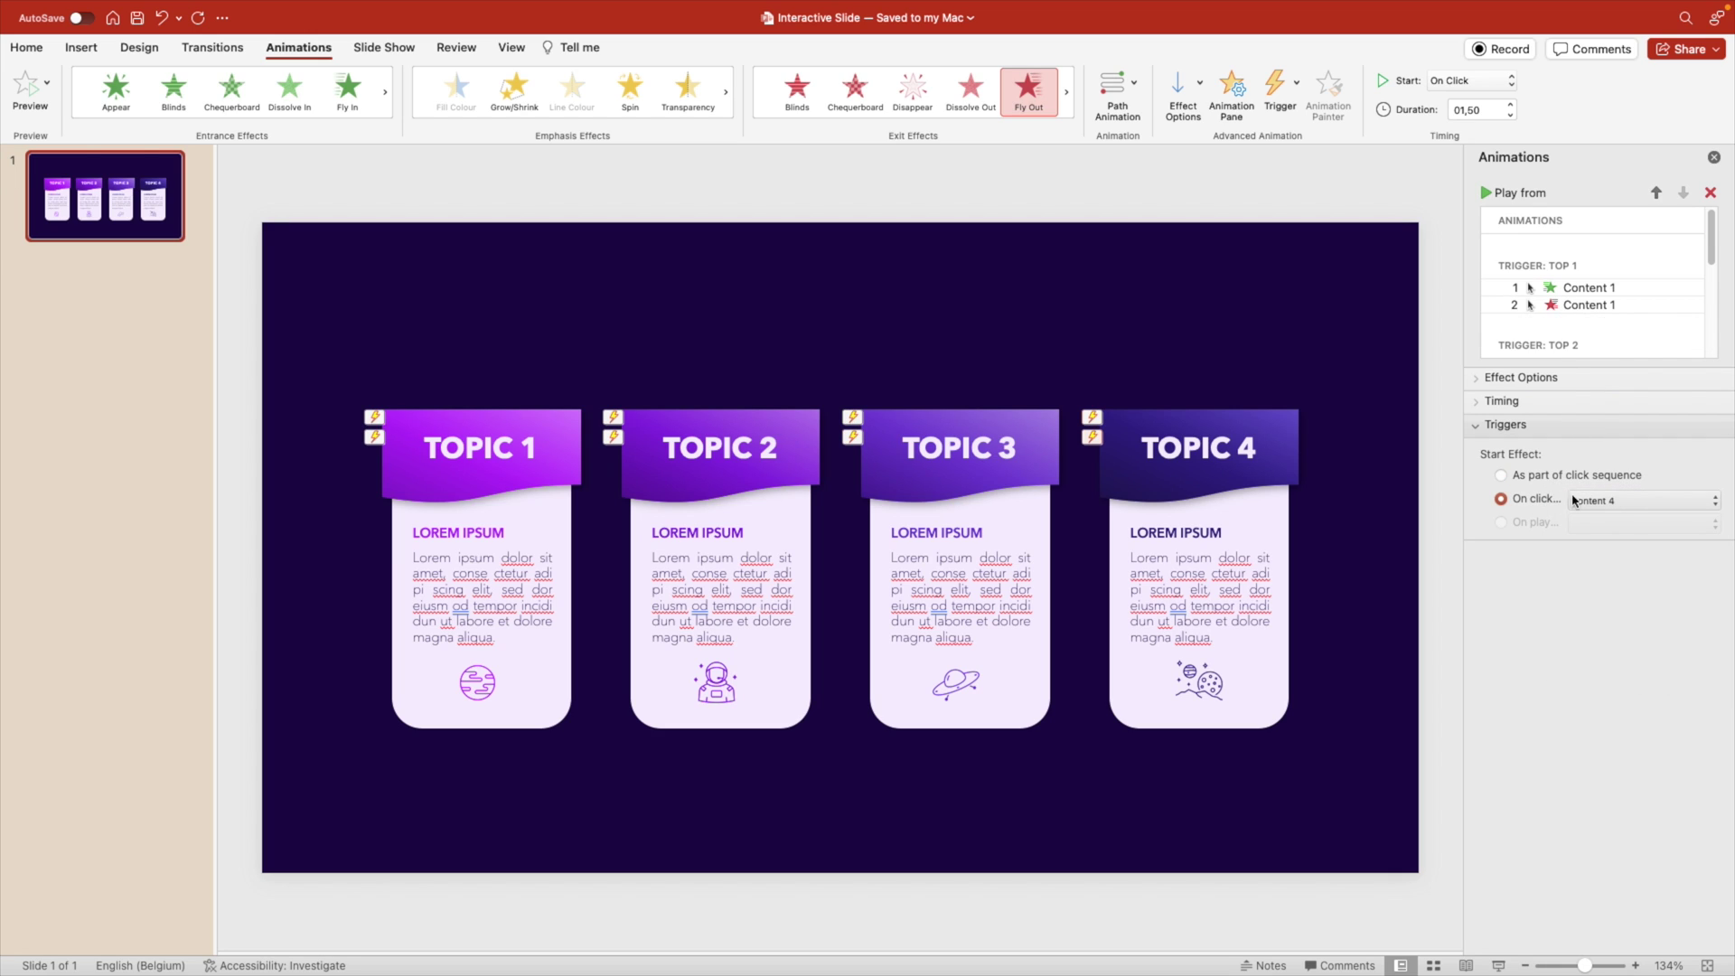
{"action": "left_click", "coordinate": [1625, 503]}
{"action": "left_click", "coordinate": [1601, 640]}
{"action": "left_click_drag", "start_coordinate": [1629, 365], "coordinate": [1629, 618]}
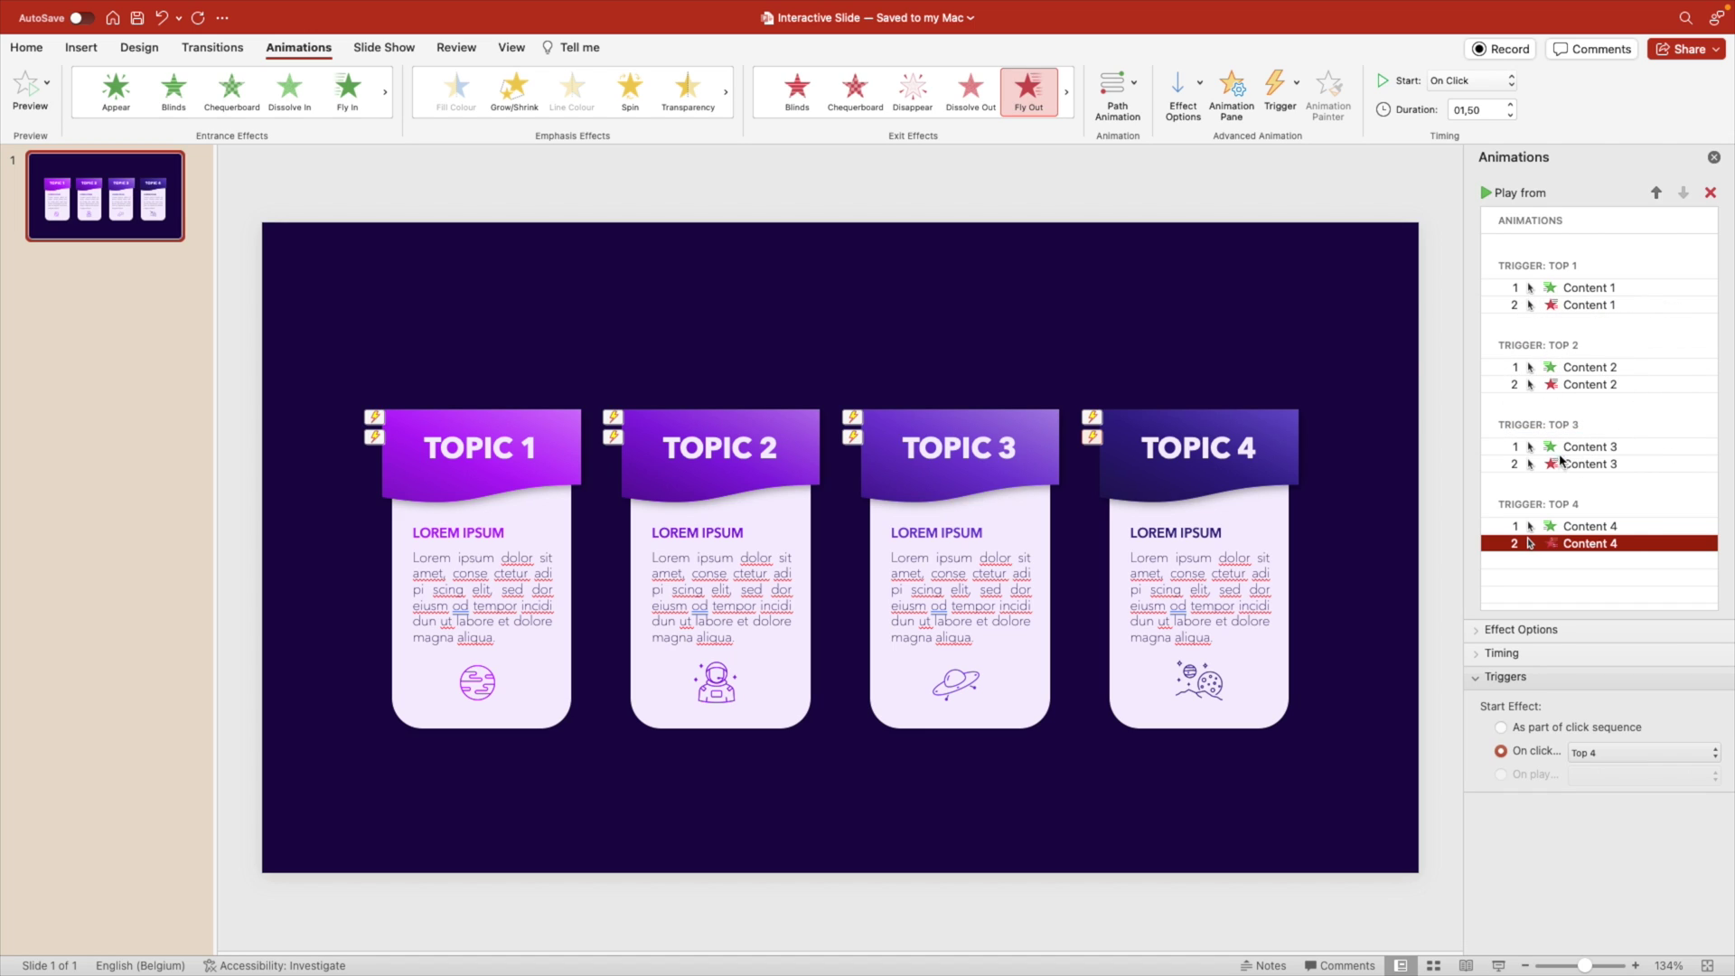
Select the four Content exit animations and set their Fly Out direction to To Top.
{"action": "left_click", "coordinate": [1532, 659]}
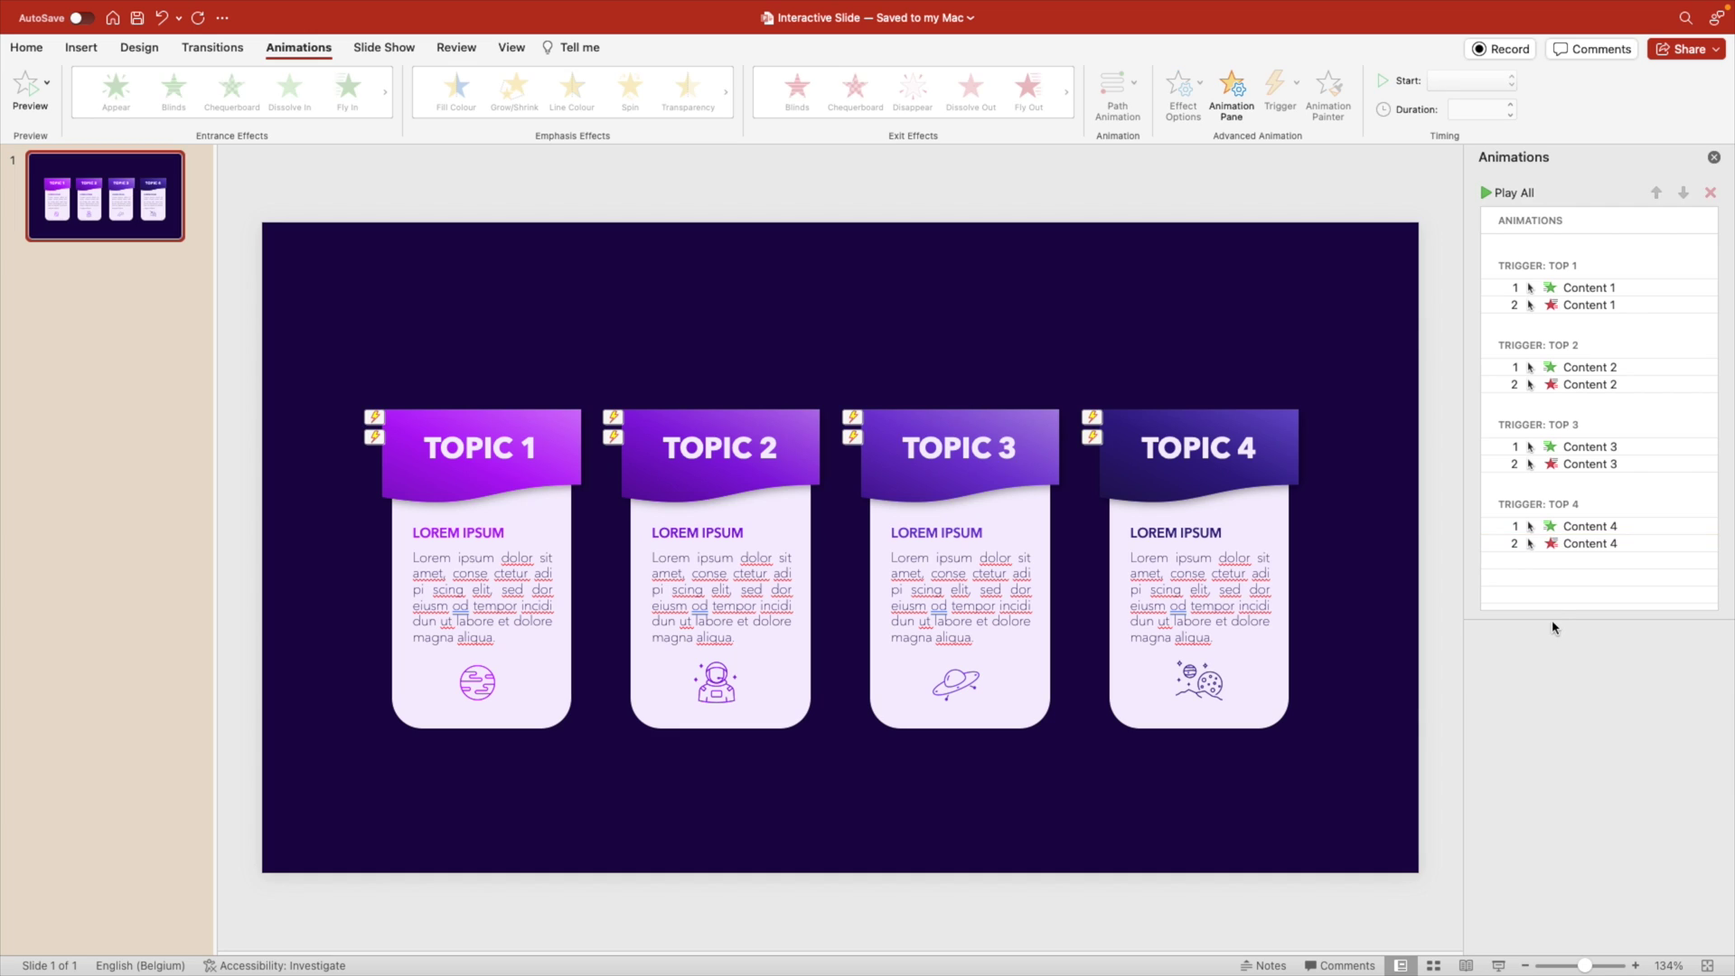
{"action": "left_click", "coordinate": [1588, 464]}
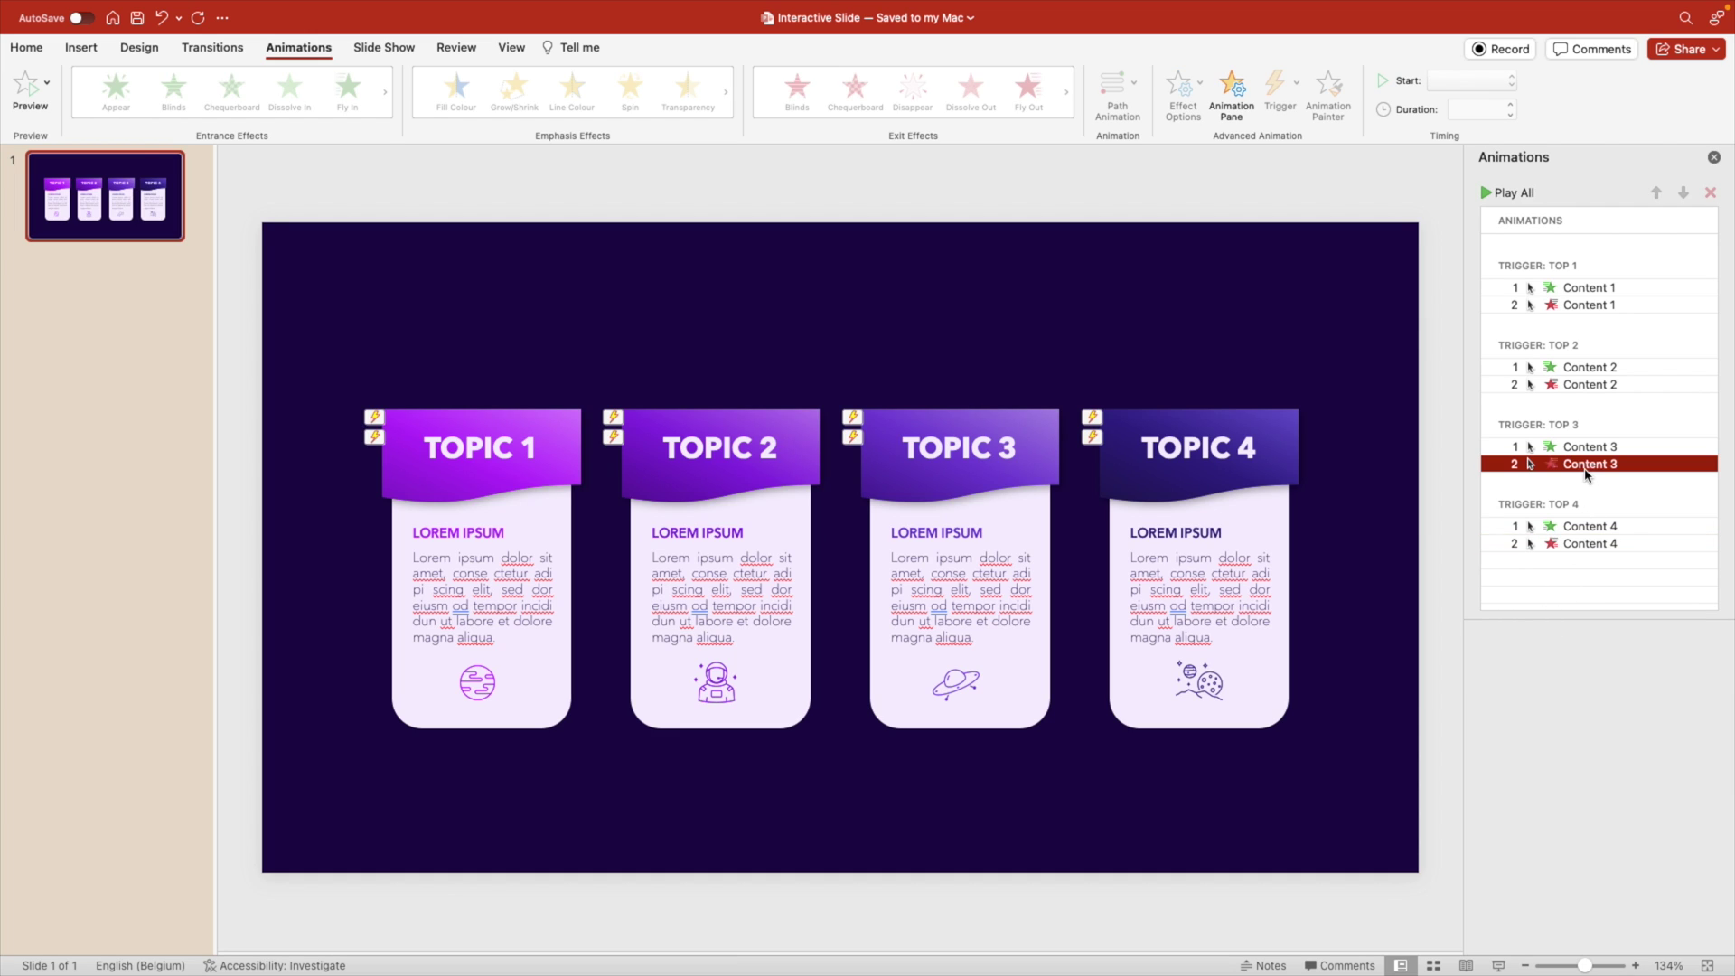
{"action": "left_click", "coordinate": [1586, 546], "text": "super"}
{"action": "left_click", "coordinate": [1586, 386], "text": "super"}
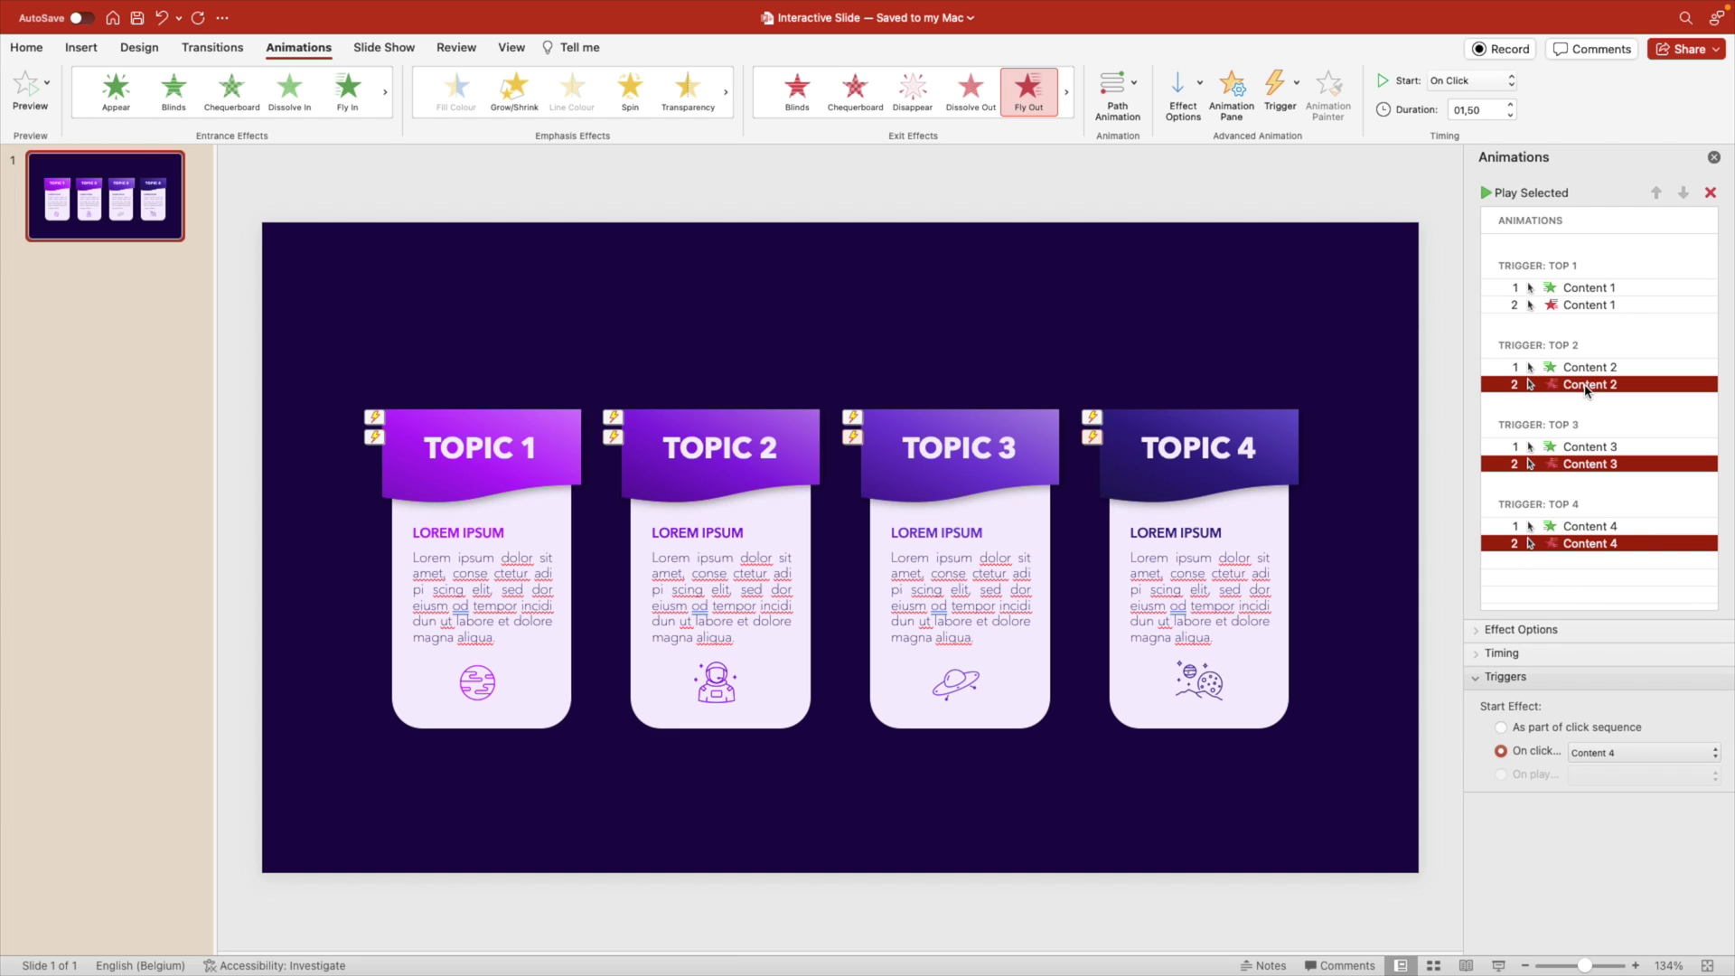
{"action": "left_click", "coordinate": [1580, 304], "text": "super"}
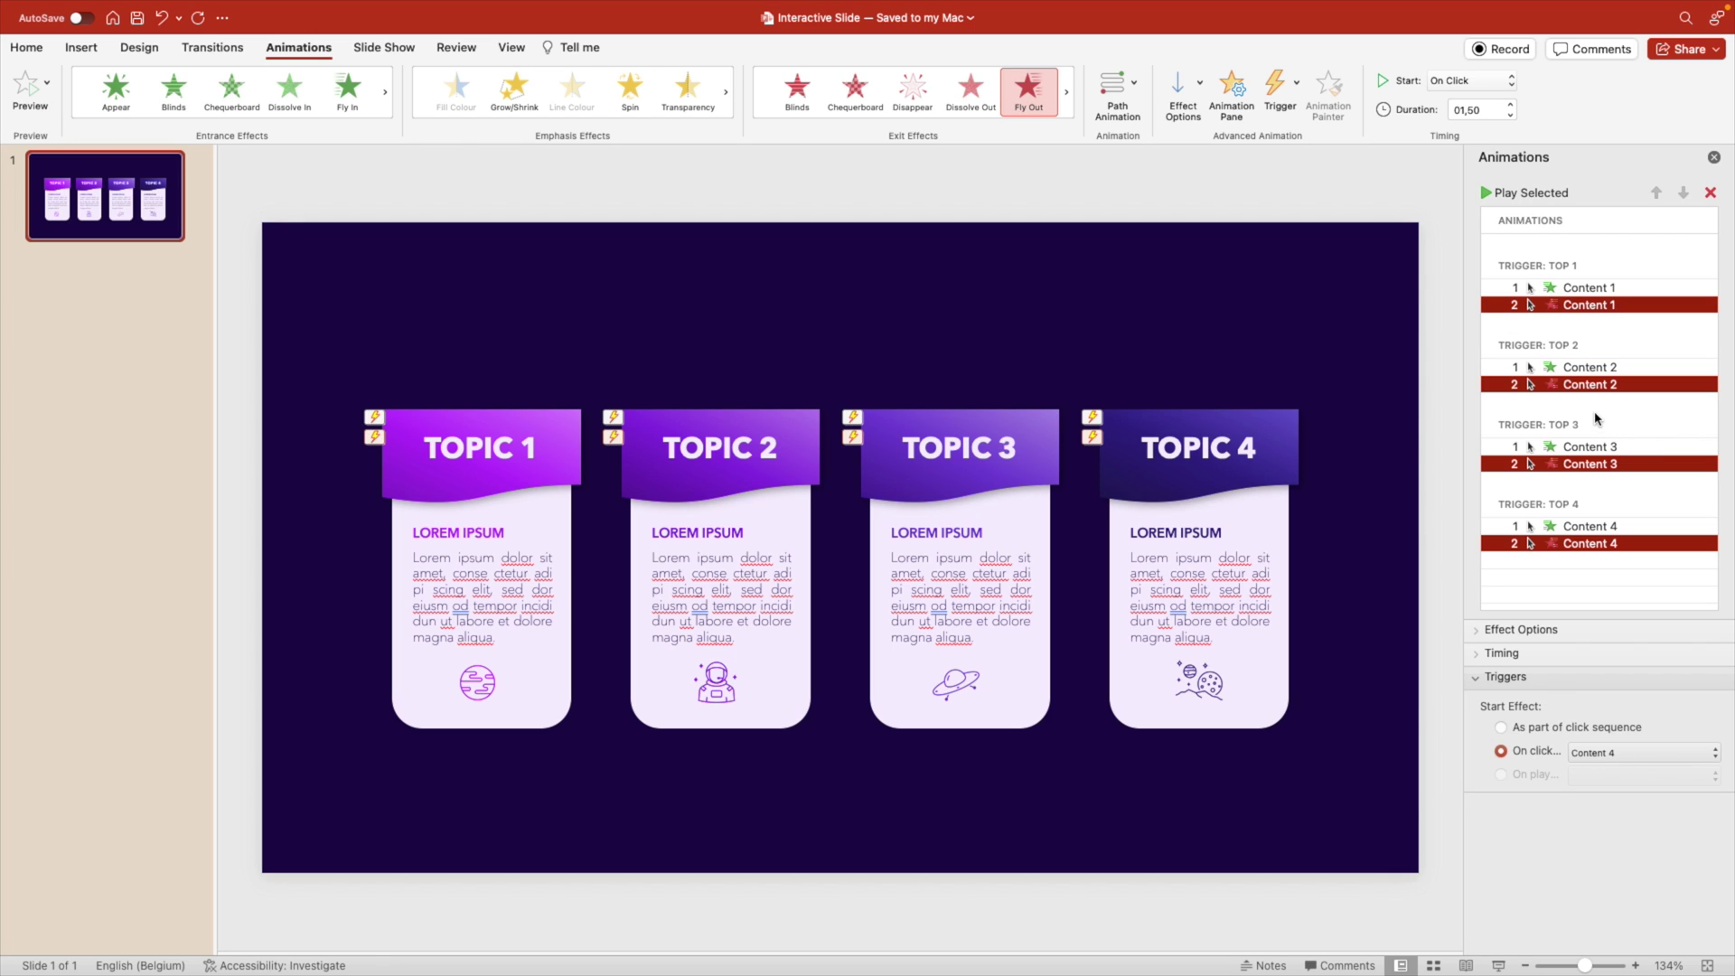
{"action": "left_click", "coordinate": [1182, 88]}
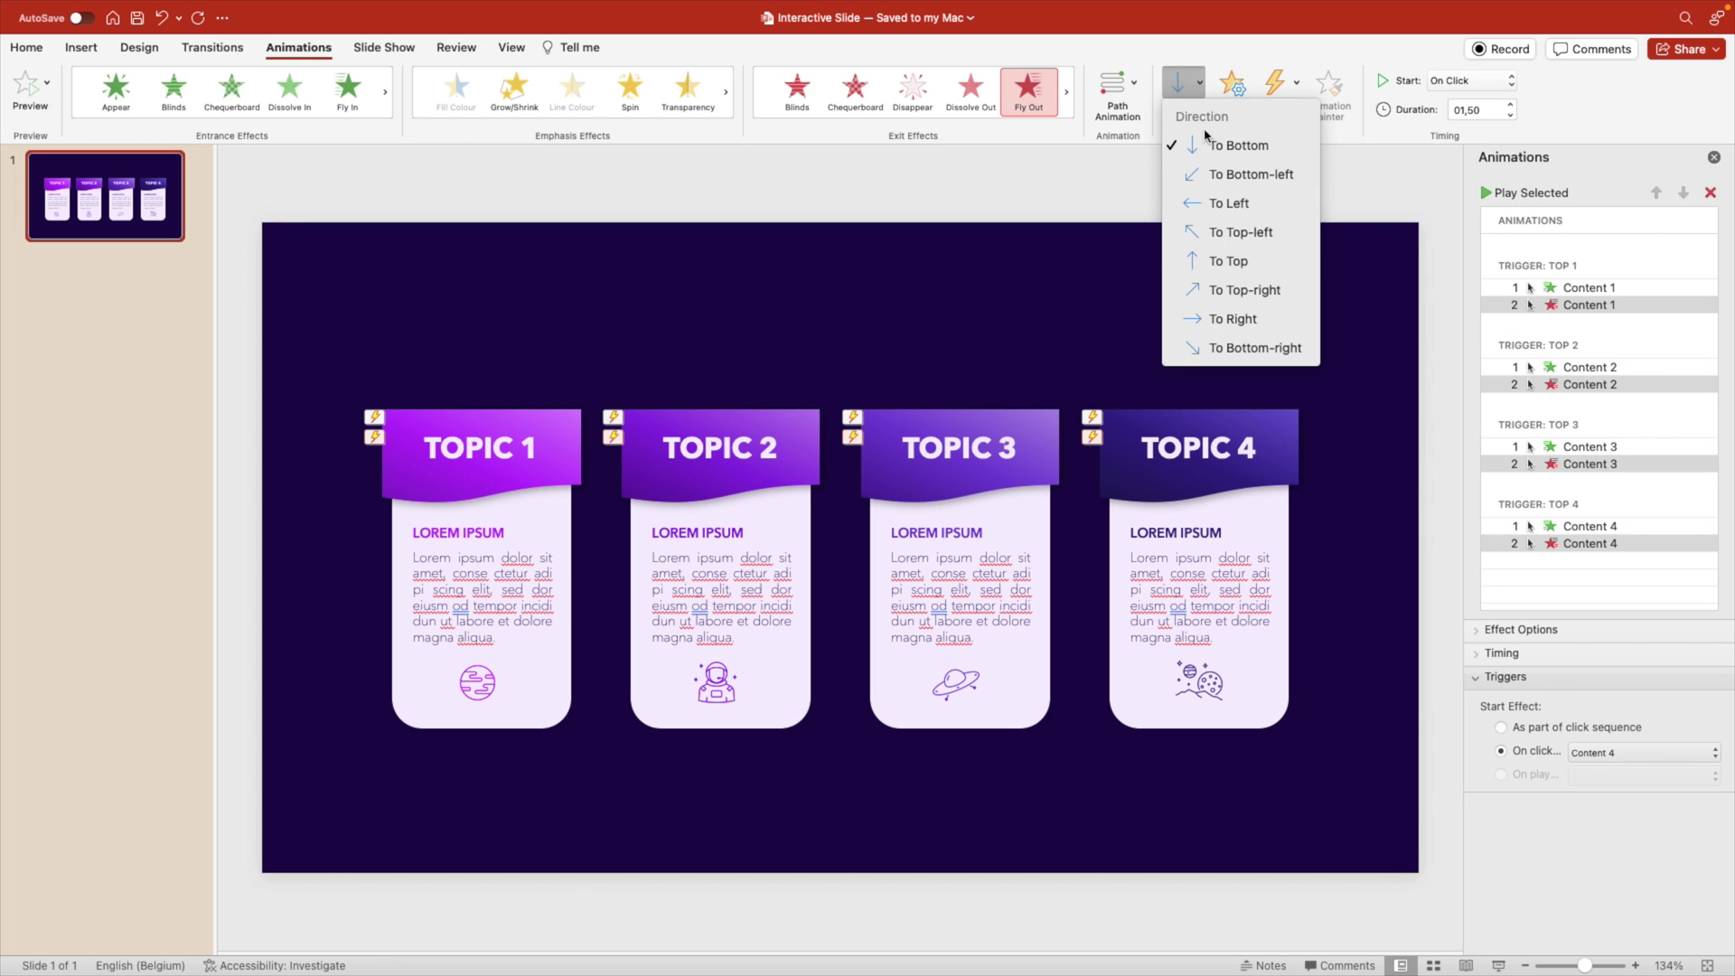
{"action": "left_click", "coordinate": [1211, 263]}
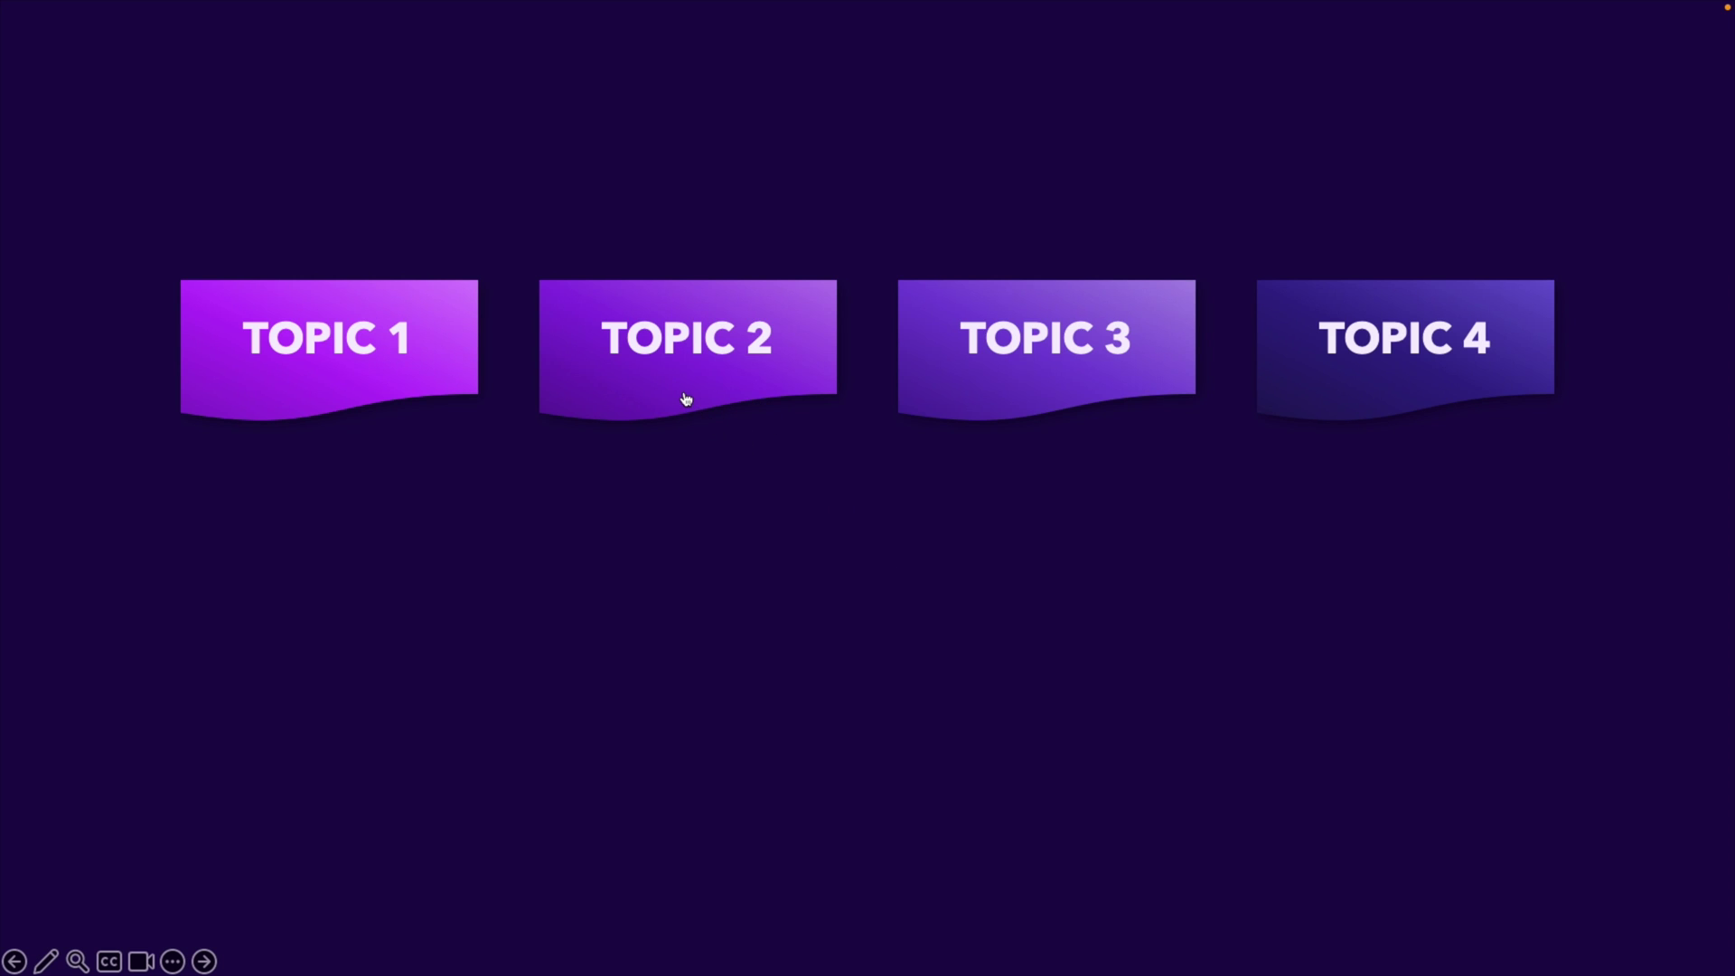
In the slide show, click the TOPIC 1–4 tabs in turn to reveal and retract their cards.
{"action": "left_click", "coordinate": [686, 399]}
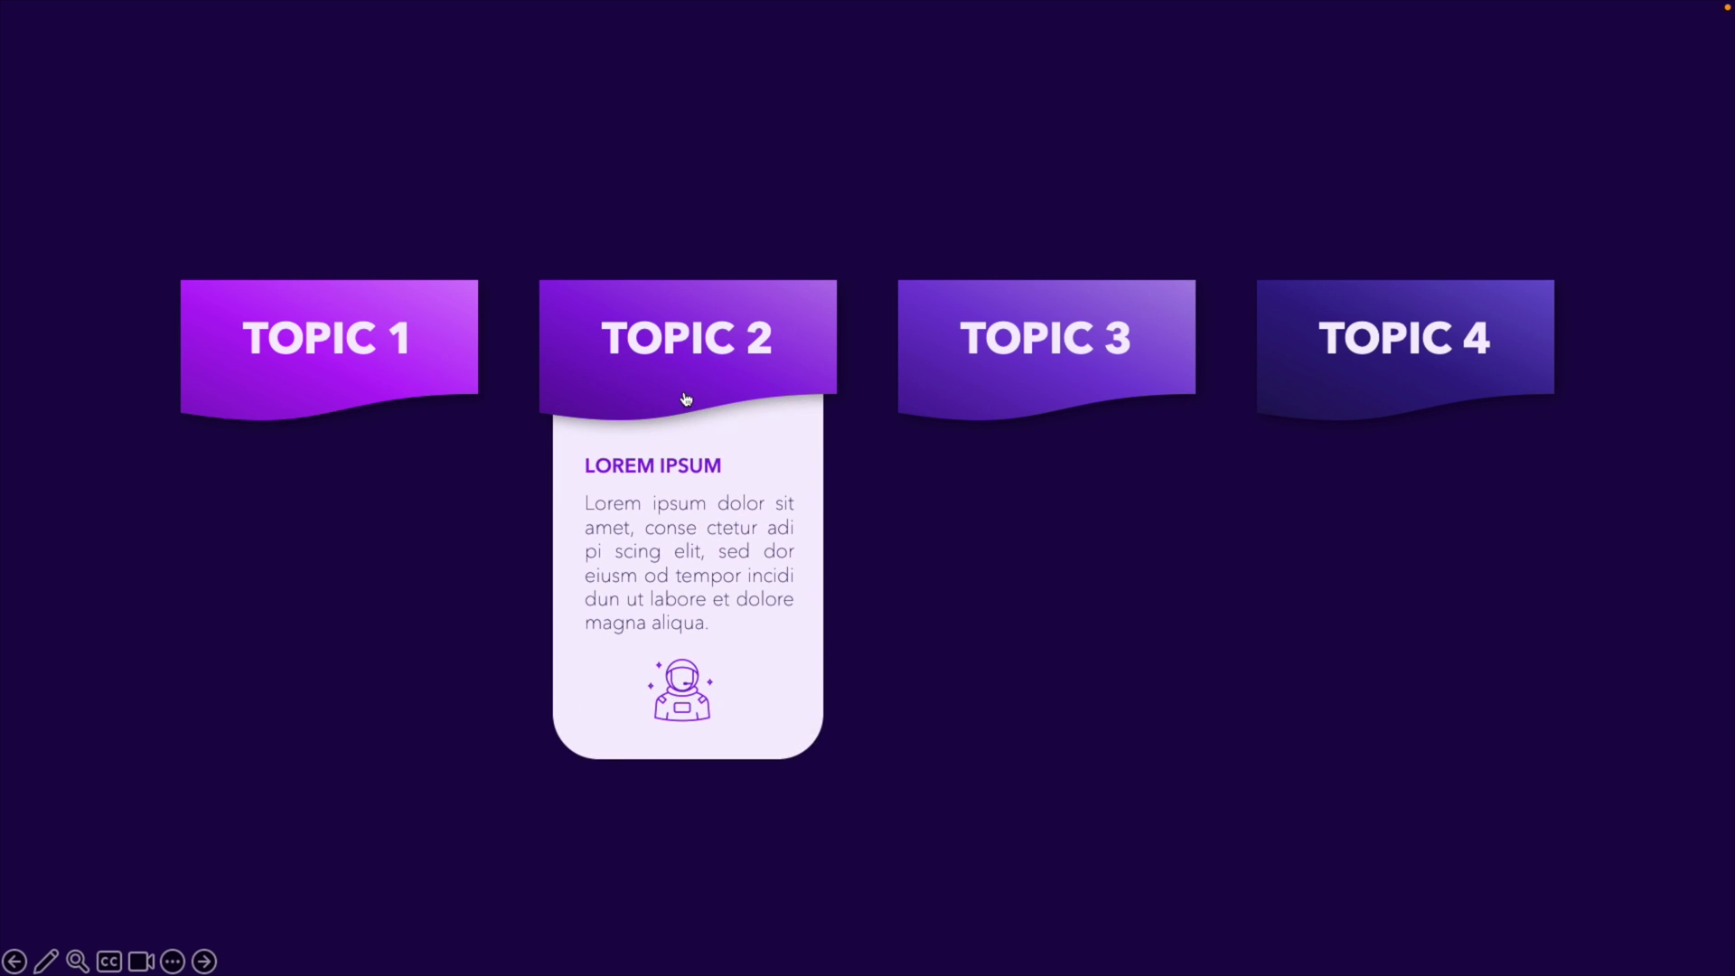
{"action": "left_click", "coordinate": [1367, 407]}
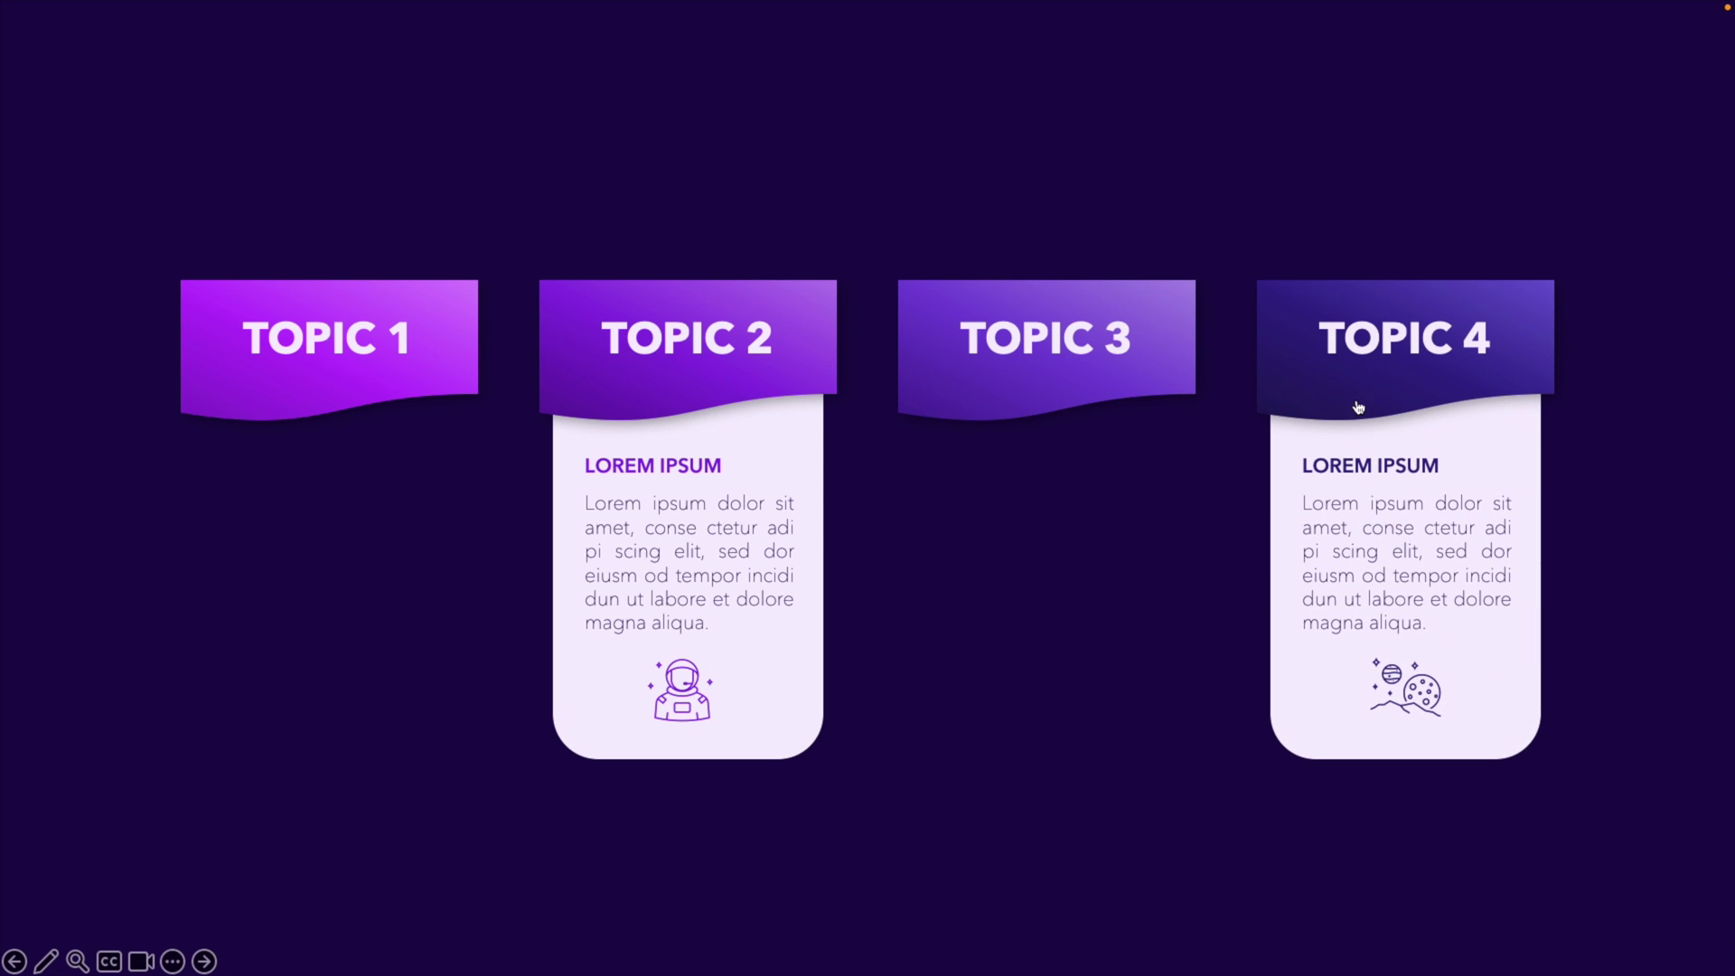
{"action": "left_click", "coordinate": [644, 409]}
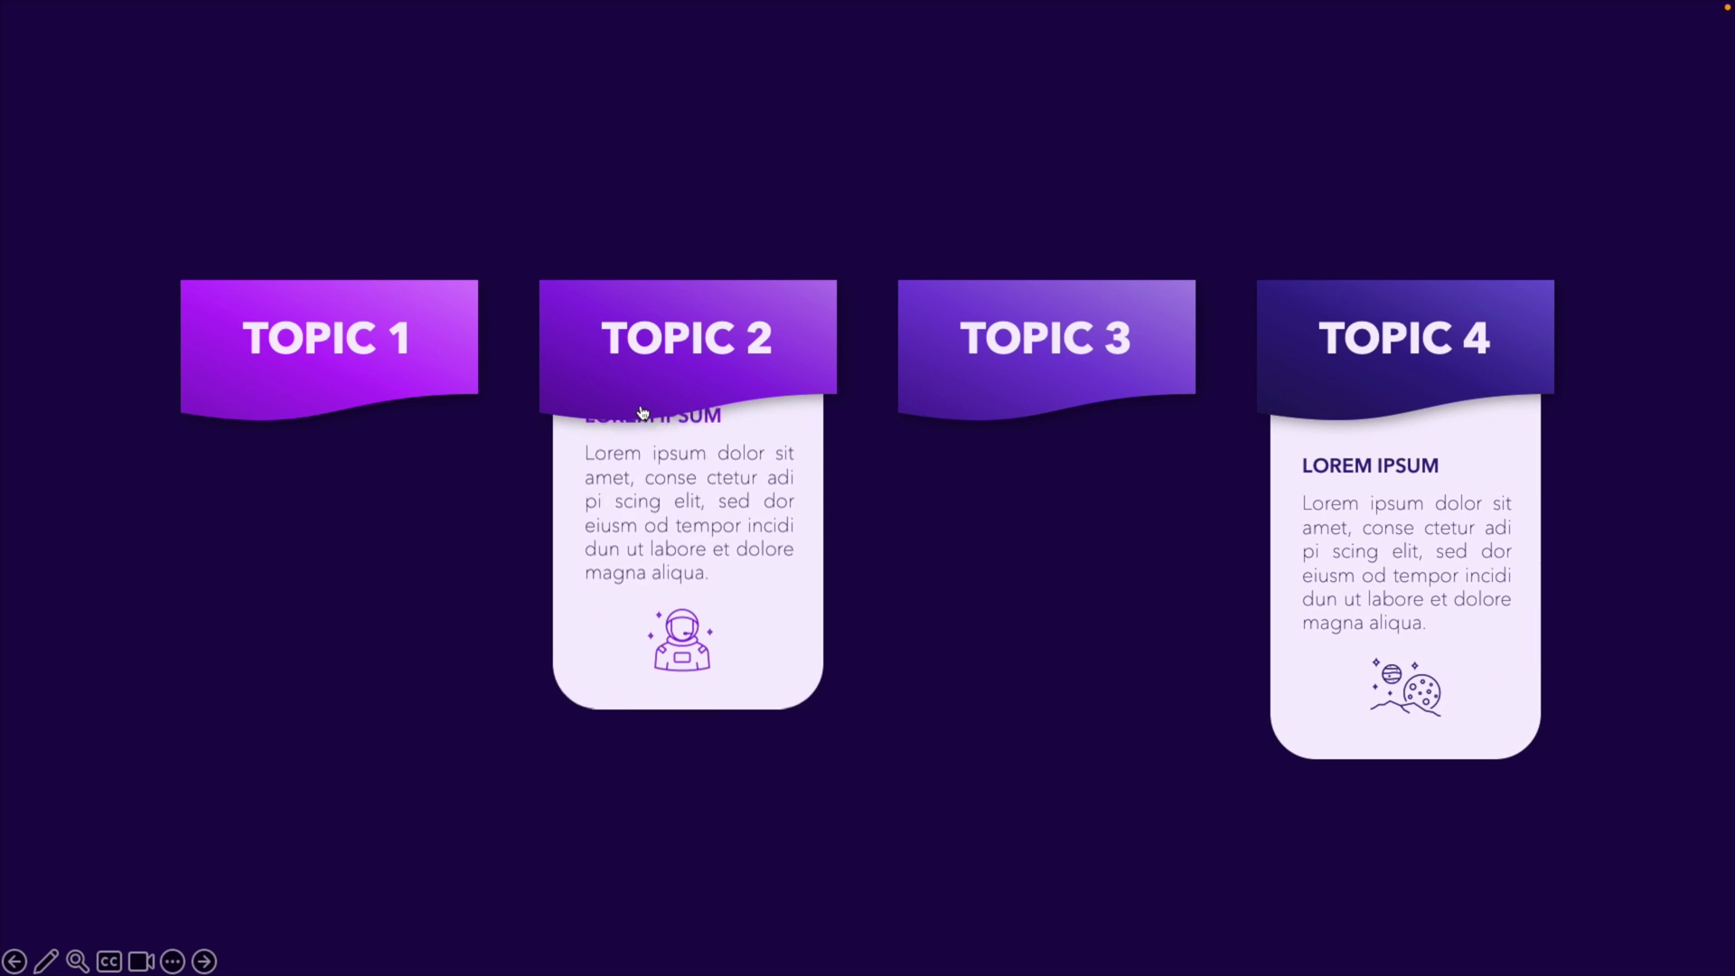
{"action": "left_click", "coordinate": [294, 404]}
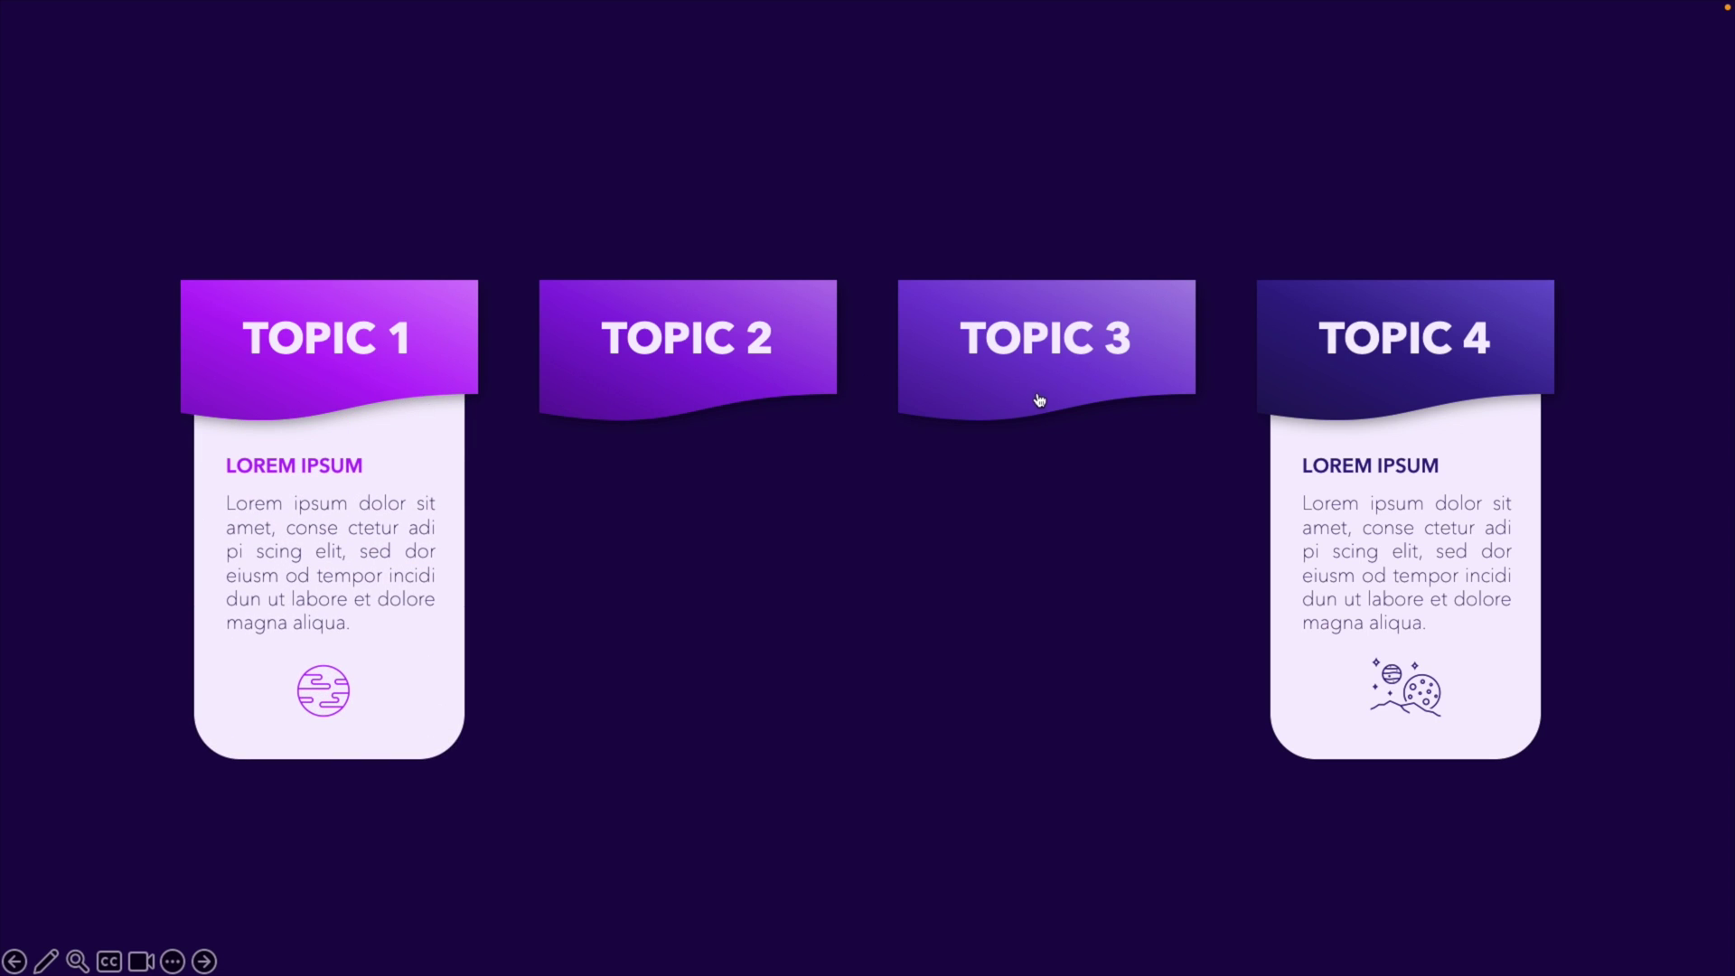
{"action": "left_click", "coordinate": [1039, 400]}
{"action": "left_click", "coordinate": [701, 399]}
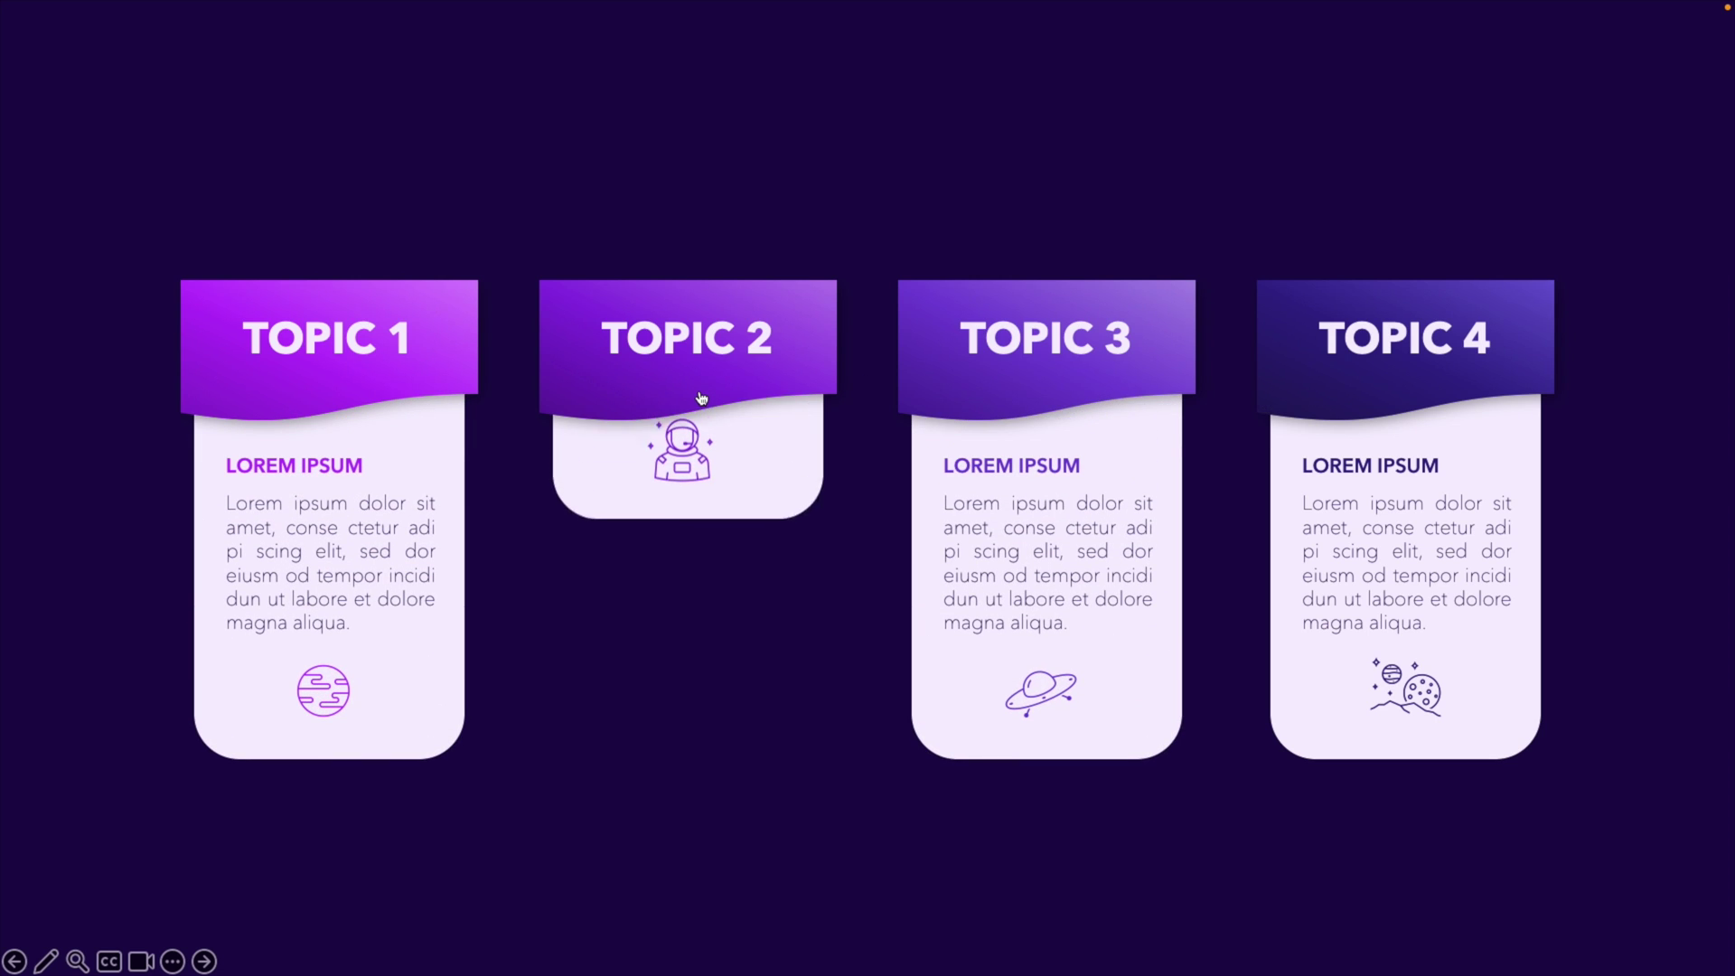
{"action": "left_click", "coordinate": [1129, 395]}
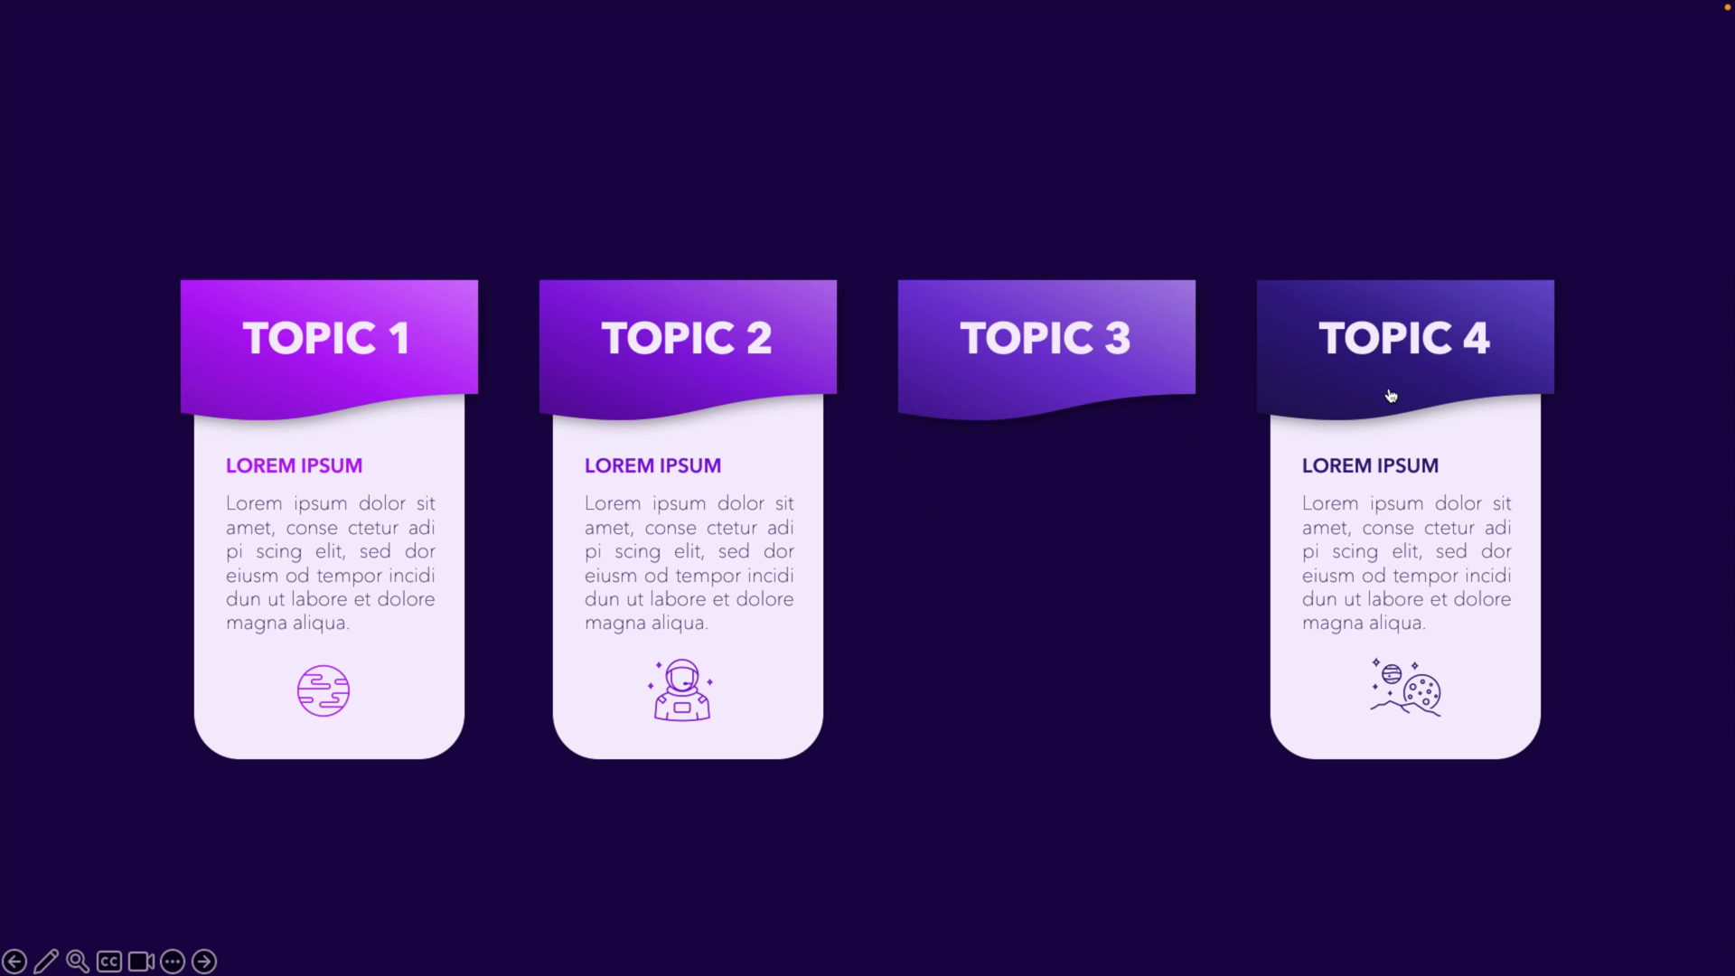
{"action": "left_click", "coordinate": [1356, 392]}
{"action": "left_click", "coordinate": [410, 398]}
{"action": "left_click", "coordinate": [623, 398]}
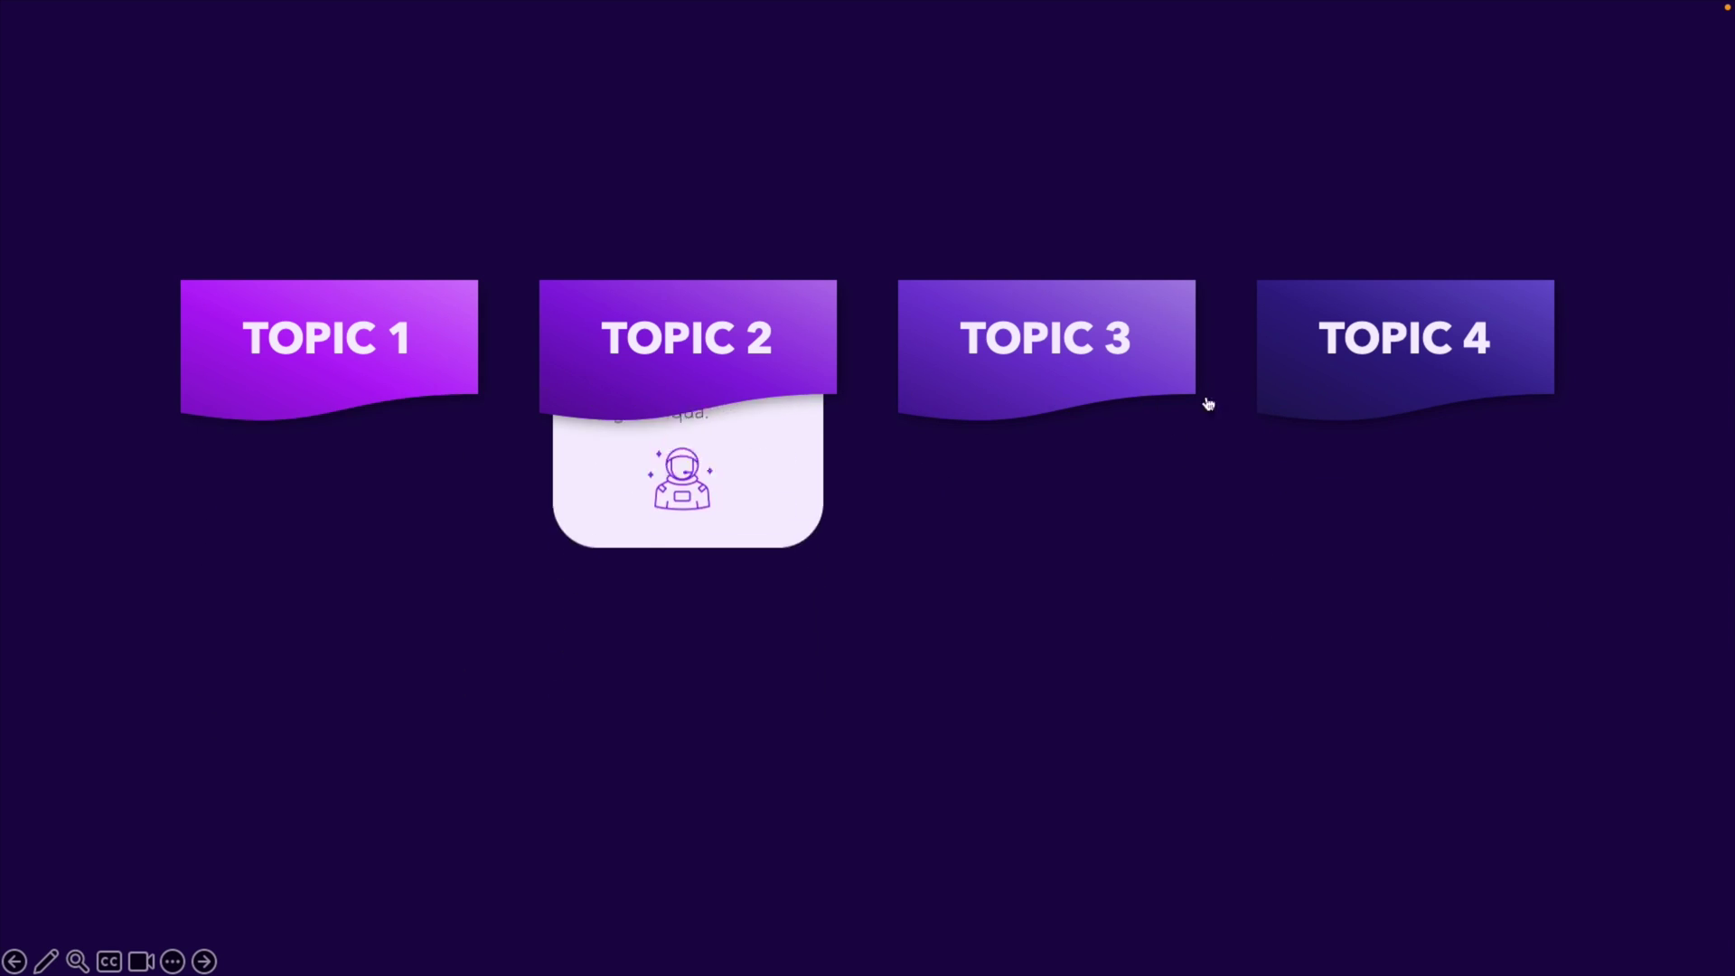
{"action": "left_click", "coordinate": [1001, 402]}
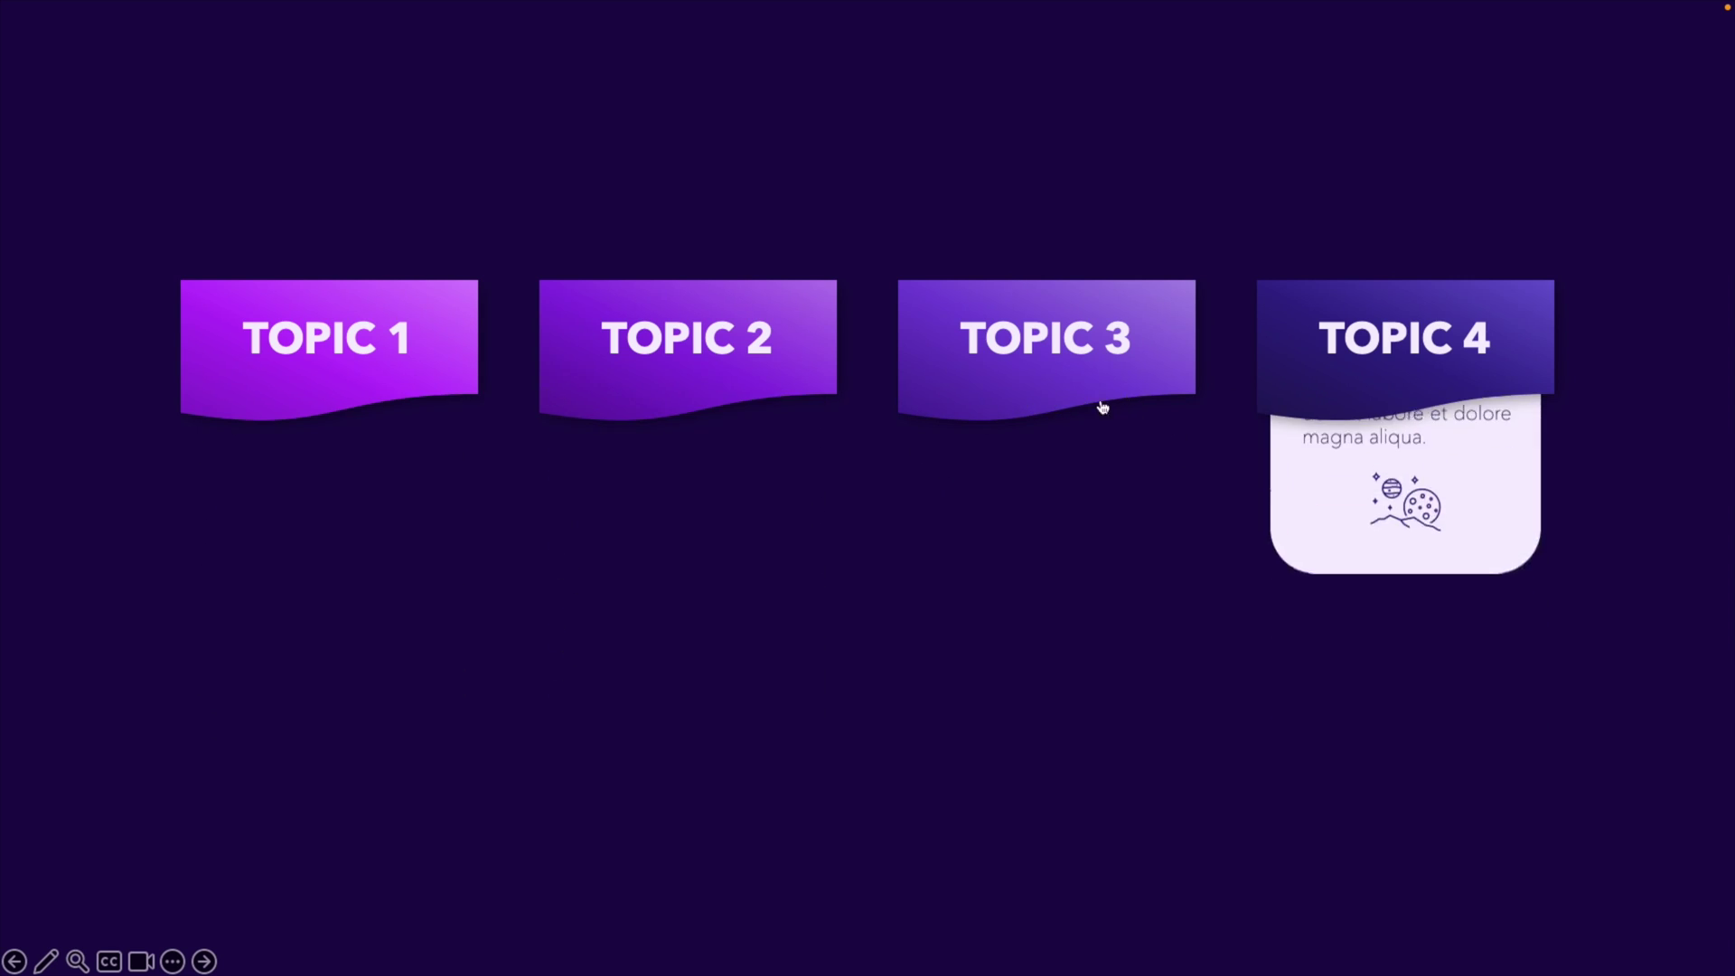
{"action": "left_click", "coordinate": [704, 404]}
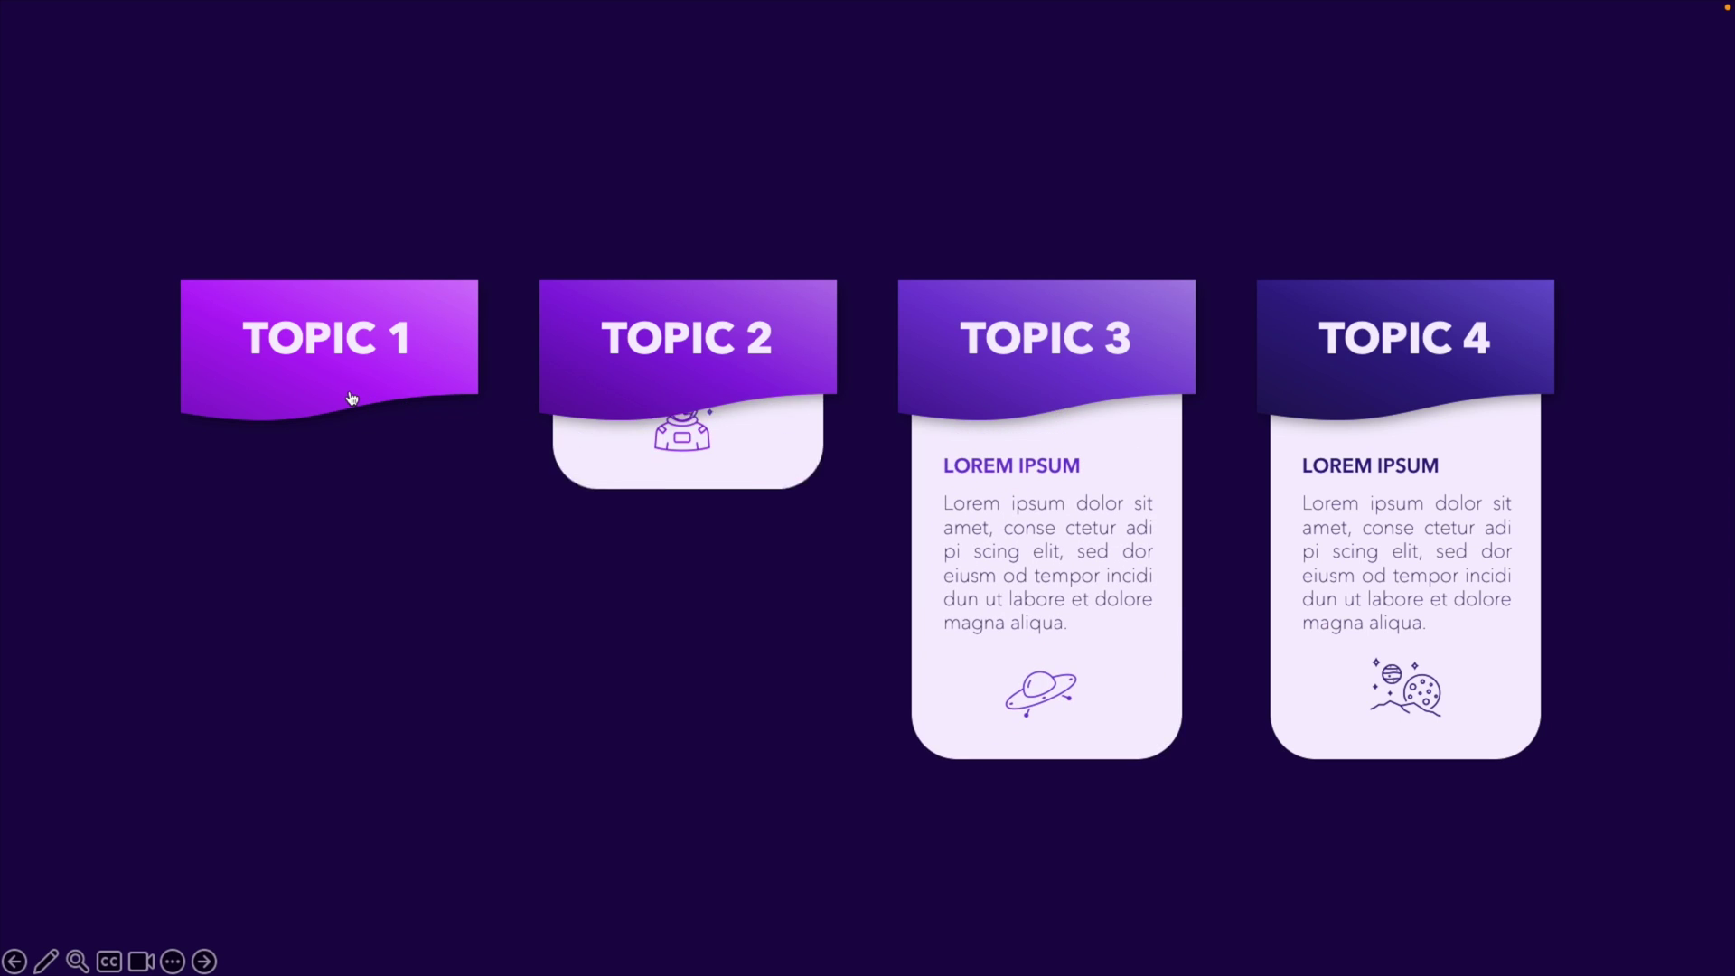